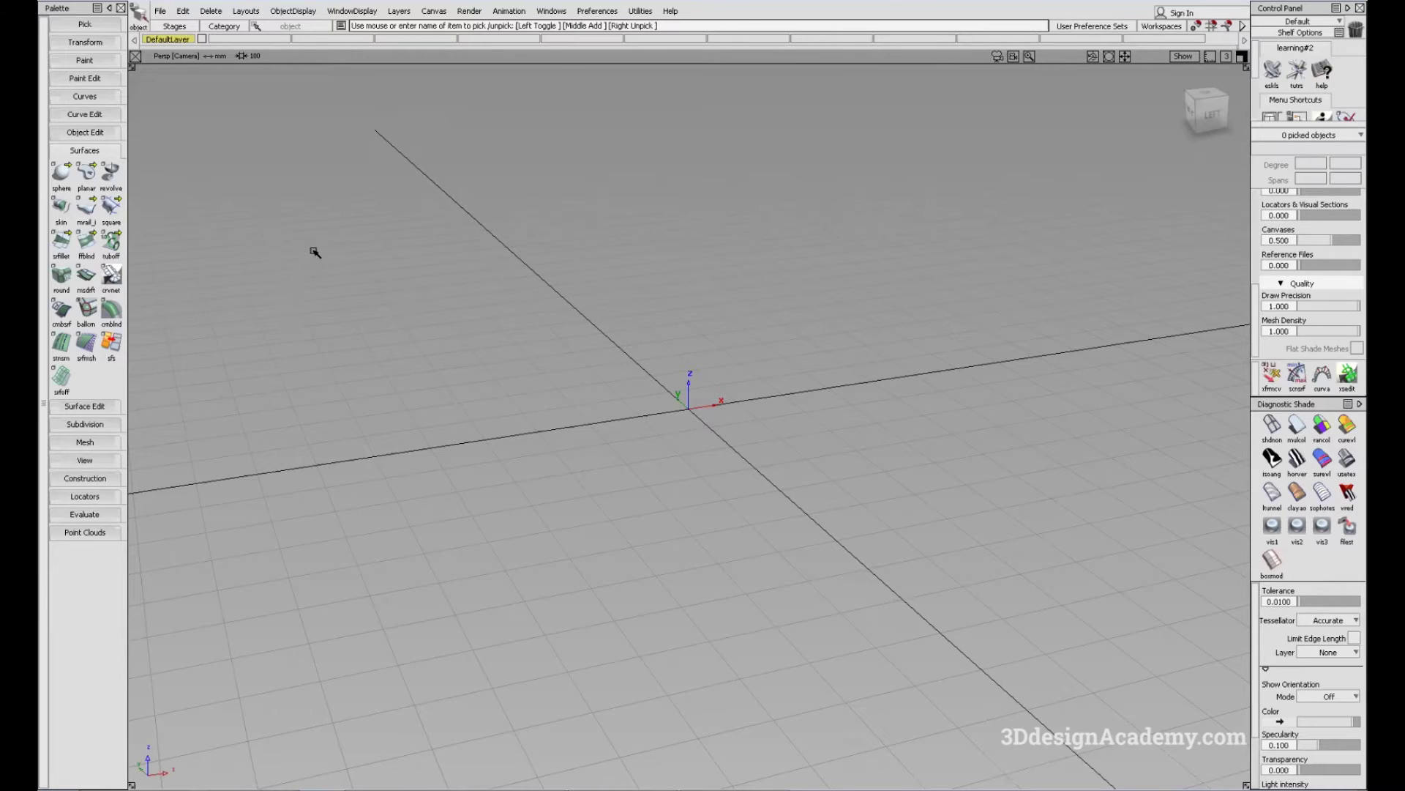
Step: In the left view, draw a straight edit-point curve from the origin about 197 mm along the X axis
{"action": "key", "text": "super+3"}
{"action": "key", "text": "F6"}
{"action": "middle_click_drag", "start_coordinate": [825, 463], "coordinate": [651, 436], "text": "alt+shift"}
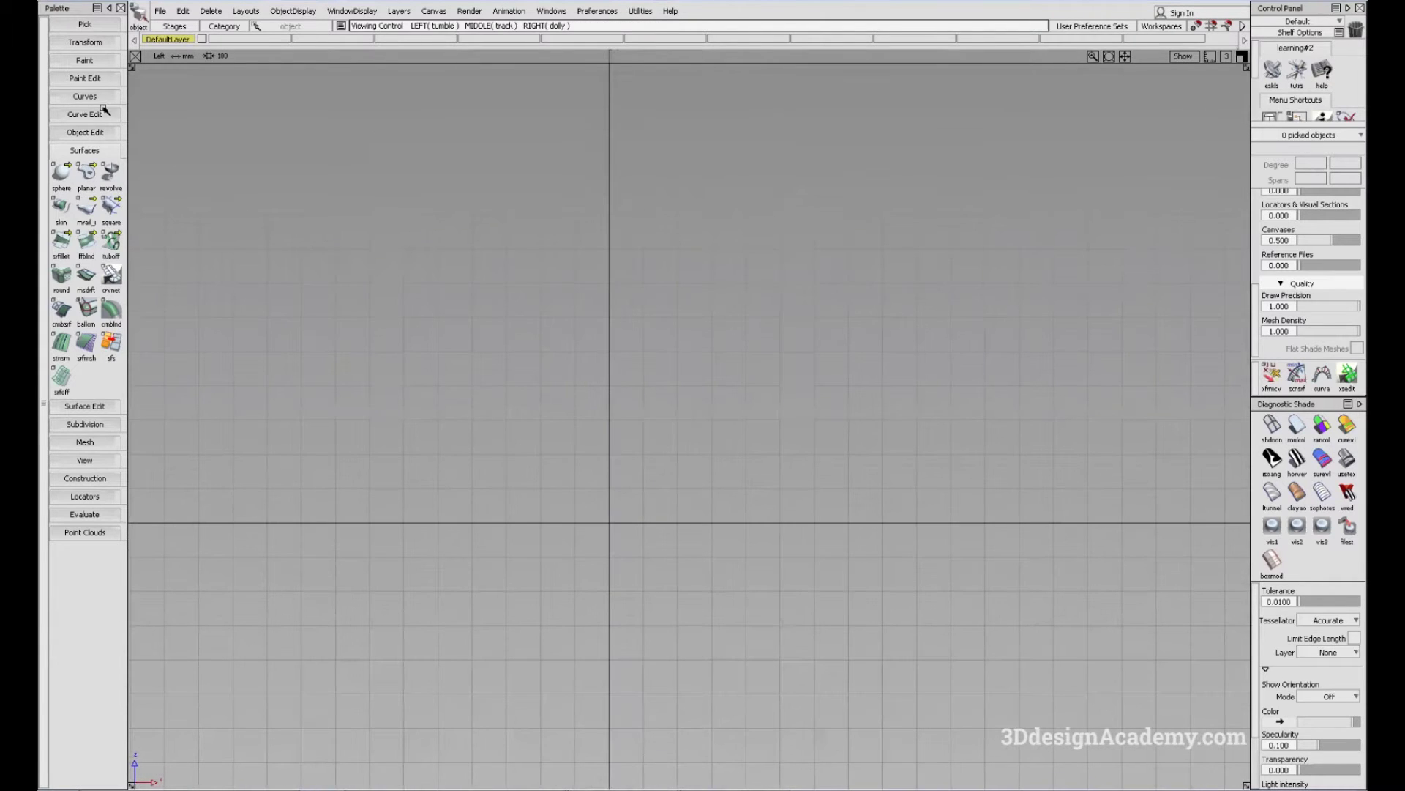
{"action": "left_click", "coordinate": [91, 96]}
{"action": "left_click", "coordinate": [87, 118]}
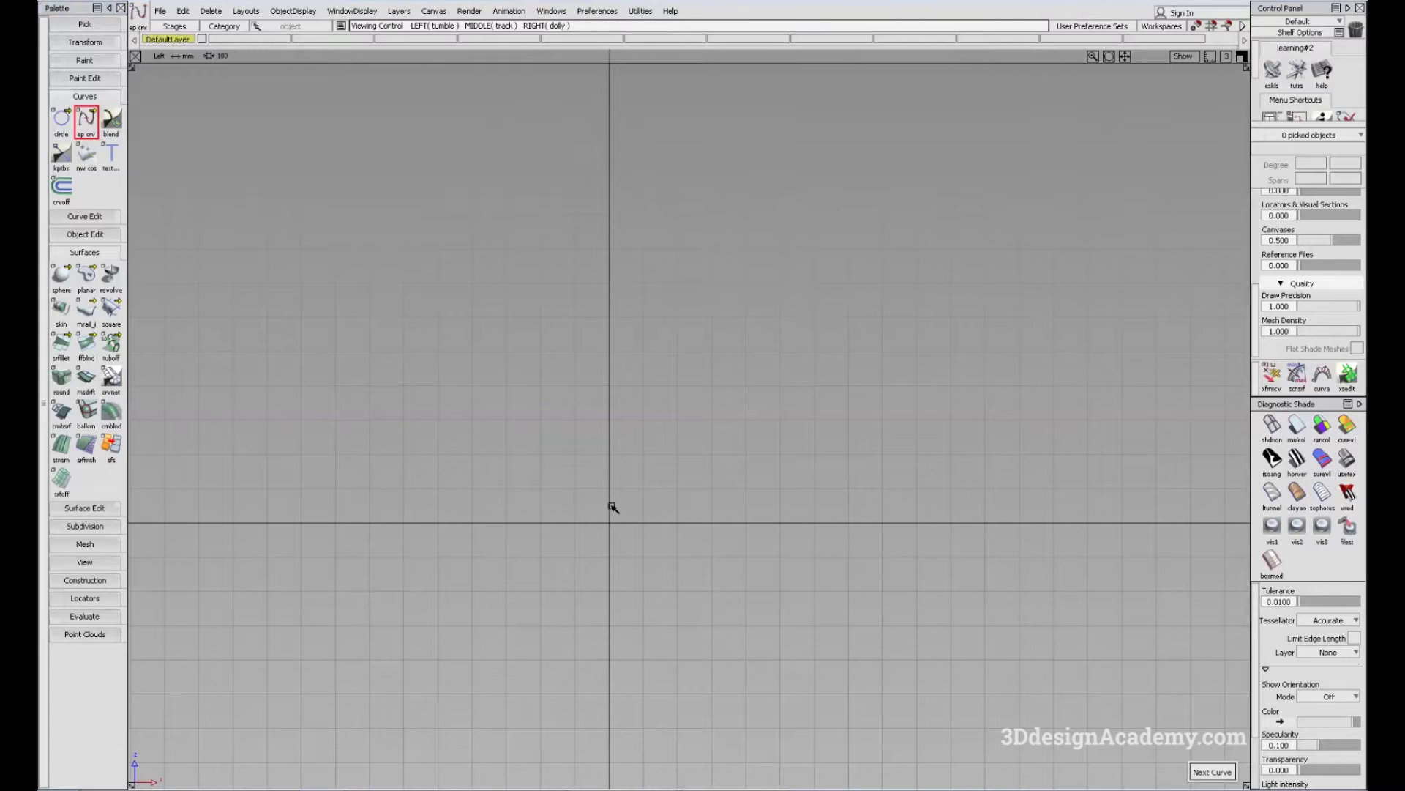
{"action": "right_click_drag", "start_coordinate": [630, 503], "coordinate": [643, 451], "text": "alt+shift"}
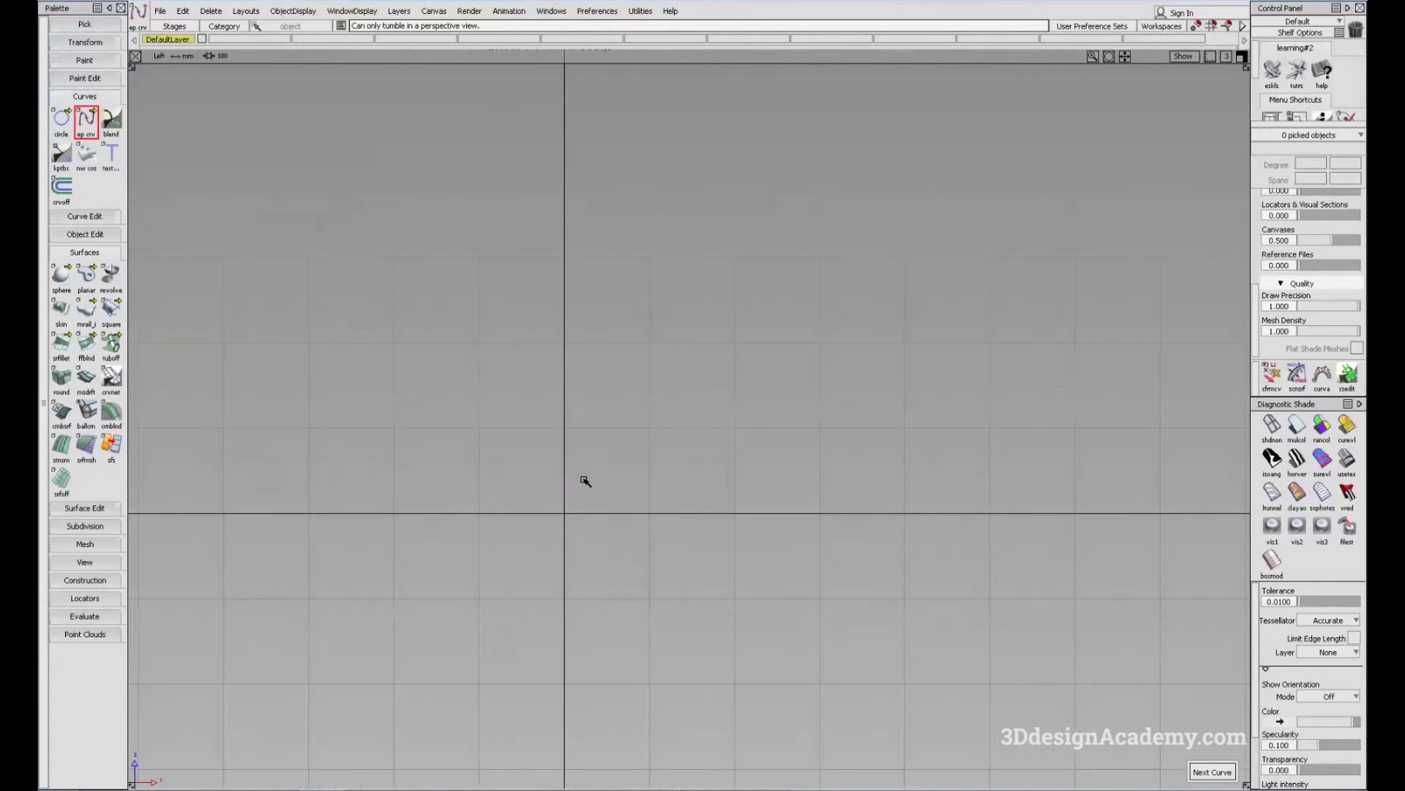
{"action": "middle_click_drag", "start_coordinate": [587, 480], "coordinate": [591, 450], "text": "alt+shift"}
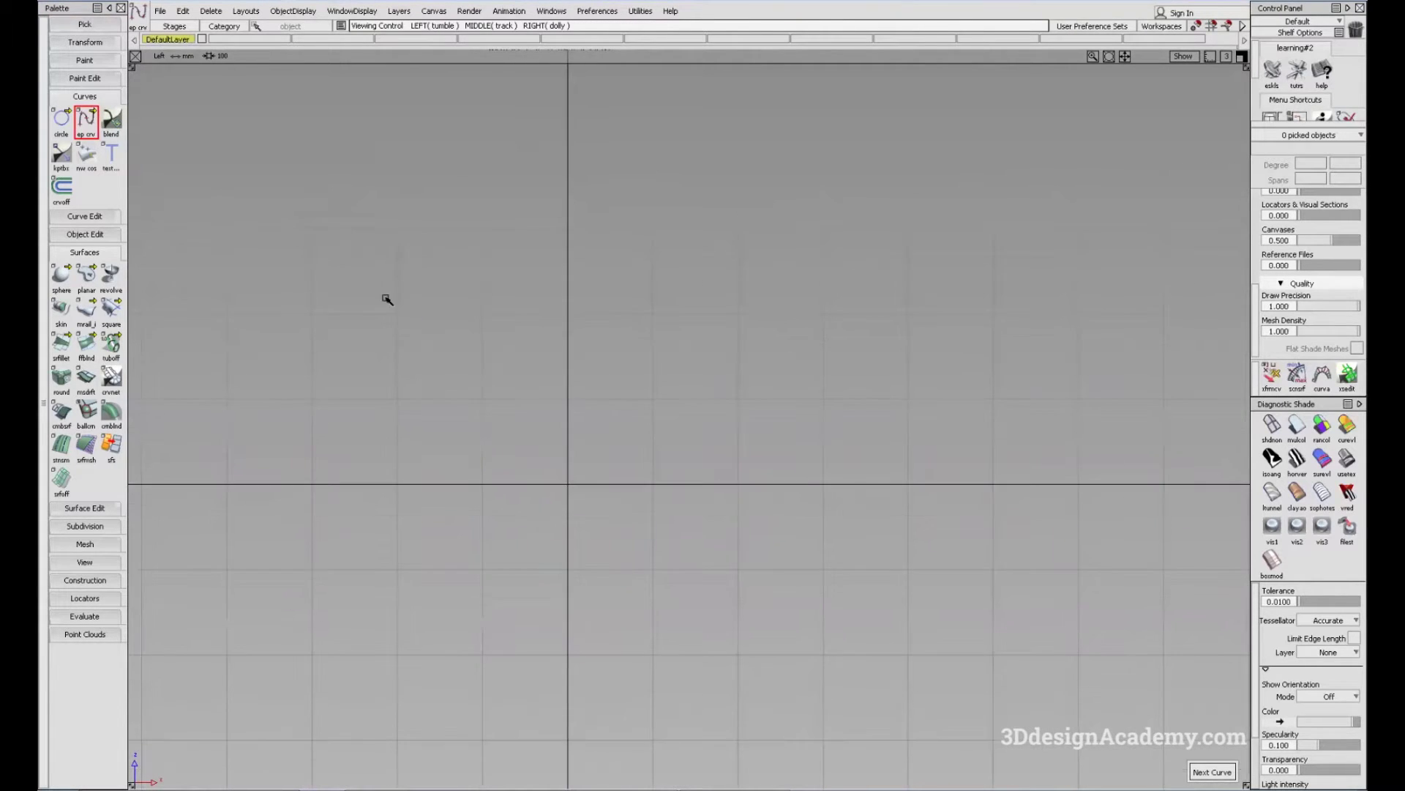
{"action": "left_click", "coordinate": [566, 487]}
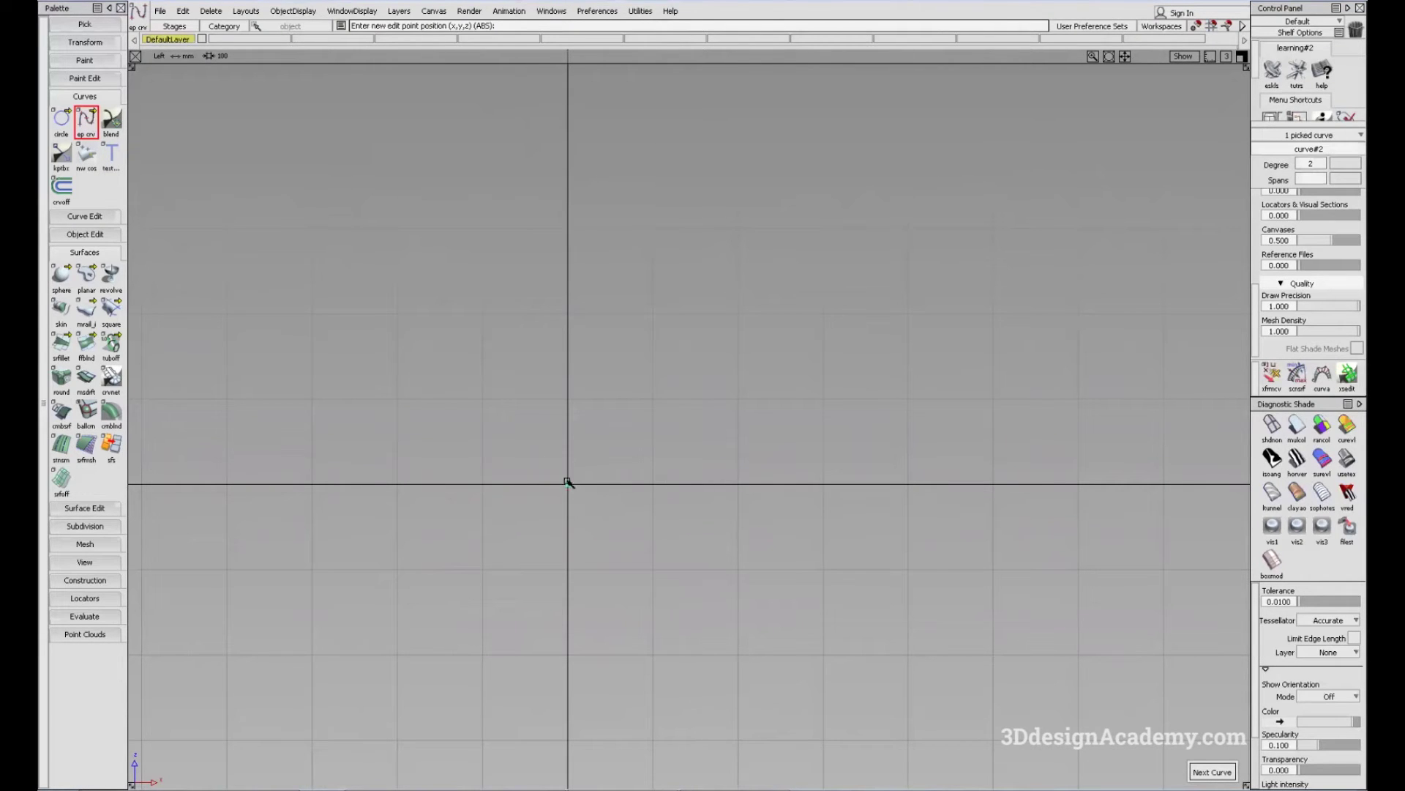
{"action": "left_click", "coordinate": [651, 484]}
{"action": "left_click", "coordinate": [737, 484]}
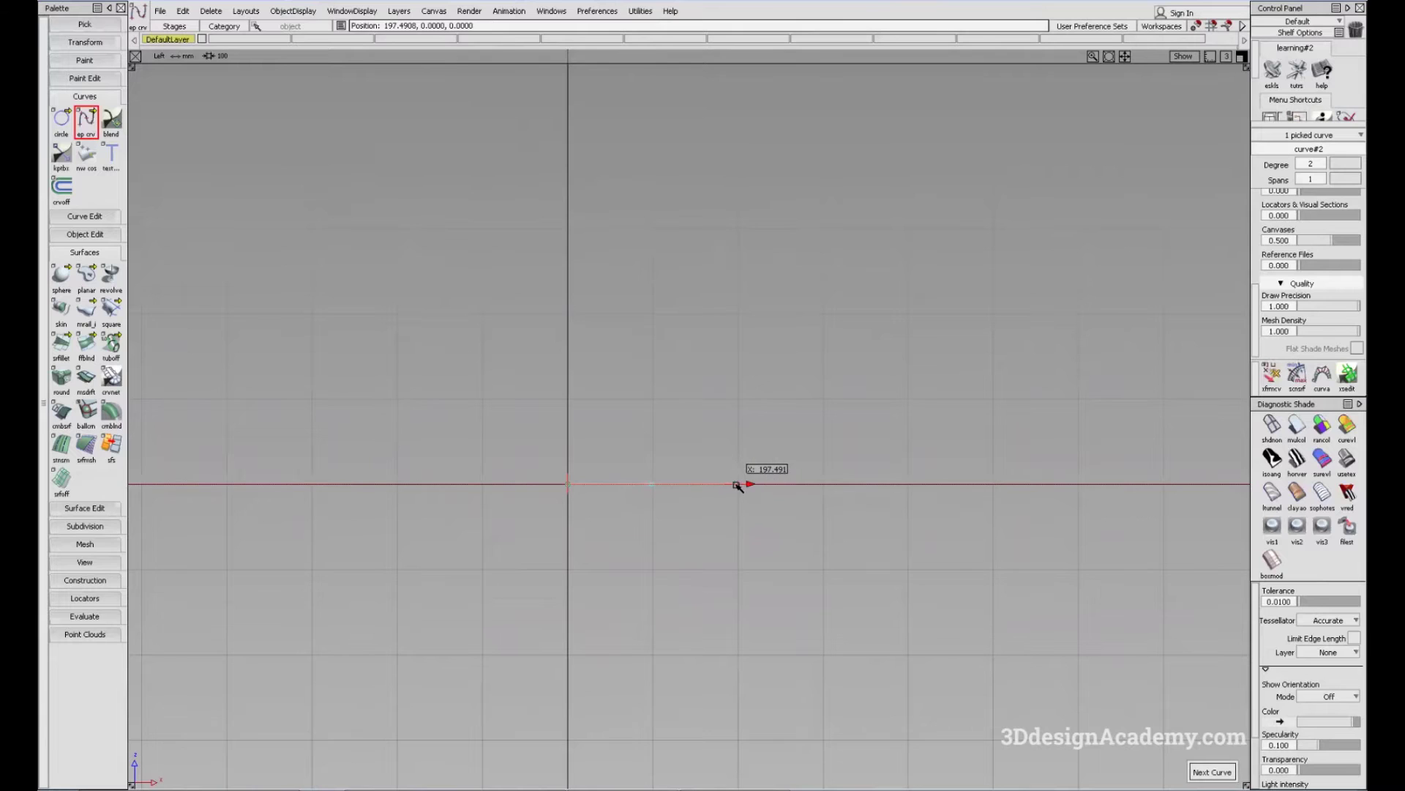
Step: Move the first two CVs of the base curve slightly up above the horizontal axis
{"action": "left_click_drag", "start_coordinate": [666, 569], "coordinate": [616, 438], "text": "ctrl+shift"}
{"action": "left_click_drag", "start_coordinate": [617, 448], "coordinate": [613, 491], "text": "ctrl+shift"}
{"action": "left_click_drag", "start_coordinate": [511, 447], "coordinate": [680, 527]}
{"action": "middle_click_drag", "start_coordinate": [697, 566], "coordinate": [697, 523], "text": "ctrl+shift"}
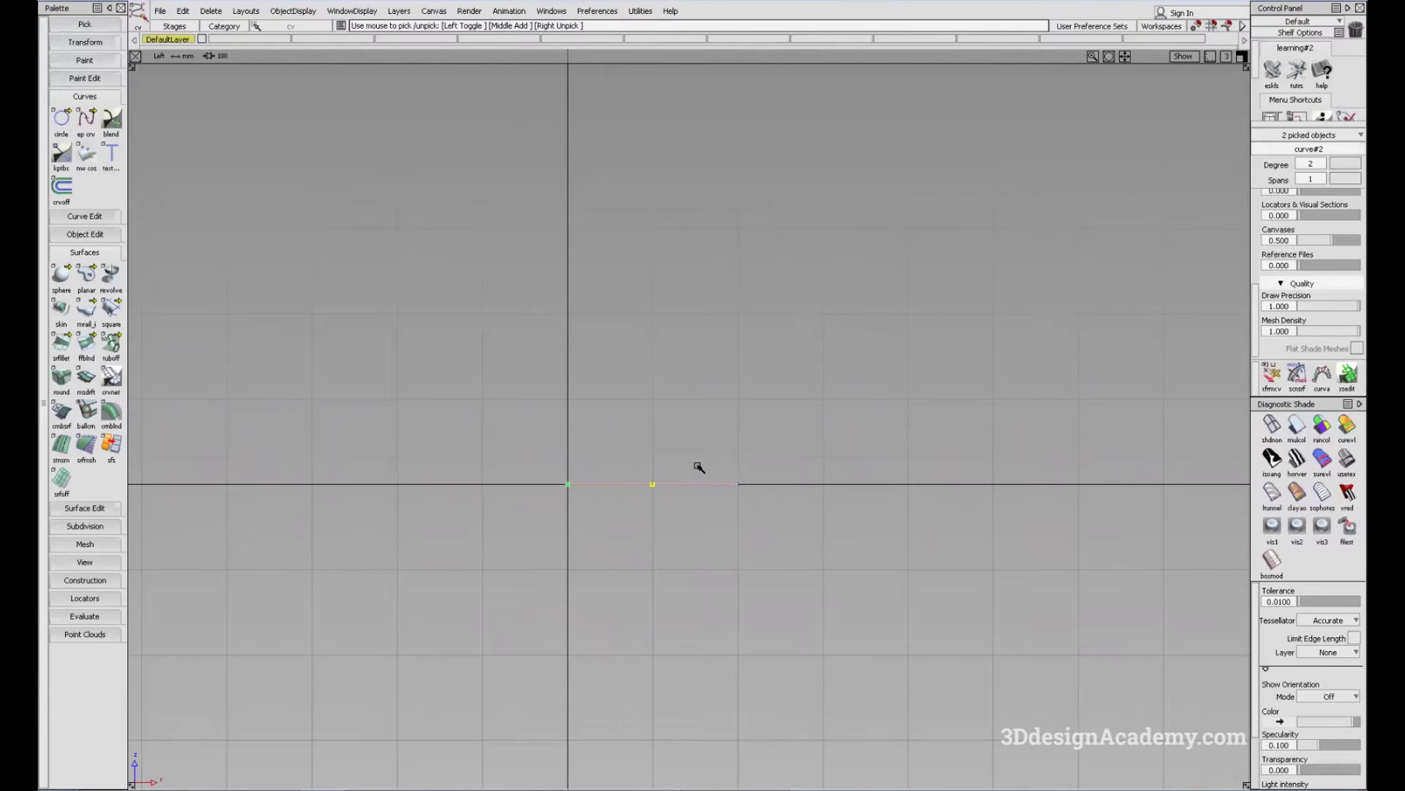
{"action": "right_click_drag", "start_coordinate": [696, 457], "coordinate": [697, 444]}
{"action": "left_click_drag", "start_coordinate": [722, 537], "coordinate": [716, 476], "text": "ctrl+shift"}
Step: Draw a near-vertical side curve upward from the outer end of the base curve, leaning slightly toward the central axis
{"action": "left_click", "coordinate": [83, 115]}
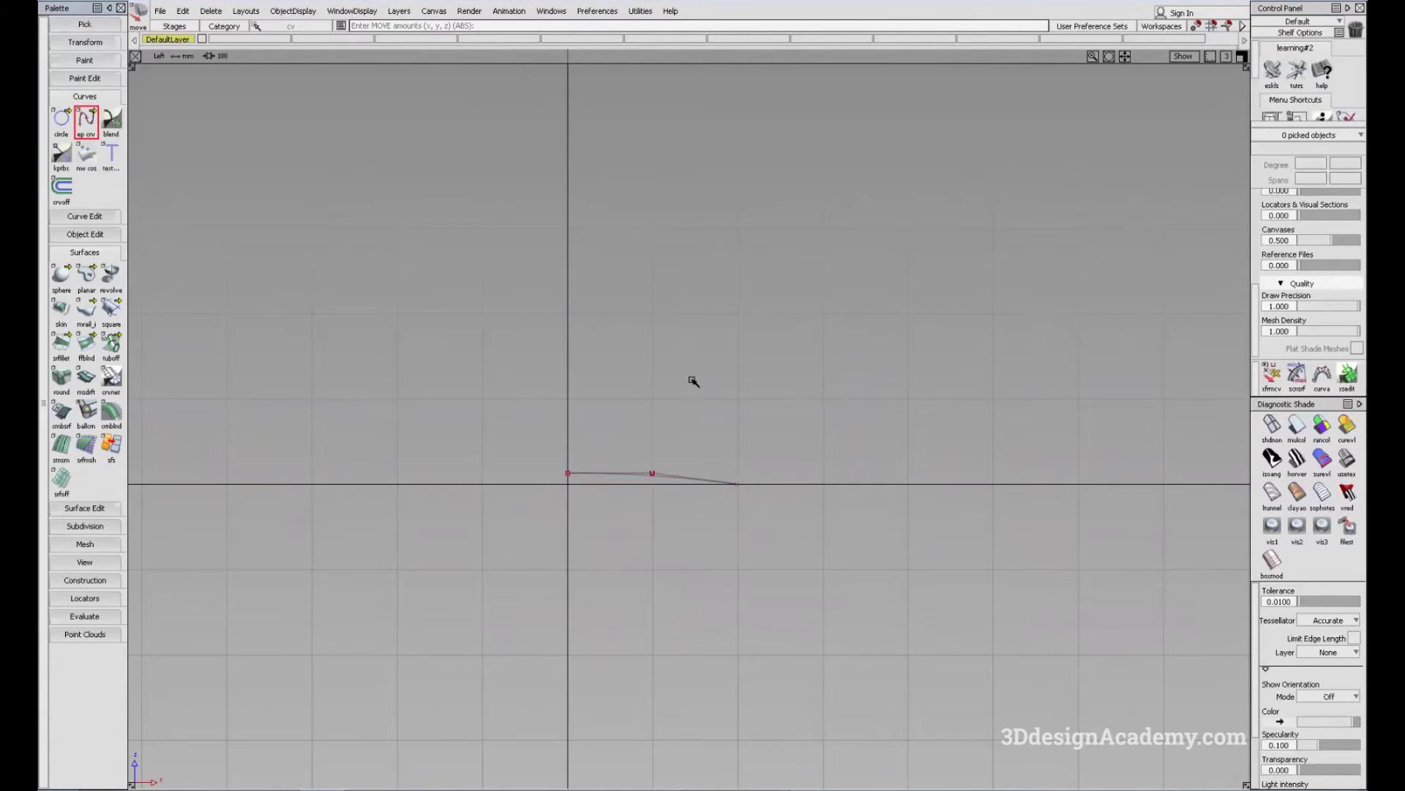
{"action": "left_click", "coordinate": [746, 484]}
{"action": "middle_click_drag", "start_coordinate": [775, 353], "coordinate": [769, 512], "text": "alt+shift"}
{"action": "mouse_move", "coordinate": [768, 511]}
{"action": "left_mouse_down"}
{"action": "mouse_move", "coordinate": [778, 248]}
{"action": "mouse_move", "coordinate": [717, 225]}
{"action": "left_mouse_up"}
Step: Move the side curve's middle CV outward so the curve bows away from the central axis
{"action": "mouse_move", "coordinate": [715, 558]}
{"action": "left_mouse_down", "text": "ctrl+shift"}
{"action": "mouse_move", "coordinate": [698, 381]}
{"action": "mouse_move", "coordinate": [688, 417]}
{"action": "left_mouse_up", "text": "ctrl+shift"}
{"action": "left_click_drag", "start_coordinate": [653, 398], "coordinate": [793, 486]}
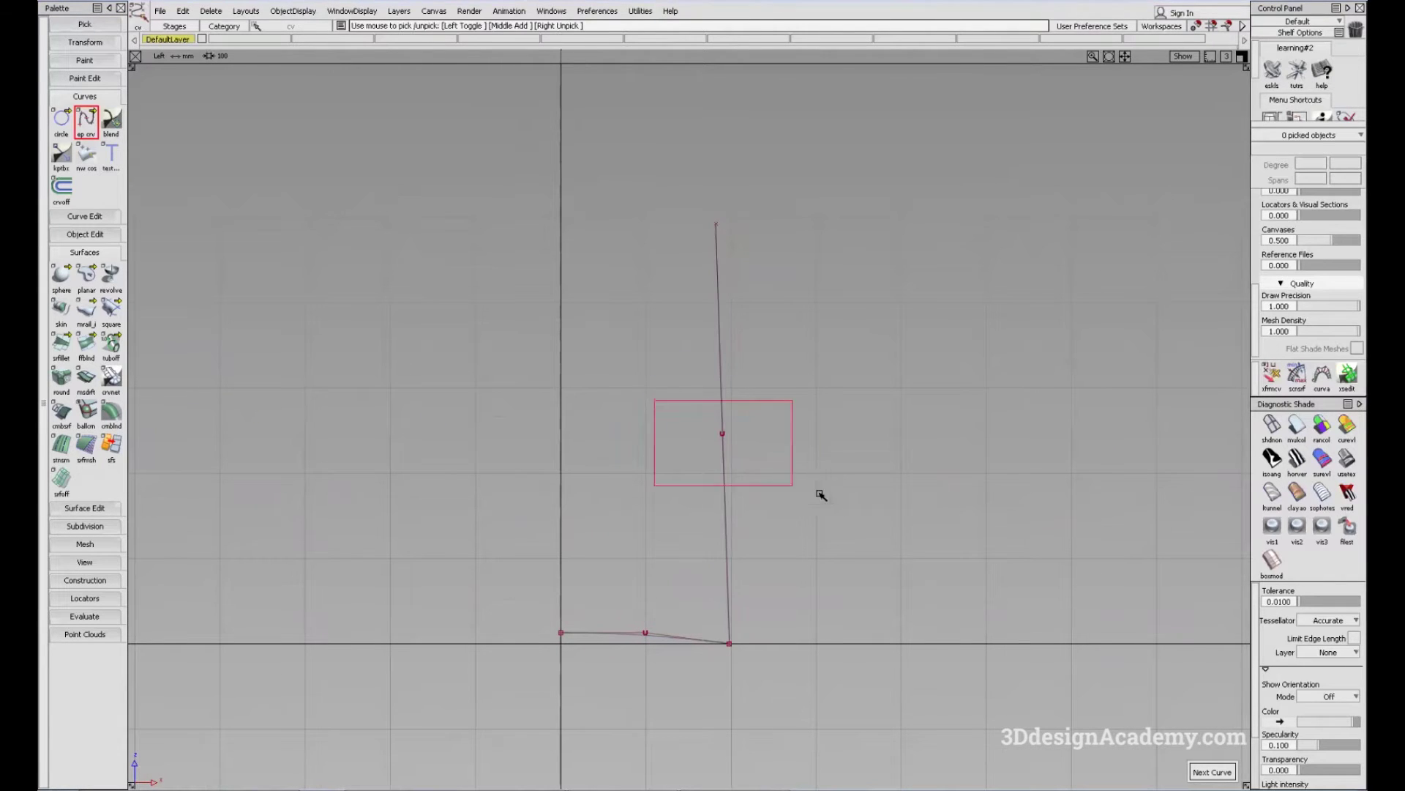
{"action": "middle_click_drag", "start_coordinate": [822, 540], "coordinate": [806, 399], "text": "ctrl+shift"}
{"action": "left_click_drag", "start_coordinate": [797, 452], "coordinate": [896, 439]}
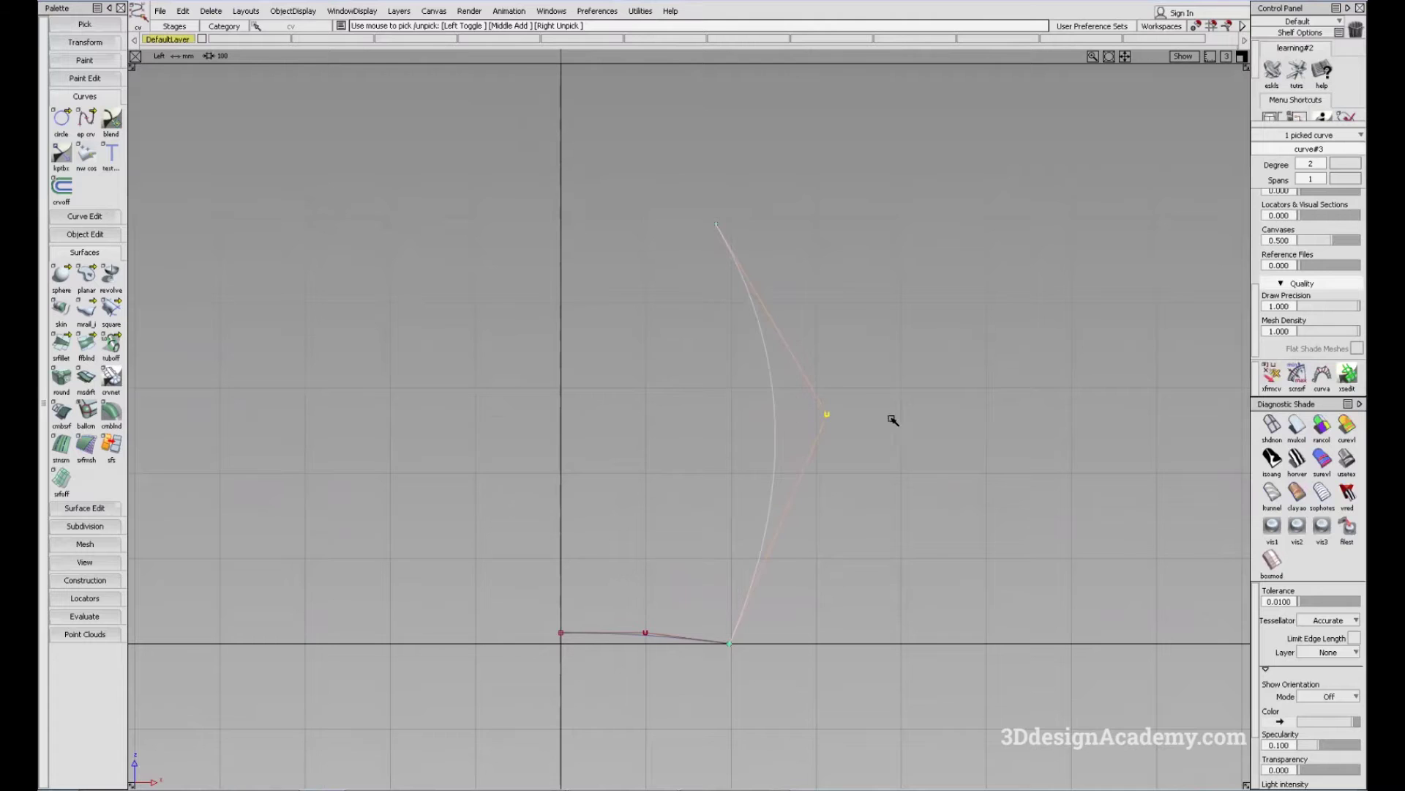
Step: Select the side curve and set its degree to 5
{"action": "middle_click_drag", "start_coordinate": [839, 348], "coordinate": [859, 491], "text": "alt+shift"}
{"action": "left_click_drag", "start_coordinate": [861, 546], "coordinate": [845, 430], "text": "ctrl+shift"}
{"action": "middle_click_drag", "start_coordinate": [807, 450], "coordinate": [784, 373], "text": "alt+shift"}
{"action": "right_click_drag", "start_coordinate": [784, 373], "coordinate": [785, 432], "text": "alt+shift"}
{"action": "left_click_drag", "start_coordinate": [718, 347], "coordinate": [786, 409], "text": "ctrl+shift"}
{"action": "left_click", "coordinate": [762, 425]}
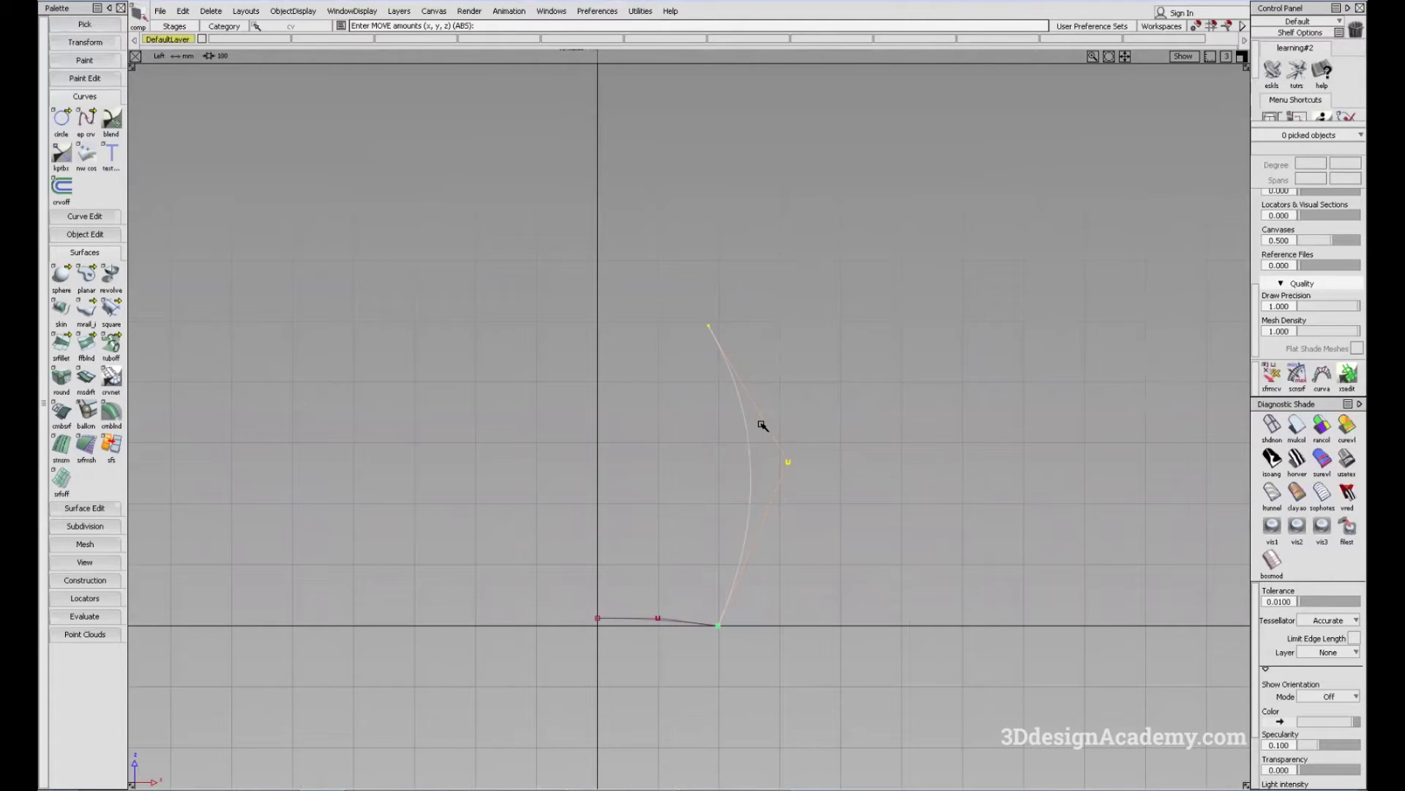
{"action": "left_click", "coordinate": [721, 343]}
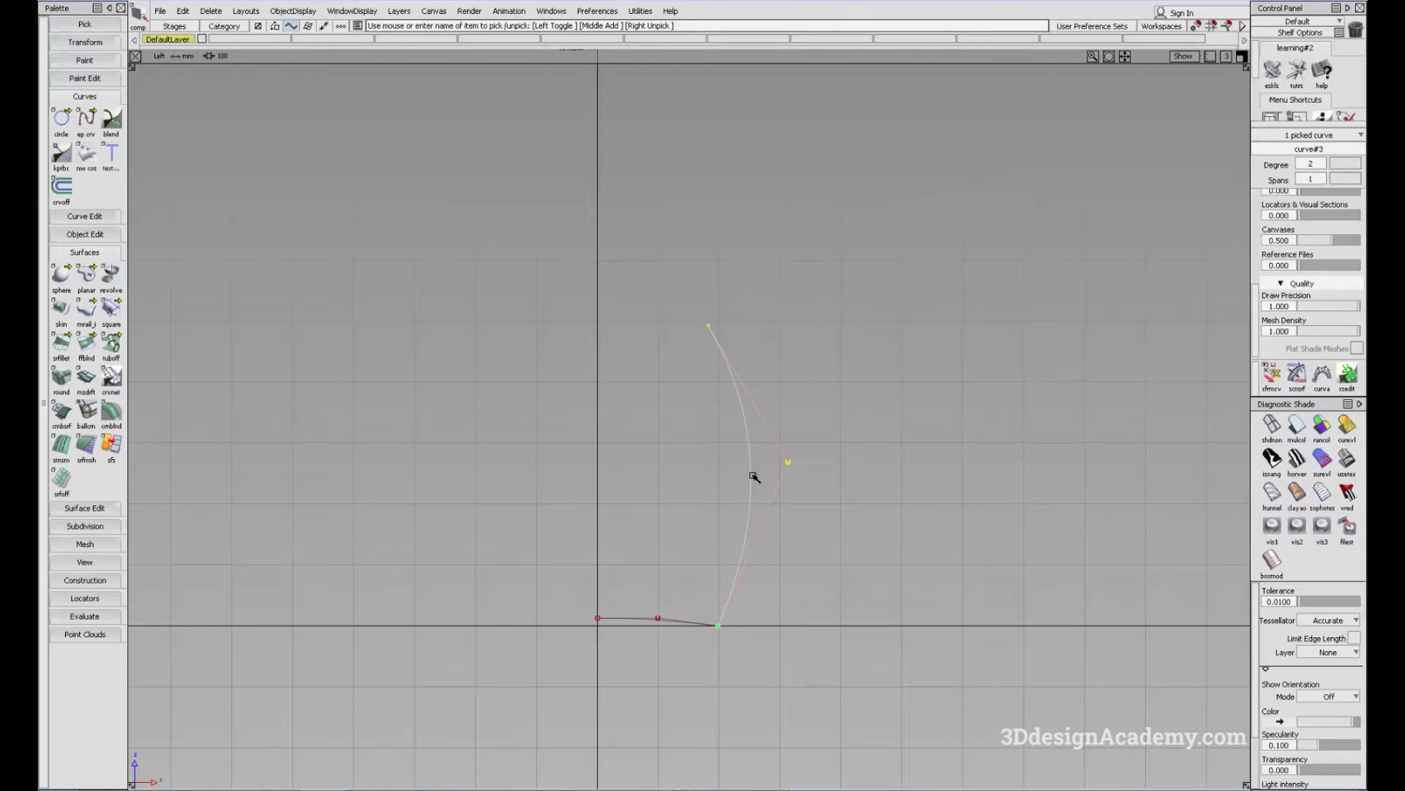
{"action": "left_click", "coordinate": [1323, 163]}
{"action": "left_click", "coordinate": [1322, 281]}
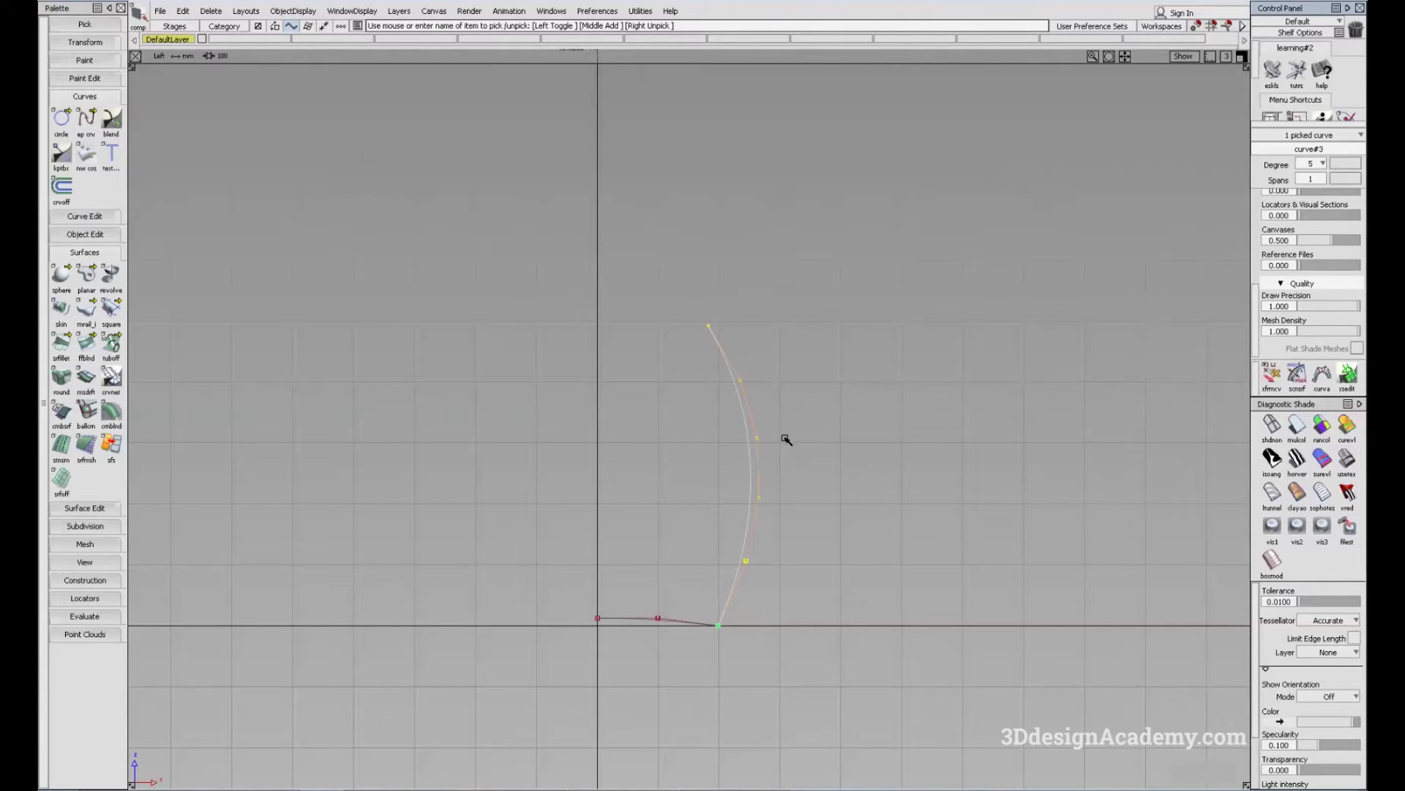
Step: Pick the side curve again and set its spans to 2
{"action": "middle_click_drag", "start_coordinate": [791, 391], "coordinate": [797, 438], "text": "alt+shift"}
{"action": "left_click_drag", "start_coordinate": [819, 566], "coordinate": [796, 424], "text": "ctrl+shift"}
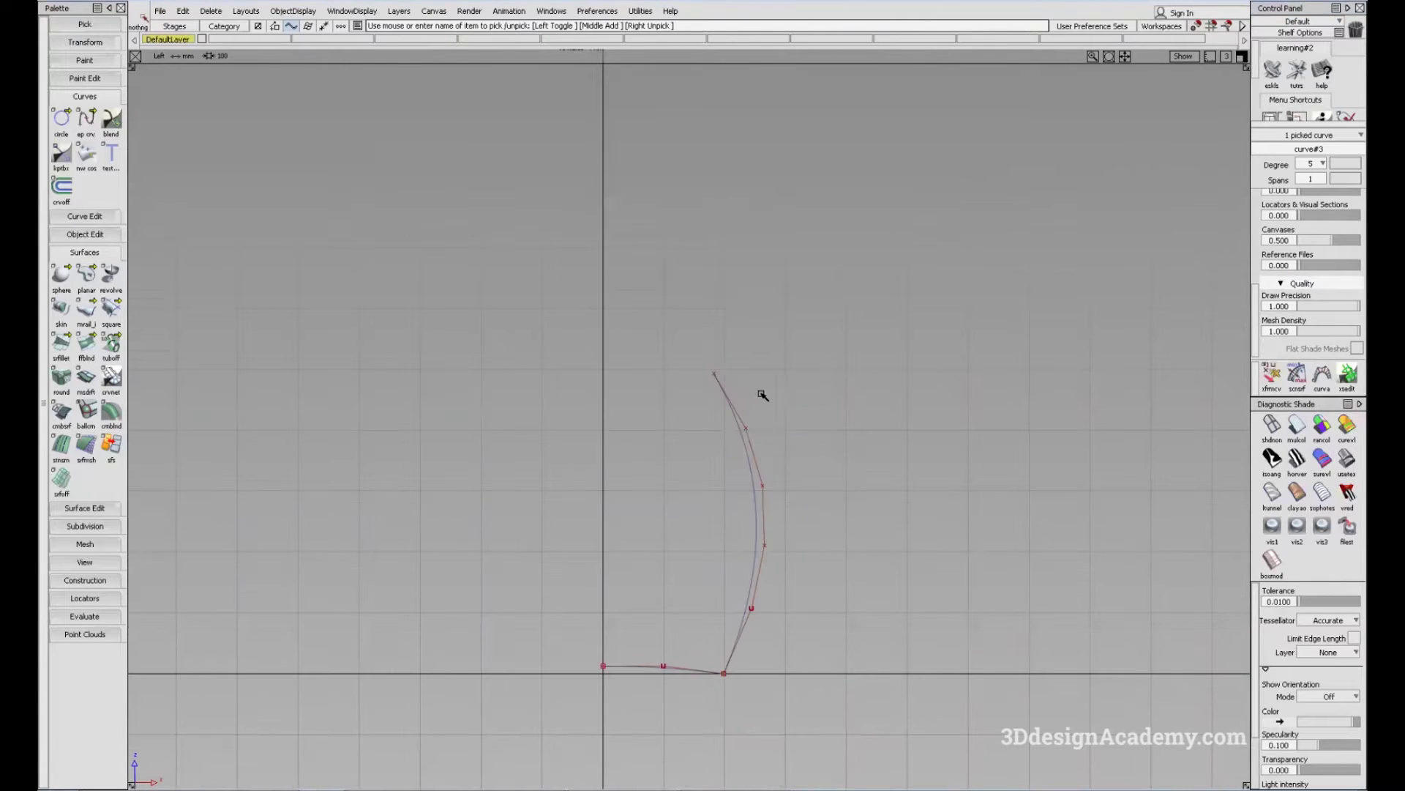
{"action": "left_click_drag", "start_coordinate": [708, 386], "coordinate": [697, 410], "text": "ctrl+shift"}
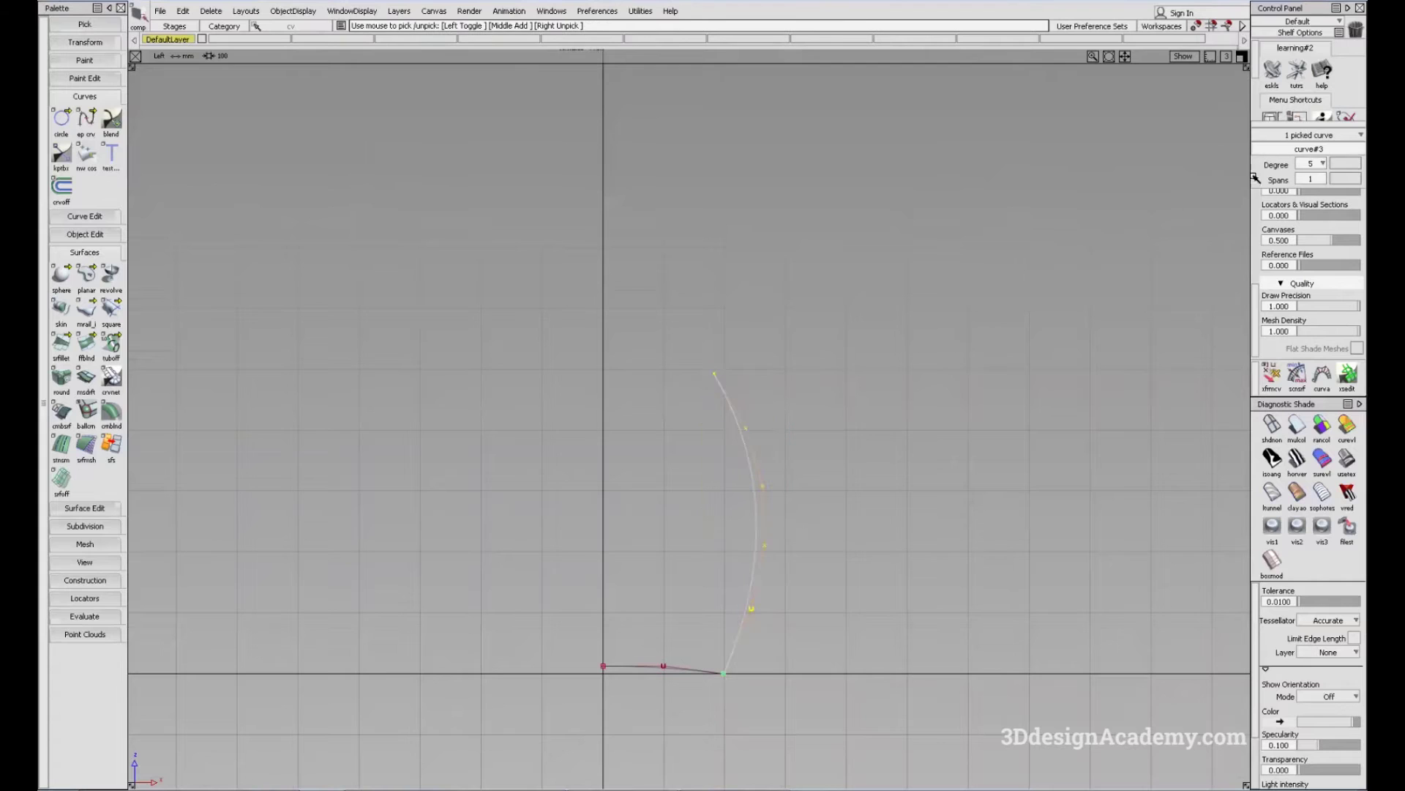
{"action": "left_click", "coordinate": [1323, 179]}
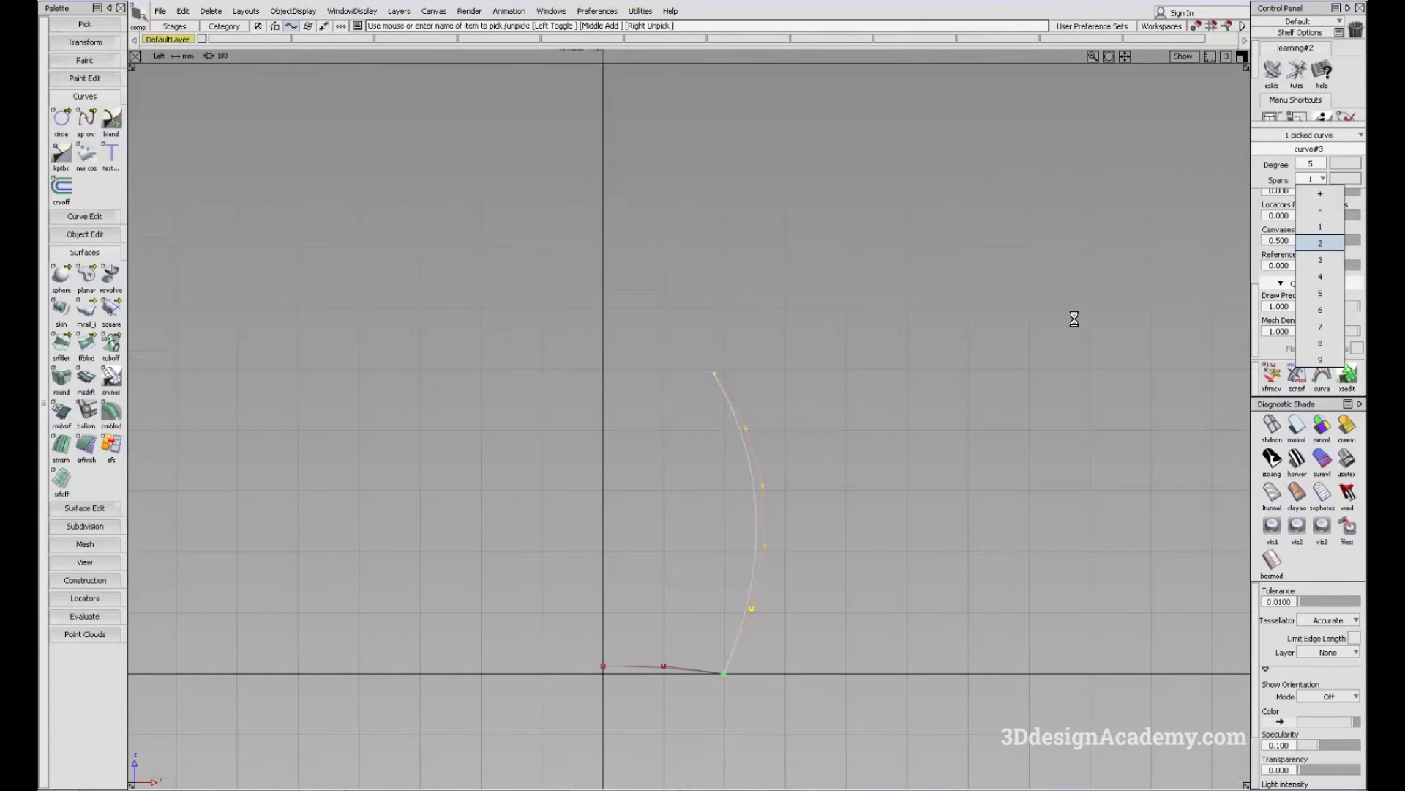
Step: Move the side curve's CVs just below its top end inward to form a narrow neck
{"action": "left_click", "coordinate": [739, 505]}
{"action": "left_click", "coordinate": [754, 459]}
{"action": "middle_click_drag", "start_coordinate": [865, 510], "coordinate": [775, 466], "text": "ctrl+shift"}
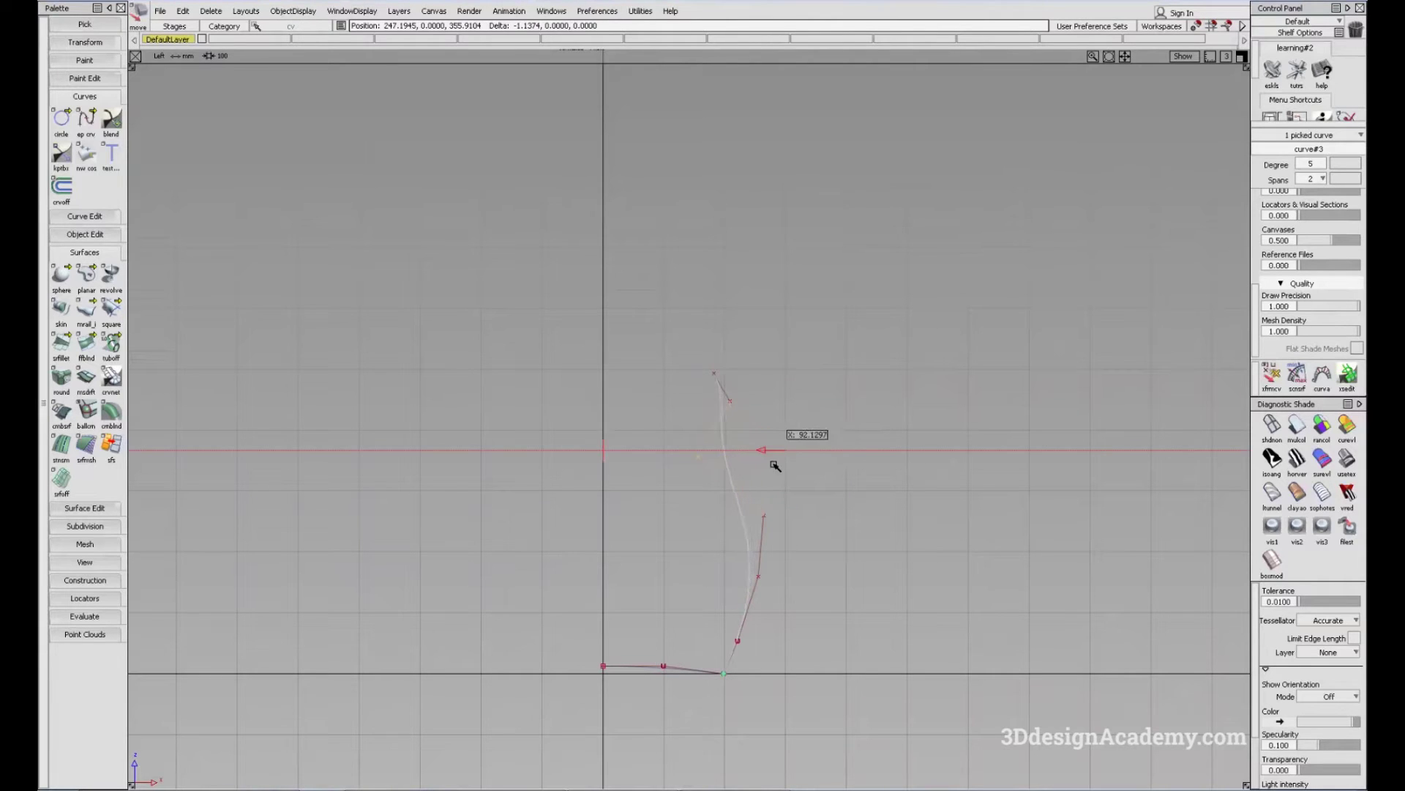
{"action": "left_click_drag", "start_coordinate": [729, 407], "coordinate": [691, 407]}
Step: Move the lower CVs of the side curve to shape a fuller belly above the base
{"action": "left_click", "coordinate": [762, 519]}
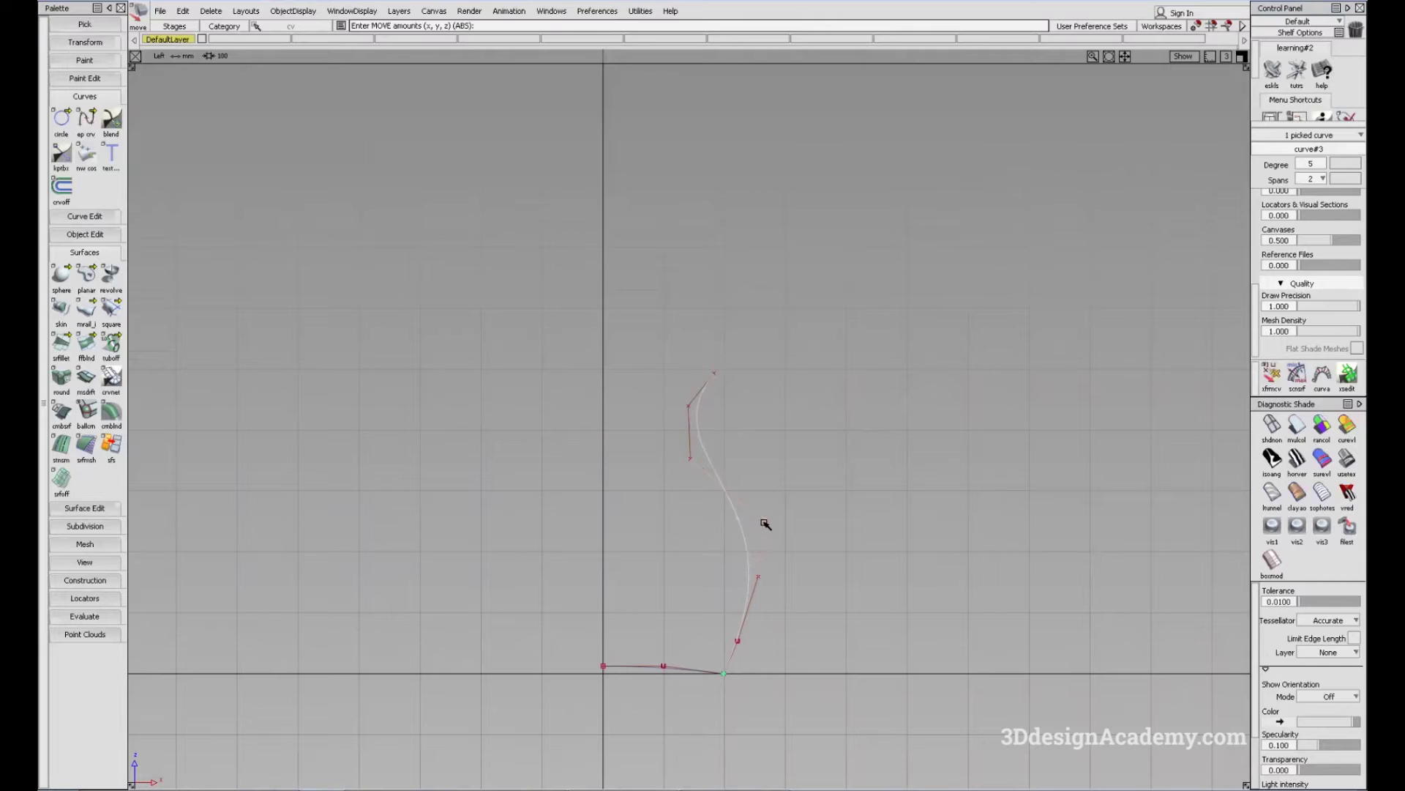
{"action": "left_click_drag", "start_coordinate": [764, 522], "coordinate": [739, 595]}
{"action": "left_click_drag", "start_coordinate": [739, 642], "coordinate": [740, 648]}
{"action": "middle_click_drag", "start_coordinate": [754, 561], "coordinate": [762, 573], "text": "alt+shift"}
{"action": "left_click", "coordinate": [763, 572]}
Step: Select the base and side curves and offset them 10 mm inward, keeping the originals, to create the inner wall profile
{"action": "left_click", "coordinate": [719, 389]}
{"action": "right_click_drag", "start_coordinate": [761, 538], "coordinate": [790, 549], "text": "alt+shift"}
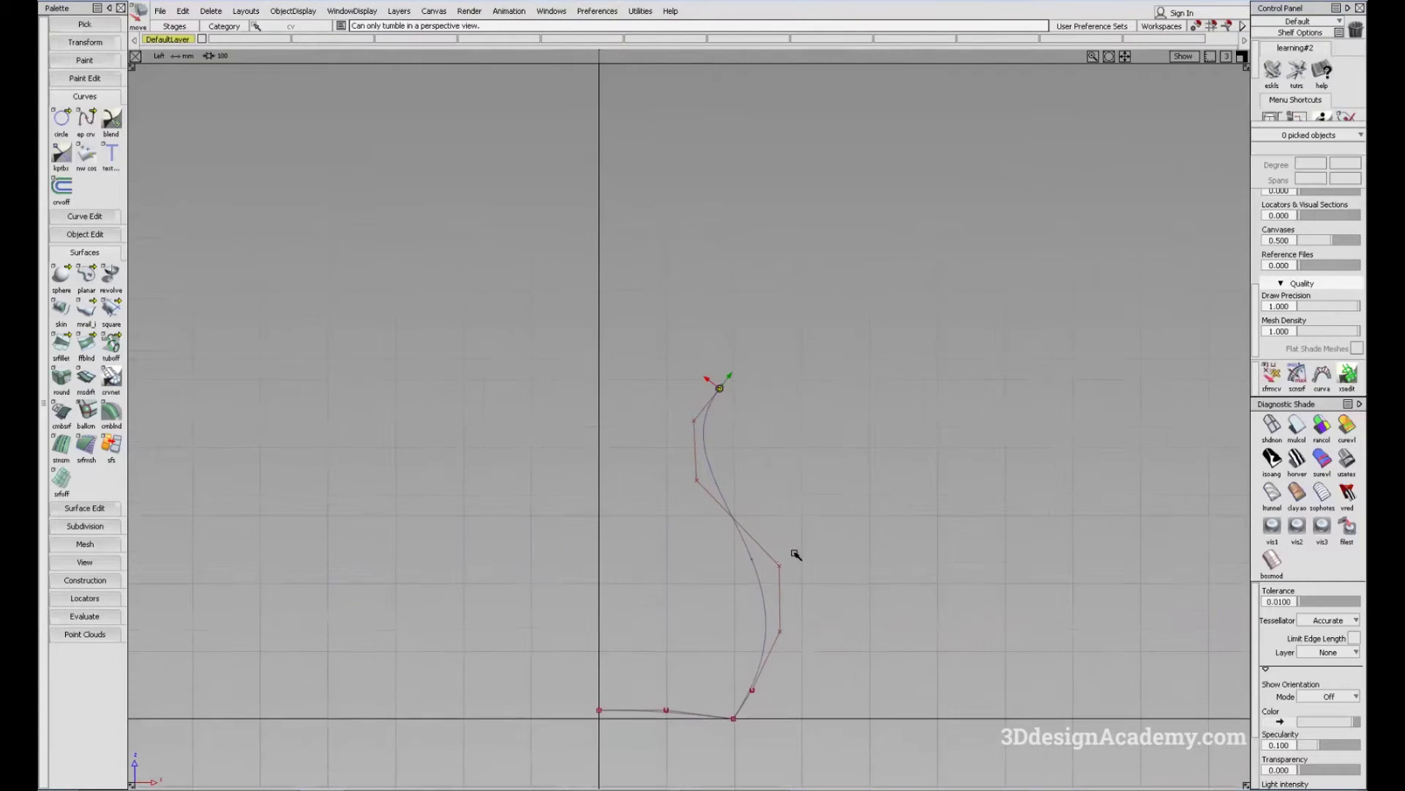
{"action": "middle_click_drag", "start_coordinate": [790, 549], "coordinate": [777, 472], "text": "alt+shift"}
{"action": "left_click_drag", "start_coordinate": [773, 508], "coordinate": [721, 516], "text": "ctrl+shift"}
{"action": "left_click_drag", "start_coordinate": [658, 557], "coordinate": [738, 639]}
{"action": "middle_click_drag", "start_coordinate": [739, 641], "coordinate": [756, 678], "text": "alt+shift"}
{"action": "left_click_drag", "start_coordinate": [729, 345], "coordinate": [732, 375]}
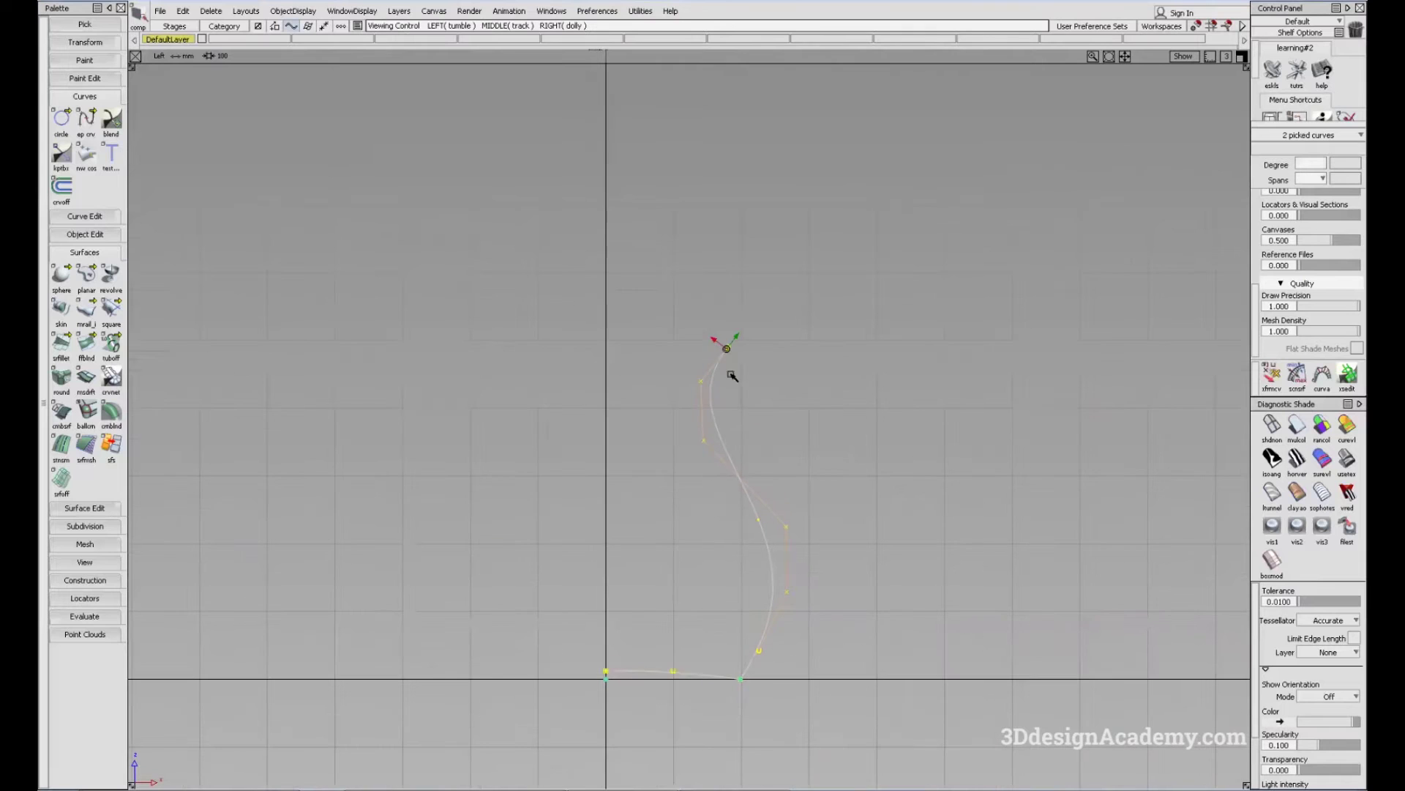
{"action": "middle_click_drag", "start_coordinate": [676, 480], "coordinate": [682, 517], "text": "alt+shift"}
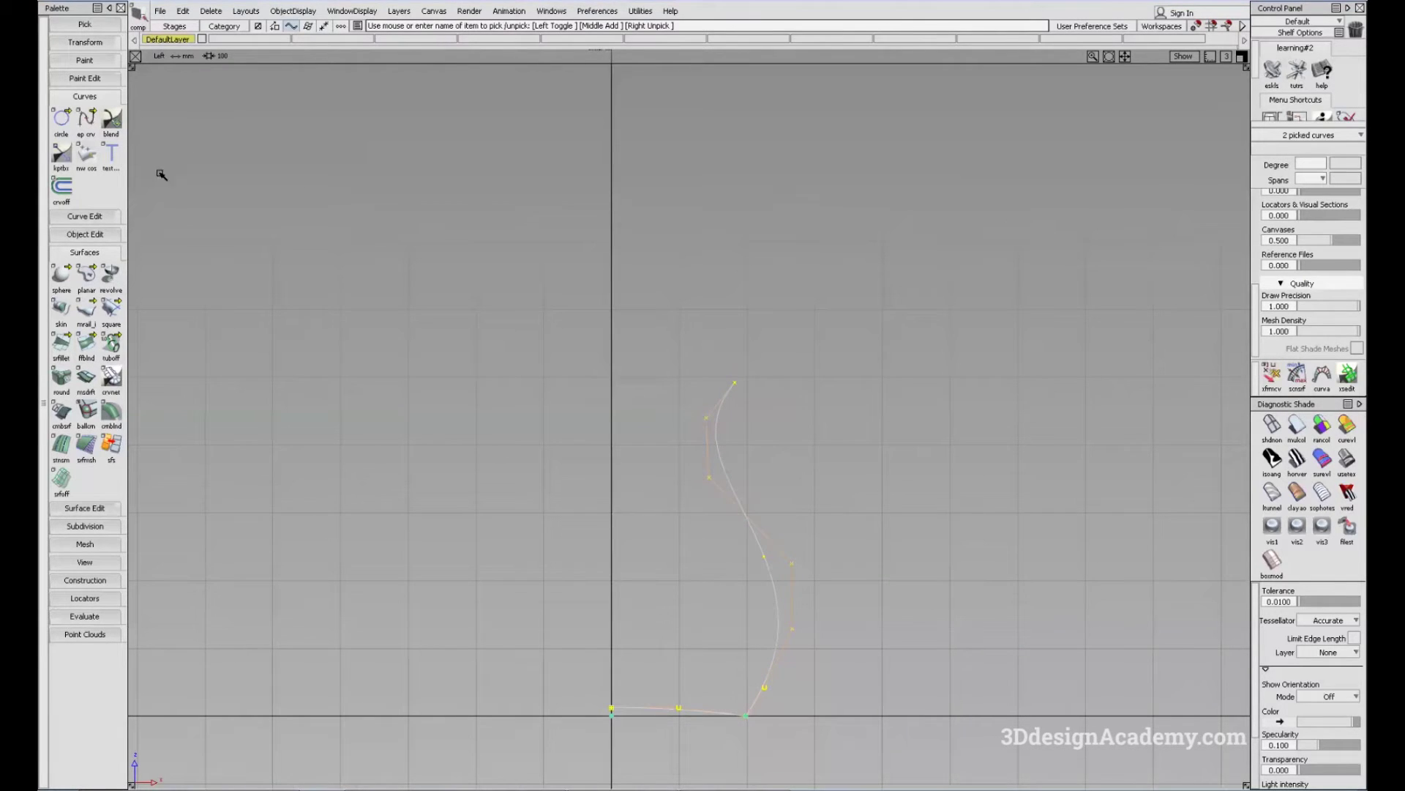
{"action": "left_click", "coordinate": [95, 234]}
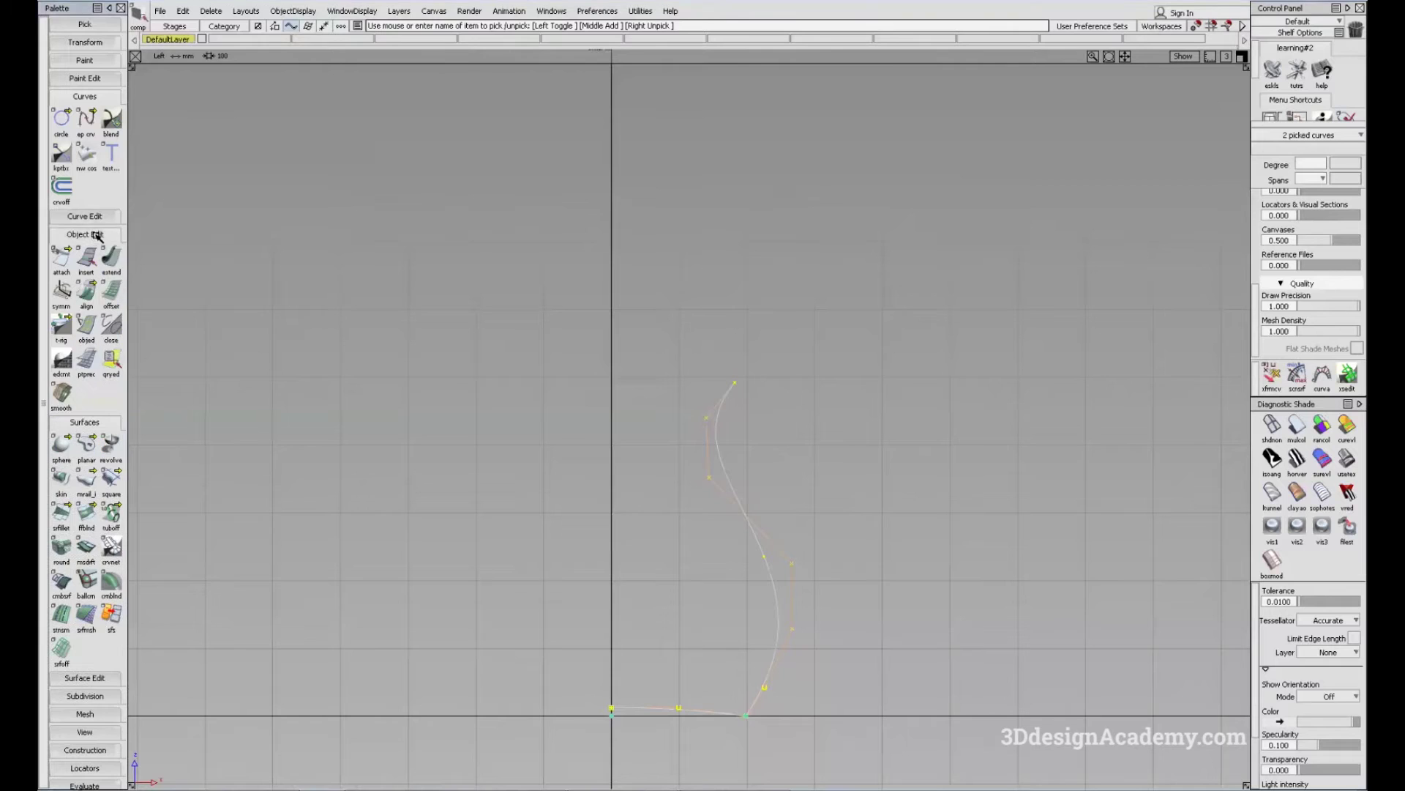
{"action": "double_click", "coordinate": [112, 294]}
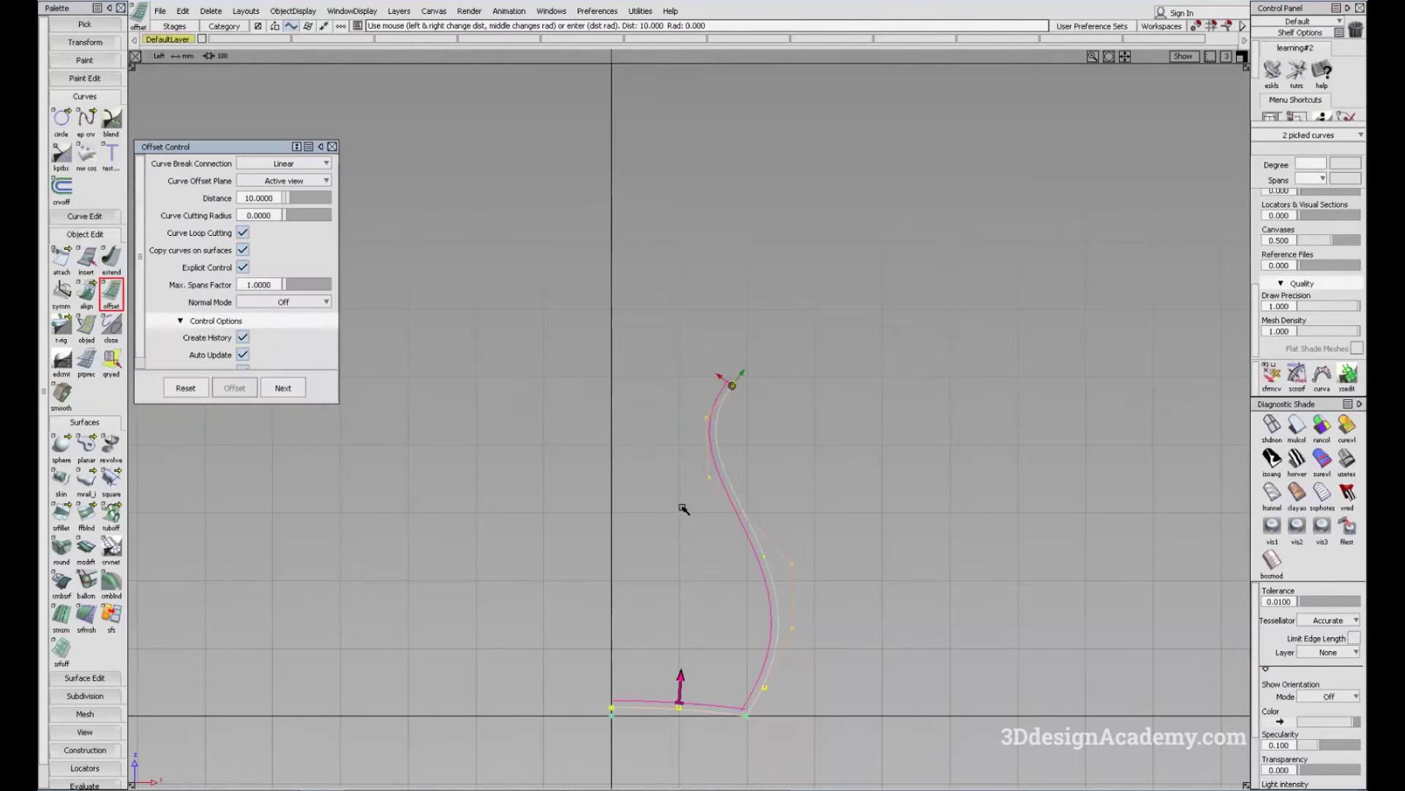
{"action": "middle_click_drag", "start_coordinate": [681, 508], "coordinate": [593, 391], "text": "alt+shift"}
{"action": "key", "text": "space"}
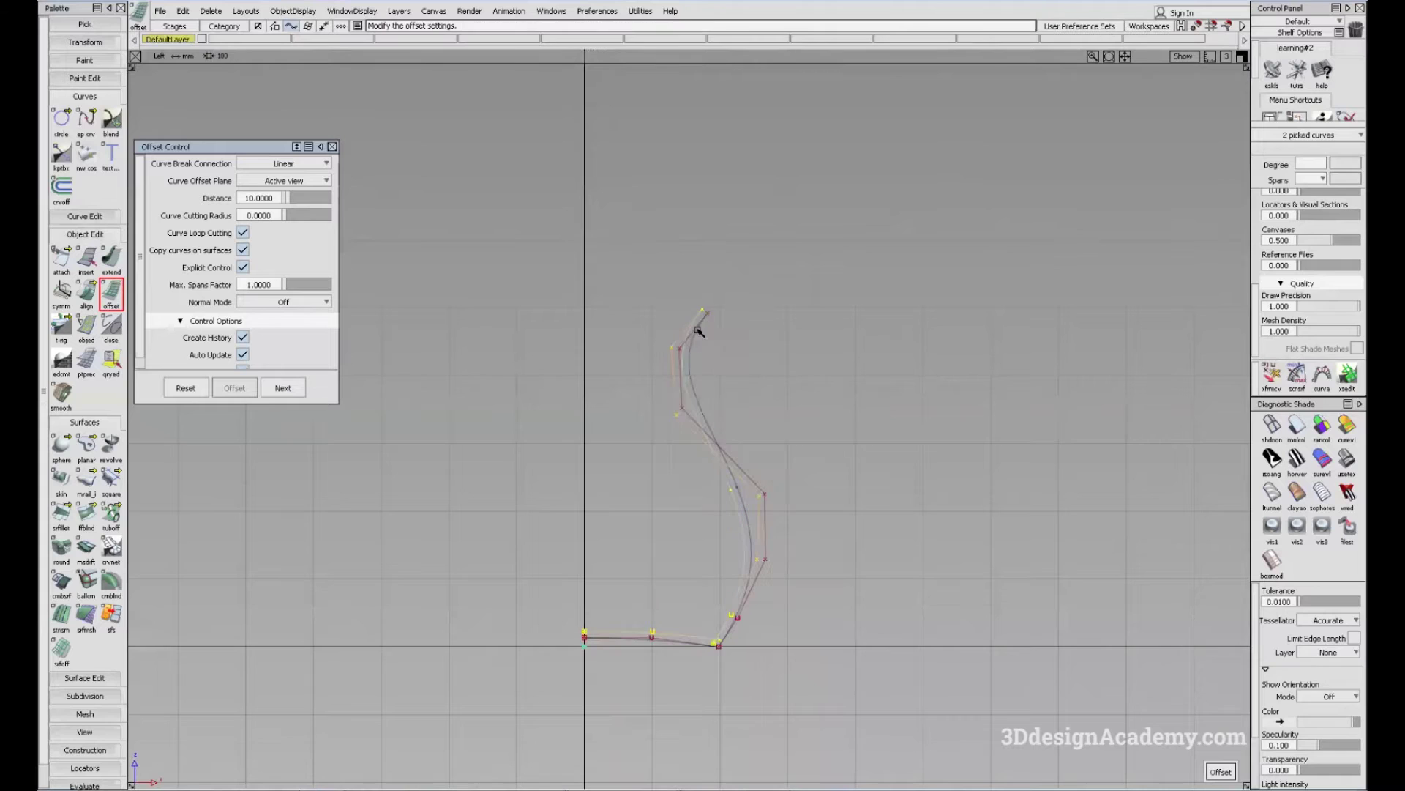
{"action": "right_click_drag", "start_coordinate": [705, 311], "coordinate": [929, 304], "text": "alt+shift"}
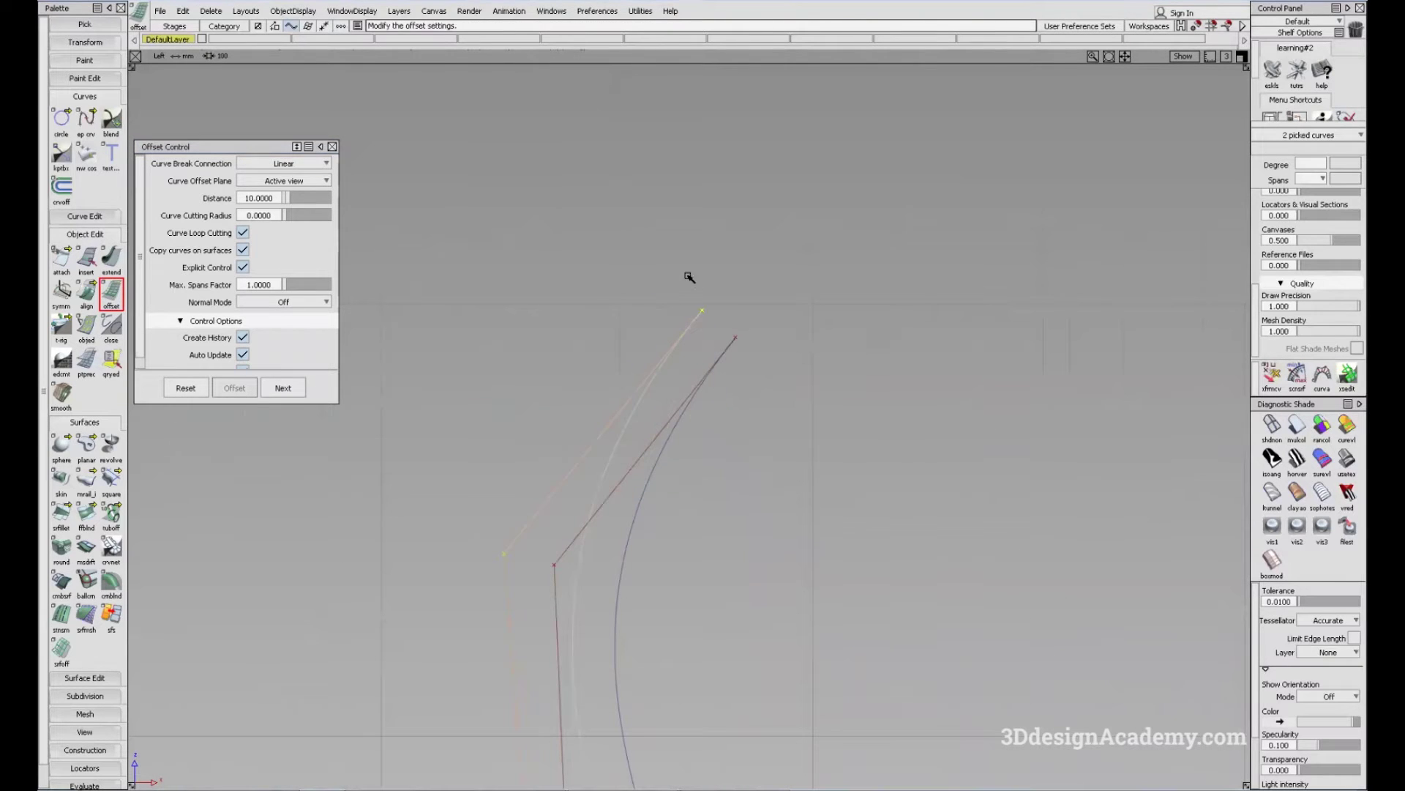
{"action": "left_click", "coordinate": [705, 311]}
{"action": "middle_click_drag", "start_coordinate": [686, 362], "coordinate": [703, 388], "text": "alt+shift"}
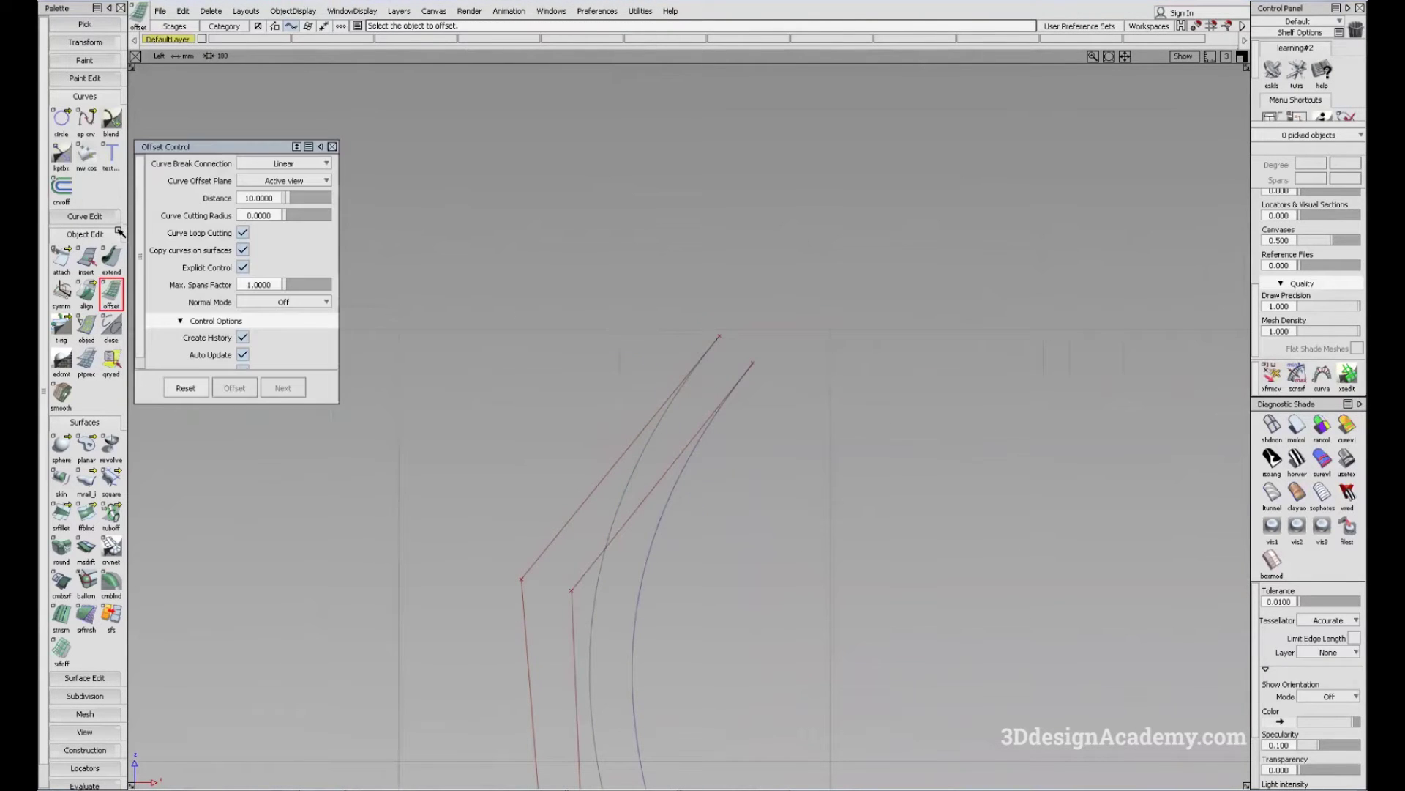
{"action": "left_click", "coordinate": [332, 147]}
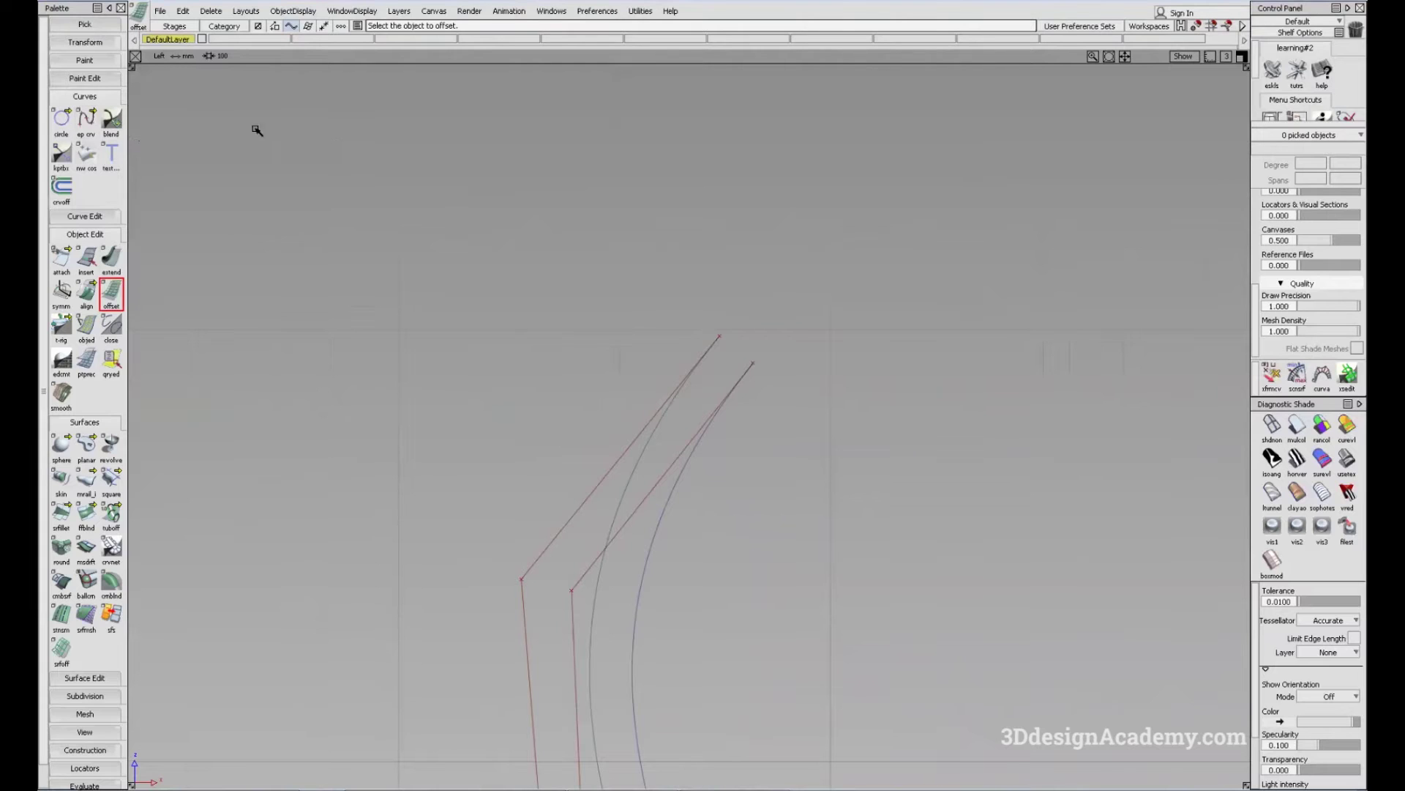
Step: Draw a rim curve joining the top ends of the inner and outer profiles and set its degree to 5
{"action": "left_click", "coordinate": [87, 119]}
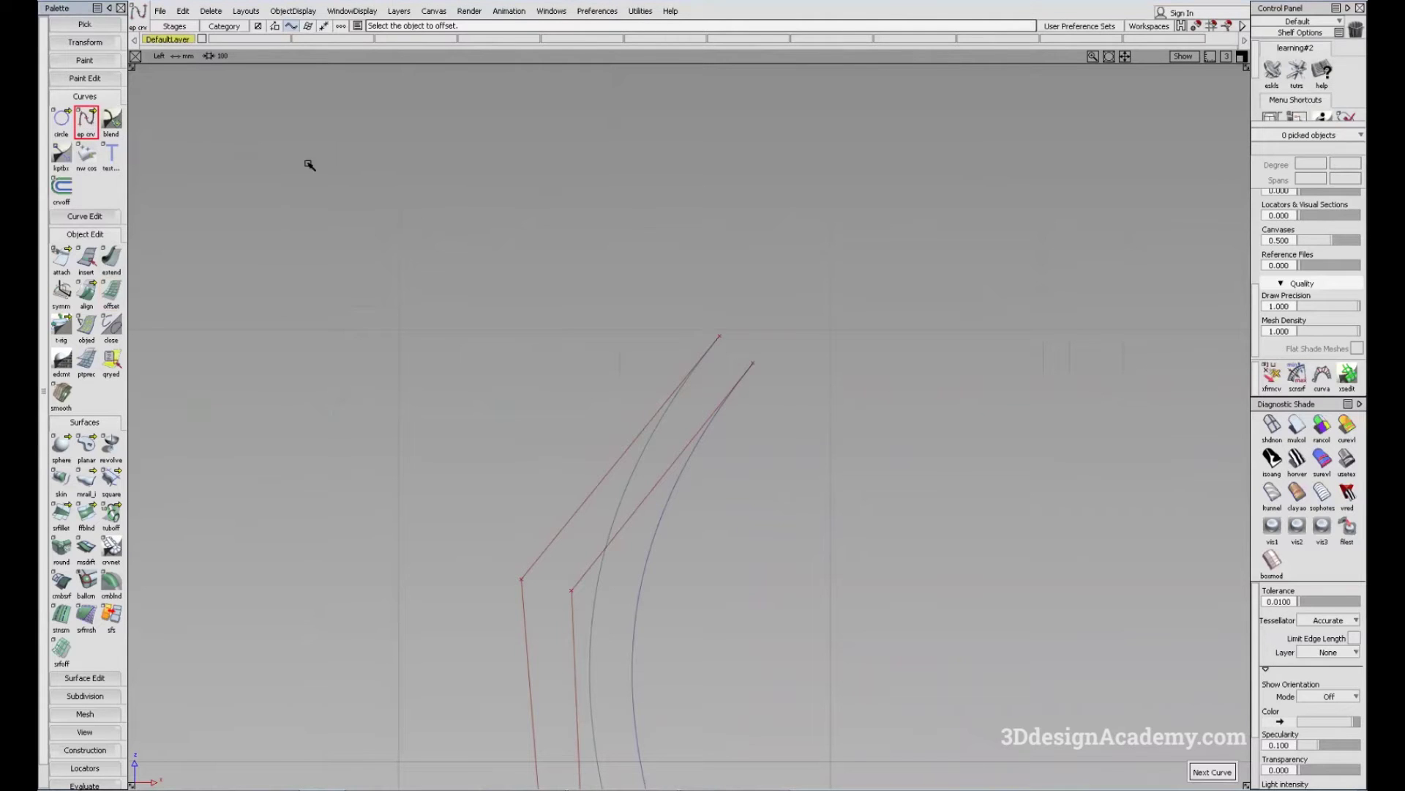
{"action": "left_click", "coordinate": [734, 334]}
{"action": "left_click", "coordinate": [754, 365]}
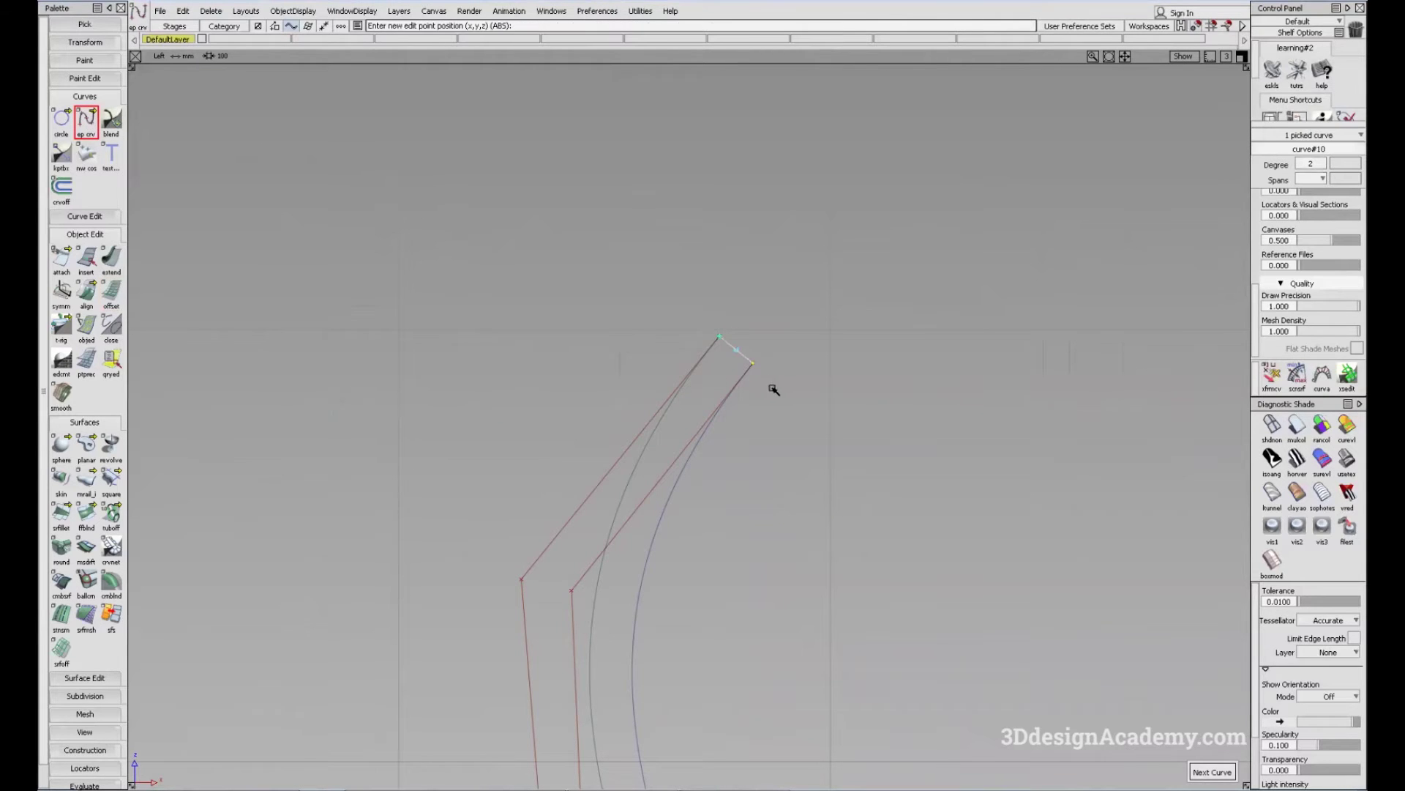
{"action": "left_click", "coordinate": [1325, 164]}
{"action": "left_click", "coordinate": [1338, 278]}
Step: Align both ends of the rim curve to the inner and outer profile curves with G2 continuity
{"action": "left_click_drag", "start_coordinate": [1211, 270], "coordinate": [1142, 281], "text": "ctrl+shift"}
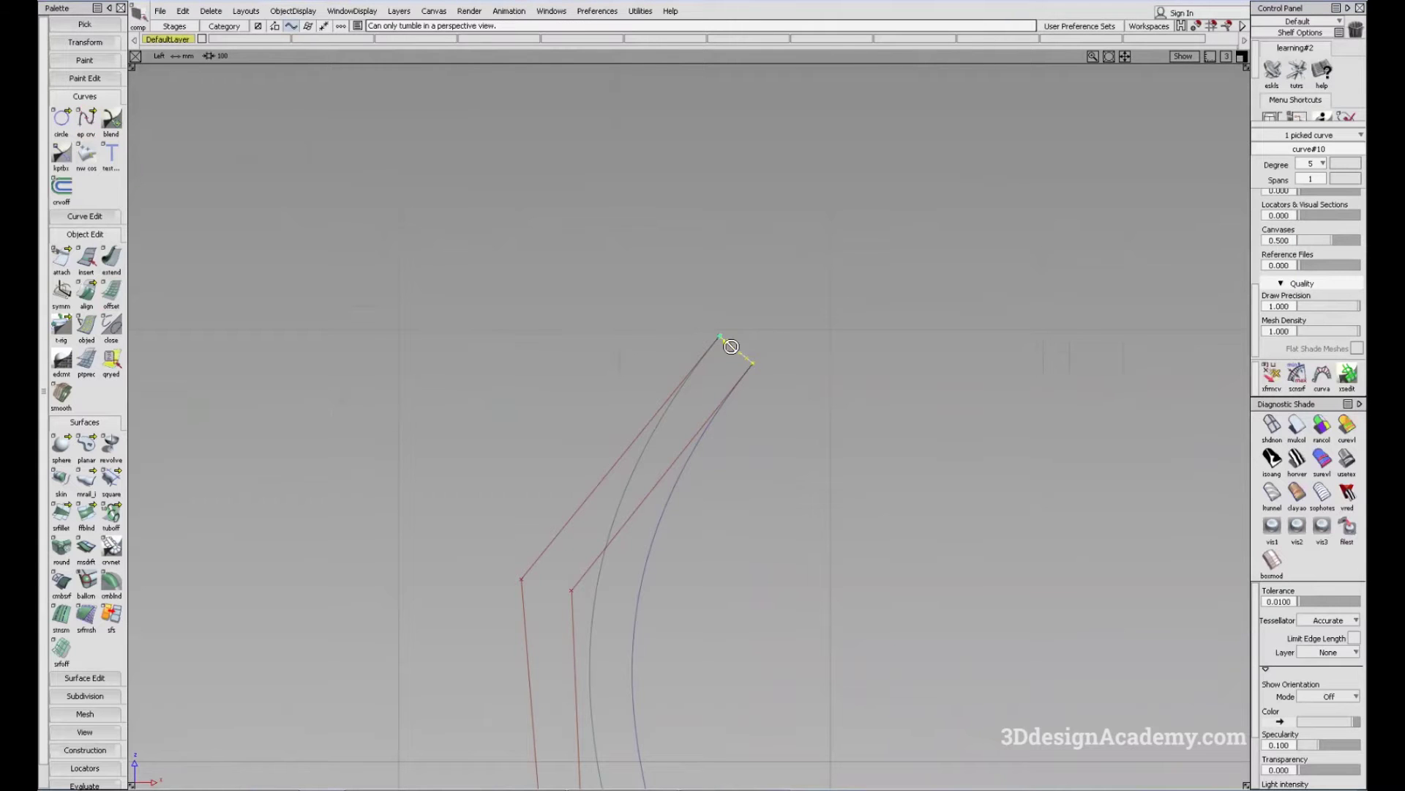
{"action": "right_click_drag", "start_coordinate": [731, 346], "coordinate": [970, 348], "text": "alt+shift"}
{"action": "left_click_drag", "start_coordinate": [829, 472], "coordinate": [796, 372], "text": "ctrl+shift"}
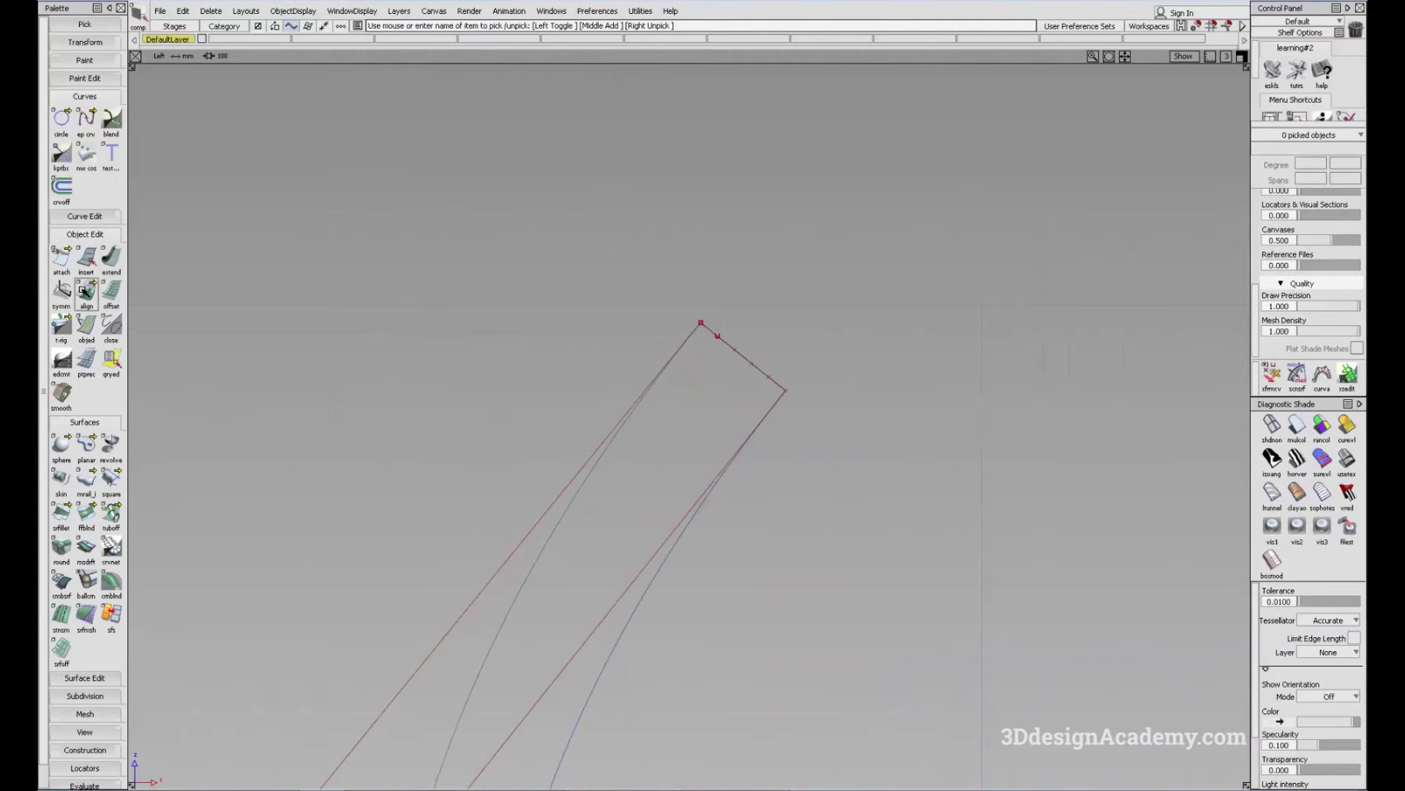
{"action": "double_click", "coordinate": [85, 292]}
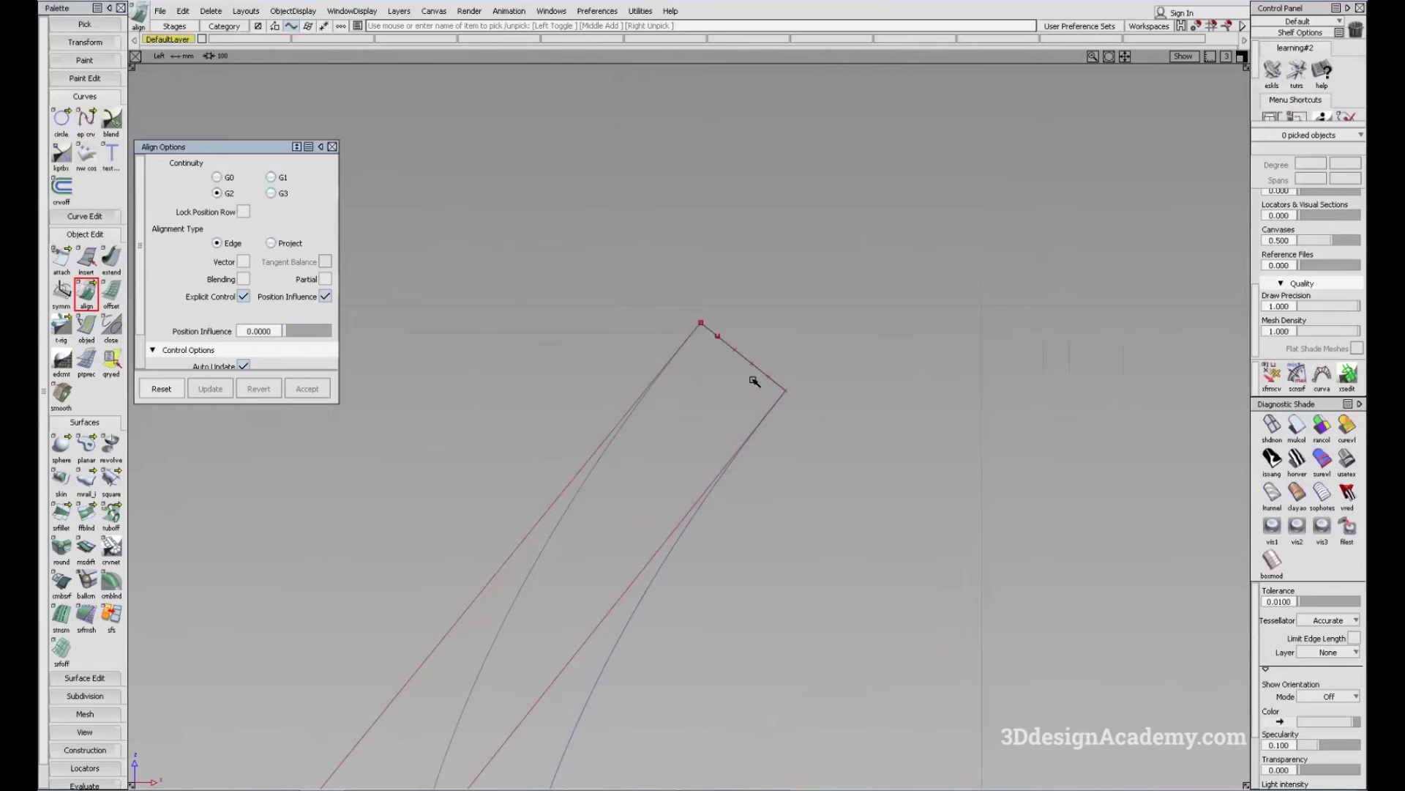
{"action": "left_click", "coordinate": [719, 338]}
{"action": "left_click", "coordinate": [689, 338]}
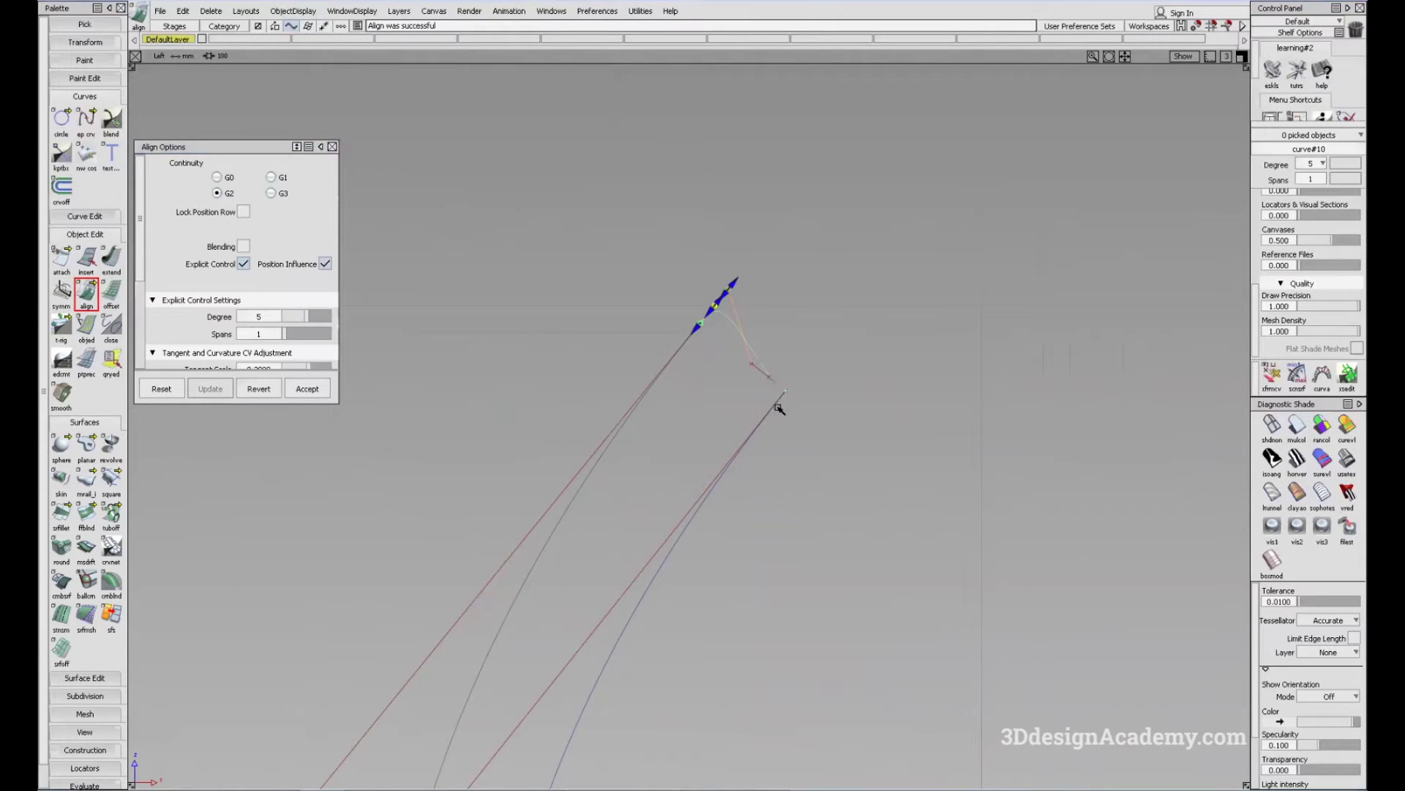
{"action": "left_click", "coordinate": [777, 399]}
{"action": "left_click", "coordinate": [772, 377]}
{"action": "left_click", "coordinate": [774, 407]}
{"action": "left_click", "coordinate": [691, 293]}
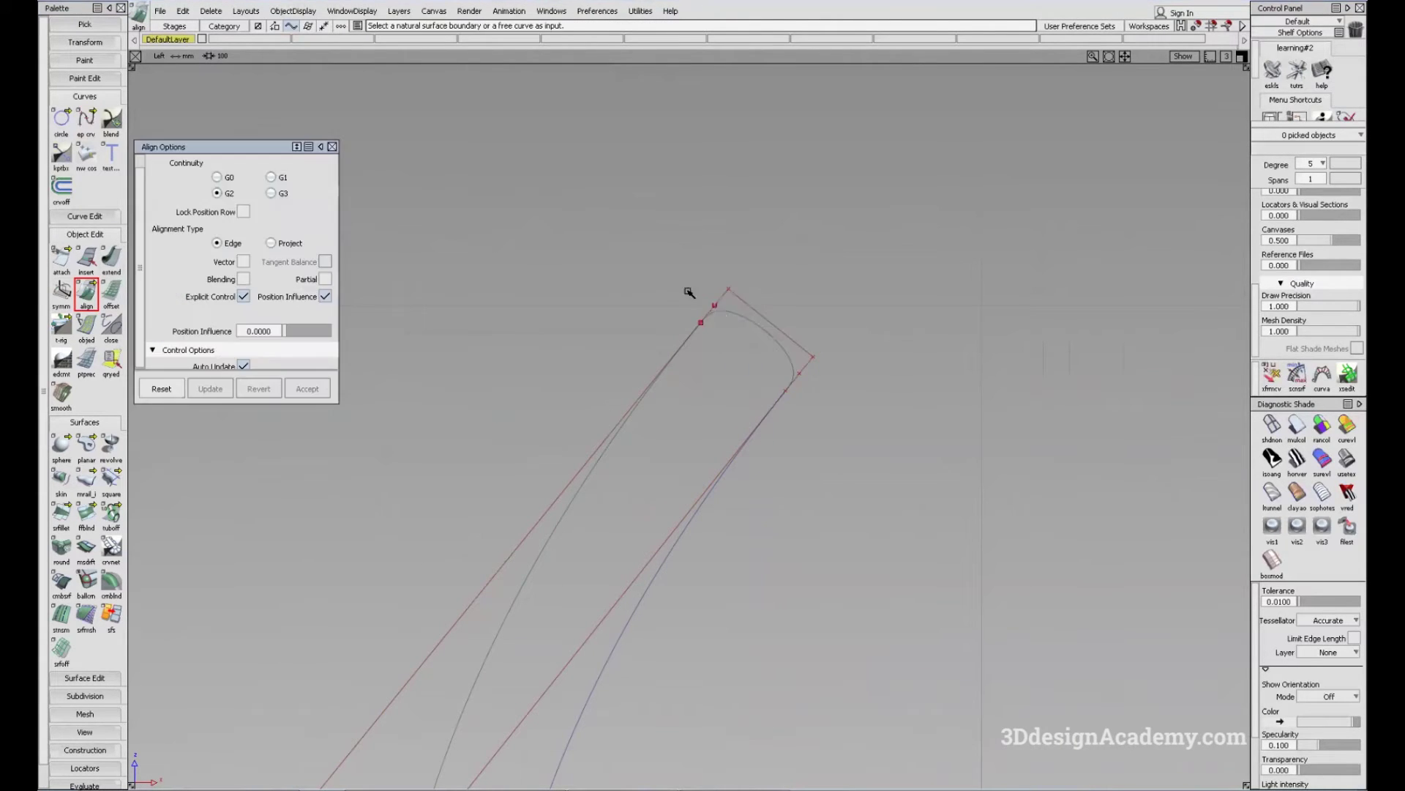
Step: Select the four intermediate CVs of the rim curve and move them outward, away from the wall ends
{"action": "left_click_drag", "start_coordinate": [691, 292], "coordinate": [746, 298], "text": "ctrl+shift"}
{"action": "left_click_drag", "start_coordinate": [706, 281], "coordinate": [748, 313]}
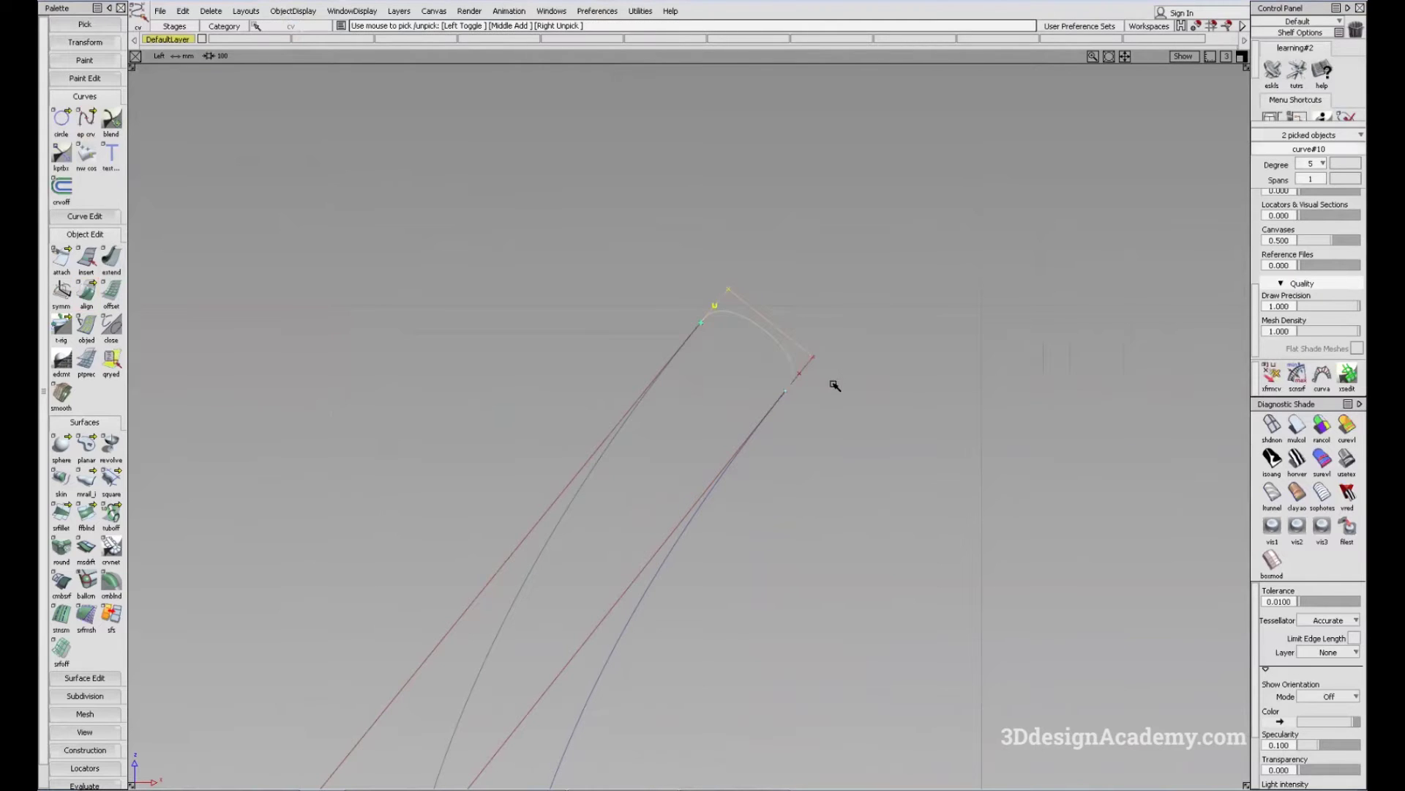
{"action": "middle_click_drag", "start_coordinate": [744, 332], "coordinate": [722, 372], "text": "alt+shift"}
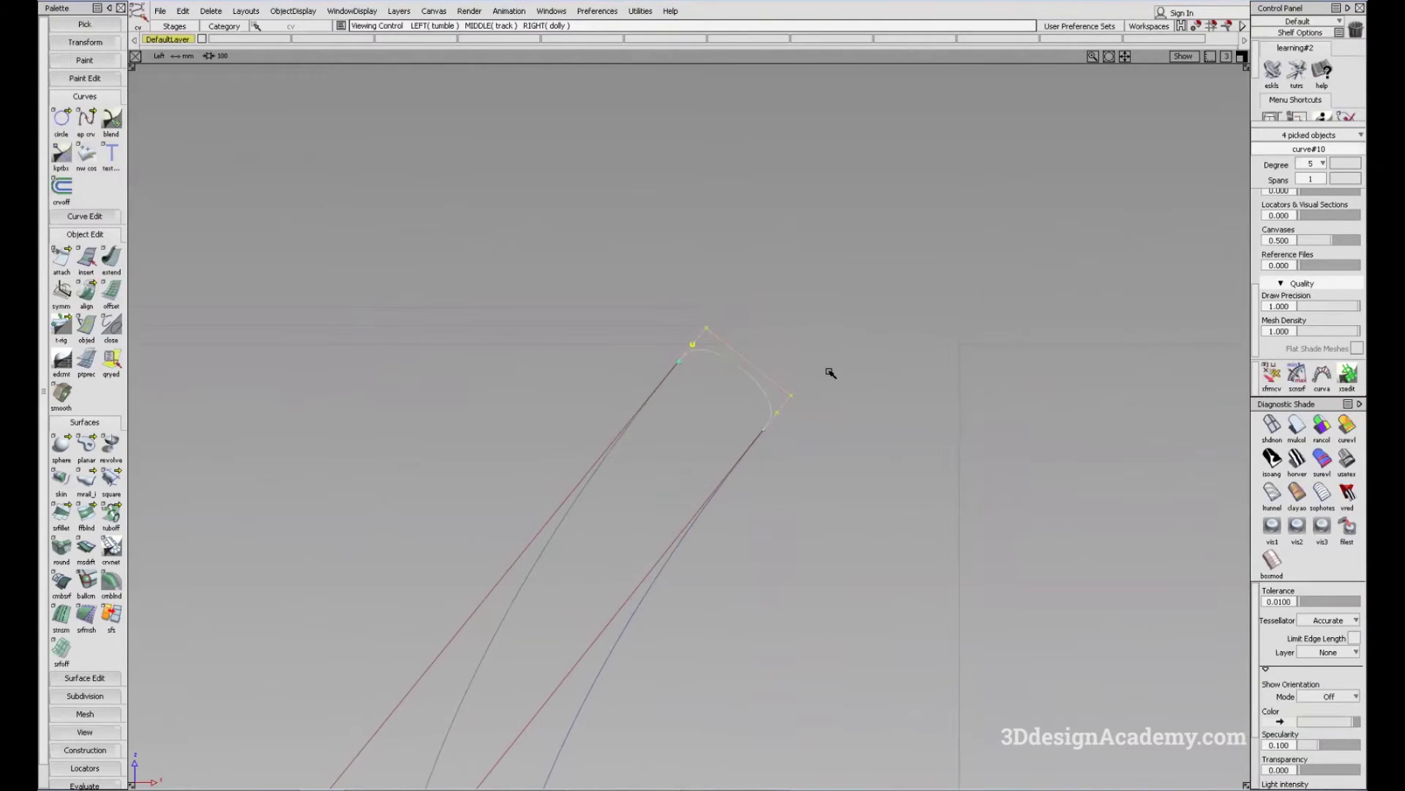
{"action": "middle_click_drag", "start_coordinate": [841, 398], "coordinate": [843, 358], "text": "ctrl+shift"}
{"action": "right_click_drag", "start_coordinate": [850, 390], "coordinate": [852, 359]}
{"action": "right_click_drag", "start_coordinate": [853, 403], "coordinate": [853, 383]}
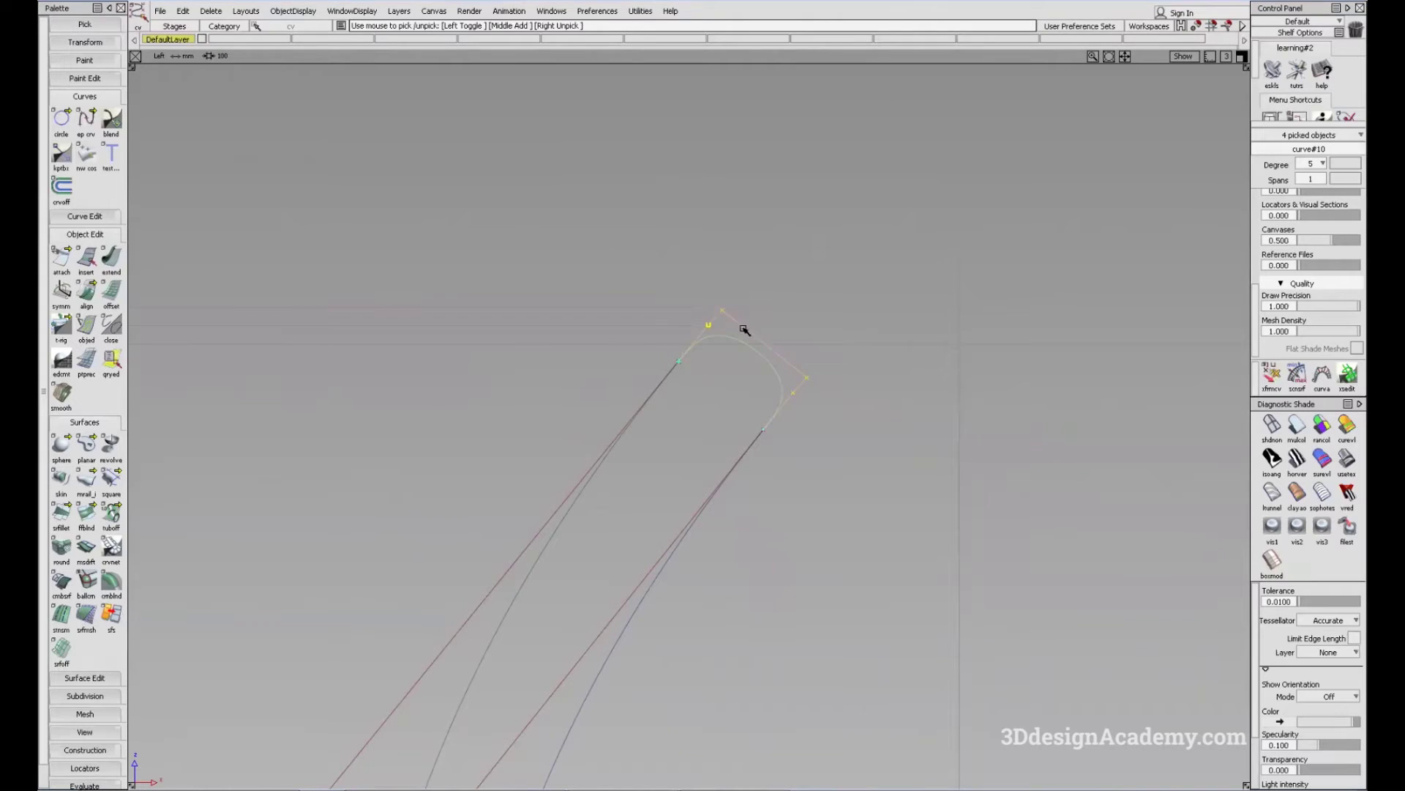
Step: Select the two outermost CVs of the rim curve and move them farther outward to give the rim a rounder shape
{"action": "left_click_drag", "start_coordinate": [743, 328], "coordinate": [777, 329], "text": "ctrl+shift"}
{"action": "left_click_drag", "start_coordinate": [705, 302], "coordinate": [735, 317]}
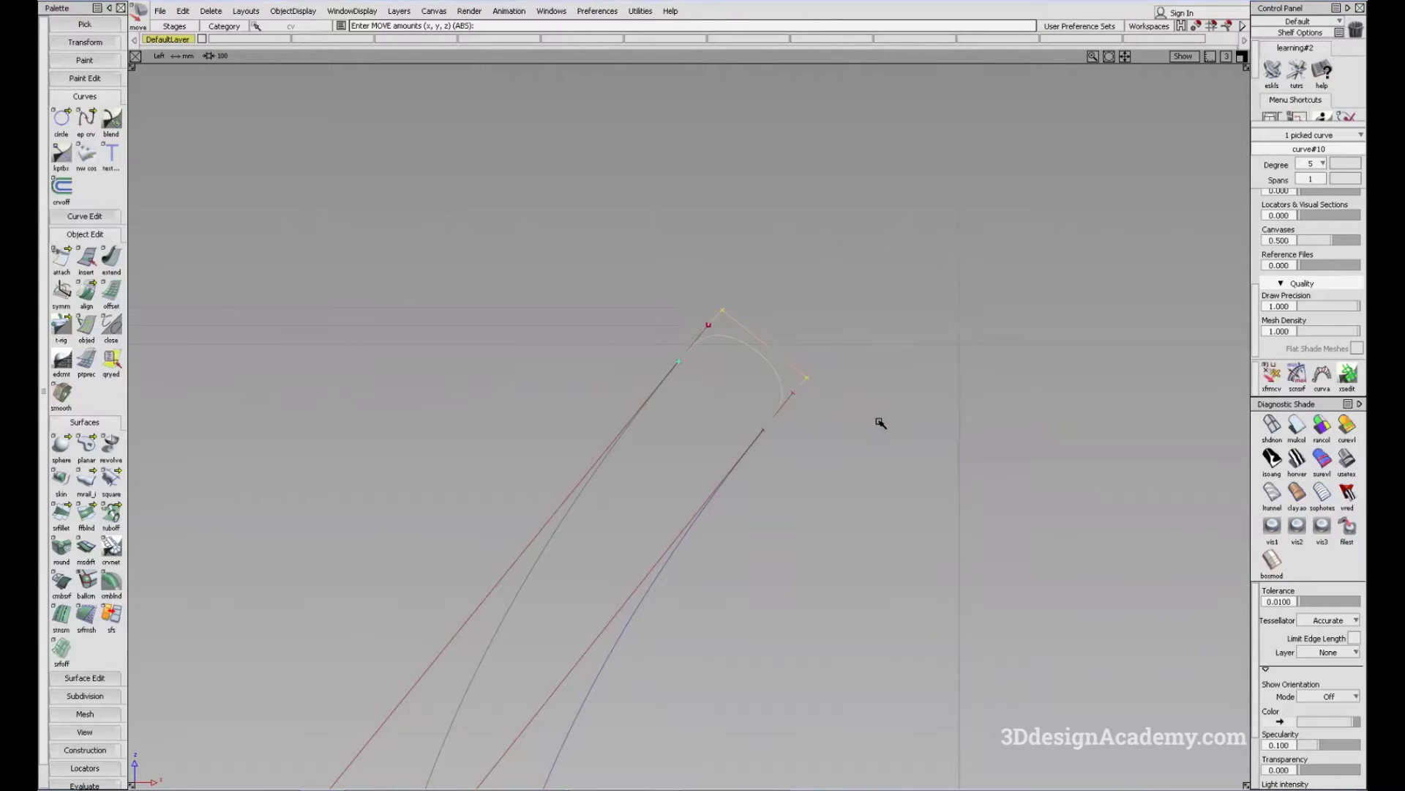
{"action": "mouse_move", "coordinate": [880, 423]}
{"action": "left_mouse_down"}
{"action": "mouse_move", "coordinate": [872, 367]}
{"action": "mouse_move", "coordinate": [870, 400]}
{"action": "left_mouse_up"}
{"action": "middle_click_drag", "start_coordinate": [766, 312], "coordinate": [766, 314]}
{"action": "right_click_drag", "start_coordinate": [745, 303], "coordinate": [742, 309]}
{"action": "middle_click_drag", "start_coordinate": [820, 395], "coordinate": [803, 395], "text": "alt+shift"}
{"action": "left_click_drag", "start_coordinate": [765, 397], "coordinate": [732, 359], "text": "ctrl+shift"}
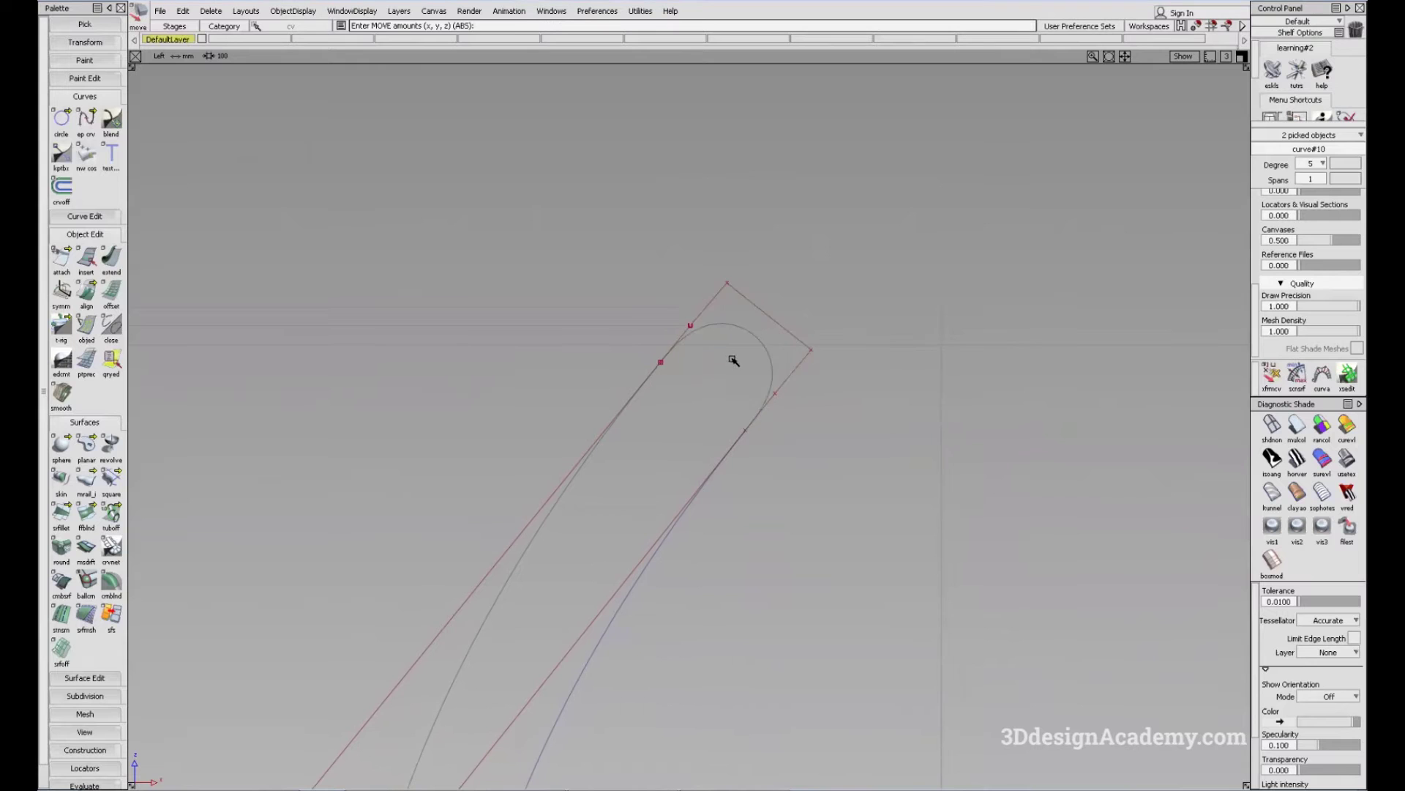
Step: Use Extend with Extrapolate to shorten the overlapping inner base and side curves so their ends meet at the lower corner
{"action": "right_click_drag", "start_coordinate": [732, 359], "coordinate": [585, 529], "text": "alt+shift"}
{"action": "middle_click_drag", "start_coordinate": [585, 529], "coordinate": [621, 400], "text": "alt+shift"}
{"action": "right_click_drag", "start_coordinate": [623, 401], "coordinate": [740, 383], "text": "alt+shift"}
{"action": "middle_click_drag", "start_coordinate": [740, 383], "coordinate": [712, 327], "text": "alt+shift"}
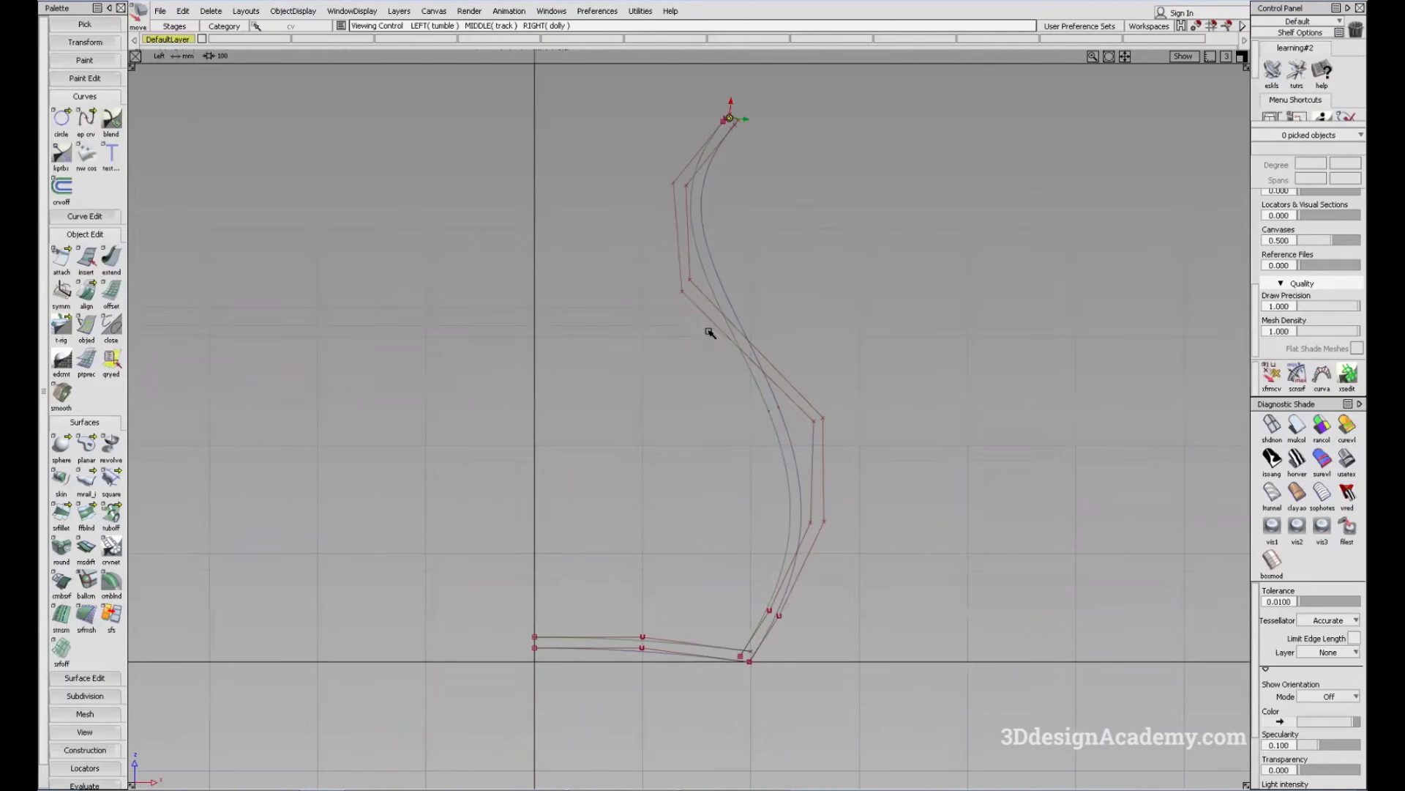
{"action": "right_click_drag", "start_coordinate": [774, 651], "coordinate": [718, 637], "text": "alt+shift"}
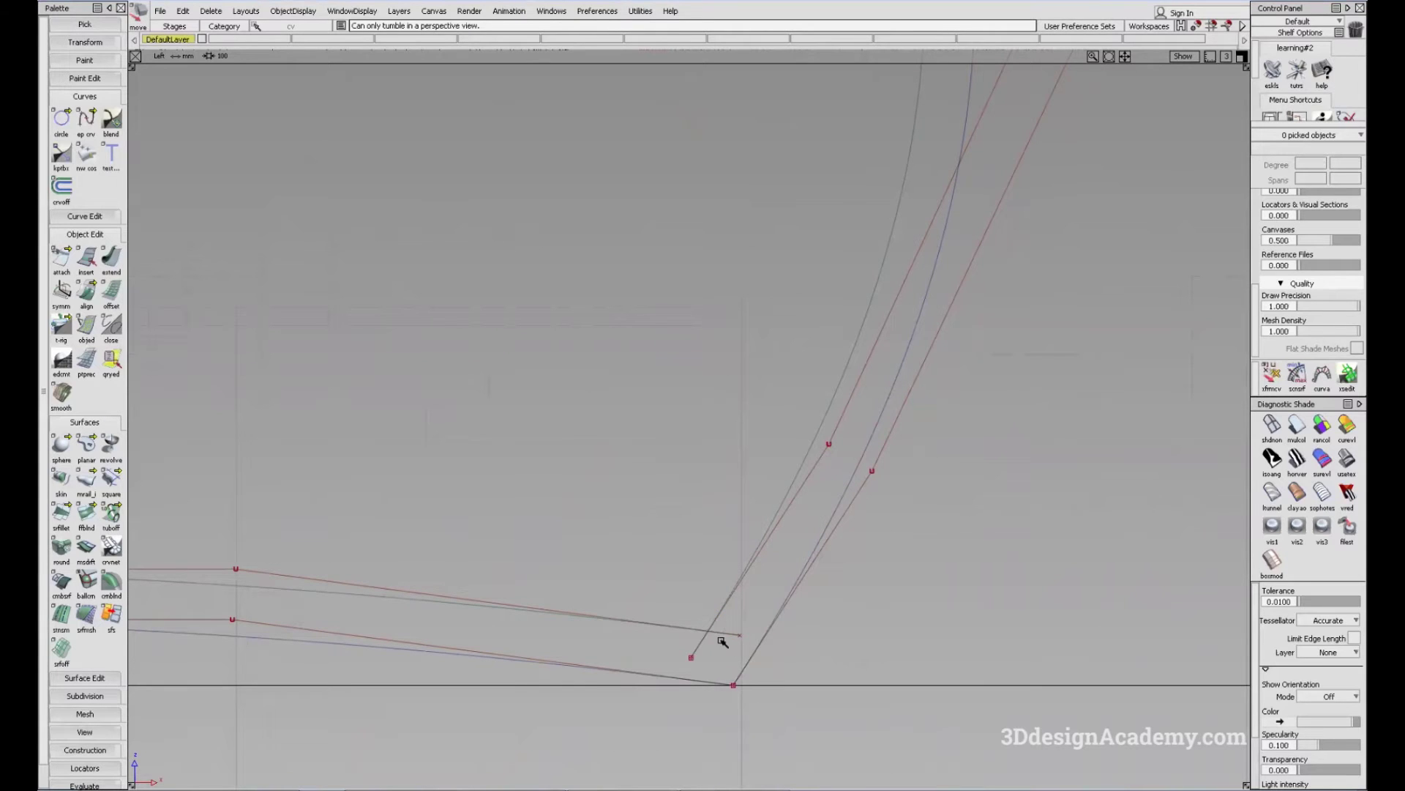
{"action": "double_click", "coordinate": [111, 256]}
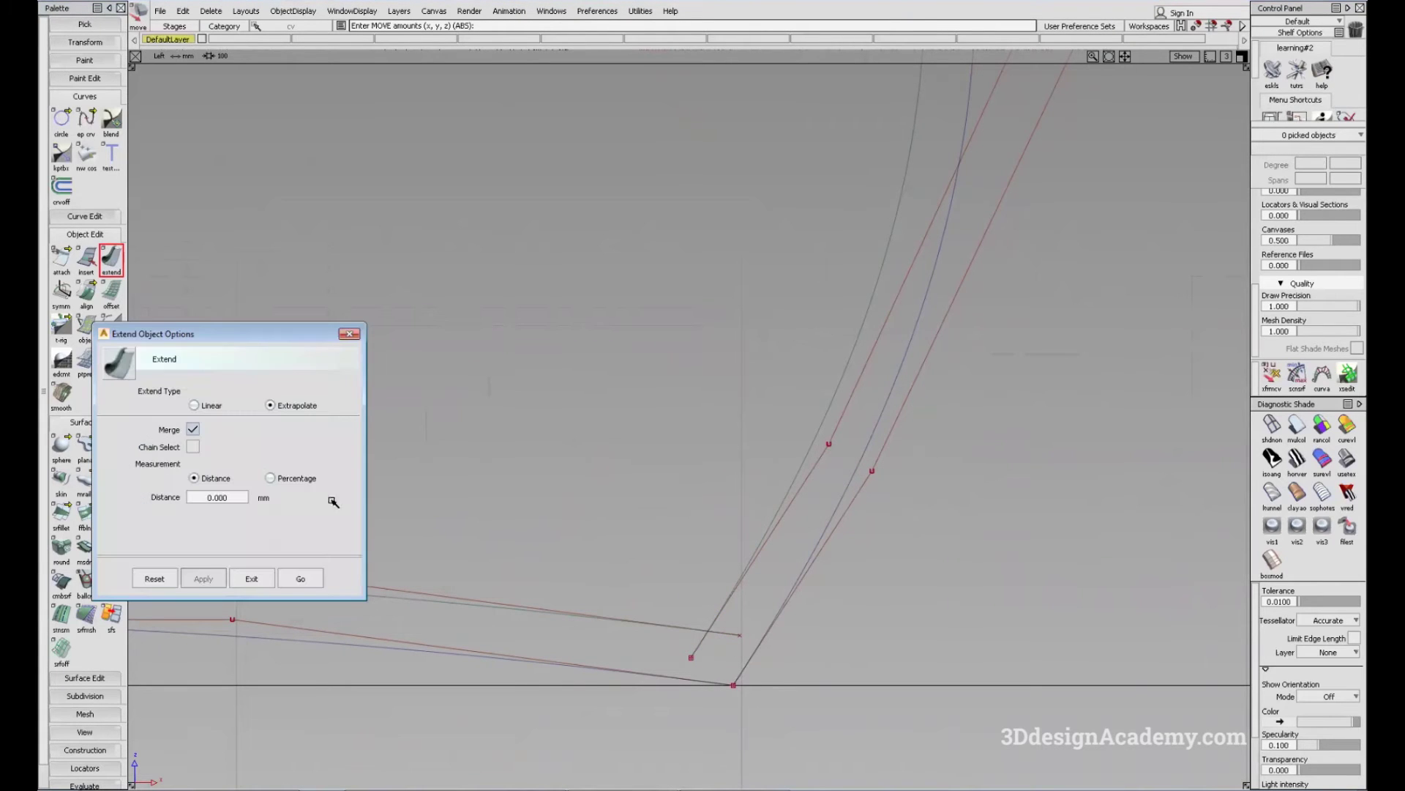
{"action": "left_click", "coordinate": [306, 576]}
{"action": "left_click", "coordinate": [715, 634]}
{"action": "key", "text": "Return"}
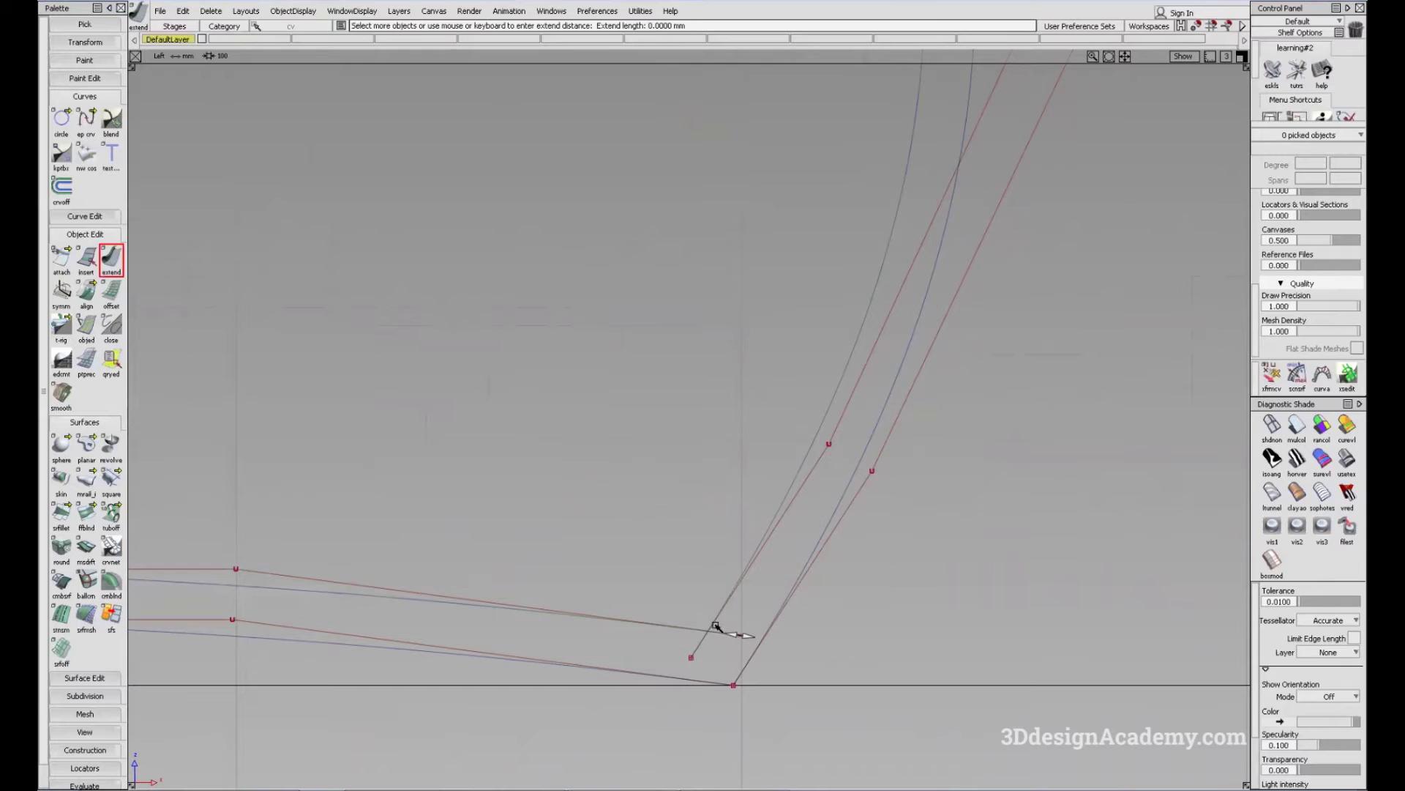
{"action": "left_click", "coordinate": [715, 625]}
{"action": "left_click", "coordinate": [710, 625], "text": "ctrl+alt"}
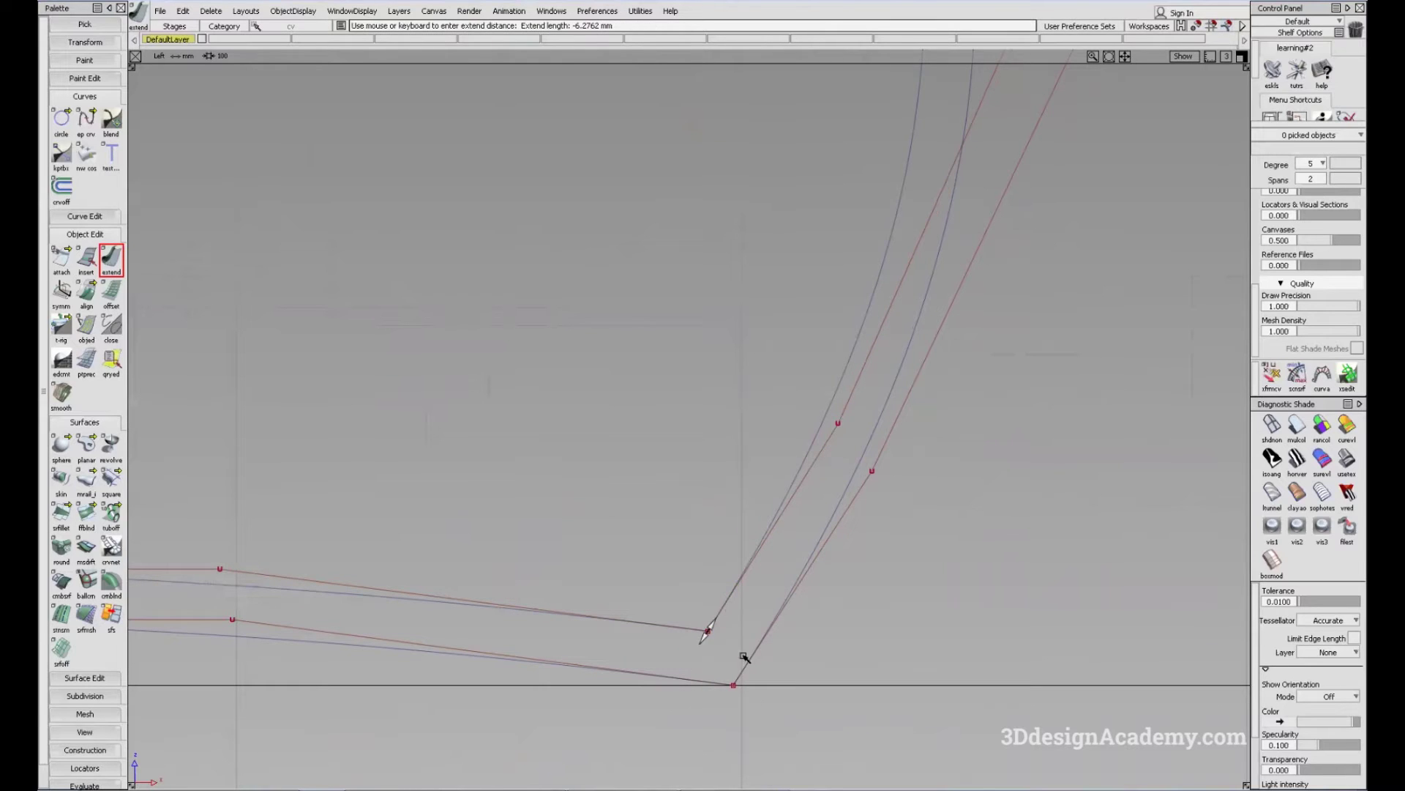
{"action": "left_click_drag", "start_coordinate": [741, 653], "coordinate": [722, 503], "text": "ctrl+shift"}
Step: Switch to the perspective view and examine all five profile curves of the vessel from several angles
{"action": "right_click_drag", "start_coordinate": [827, 441], "coordinate": [608, 490], "text": "alt+shift"}
{"action": "middle_click_drag", "start_coordinate": [609, 490], "coordinate": [612, 530], "text": "alt+shift"}
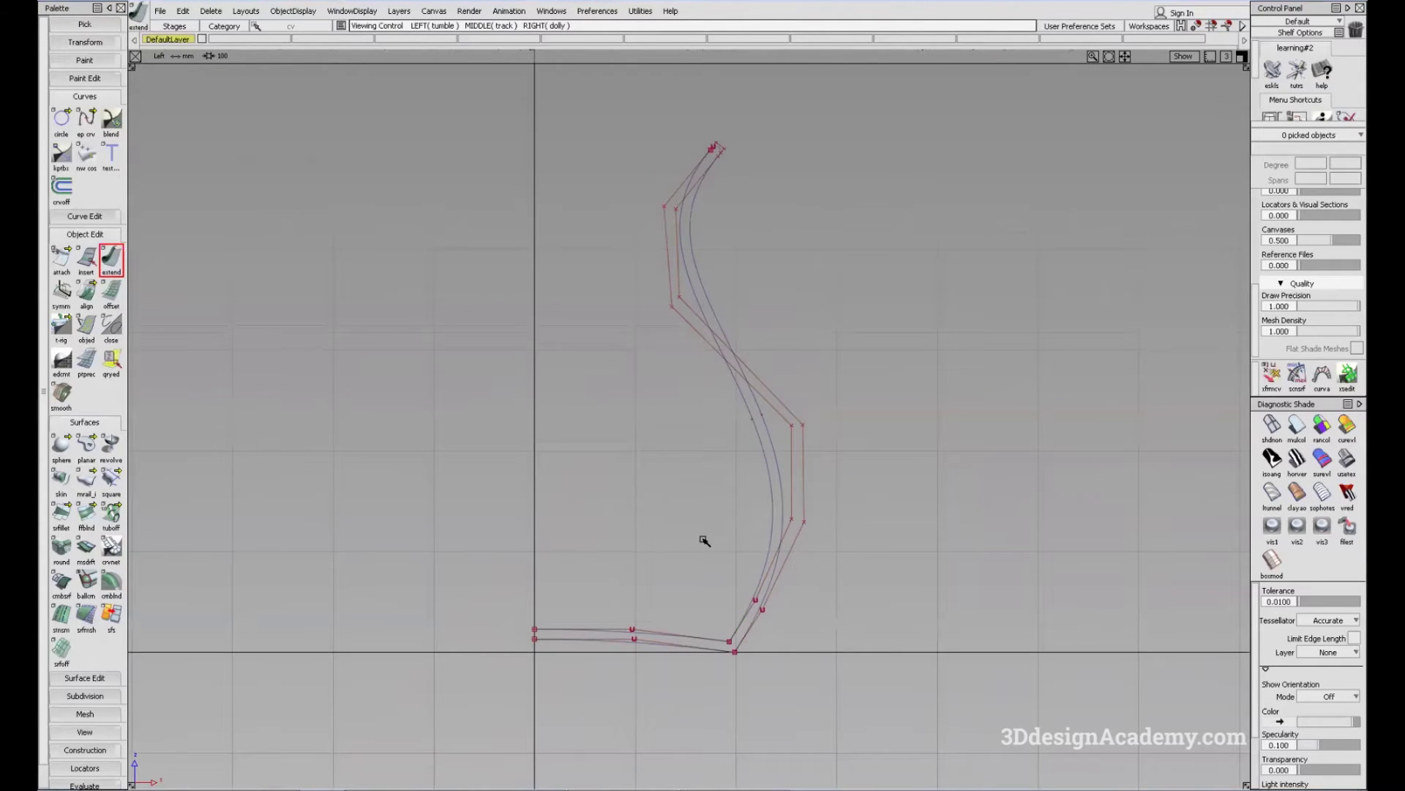
{"action": "key", "text": "F8"}
{"action": "key", "text": "F6"}
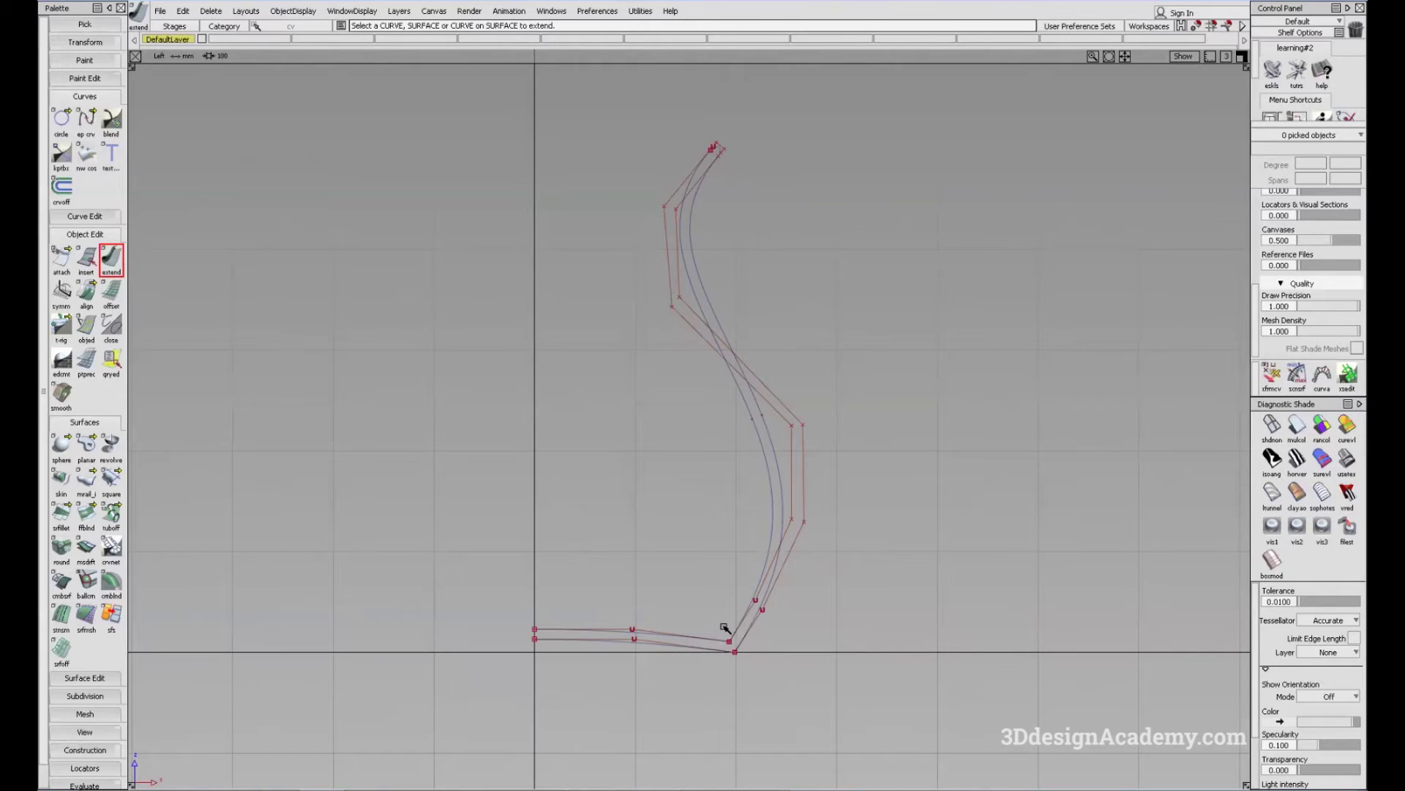
{"action": "key", "text": "F8"}
{"action": "middle_click_drag", "start_coordinate": [750, 326], "coordinate": [730, 425], "text": "alt+shift"}
{"action": "left_click_drag", "start_coordinate": [731, 425], "coordinate": [487, 260], "text": "ctrl+shift"}
{"action": "left_click_drag", "start_coordinate": [487, 260], "coordinate": [849, 593]}
{"action": "left_click_drag", "start_coordinate": [857, 512], "coordinate": [806, 630], "text": "alt+shift"}
{"action": "right_click_drag", "start_coordinate": [769, 557], "coordinate": [701, 573], "text": "alt+shift"}
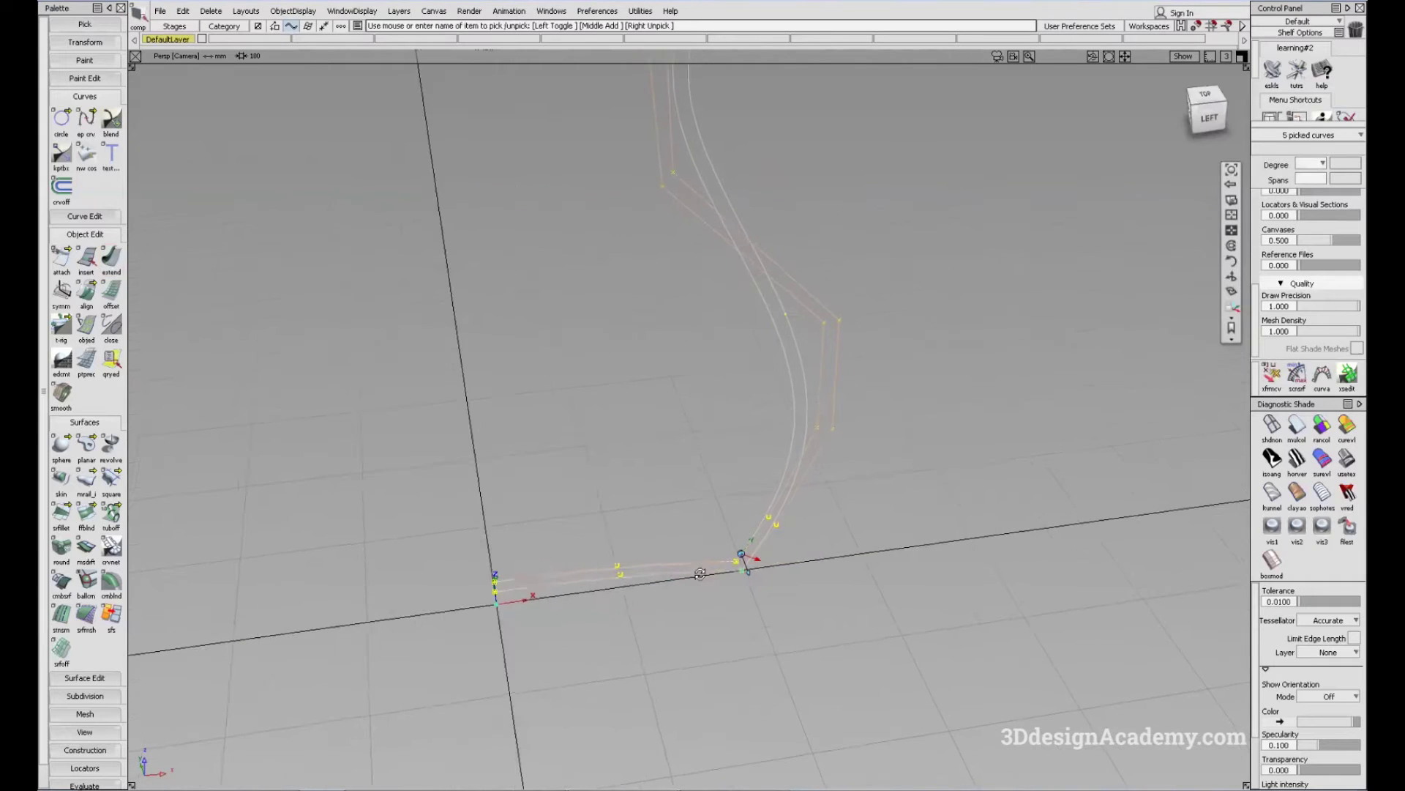
{"action": "left_click_drag", "start_coordinate": [700, 573], "coordinate": [756, 602], "text": "alt+shift"}
{"action": "right_click_drag", "start_coordinate": [714, 600], "coordinate": [641, 588], "text": "alt+shift"}
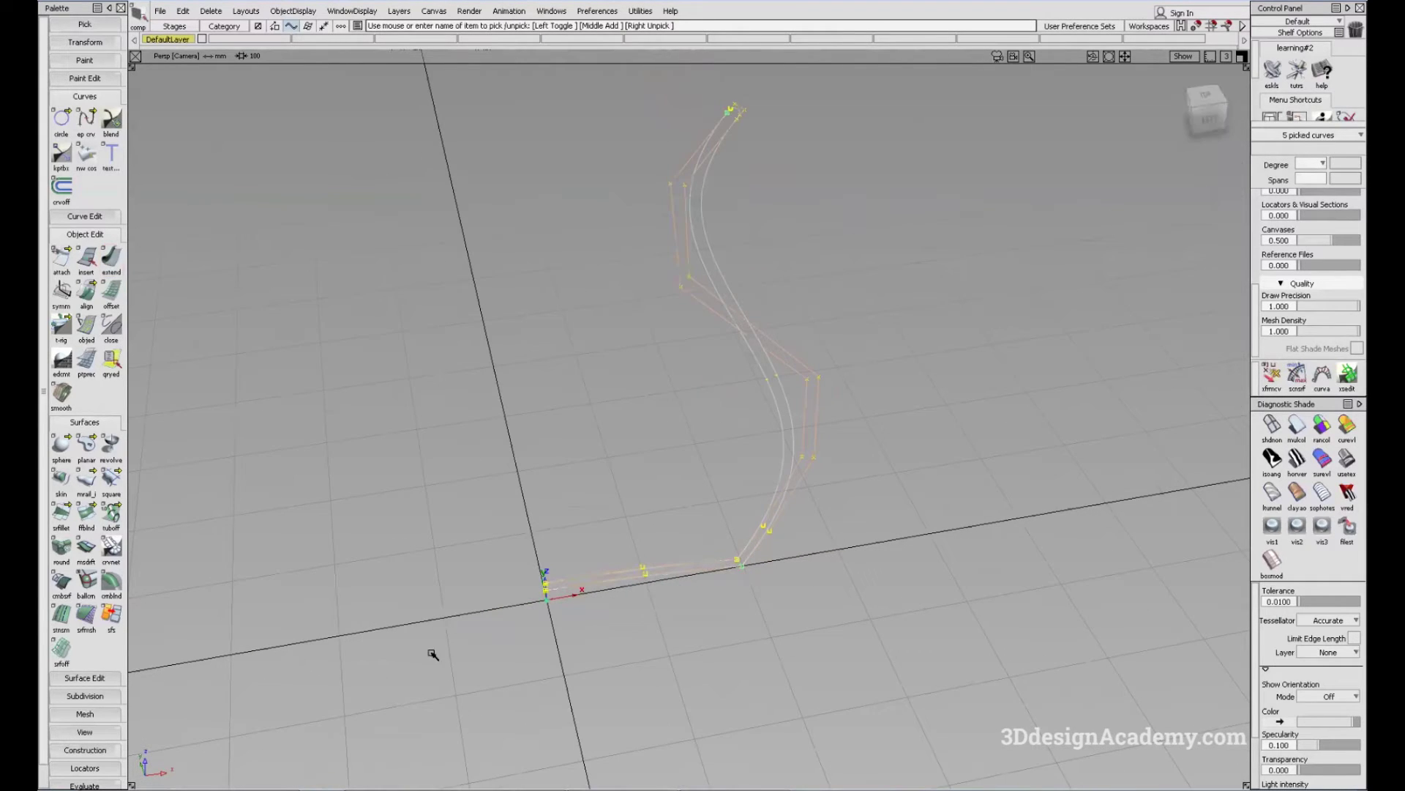
{"action": "left_click_drag", "start_coordinate": [433, 654], "coordinate": [558, 627], "text": "alt+shift"}
{"action": "left_click", "coordinate": [664, 515]}
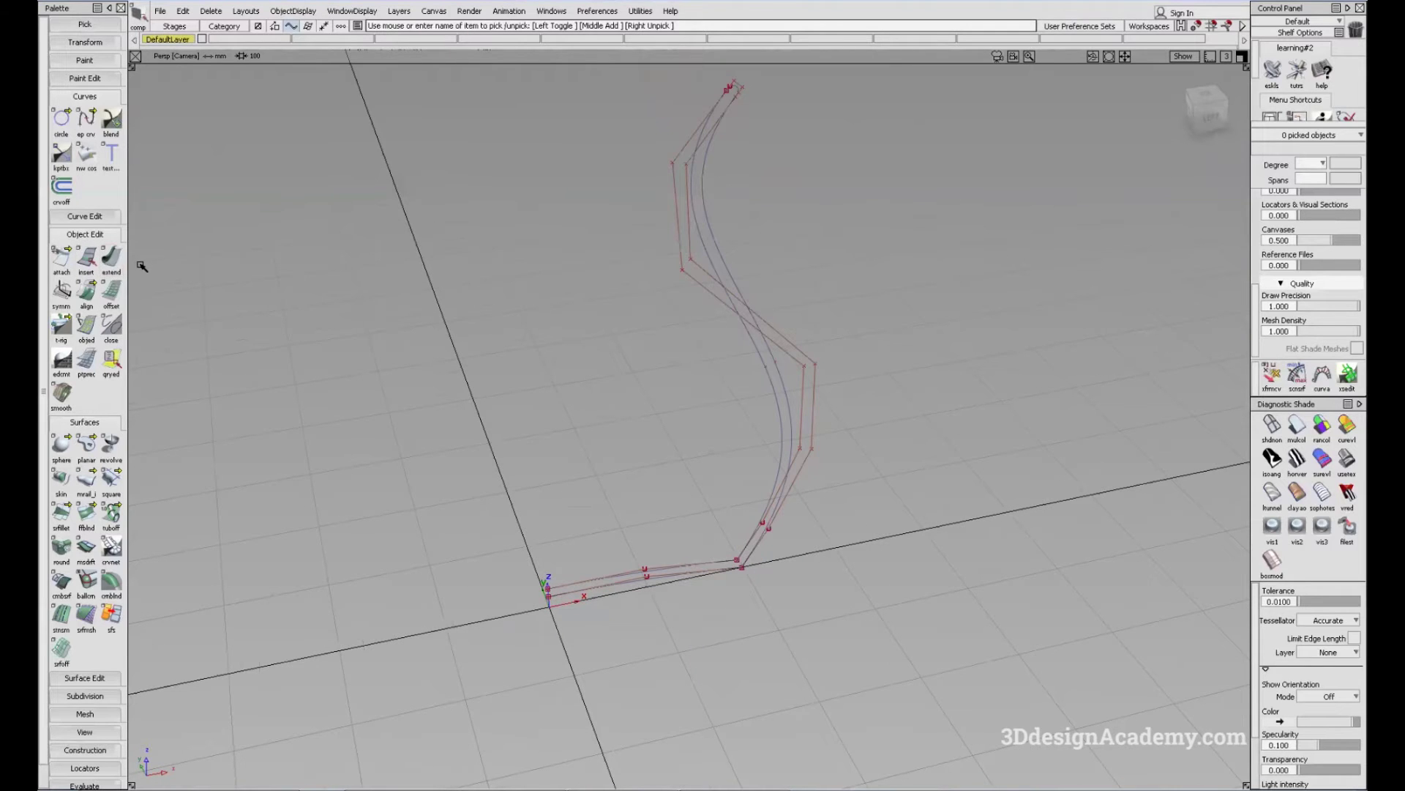
Step: Try to revolve the inner base curve 360 degrees about the Z axis, and delete the surface made from it
{"action": "left_click", "coordinate": [110, 461]}
{"action": "left_click_drag", "start_coordinate": [583, 573], "coordinate": [527, 571], "text": "alt+shift"}
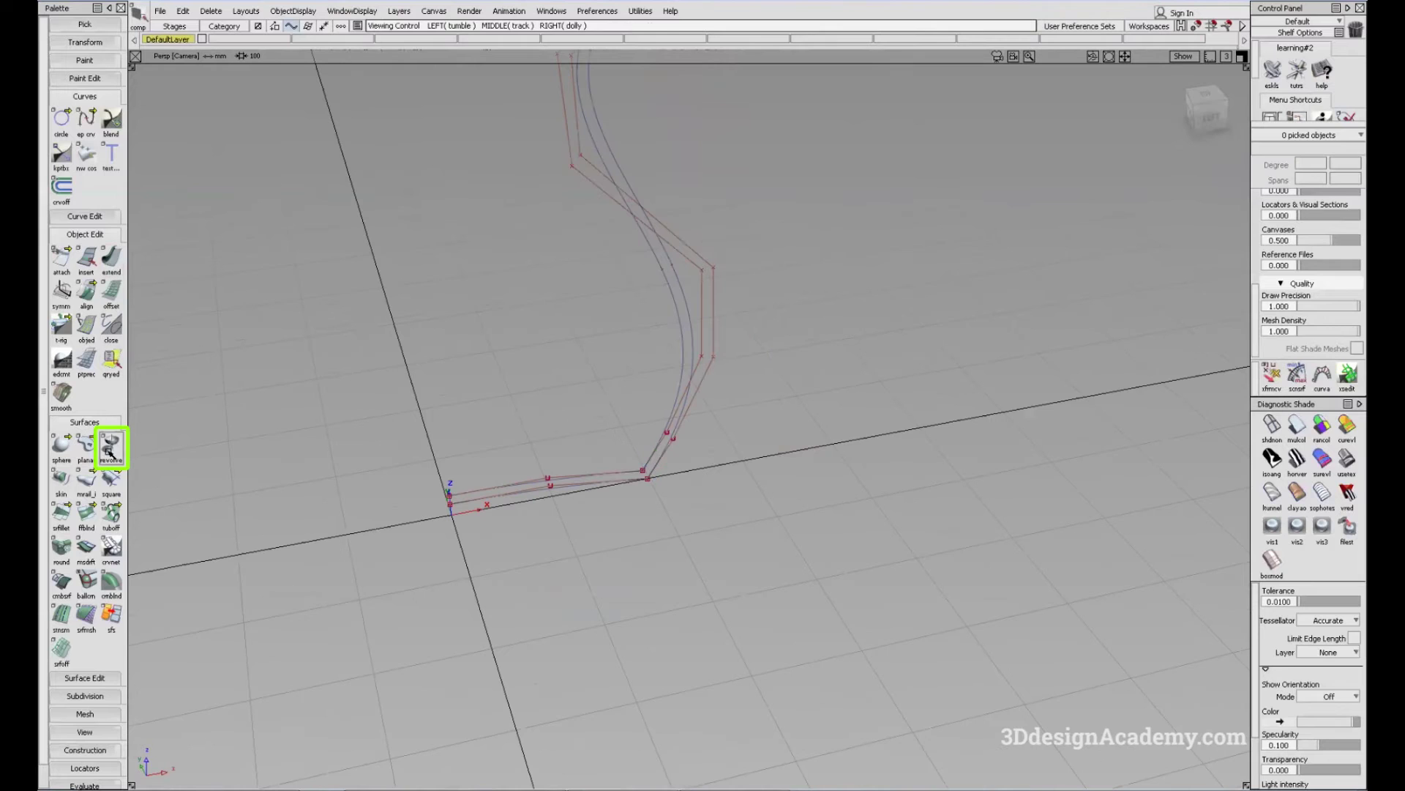
{"action": "double_click", "coordinate": [108, 441]}
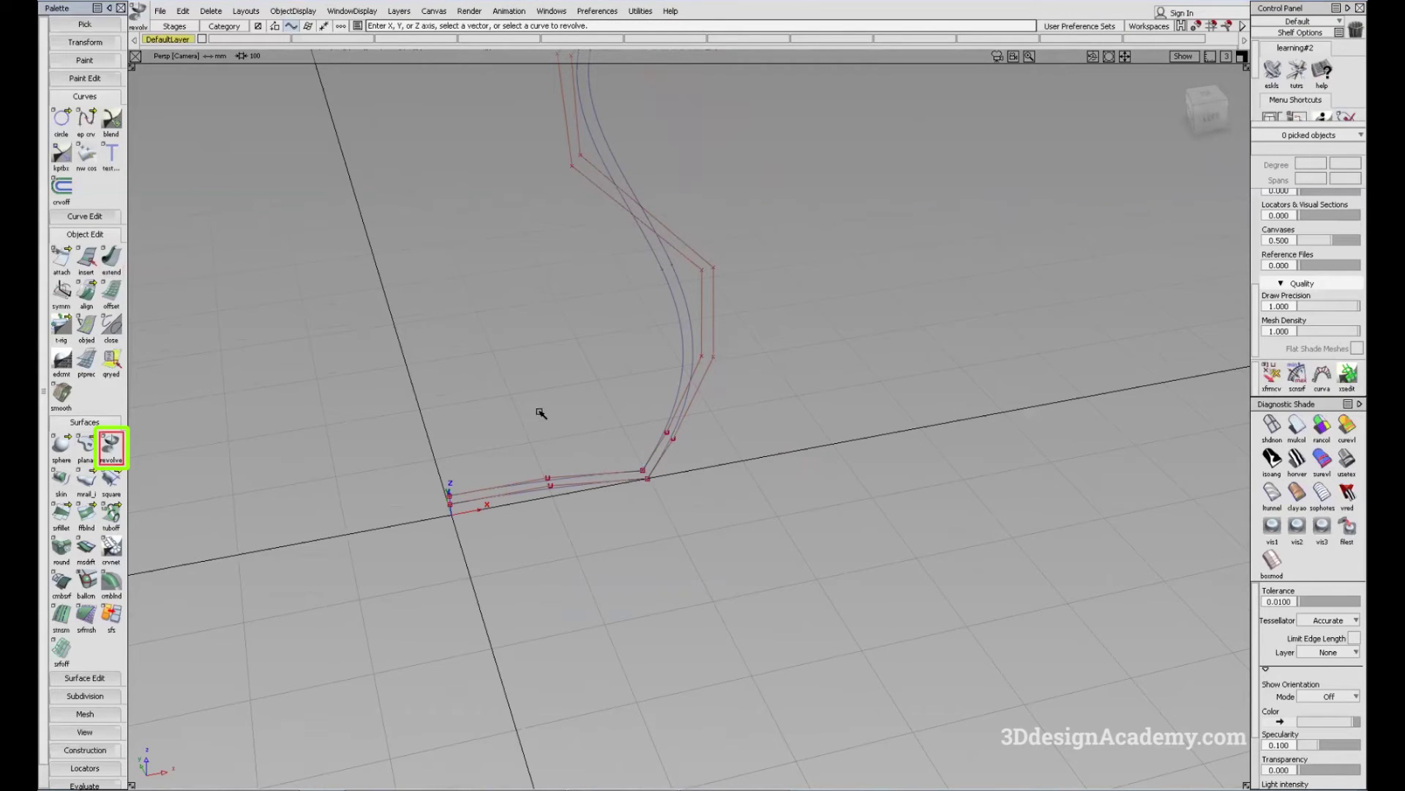
{"action": "left_click_drag", "start_coordinate": [524, 386], "coordinate": [510, 532], "text": "alt+shift"}
{"action": "left_click", "coordinate": [603, 493]}
{"action": "left_click_drag", "start_coordinate": [615, 523], "coordinate": [599, 495], "text": "alt+shift"}
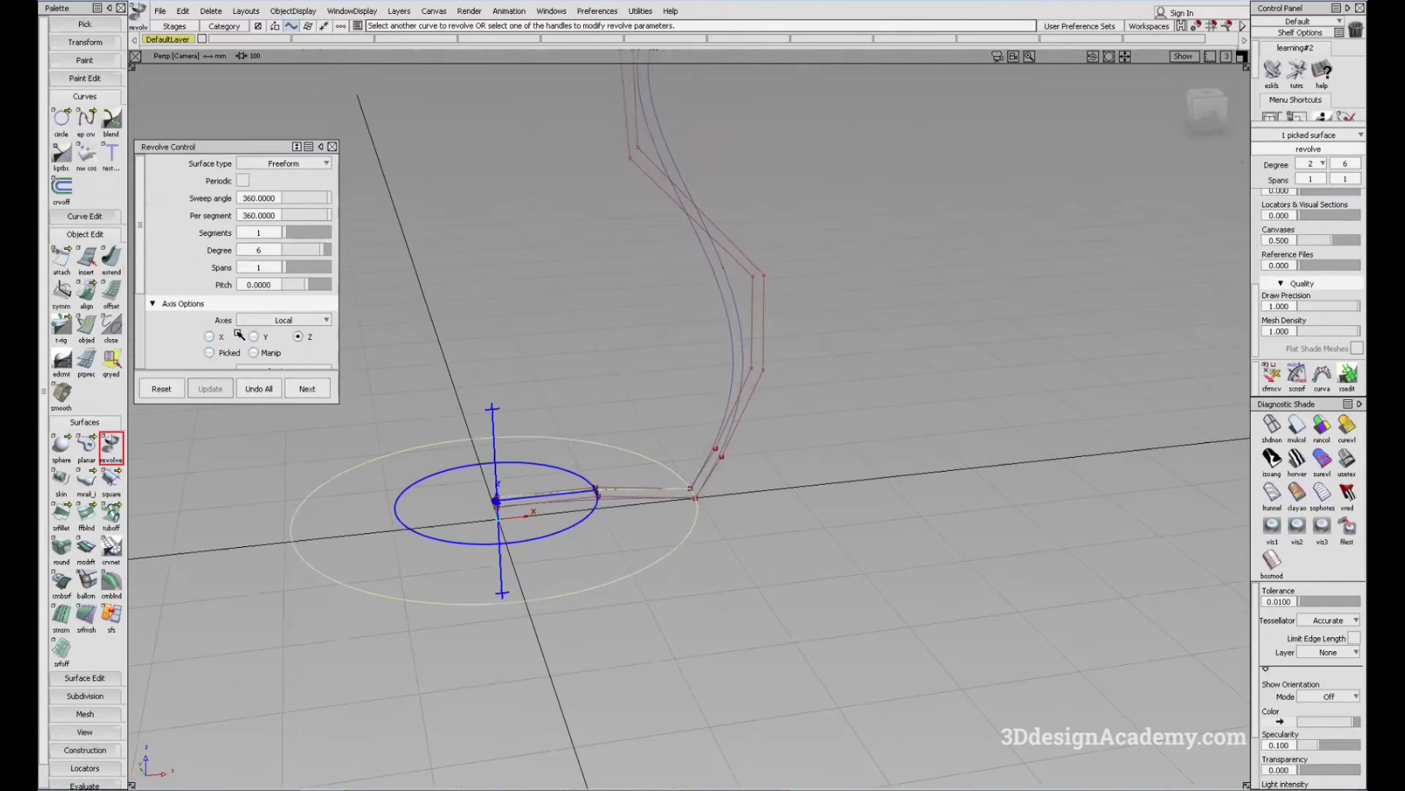
{"action": "mouse_move", "coordinate": [586, 645]}
{"action": "left_mouse_down", "text": "ctrl+shift"}
{"action": "mouse_move", "coordinate": [599, 521]}
{"action": "mouse_move", "coordinate": [593, 636]}
{"action": "left_mouse_up", "text": "ctrl+shift"}
{"action": "left_click", "coordinate": [592, 590]}
{"action": "key", "text": "Delete"}
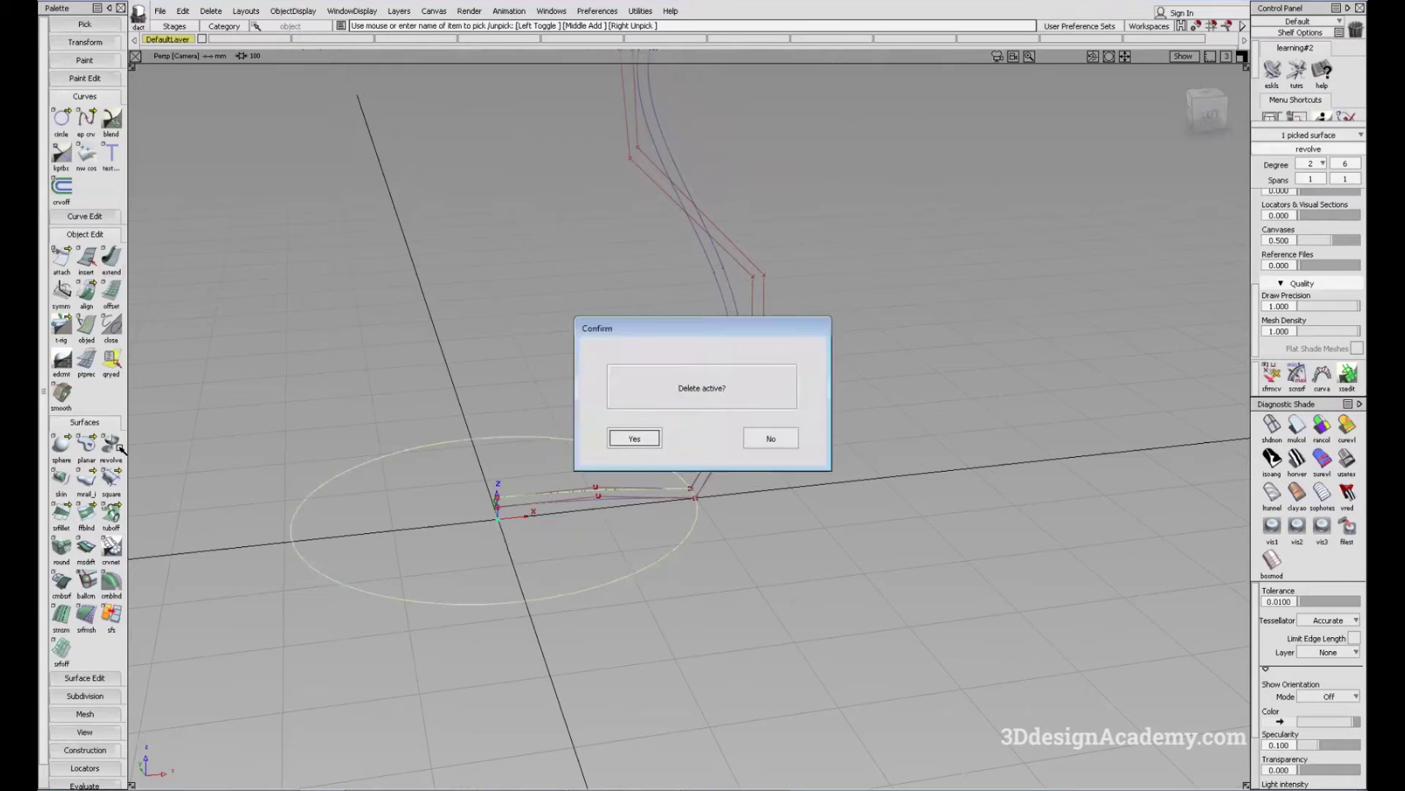
{"action": "key", "text": "Return"}
Step: Reset the revolve options to their defaults and revolve the inner base curve about the X axis
{"action": "left_click", "coordinate": [111, 445]}
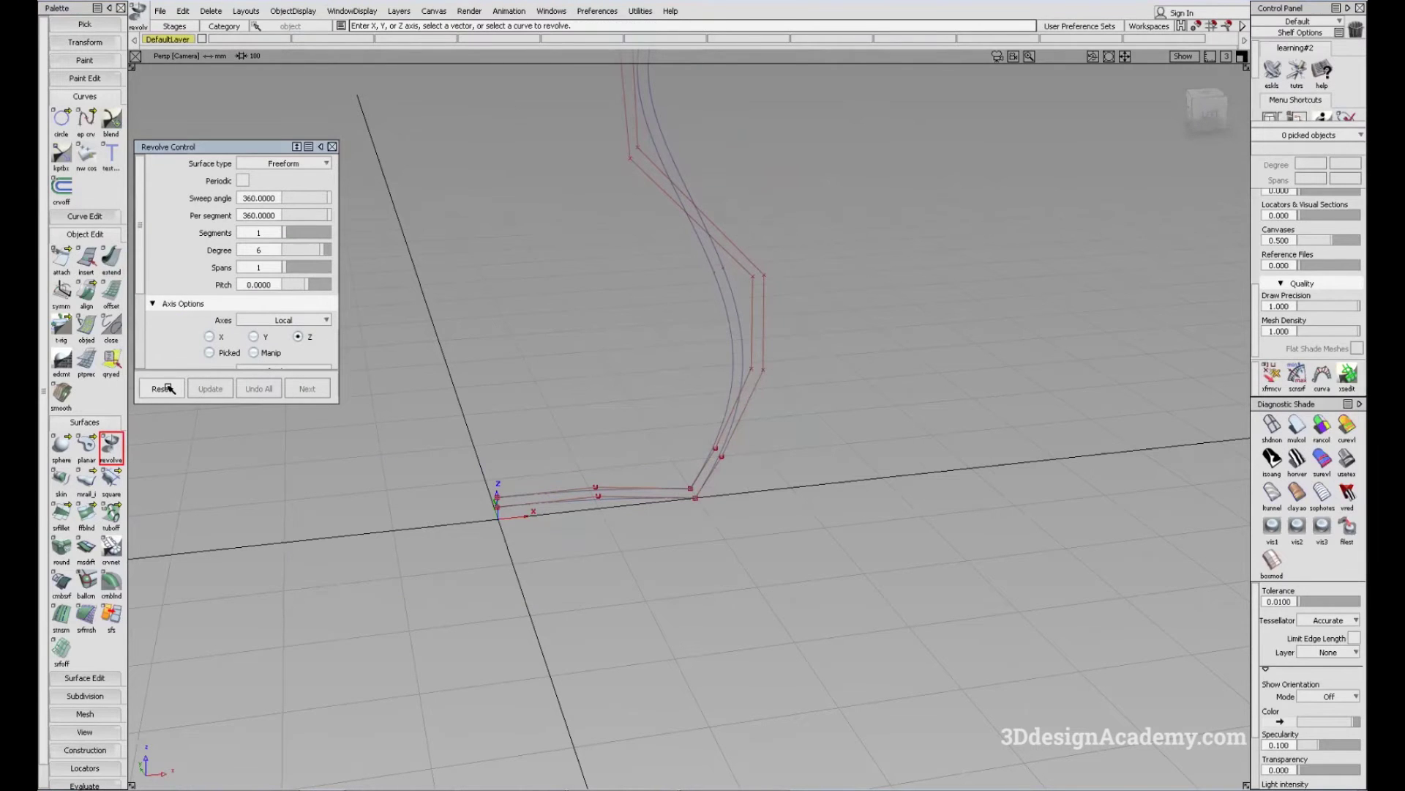
{"action": "left_click", "coordinate": [165, 388]}
{"action": "left_click", "coordinate": [633, 443]}
{"action": "left_click_drag", "start_coordinate": [703, 402], "coordinate": [596, 386], "text": "alt+shift"}
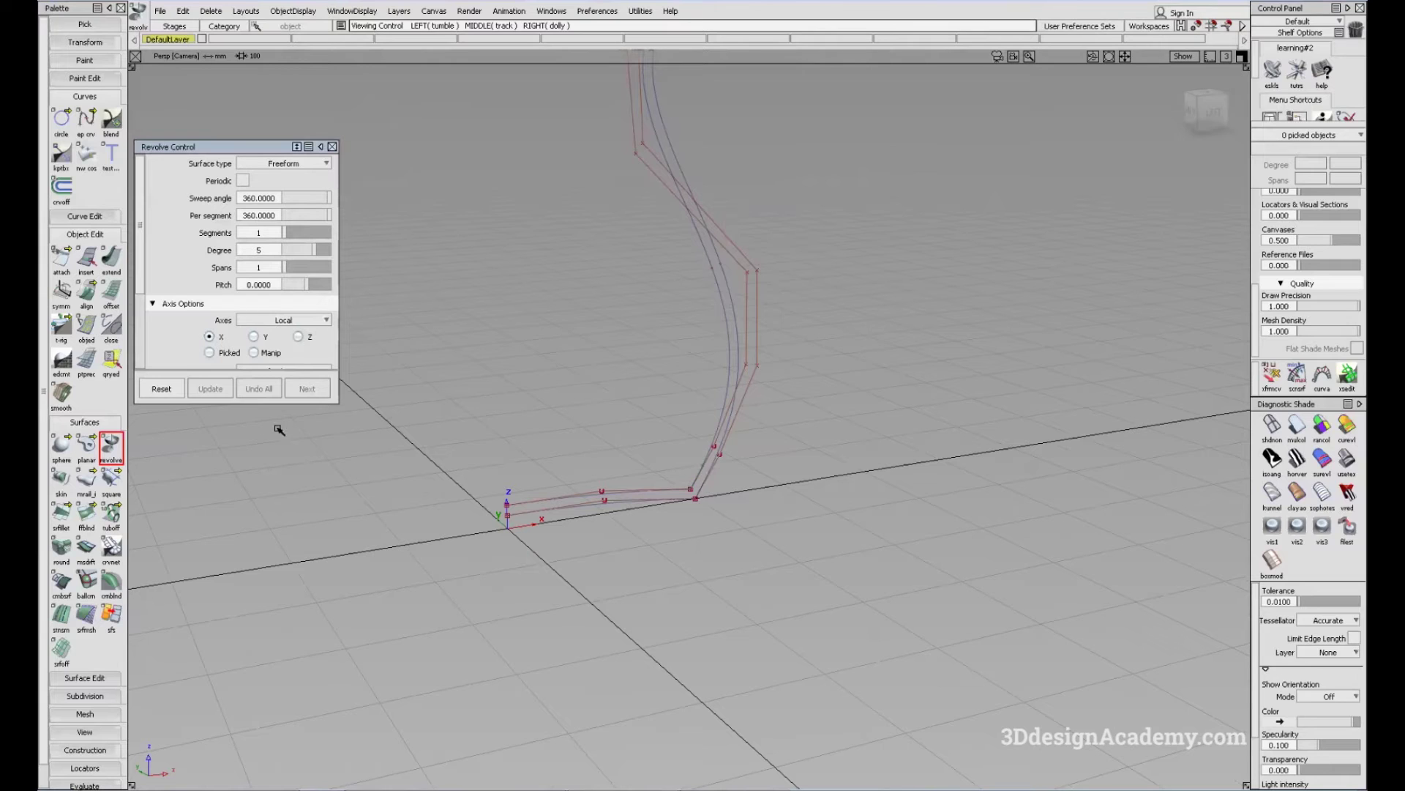
{"action": "left_click", "coordinate": [209, 336]}
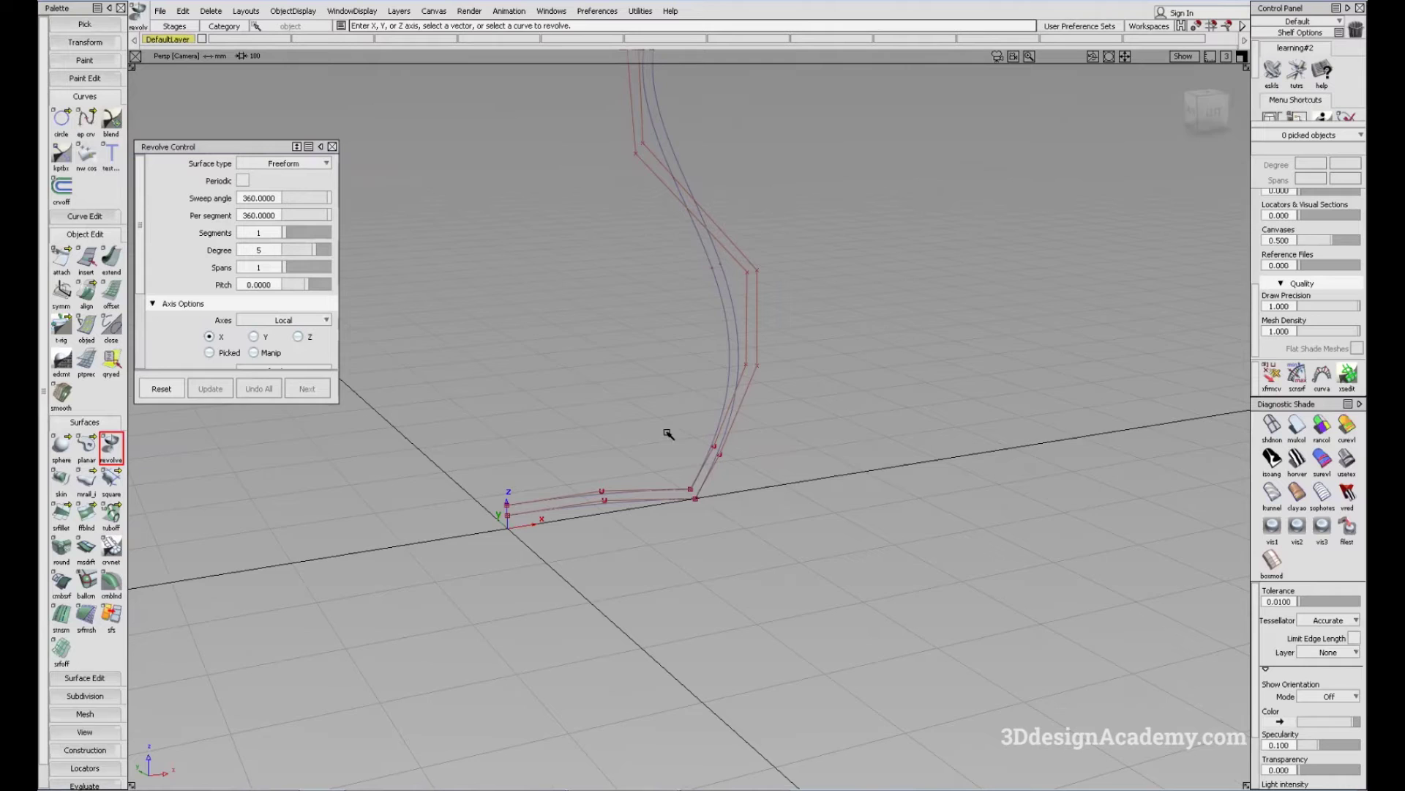
{"action": "left_click_drag", "start_coordinate": [668, 434], "coordinate": [643, 434], "text": "alt+shift"}
{"action": "mouse_move", "coordinate": [516, 483]}
{"action": "left_mouse_down", "text": "alt+shift"}
{"action": "mouse_move", "coordinate": [558, 539]}
{"action": "mouse_move", "coordinate": [527, 505]}
{"action": "left_mouse_up", "text": "alt+shift"}
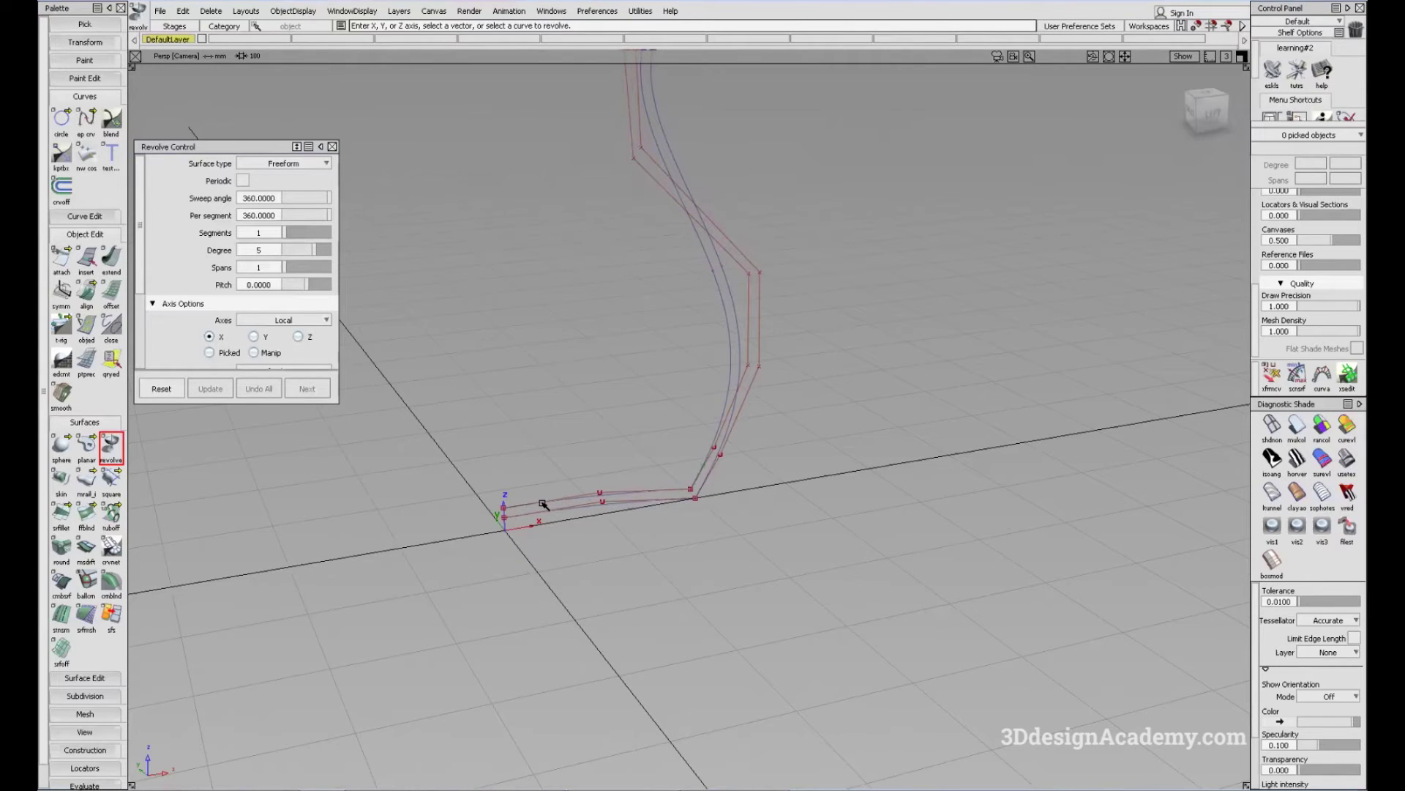
{"action": "left_click", "coordinate": [542, 504]}
{"action": "right_click_drag", "start_coordinate": [546, 505], "coordinate": [604, 525], "text": "alt+shift"}
{"action": "left_click_drag", "start_coordinate": [604, 525], "coordinate": [725, 474], "text": "alt+shift"}
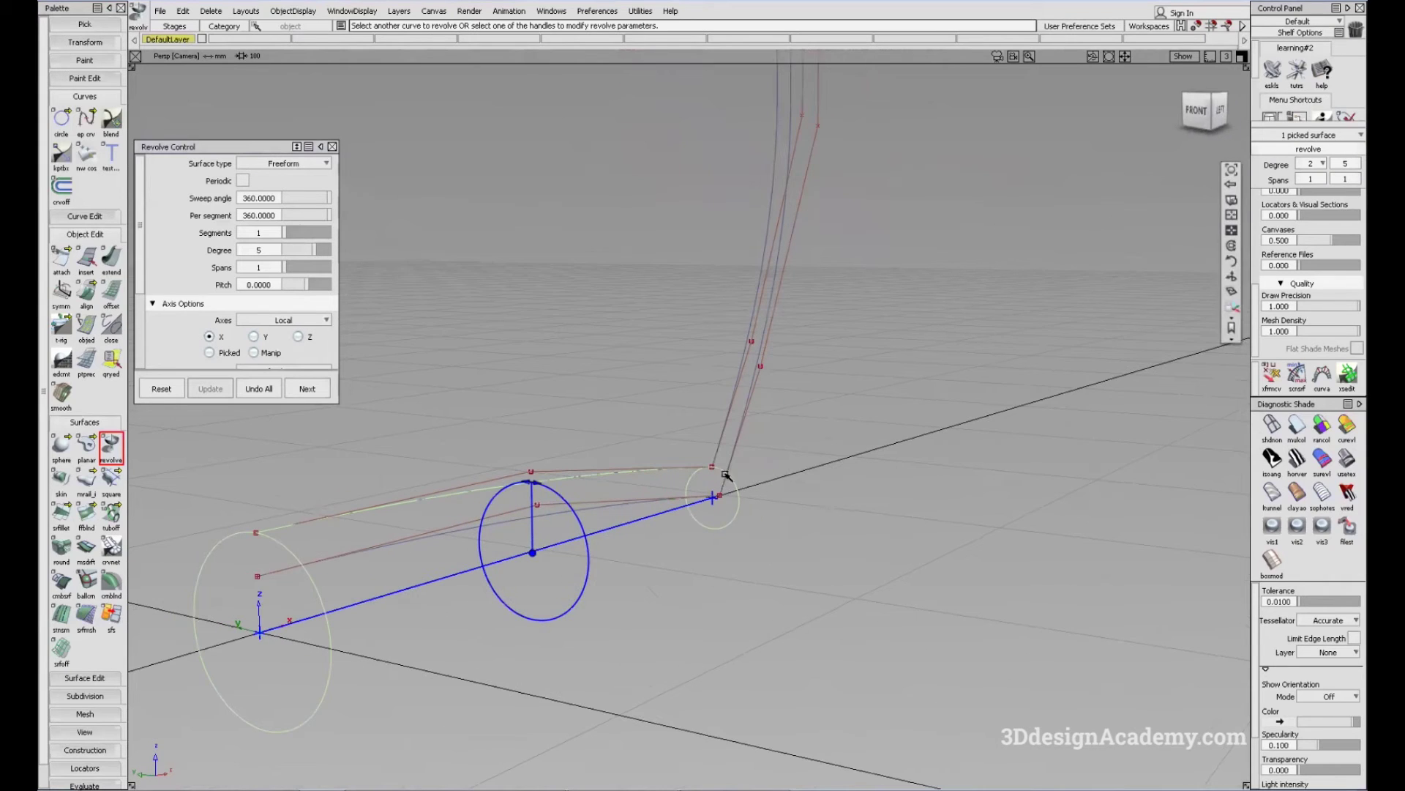
{"action": "left_click_drag", "start_coordinate": [606, 539], "coordinate": [538, 489], "text": "alt+shift"}
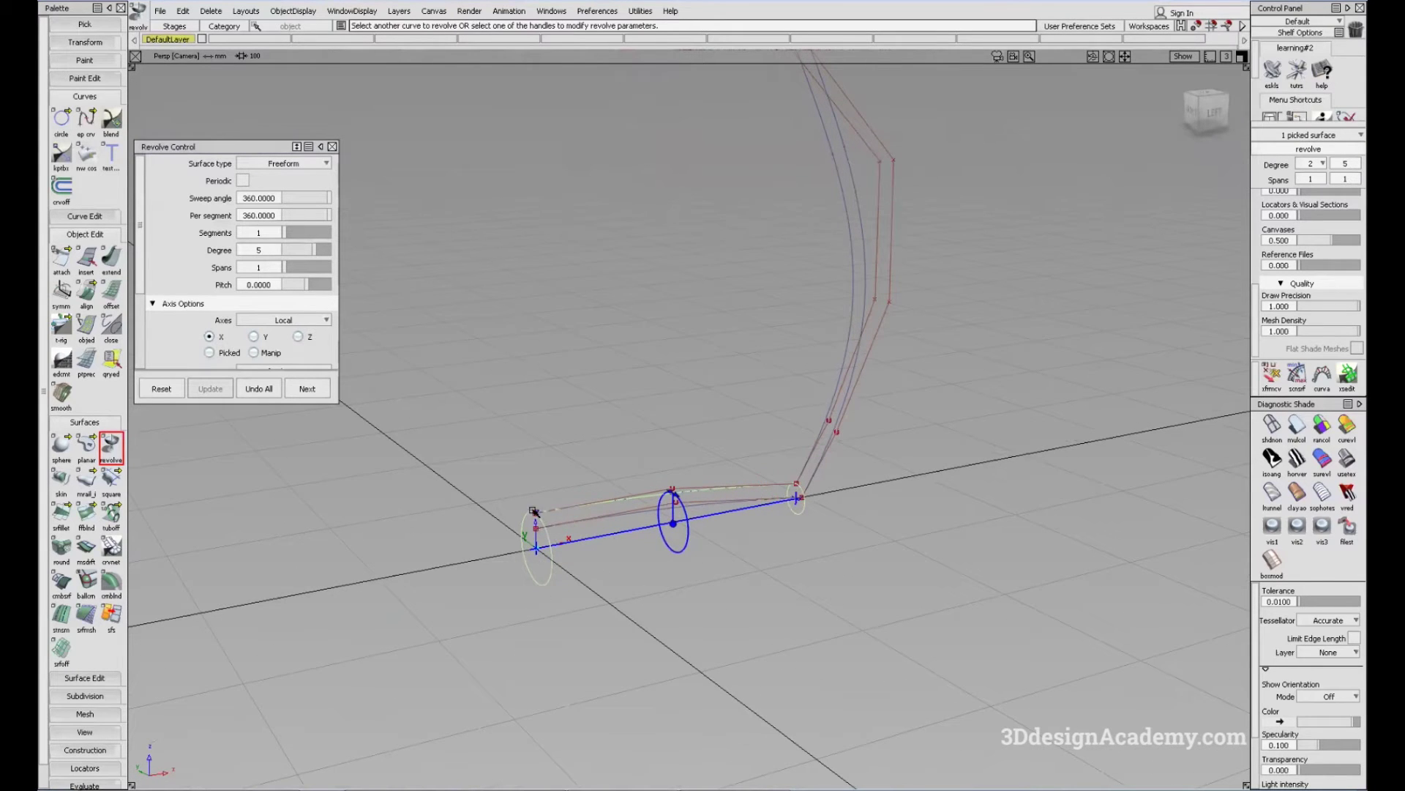
Step: Change the base surface's revolve axis to Z and revolve the inner side curve about the same axis
{"action": "left_click", "coordinate": [299, 336]}
{"action": "mouse_move", "coordinate": [706, 385]}
{"action": "left_mouse_down", "text": "alt+shift"}
{"action": "mouse_move", "coordinate": [810, 399]}
{"action": "mouse_move", "coordinate": [791, 328]}
{"action": "mouse_move", "coordinate": [732, 330]}
{"action": "left_mouse_up", "text": "alt+shift"}
{"action": "left_click", "coordinate": [862, 363]}
{"action": "middle_click_drag", "start_coordinate": [732, 329], "coordinate": [697, 439], "text": "alt+shift"}
{"action": "left_click_drag", "start_coordinate": [815, 304], "coordinate": [801, 238], "text": "ctrl+shift"}
Step: Revolve the rim curve about its local Z axis and inspect the surface at the vessel's mouth
{"action": "left_click", "coordinate": [761, 232]}
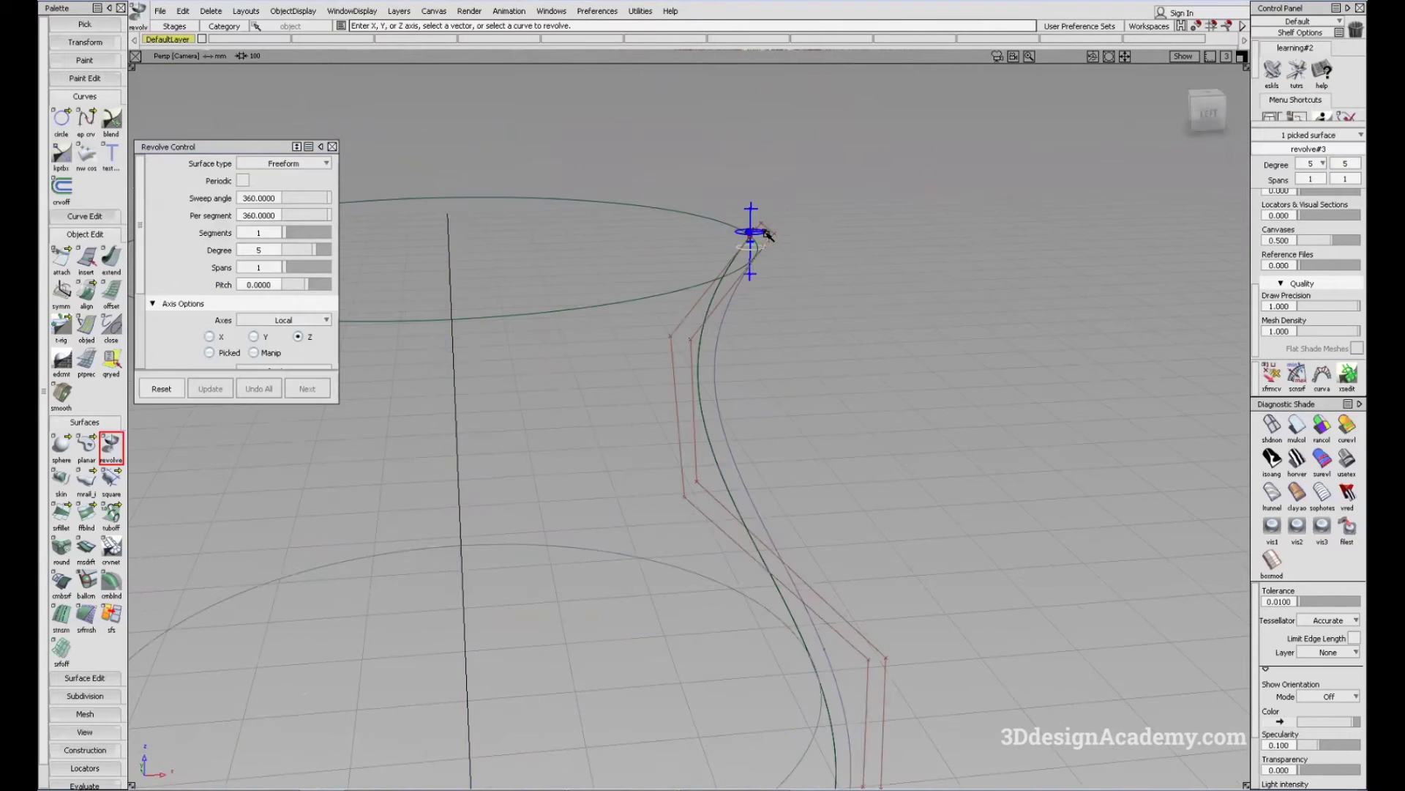
{"action": "right_click_drag", "start_coordinate": [769, 245], "coordinate": [867, 212], "text": "alt+shift"}
{"action": "mouse_move", "coordinate": [819, 209]}
{"action": "left_mouse_down", "text": "alt+shift"}
{"action": "mouse_move", "coordinate": [700, 204]}
{"action": "mouse_move", "coordinate": [696, 231]}
{"action": "left_mouse_up", "text": "alt+shift"}
{"action": "left_click_drag", "start_coordinate": [803, 406], "coordinate": [793, 247], "text": "ctrl+shift"}
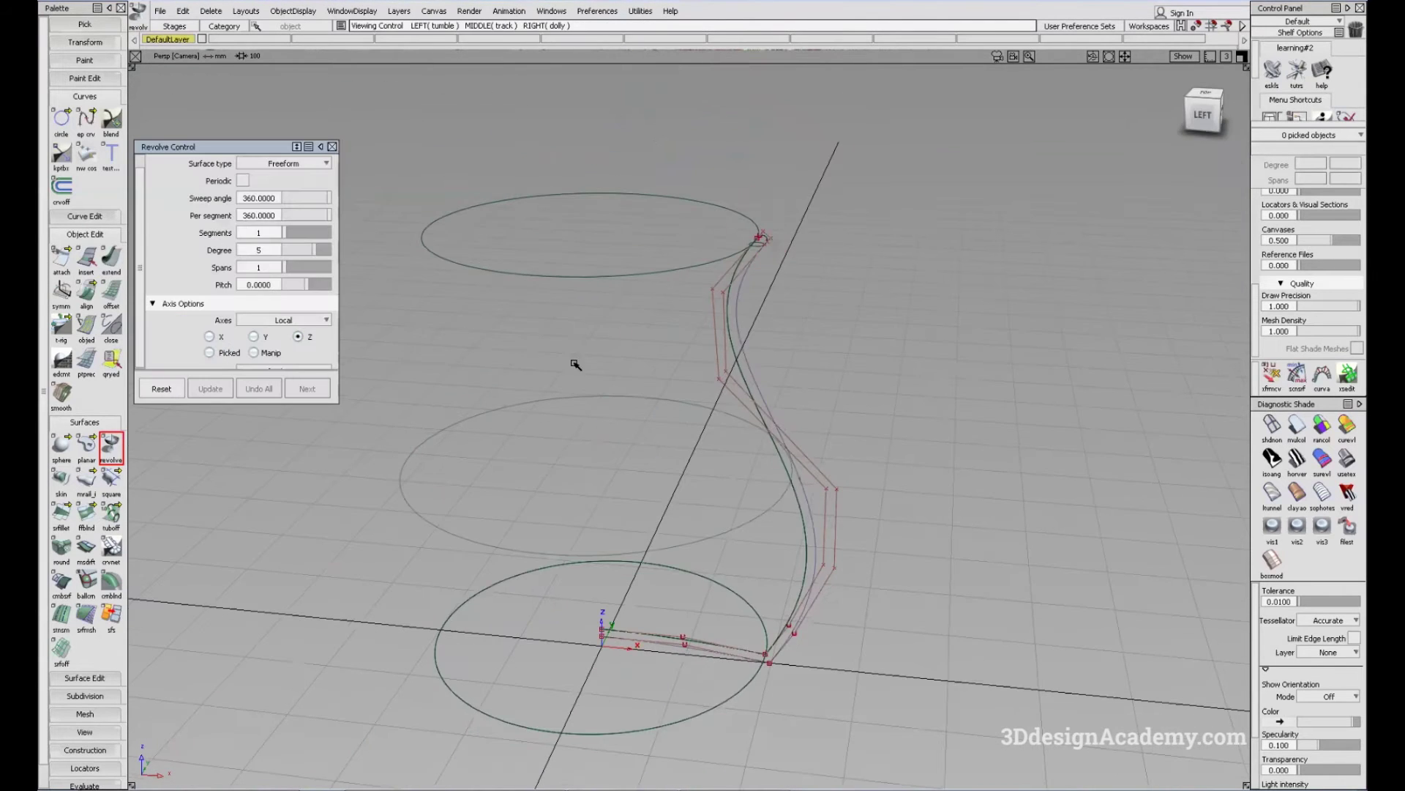
{"action": "left_click", "coordinate": [612, 305]}
{"action": "left_click_drag", "start_coordinate": [612, 304], "coordinate": [709, 286], "text": "alt+shift"}
{"action": "right_click_drag", "start_coordinate": [763, 240], "coordinate": [842, 252], "text": "alt+shift"}
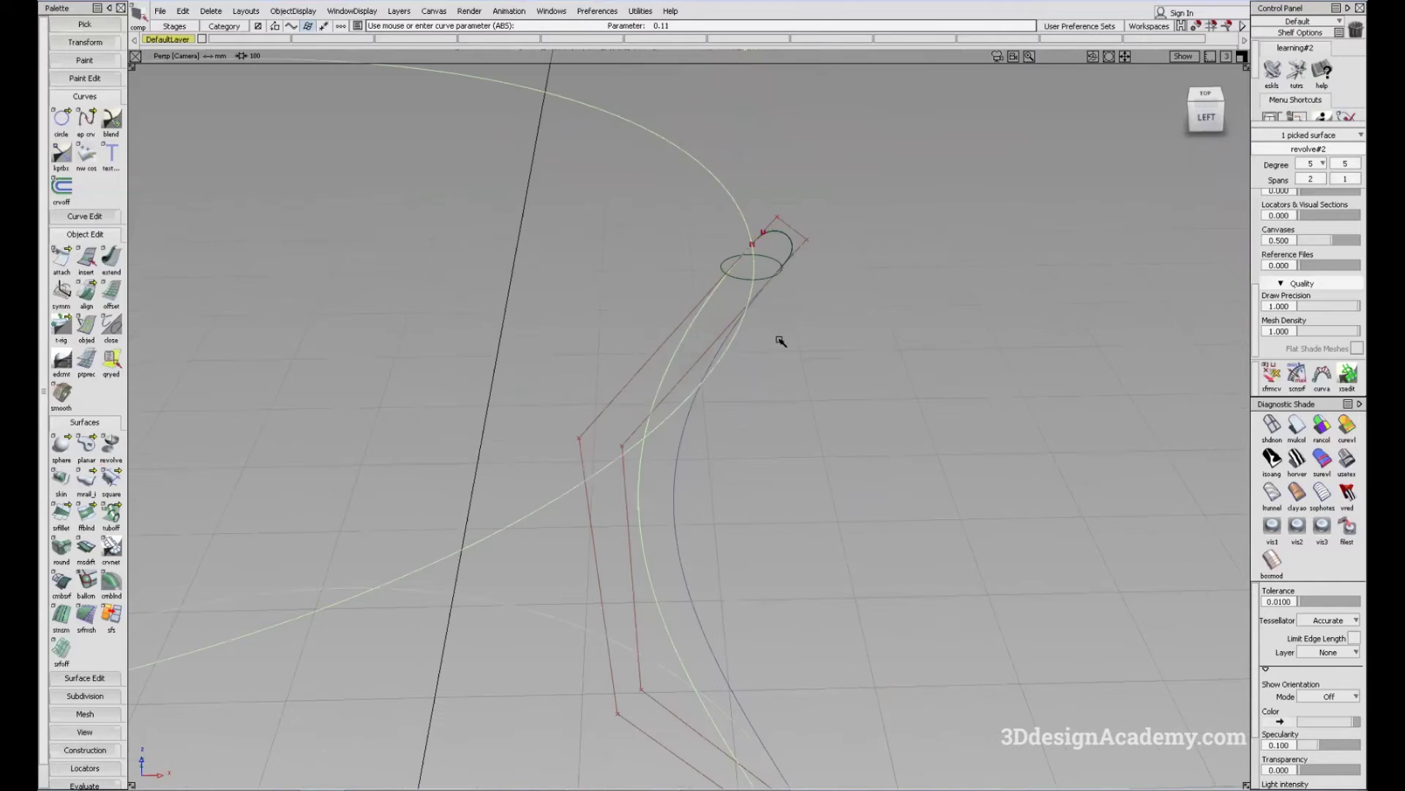
Step: Shade the model to inspect the small ring revolved from the rim curve, and delete that ring surface
{"action": "left_click_drag", "start_coordinate": [778, 339], "coordinate": [805, 213], "text": "ctrl+shift"}
{"action": "left_click", "coordinate": [765, 275]}
{"action": "left_click_drag", "start_coordinate": [1000, 407], "coordinate": [945, 398], "text": "alt+shift"}
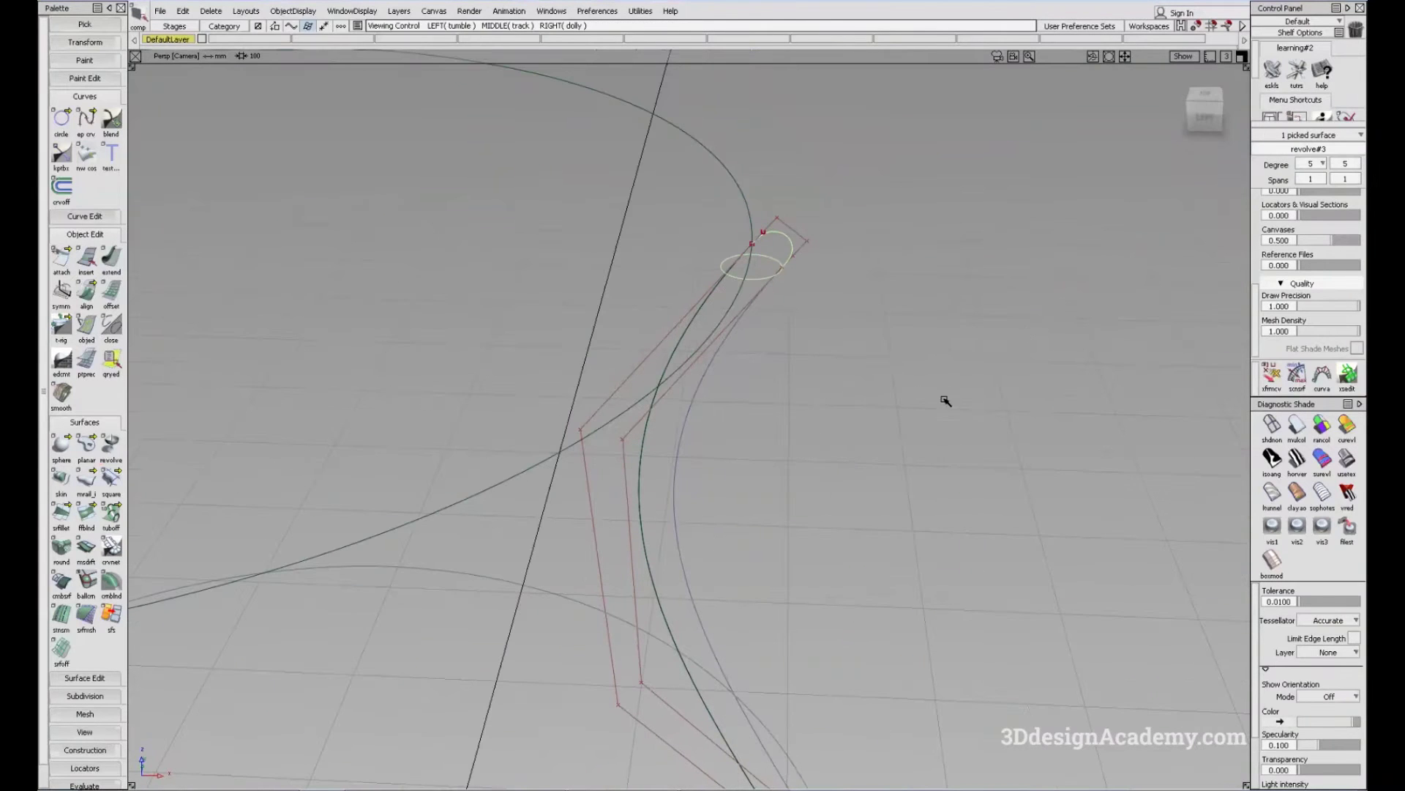
{"action": "left_click", "coordinate": [944, 398]}
{"action": "left_click", "coordinate": [1299, 432]}
{"action": "mouse_move", "coordinate": [952, 293]}
{"action": "left_mouse_down", "text": "alt+shift"}
{"action": "mouse_move", "coordinate": [739, 300]}
{"action": "mouse_move", "coordinate": [588, 264]}
{"action": "mouse_move", "coordinate": [952, 246]}
{"action": "left_mouse_up", "text": "alt+shift"}
{"action": "right_click_drag", "start_coordinate": [750, 239], "coordinate": [806, 315], "text": "alt+shift"}
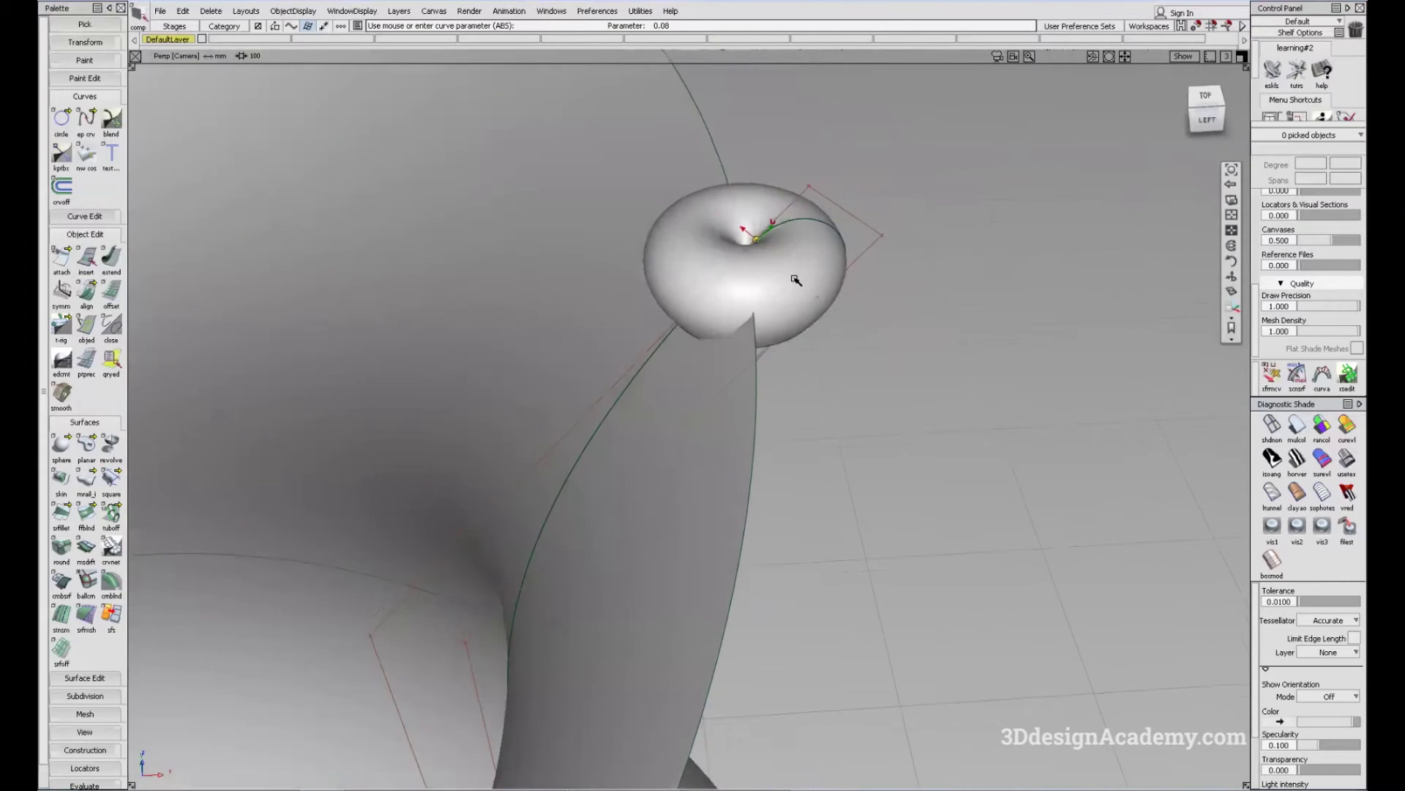
{"action": "left_click_drag", "start_coordinate": [805, 314], "coordinate": [828, 222], "text": "ctrl+shift"}
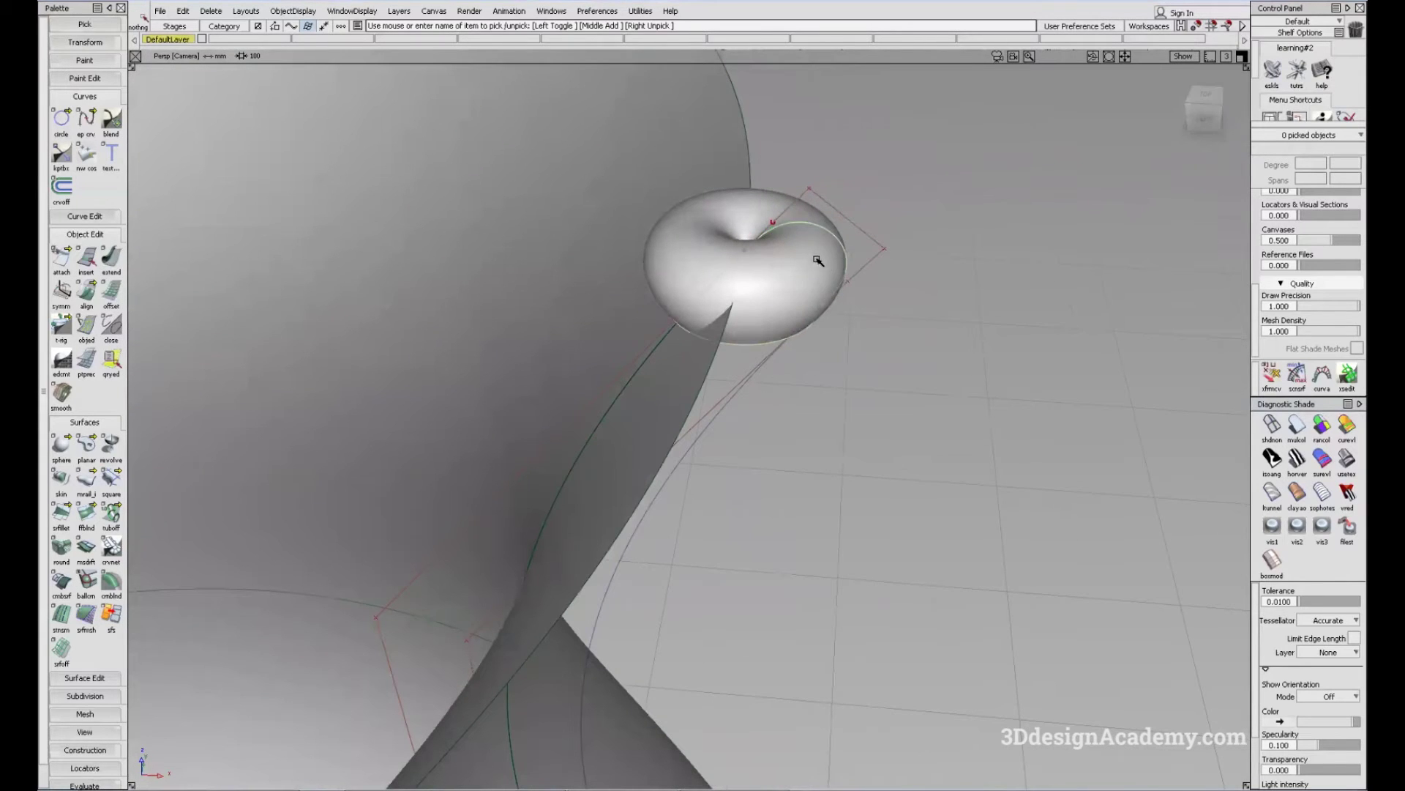
{"action": "left_click", "coordinate": [816, 257]}
{"action": "key", "text": "Delete"}
Step: Select the rim curve and the inner side curve in turn to examine how each relates to the revolved body
{"action": "left_click", "coordinate": [853, 258]}
{"action": "left_click_drag", "start_coordinate": [853, 257], "coordinate": [822, 261], "text": "alt+shift"}
{"action": "right_click_drag", "start_coordinate": [822, 260], "coordinate": [773, 371], "text": "alt+shift"}
{"action": "left_click_drag", "start_coordinate": [772, 372], "coordinate": [709, 240], "text": "alt+shift"}
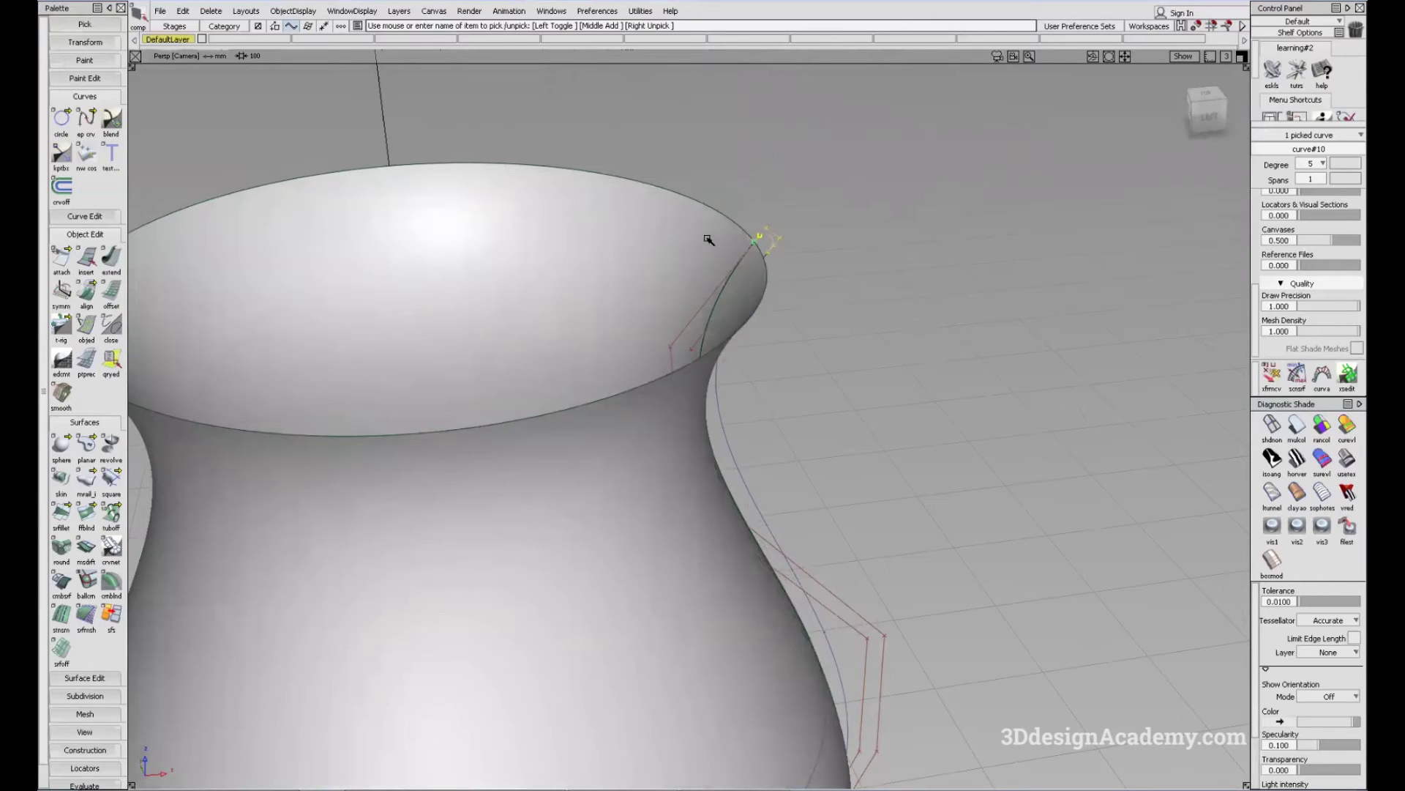
{"action": "left_click", "coordinate": [744, 261]}
{"action": "right_click_drag", "start_coordinate": [757, 408], "coordinate": [725, 637], "text": "alt+shift"}
{"action": "middle_click_drag", "start_coordinate": [725, 637], "coordinate": [739, 303], "text": "alt+shift"}
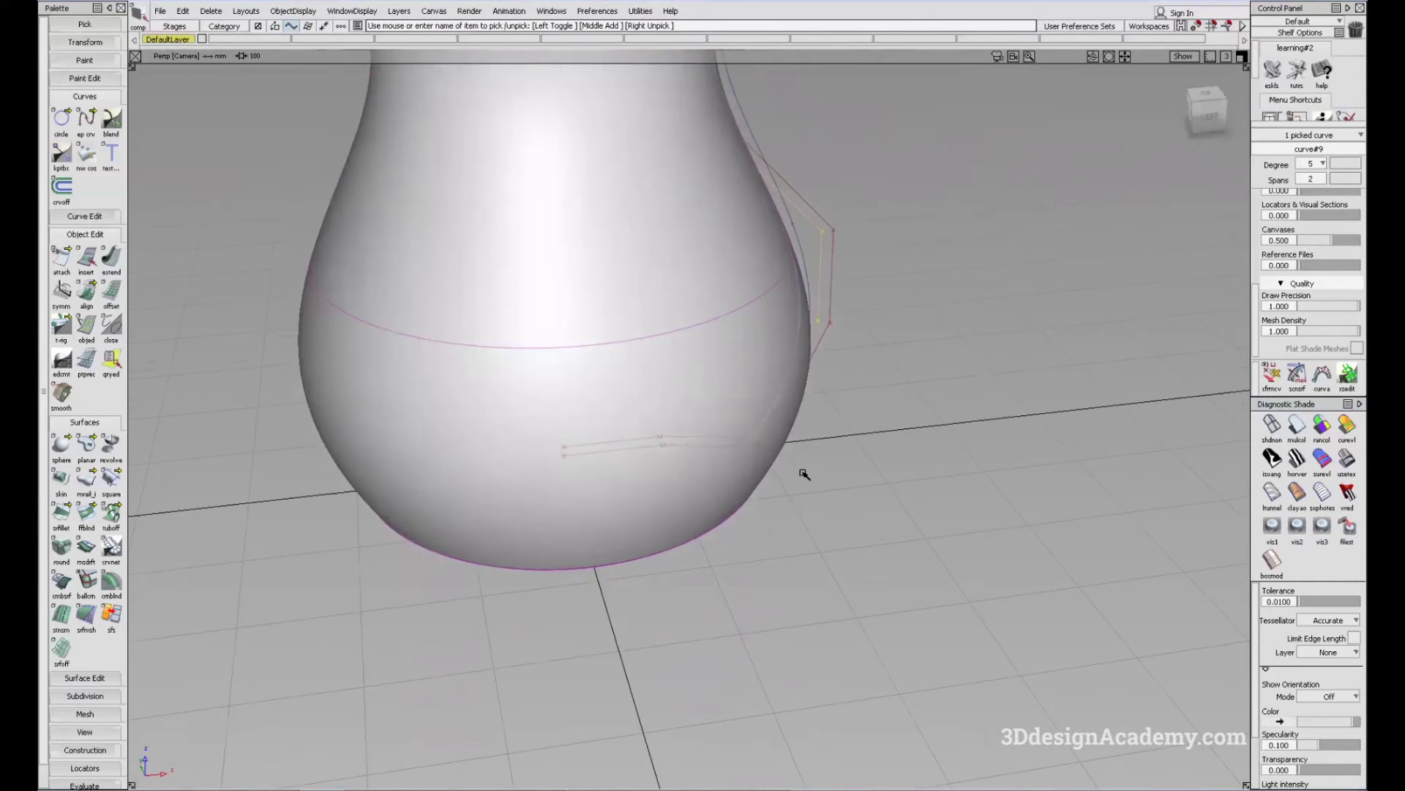
Step: Turn off the surface shading and select the inner side curve
{"action": "left_click_drag", "start_coordinate": [814, 467], "coordinate": [817, 410], "text": "ctrl+shift"}
{"action": "left_click", "coordinate": [1273, 426]}
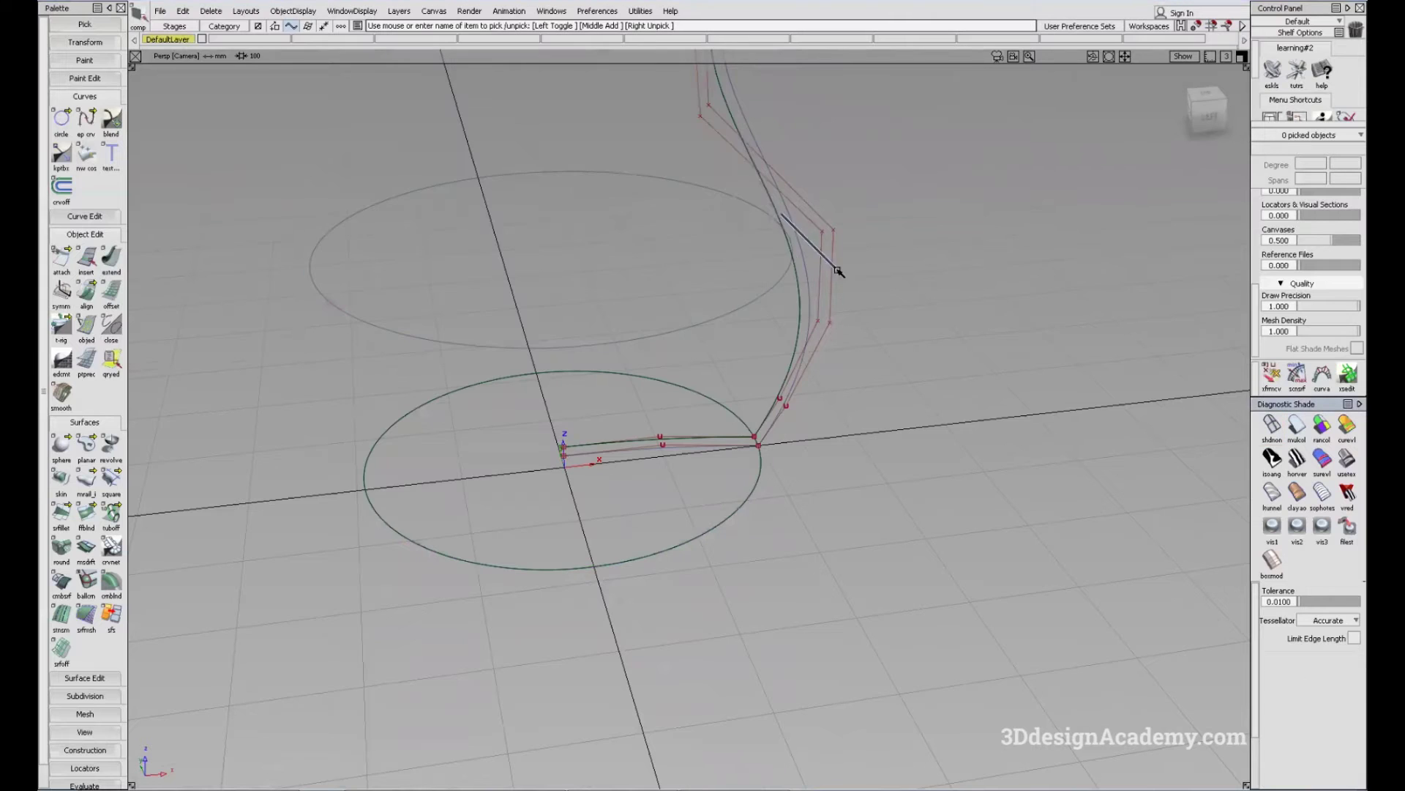
{"action": "left_click", "coordinate": [788, 248]}
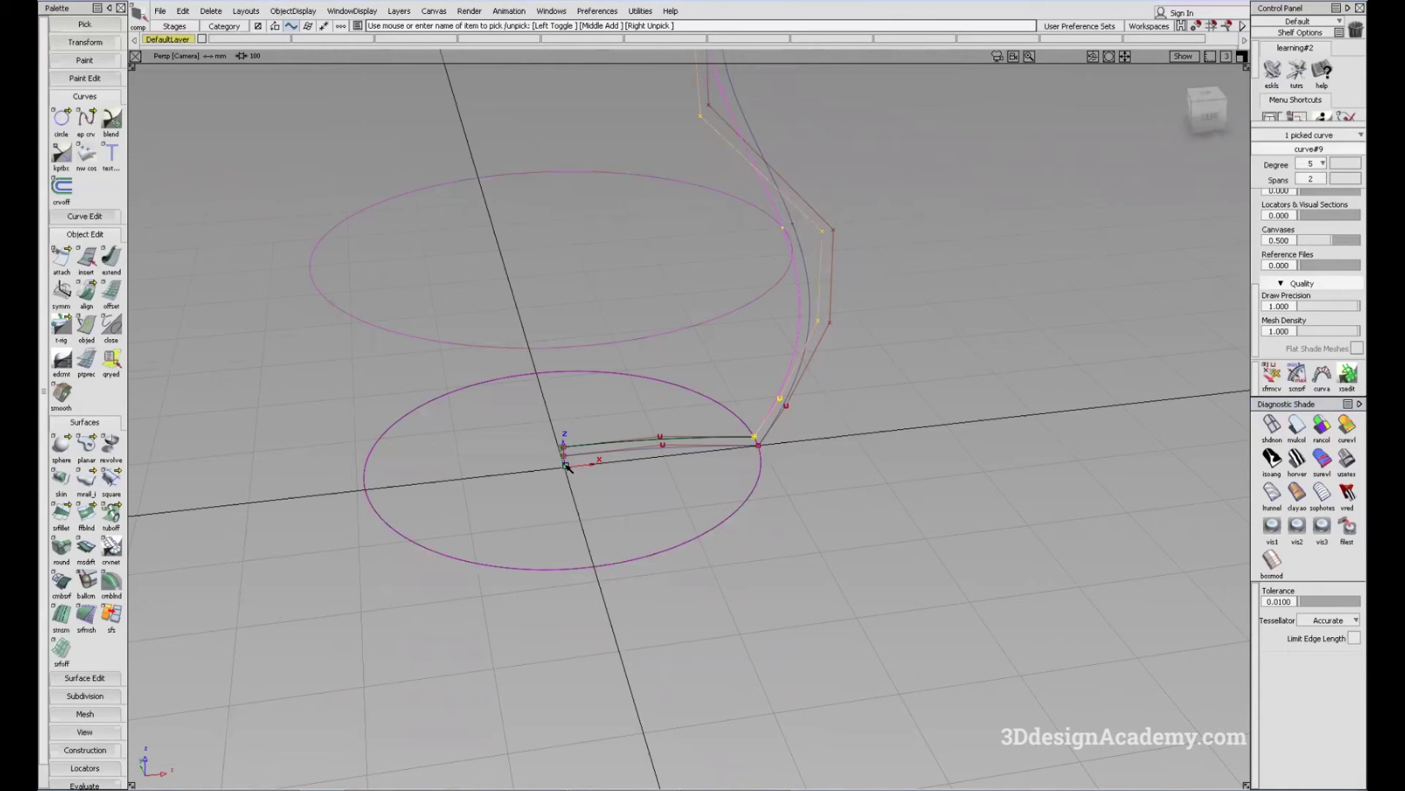
Step: Select the rim curve at the vessel's mouth and move its pivot to the absolute position 0
{"action": "left_click_drag", "start_coordinate": [565, 472], "coordinate": [736, 217], "text": "alt+shift"}
{"action": "left_click", "coordinate": [728, 216]}
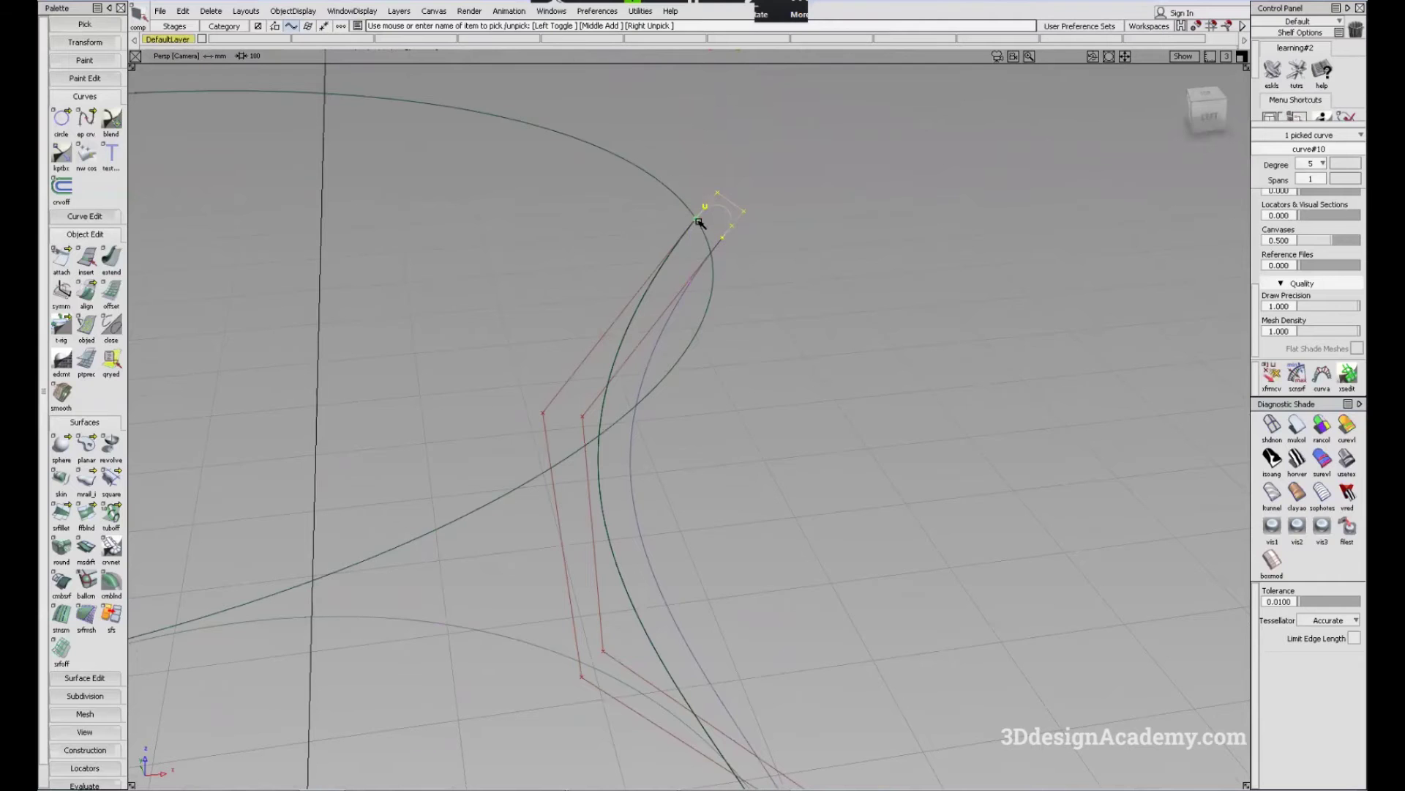
{"action": "right_click_drag", "start_coordinate": [699, 223], "coordinate": [669, 282], "text": "alt+shift"}
{"action": "left_click_drag", "start_coordinate": [670, 283], "coordinate": [682, 249], "text": "alt+shift"}
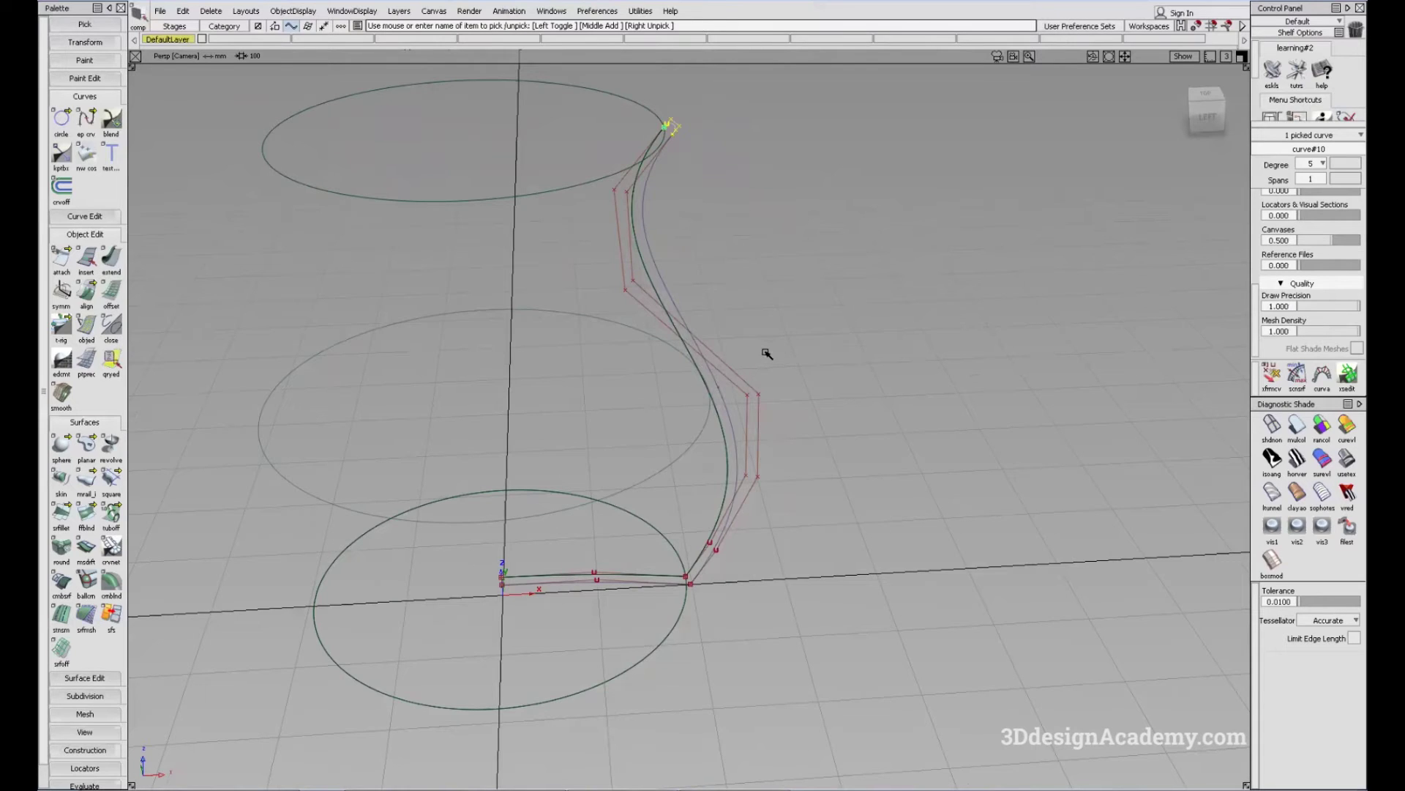
{"action": "middle_click", "coordinate": [765, 348], "text": "ctrl+shift"}
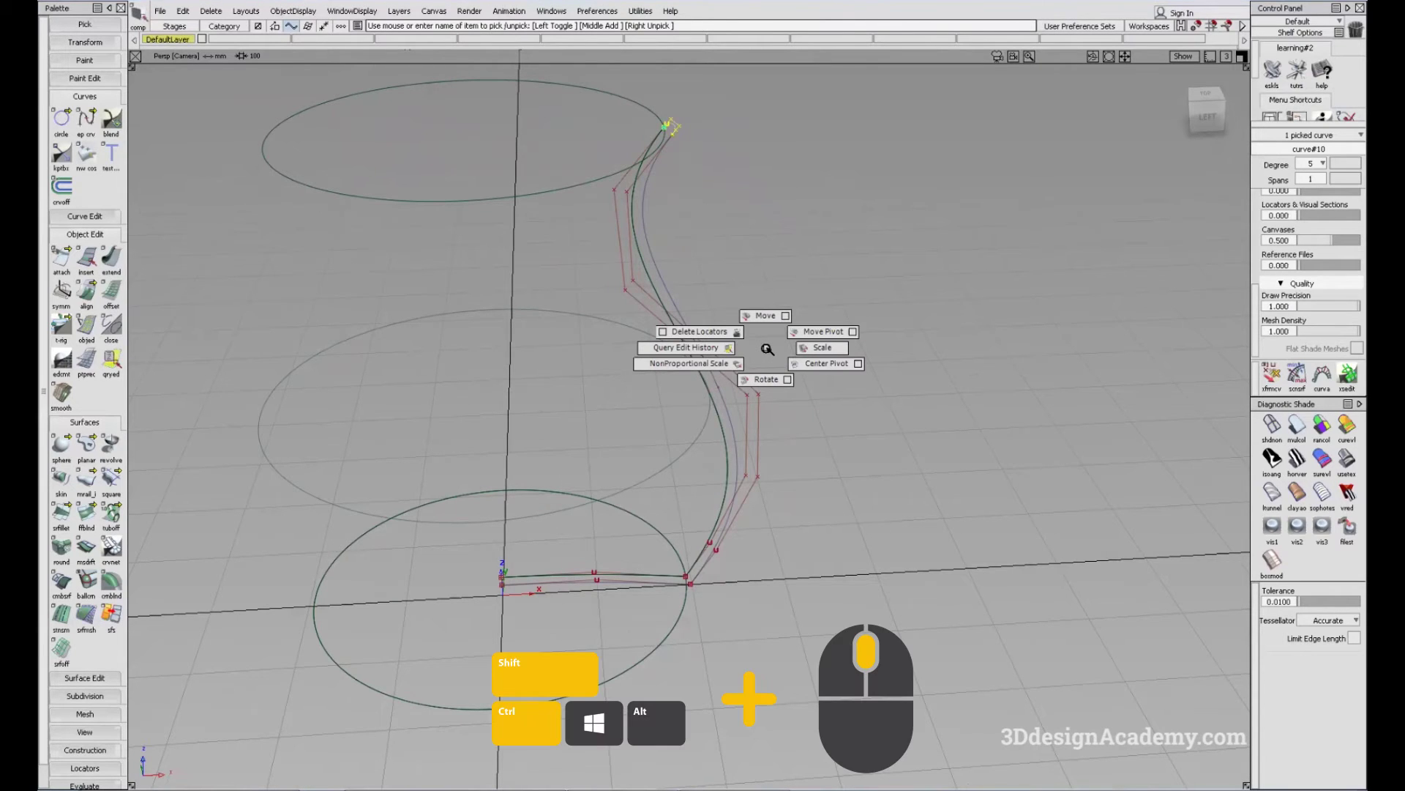
{"action": "middle_click_drag", "start_coordinate": [789, 337], "coordinate": [787, 339], "text": "ctrl+shift"}
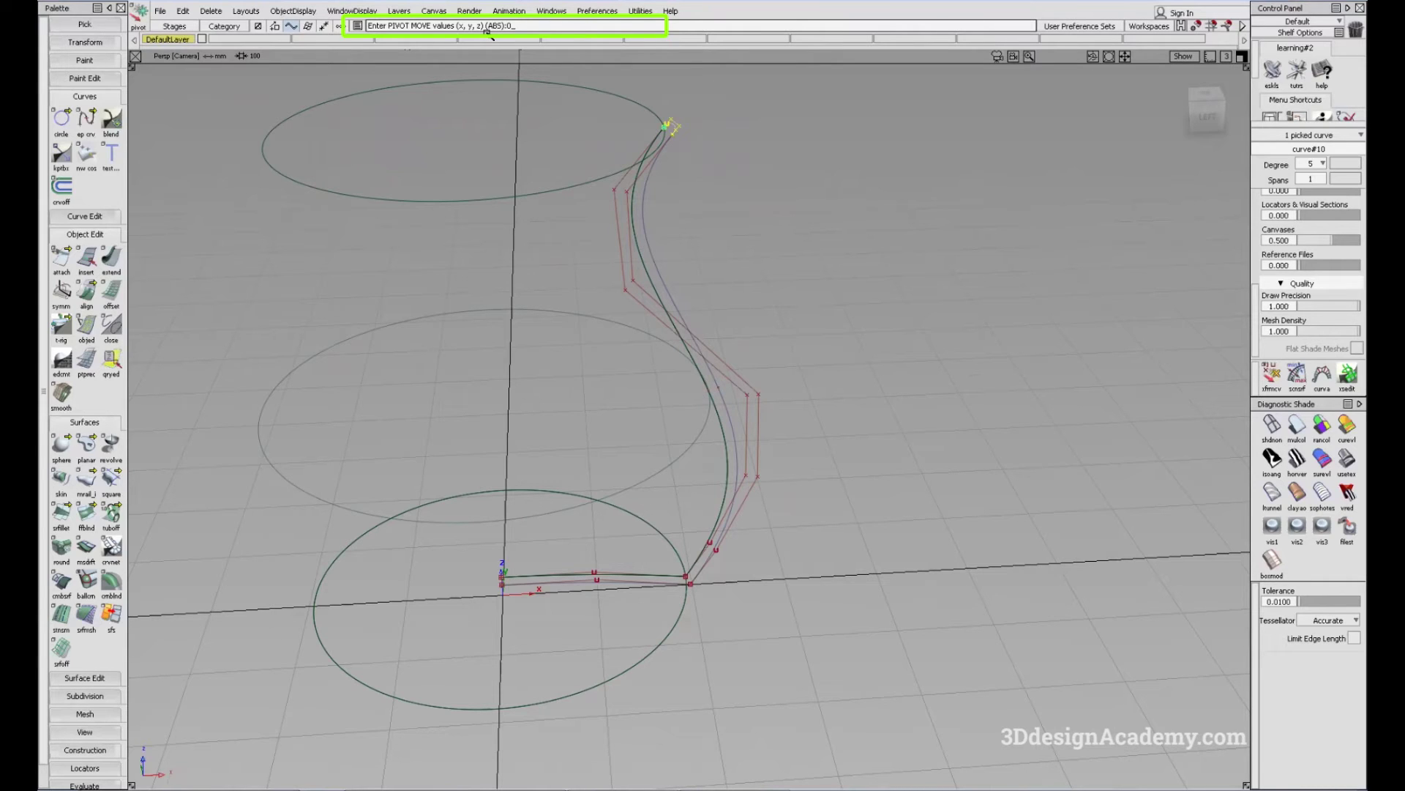
{"action": "key", "text": "Return"}
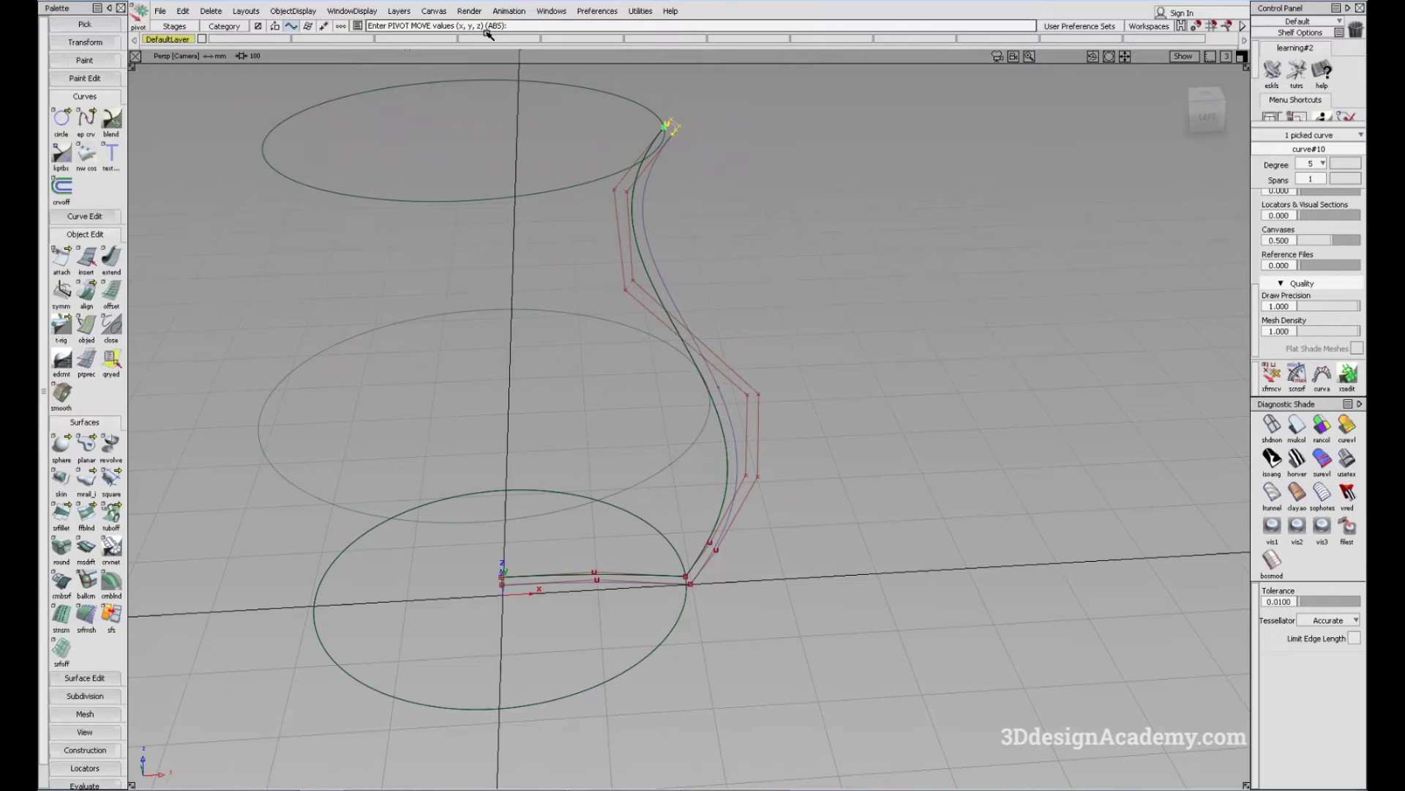
Step: Try revolving the outer side curve about its local Z axis and shade the model to inspect the surface
{"action": "left_click_drag", "start_coordinate": [631, 241], "coordinate": [720, 408], "text": "ctrl+shift"}
{"action": "left_click", "coordinate": [672, 310]}
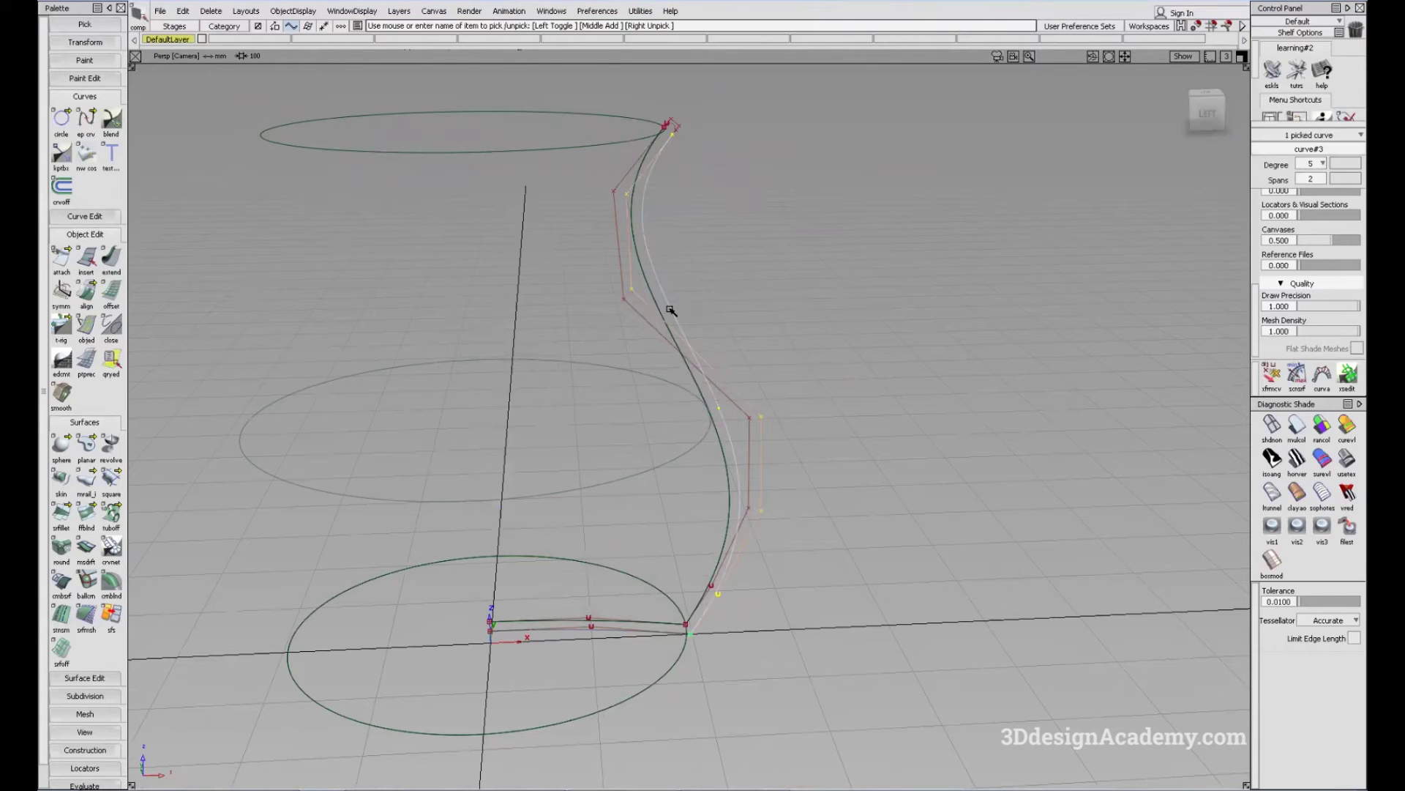
{"action": "right_click_drag", "start_coordinate": [708, 634], "coordinate": [655, 532], "text": "alt+shift"}
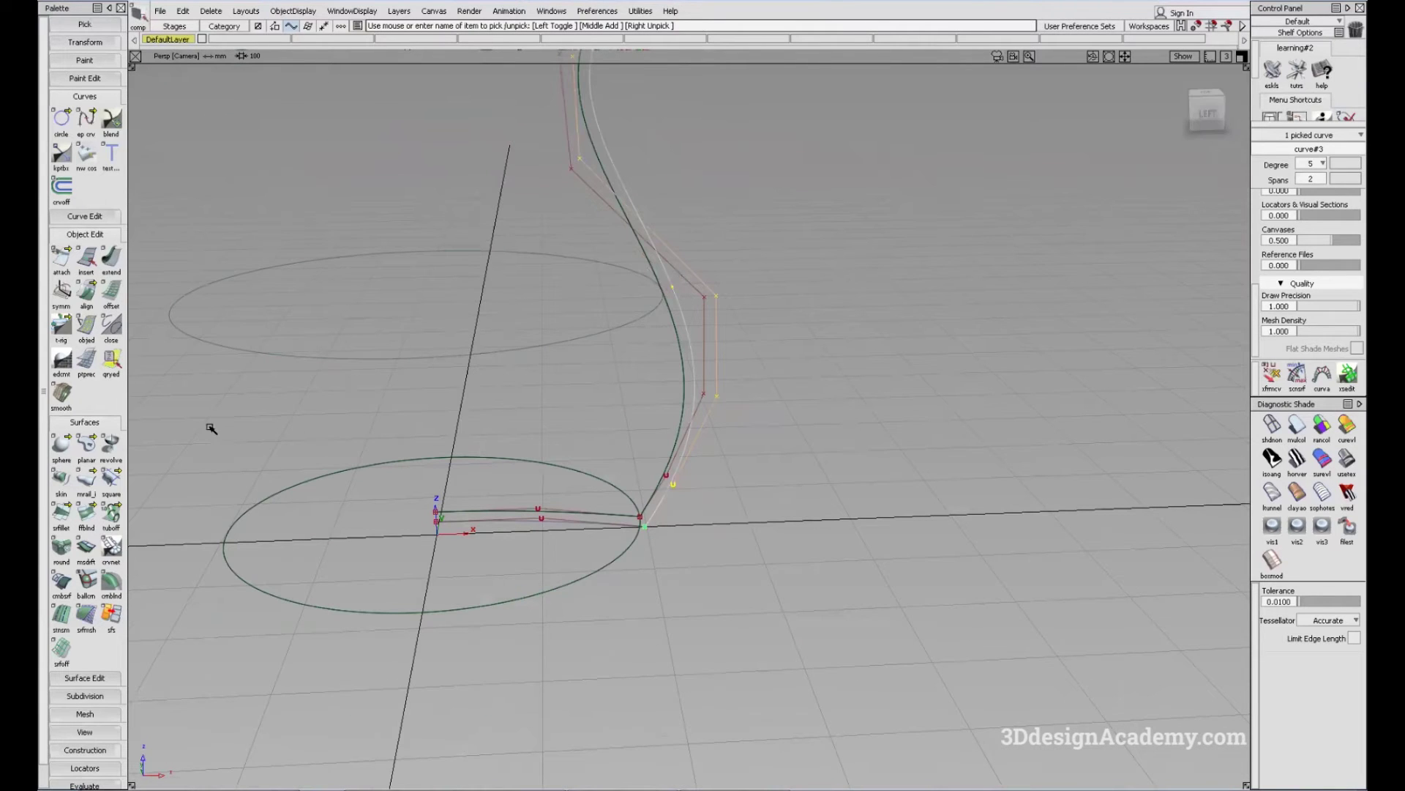
{"action": "left_click", "coordinate": [104, 450]}
{"action": "middle_click_drag", "start_coordinate": [586, 304], "coordinate": [606, 411], "text": "alt+shift"}
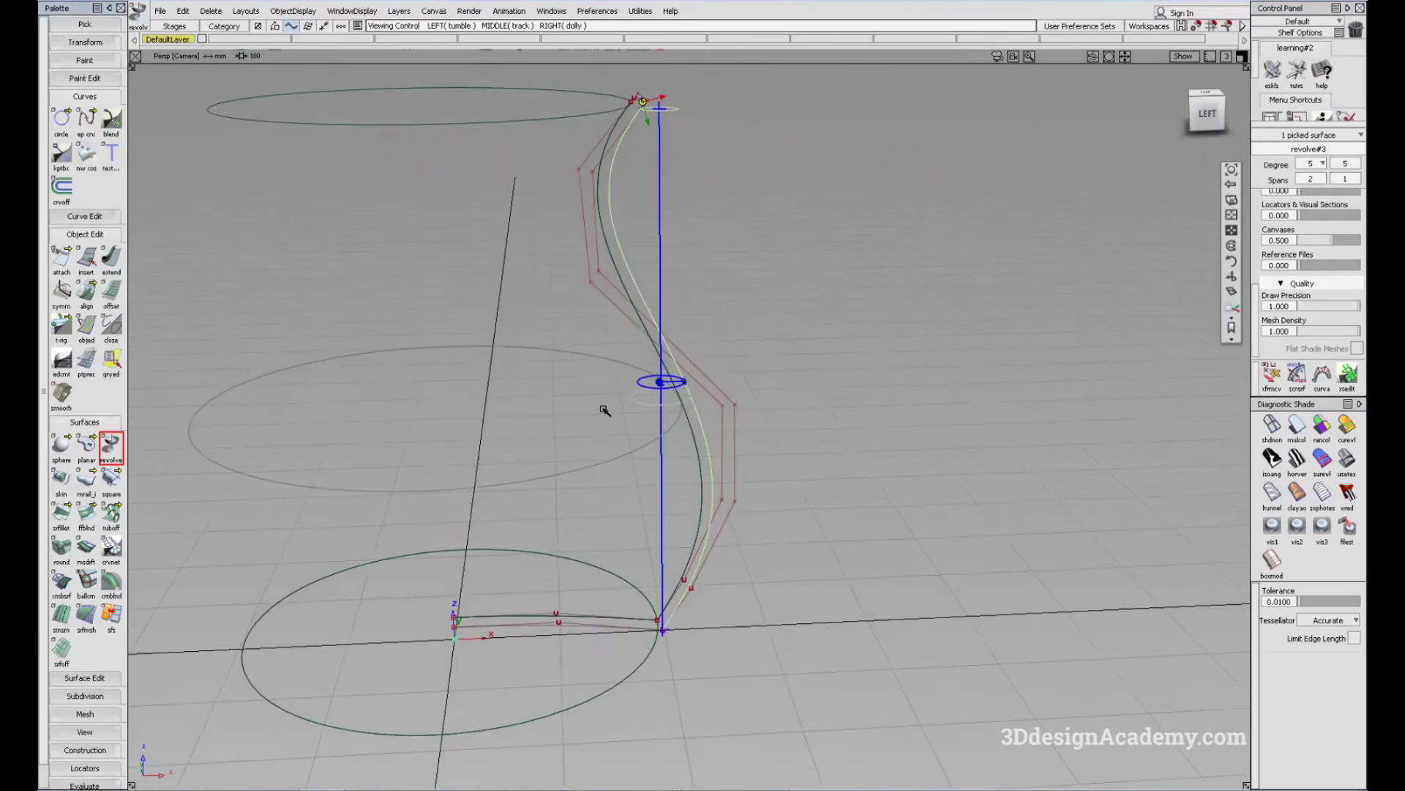
{"action": "left_click_drag", "start_coordinate": [606, 411], "coordinate": [648, 434], "text": "alt+shift"}
{"action": "left_click_drag", "start_coordinate": [922, 512], "coordinate": [906, 360], "text": "ctrl+shift"}
{"action": "left_click", "coordinate": [1298, 426]}
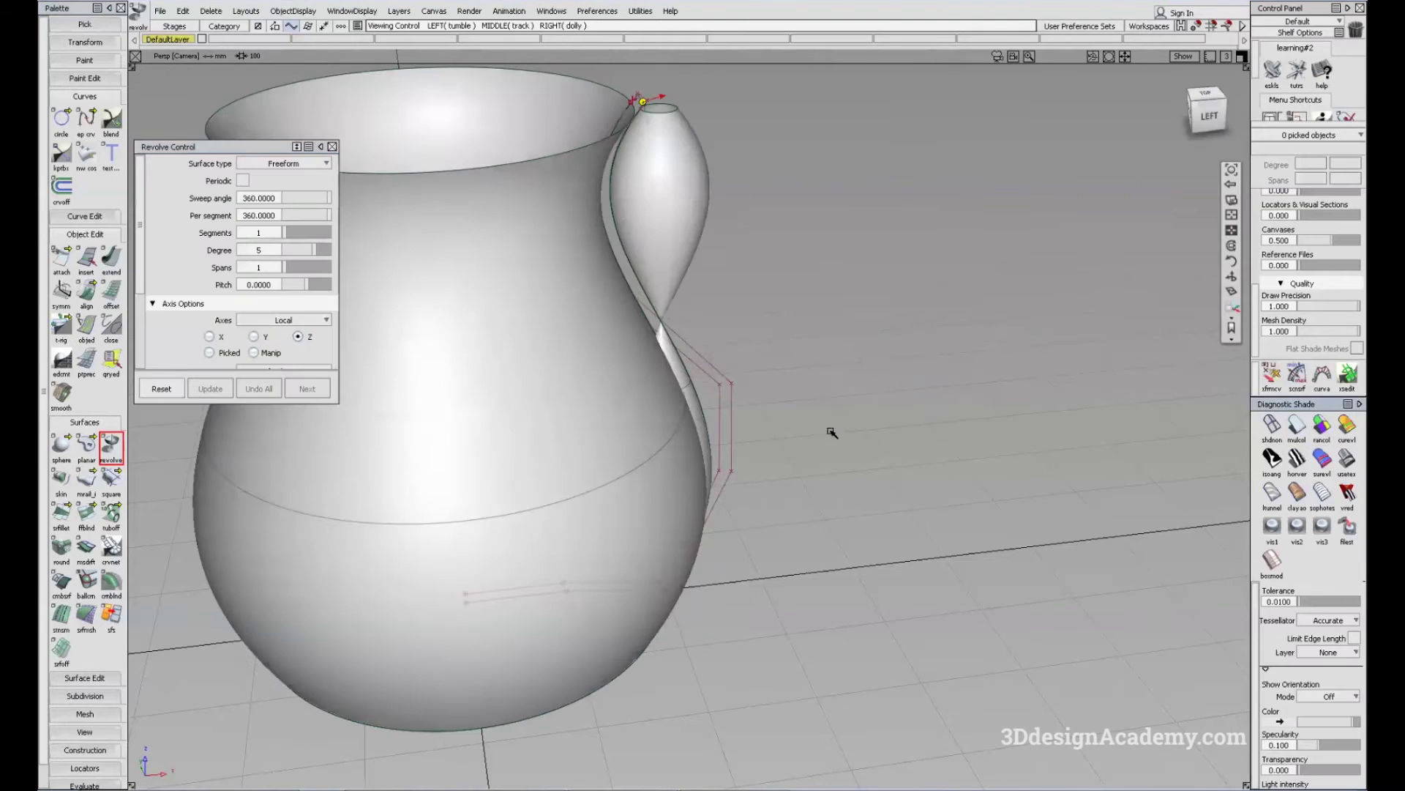
Step: Delete the surface revolved from the outer side curve and turn off the shading
{"action": "left_click_drag", "start_coordinate": [832, 432], "coordinate": [780, 366], "text": "alt+shift"}
{"action": "left_click", "coordinate": [672, 206]}
{"action": "key", "text": "Delete"}
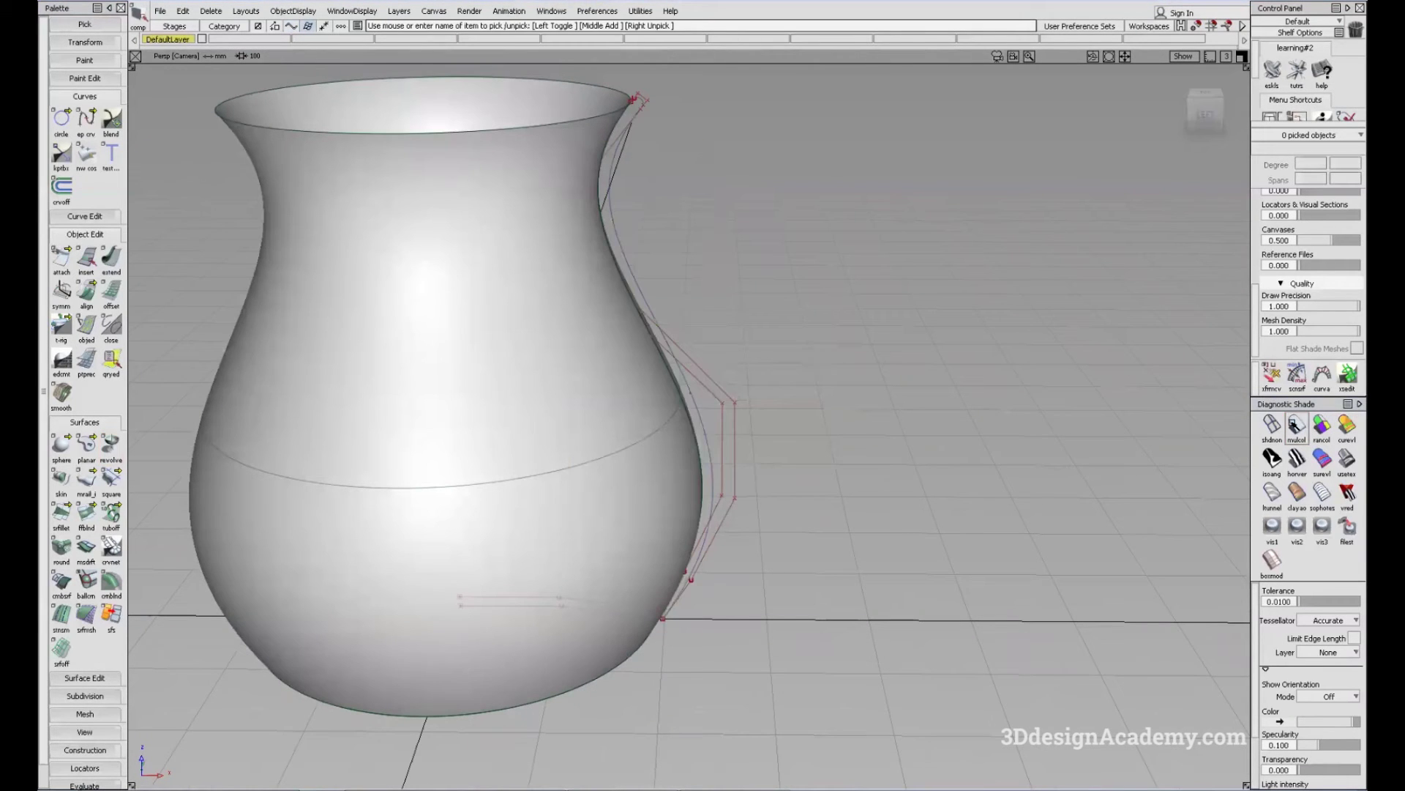
{"action": "left_click", "coordinate": [1272, 427]}
{"action": "left_click_drag", "start_coordinate": [775, 377], "coordinate": [652, 297], "text": "alt+shift"}
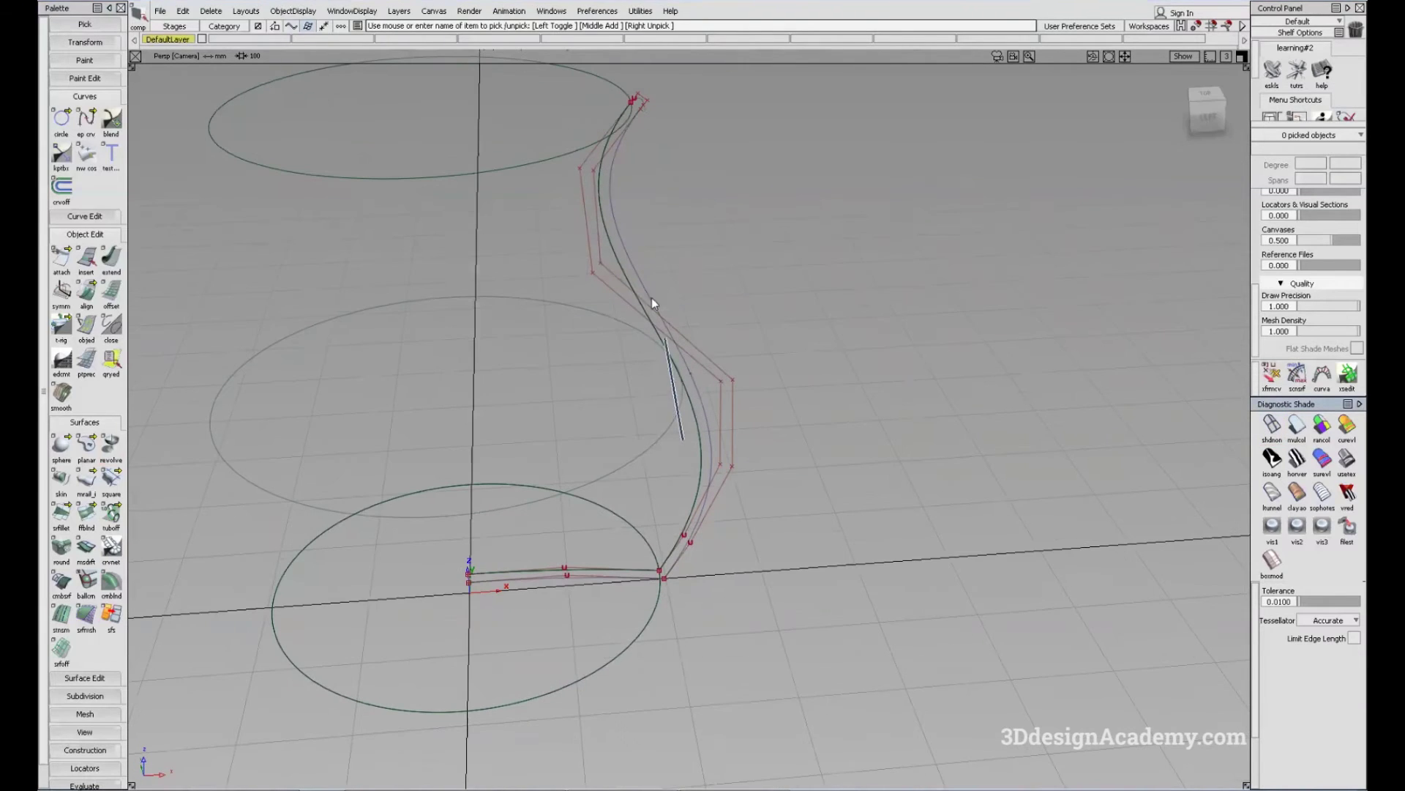
Step: Select the outer side curve and move its pivot to the absolute position 0
{"action": "left_click", "coordinate": [644, 295]}
{"action": "left_click", "coordinate": [641, 666], "text": "ctrl+shift"}
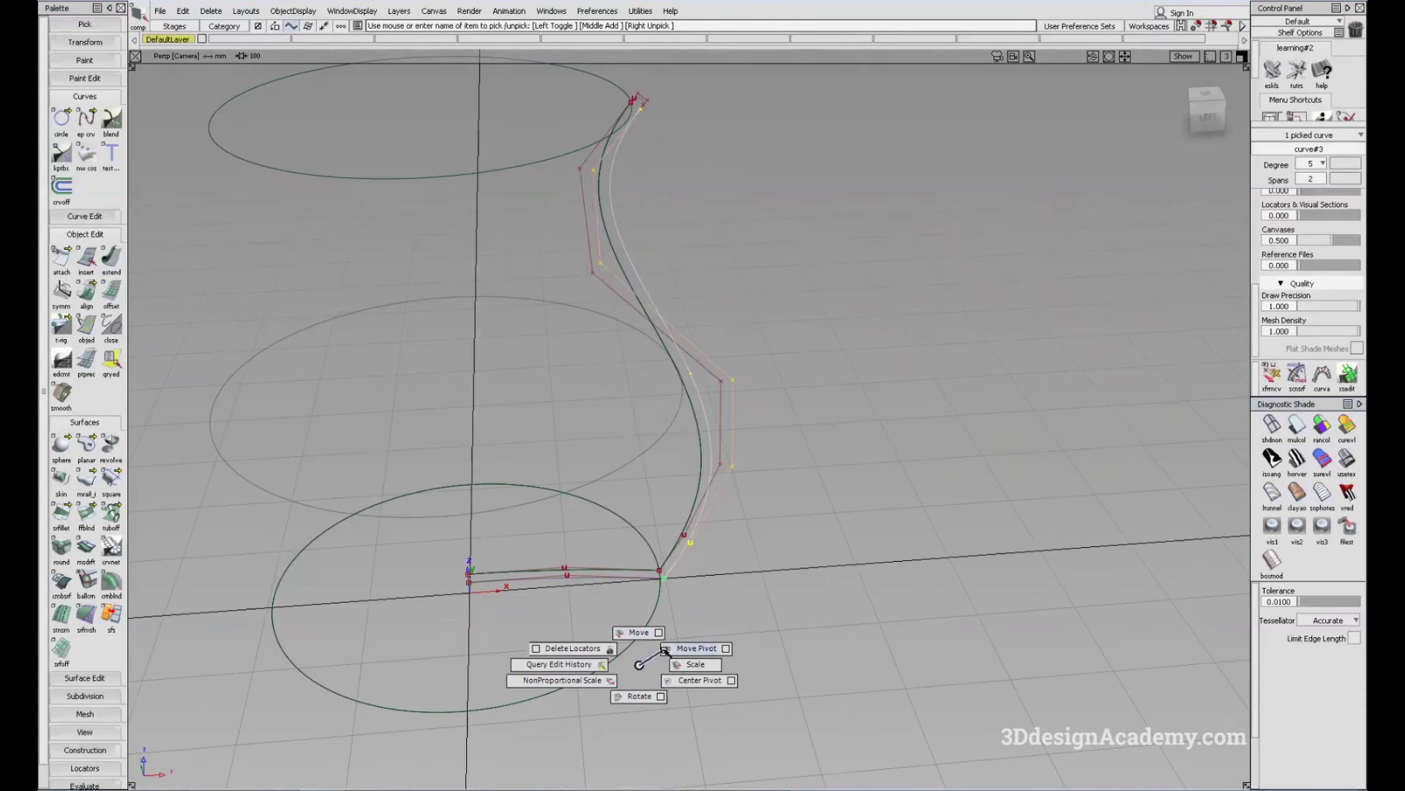
{"action": "middle_click", "coordinate": [664, 649], "text": "ctrl+shift"}
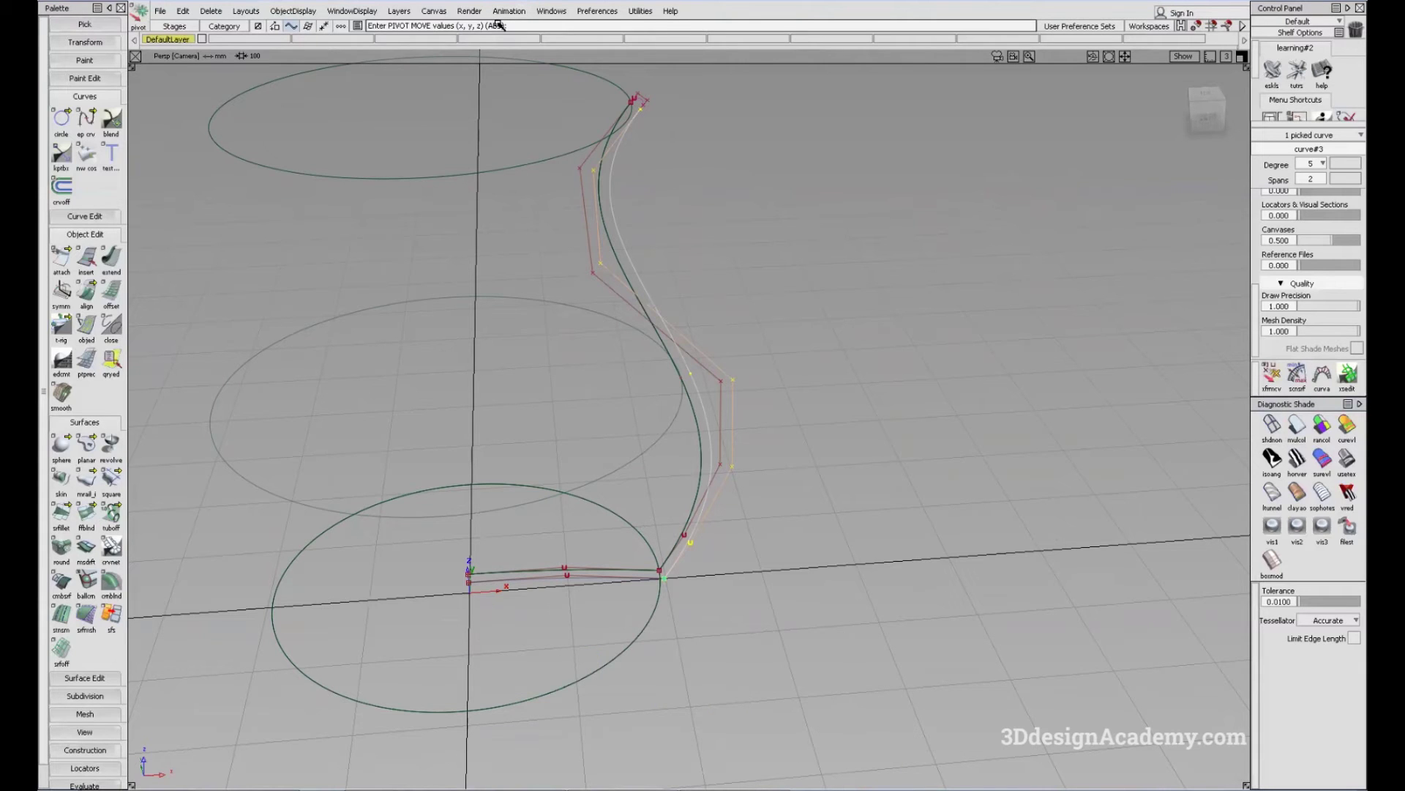
{"action": "type", "text": "0"}
Step: Select the outer base curve and examine where its pivot lies relative to the origin
{"action": "left_click_drag", "start_coordinate": [707, 529], "coordinate": [702, 489], "text": "ctrl+shift"}
{"action": "left_click", "coordinate": [601, 577]}
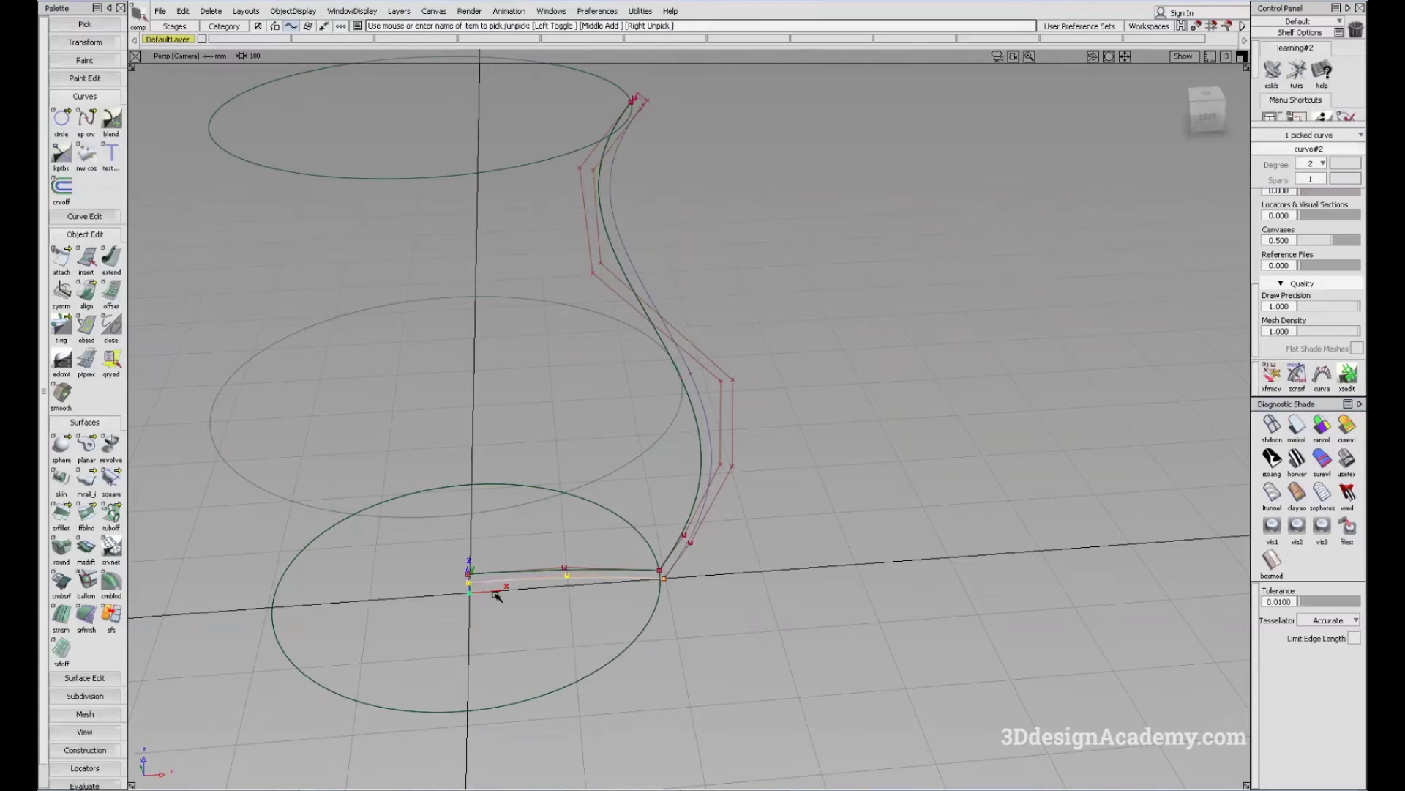
{"action": "scroll", "coordinate": [476, 593], "scroll_direction": "up", "scroll_amount": 5}
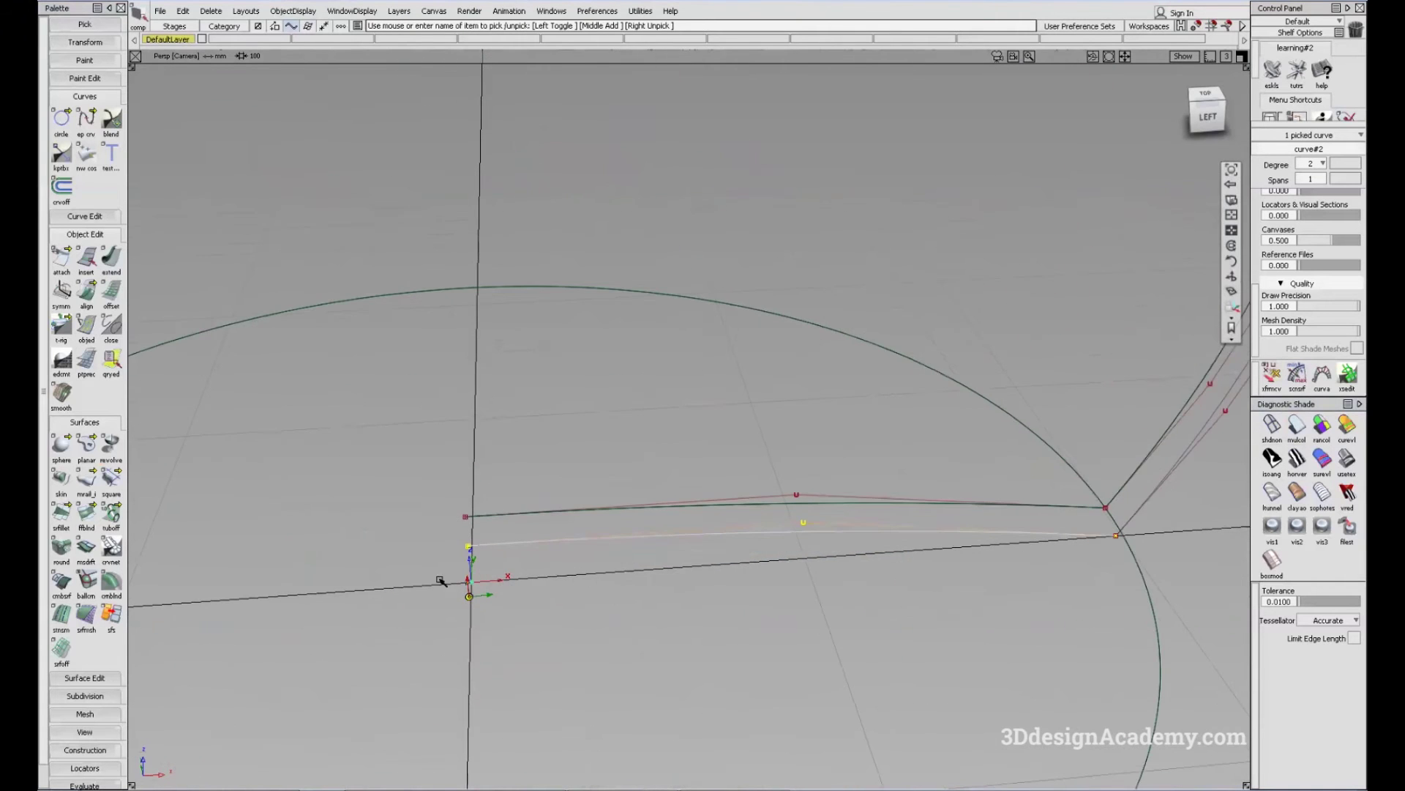
{"action": "right_click_drag", "start_coordinate": [440, 580], "coordinate": [665, 542], "text": "alt+shift"}
{"action": "left_click_drag", "start_coordinate": [665, 543], "coordinate": [603, 527], "text": "alt+shift"}
{"action": "right_click_drag", "start_coordinate": [603, 528], "coordinate": [705, 411], "text": "alt+shift"}
{"action": "middle_click_drag", "start_coordinate": [706, 410], "coordinate": [726, 413], "text": "alt+shift"}
{"action": "left_click_drag", "start_coordinate": [628, 545], "coordinate": [578, 355], "text": "ctrl+shift"}
Step: Revolve the rim curve and the outer side curve 360 degrees about their local Z axes
{"action": "scroll", "coordinate": [653, 258], "scroll_direction": "up", "scroll_amount": 4, "text": "alt+shift"}
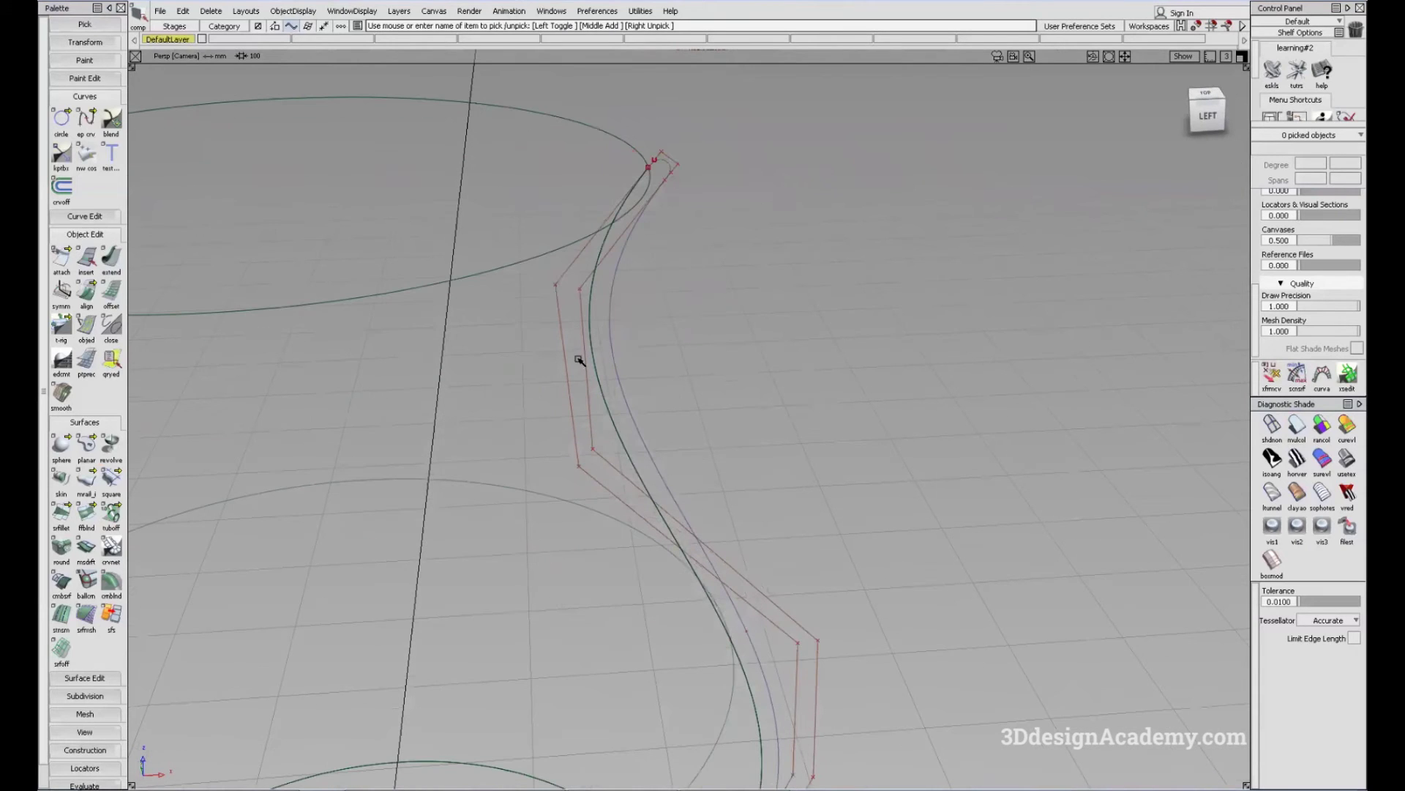
{"action": "left_click", "coordinate": [110, 443]}
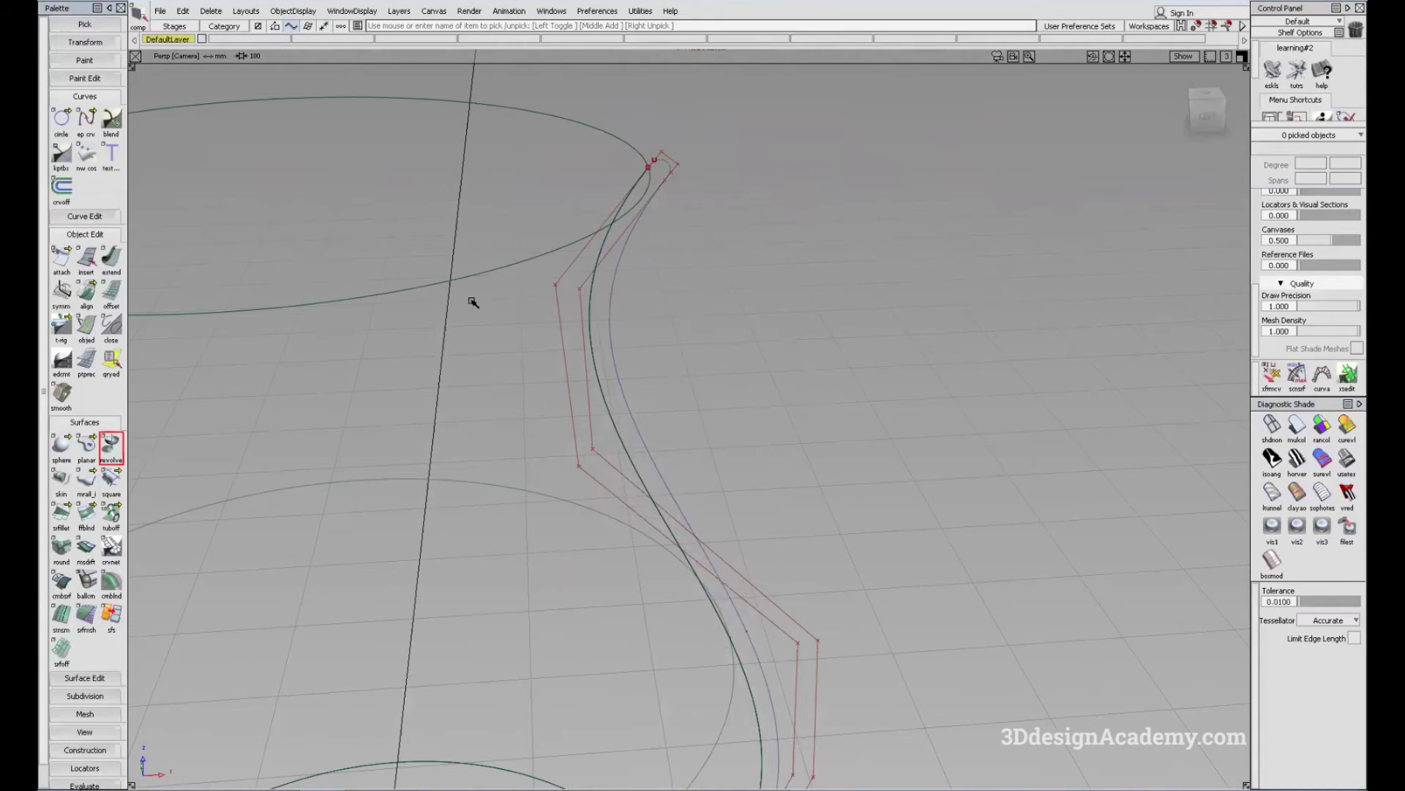
{"action": "left_click", "coordinate": [665, 164]}
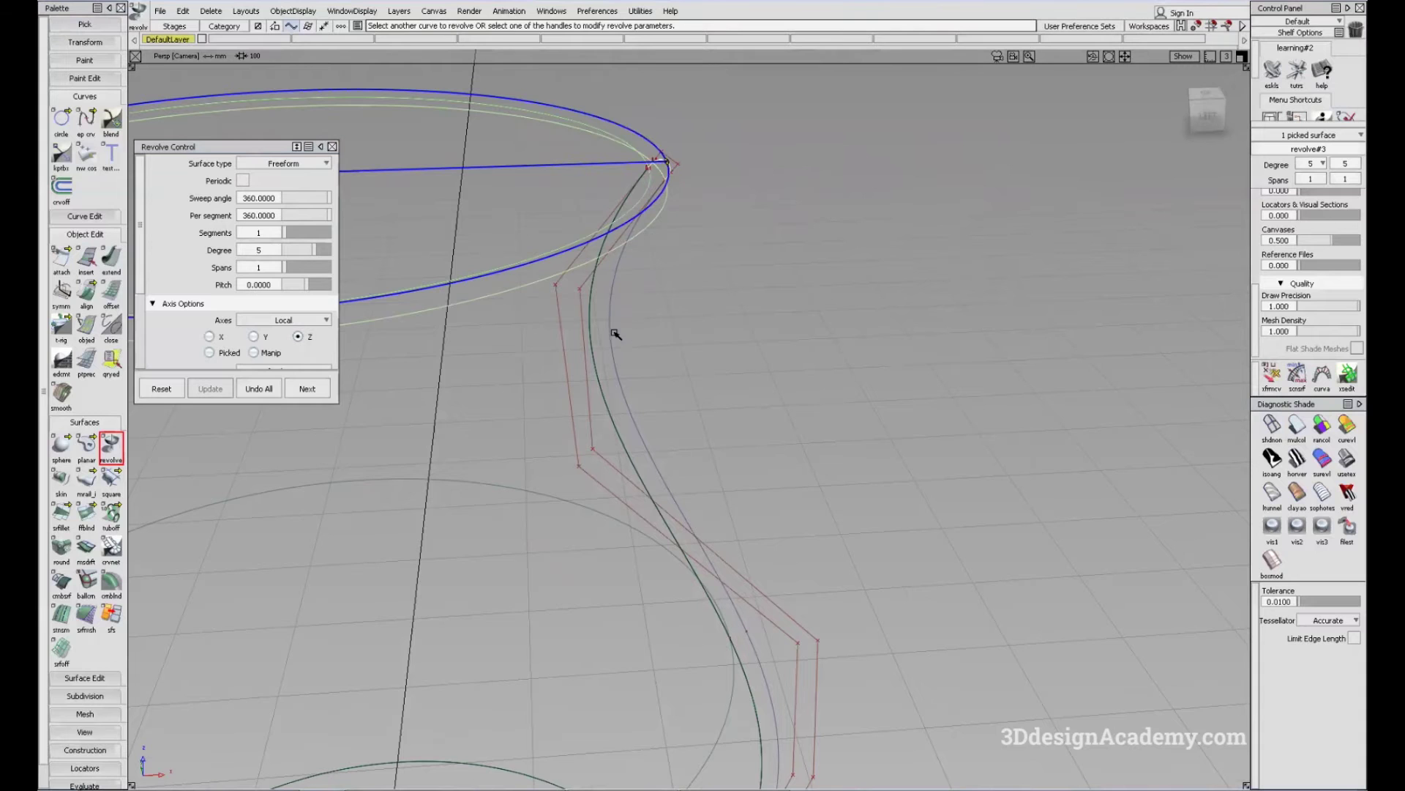
{"action": "left_click_drag", "start_coordinate": [614, 333], "coordinate": [612, 277], "text": "ctrl+shift"}
{"action": "left_click", "coordinate": [613, 282]}
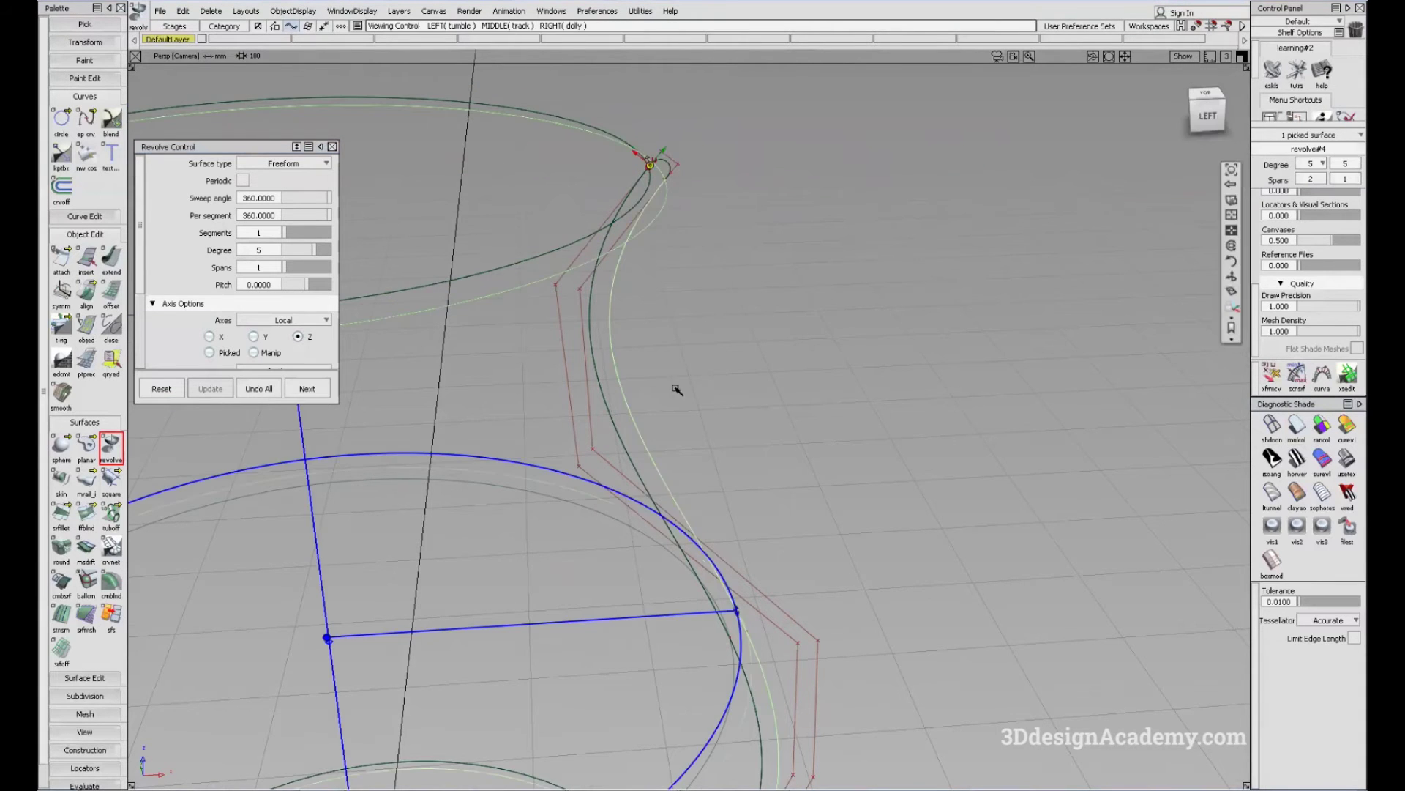
Step: Revolve the outer base curve 360 degrees about its local Z axis
{"action": "middle_click_drag", "start_coordinate": [692, 505], "coordinate": [685, 88], "text": "alt+shift"}
{"action": "left_click_drag", "start_coordinate": [732, 622], "coordinate": [729, 567], "text": "ctrl+shift"}
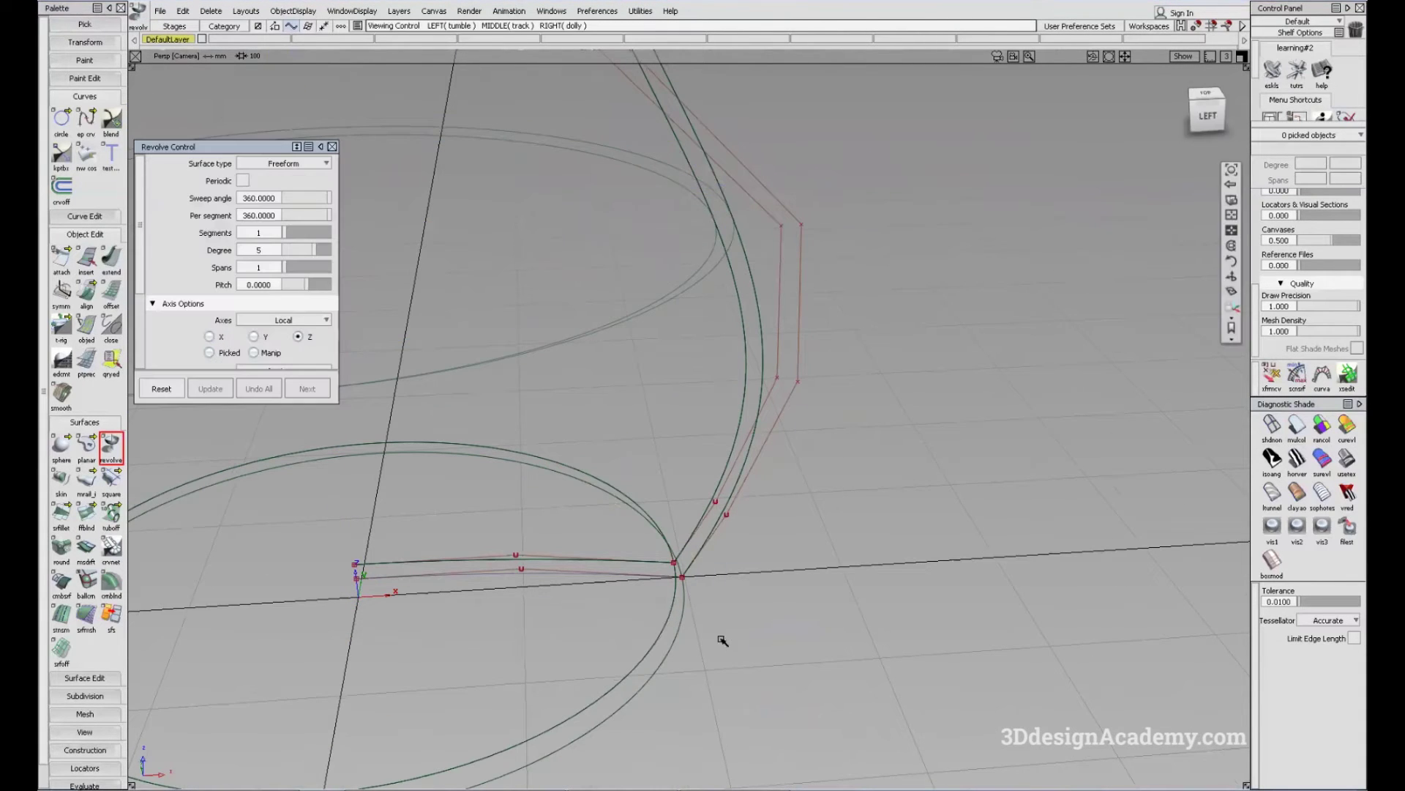
{"action": "left_click_drag", "start_coordinate": [721, 640], "coordinate": [676, 554], "text": "alt+shift"}
{"action": "left_click", "coordinate": [594, 709]}
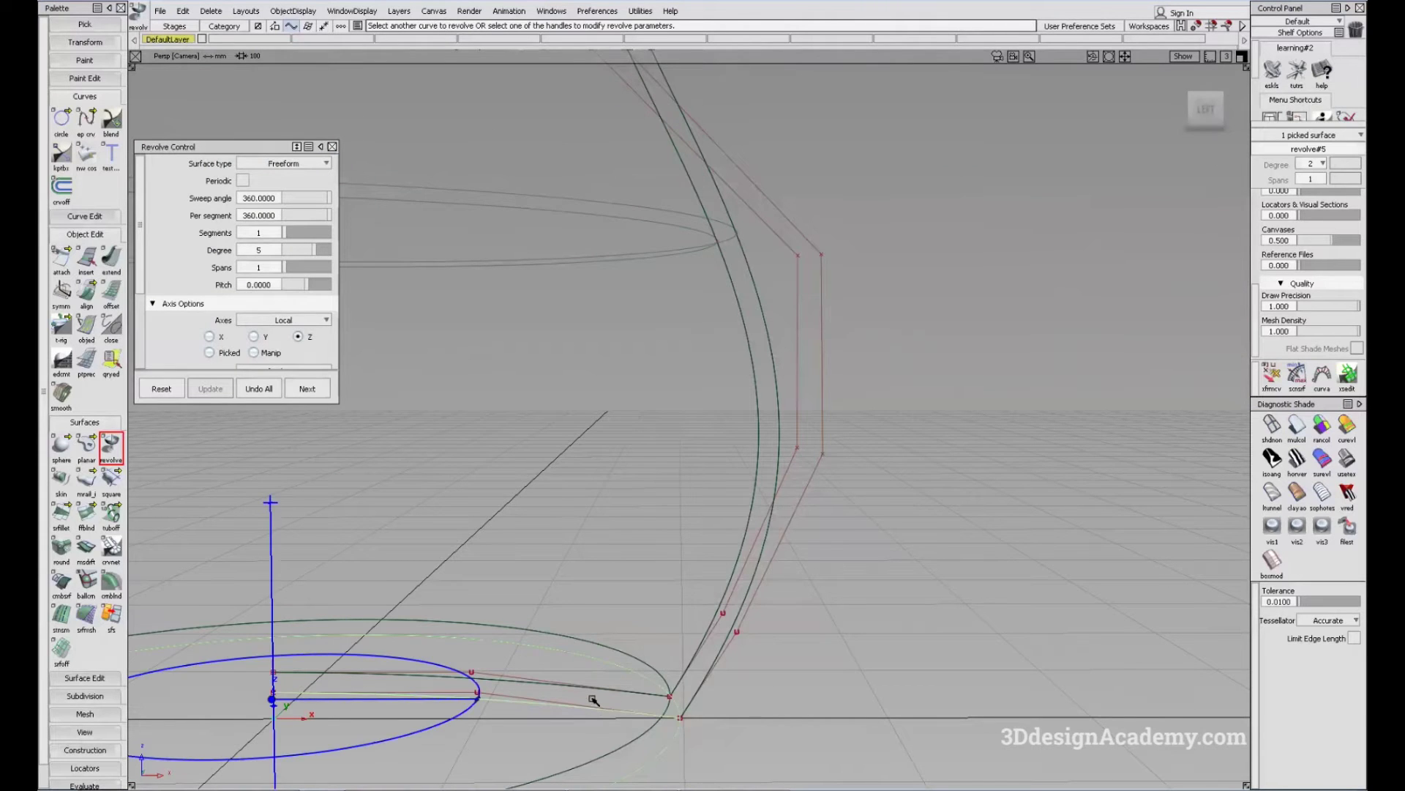
{"action": "left_click_drag", "start_coordinate": [531, 333], "coordinate": [695, 538], "text": "alt+shift"}
{"action": "left_click_drag", "start_coordinate": [707, 543], "coordinate": [693, 472], "text": "ctrl+shift"}
Step: Shade the model and inspect the revolved vessel's body and mouth from several angles
{"action": "left_click", "coordinate": [1296, 425]}
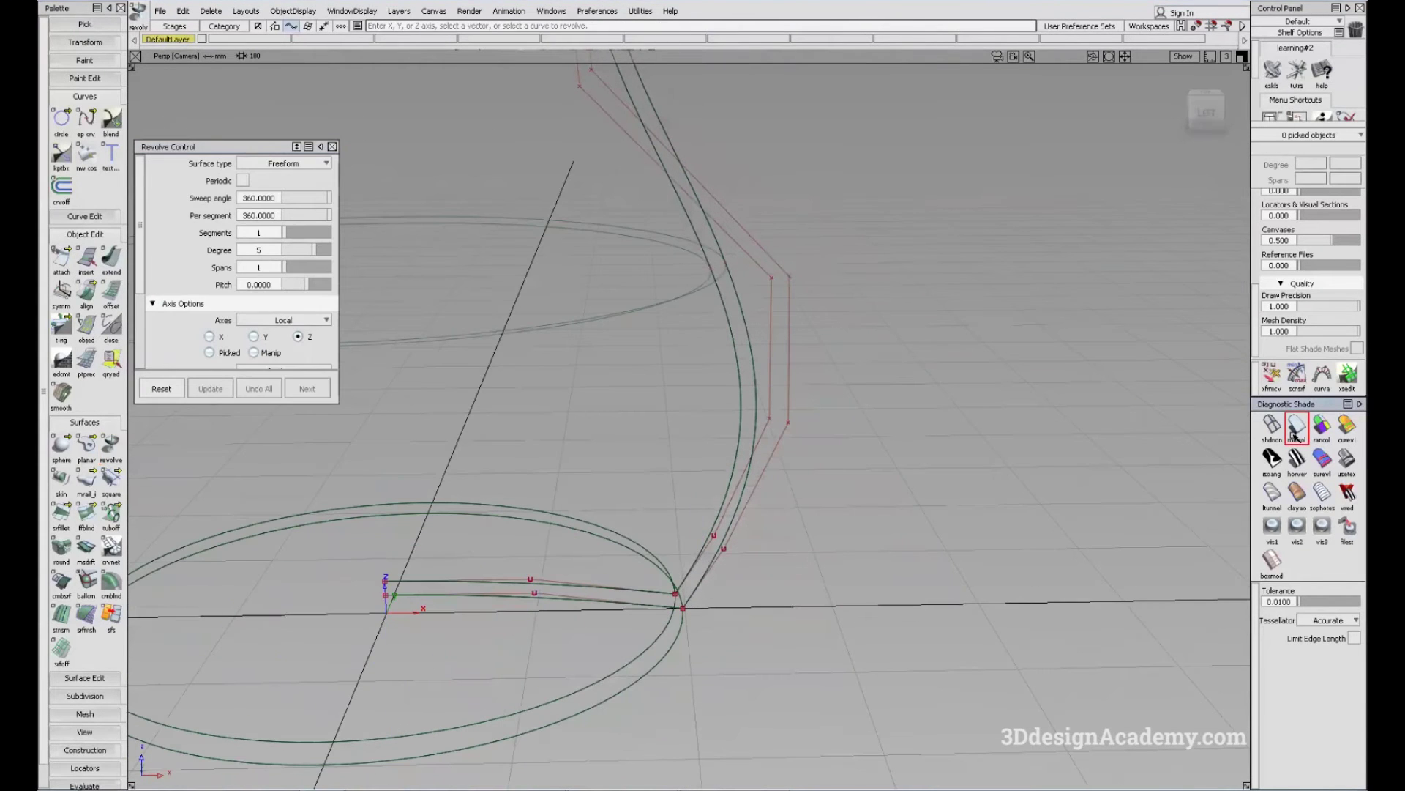
{"action": "right_click_drag", "start_coordinate": [784, 372], "coordinate": [766, 389], "text": "alt+shift"}
{"action": "middle_click_drag", "start_coordinate": [611, 256], "coordinate": [703, 362], "text": "alt+shift"}
{"action": "right_click_drag", "start_coordinate": [701, 363], "coordinate": [679, 396], "text": "alt+shift"}
{"action": "left_click_drag", "start_coordinate": [679, 396], "coordinate": [765, 362], "text": "alt+shift"}
{"action": "right_click_drag", "start_coordinate": [766, 363], "coordinate": [668, 364], "text": "alt+shift"}
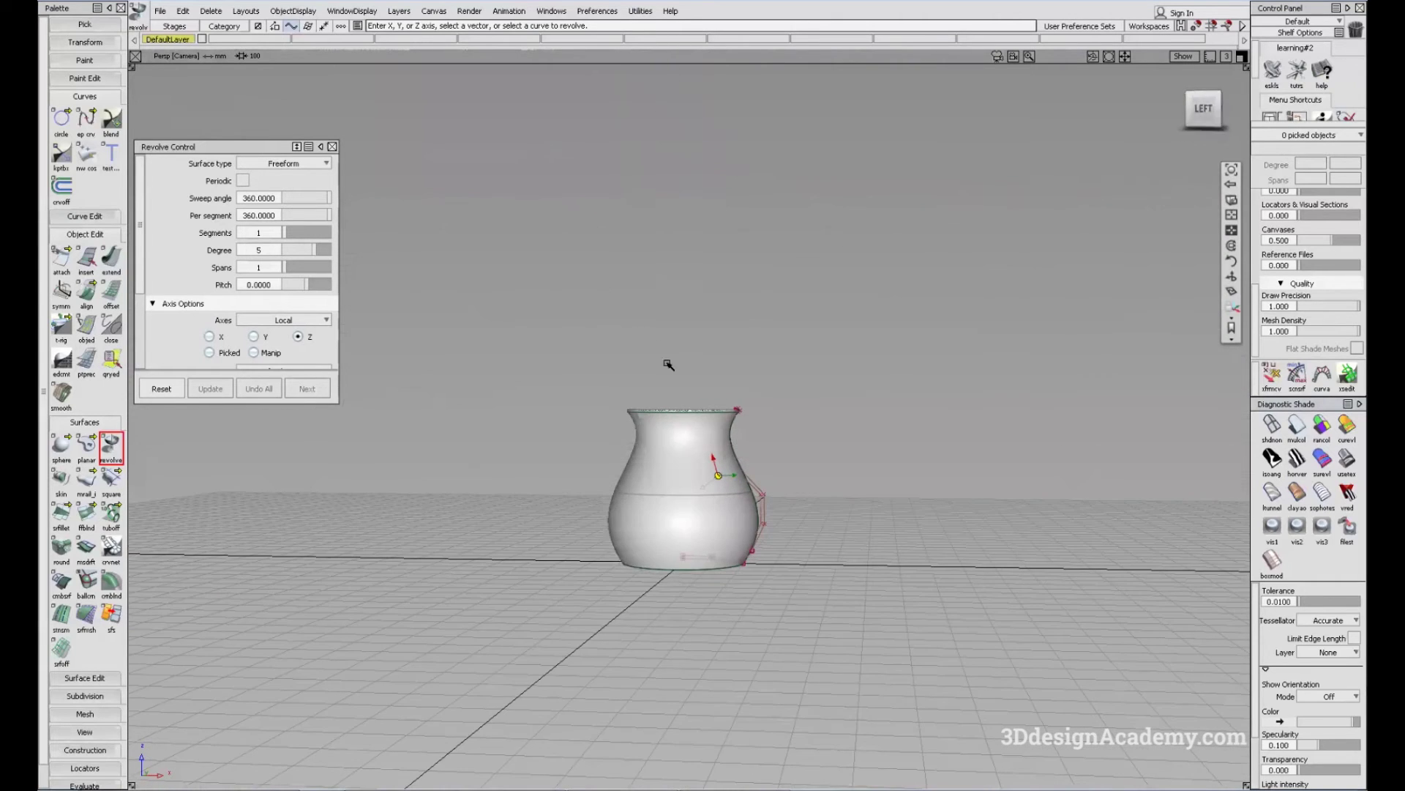
{"action": "left_click_drag", "start_coordinate": [577, 443], "coordinate": [695, 405], "text": "alt+shift"}
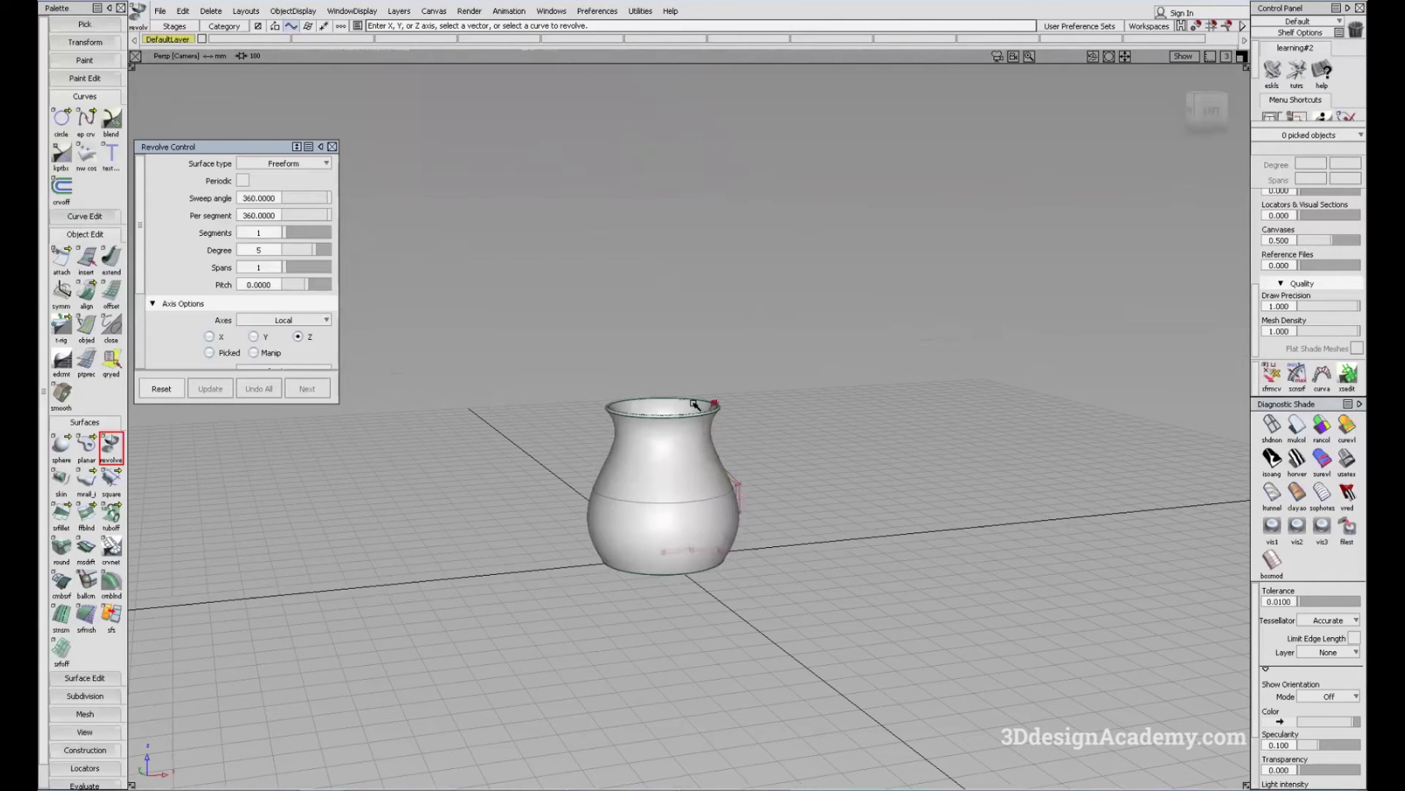
Step: Assign all of the vessel's curves and surfaces to a new layer L1 and hide that layer
{"action": "left_click_drag", "start_coordinate": [568, 302], "coordinate": [584, 473], "text": "ctrl+shift"}
{"action": "left_click_drag", "start_coordinate": [849, 622], "coordinate": [689, 433], "text": "alt+shift"}
{"action": "left_click_drag", "start_coordinate": [534, 266], "coordinate": [525, 457], "text": "ctrl+shift"}
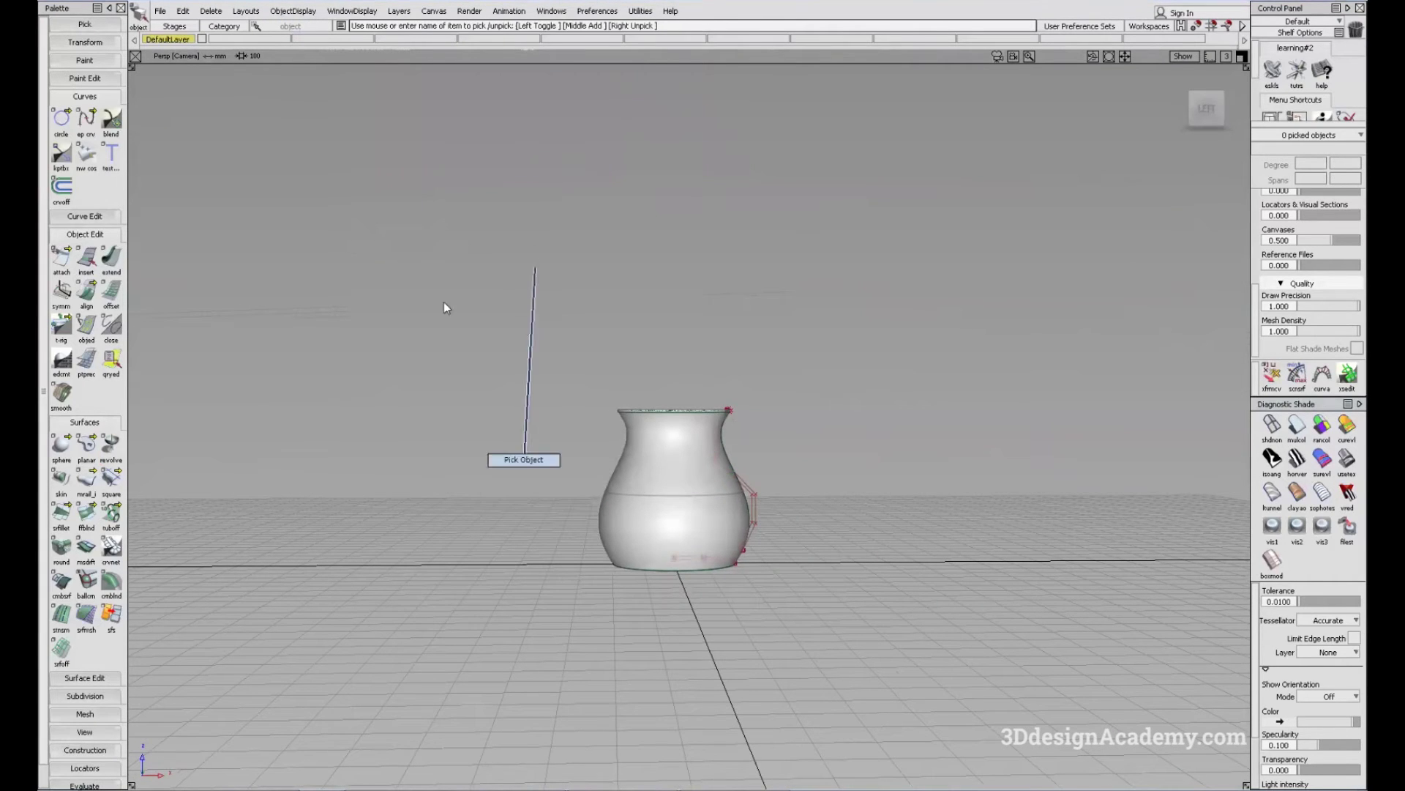
{"action": "left_click_drag", "start_coordinate": [465, 345], "coordinate": [816, 622]}
{"action": "left_click", "coordinate": [401, 11]}
{"action": "left_click", "coordinate": [407, 28]}
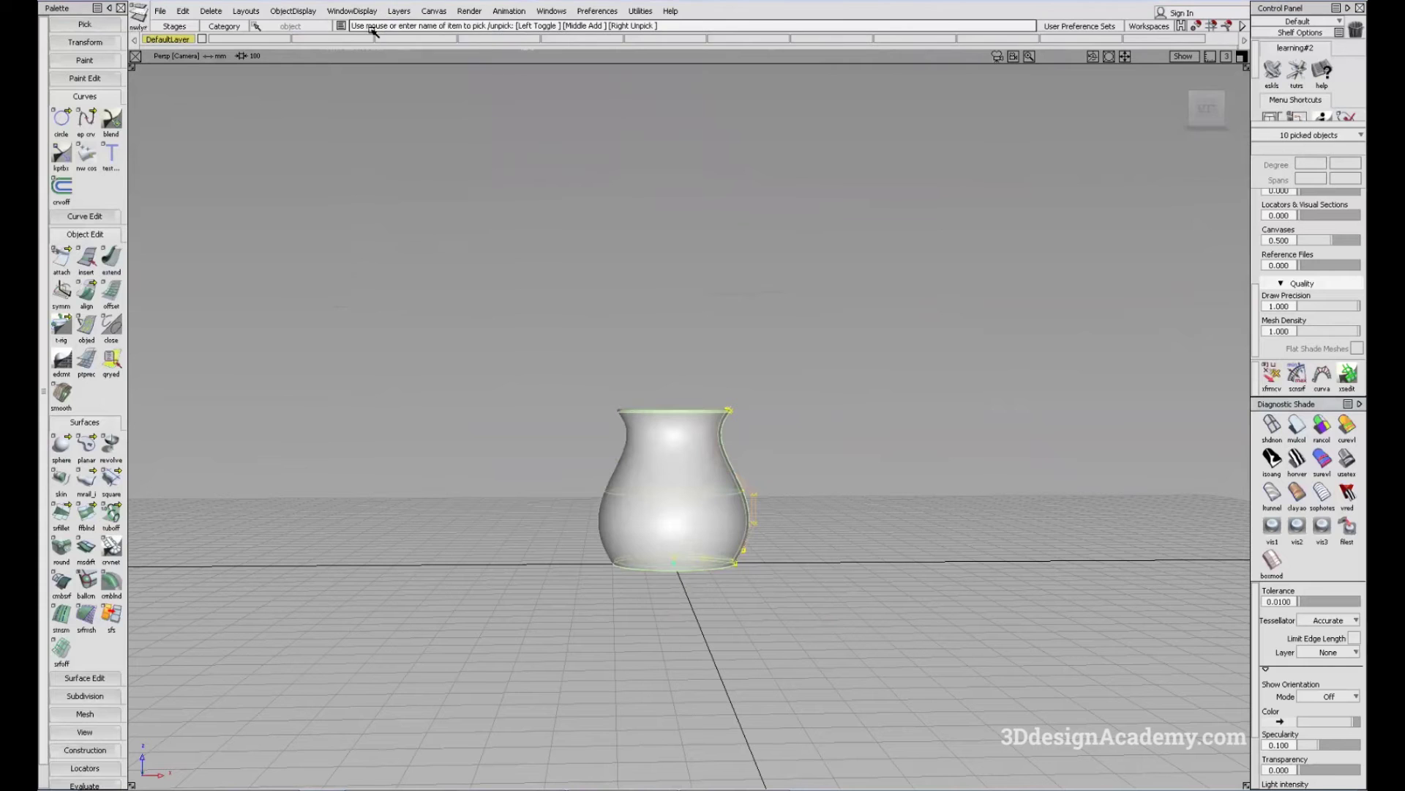
{"action": "left_click", "coordinate": [253, 40]}
{"action": "left_click", "coordinate": [251, 54]}
{"action": "left_click", "coordinate": [271, 40]}
Step: In the Left view, draw a grid-snapped horizontal edit-point curve, two squares wide, centred on the vertical axis three squares above the origin
{"action": "left_click_drag", "start_coordinate": [672, 445], "coordinate": [744, 598], "text": "alt+shift"}
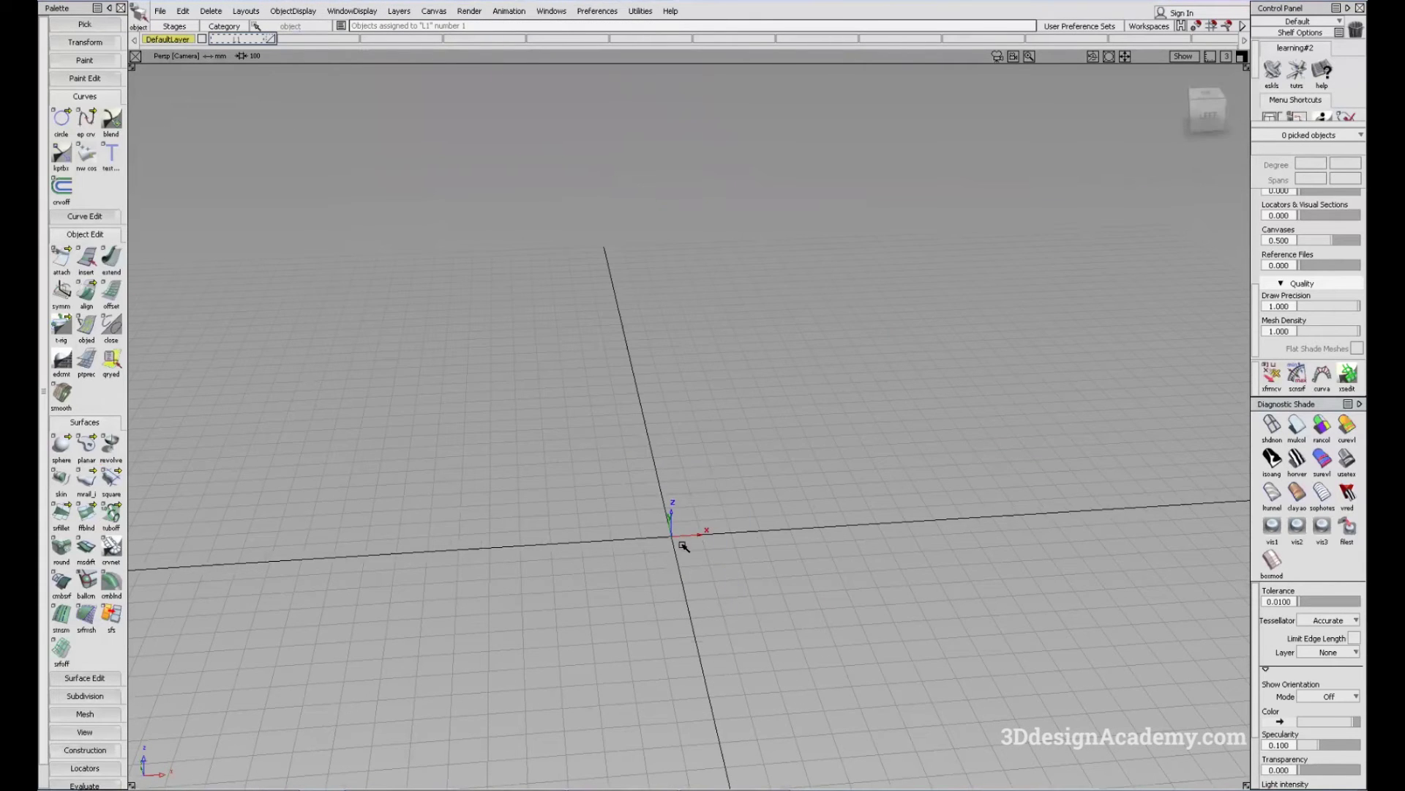
{"action": "left_click_drag", "start_coordinate": [690, 539], "coordinate": [730, 533], "text": "alt+shift"}
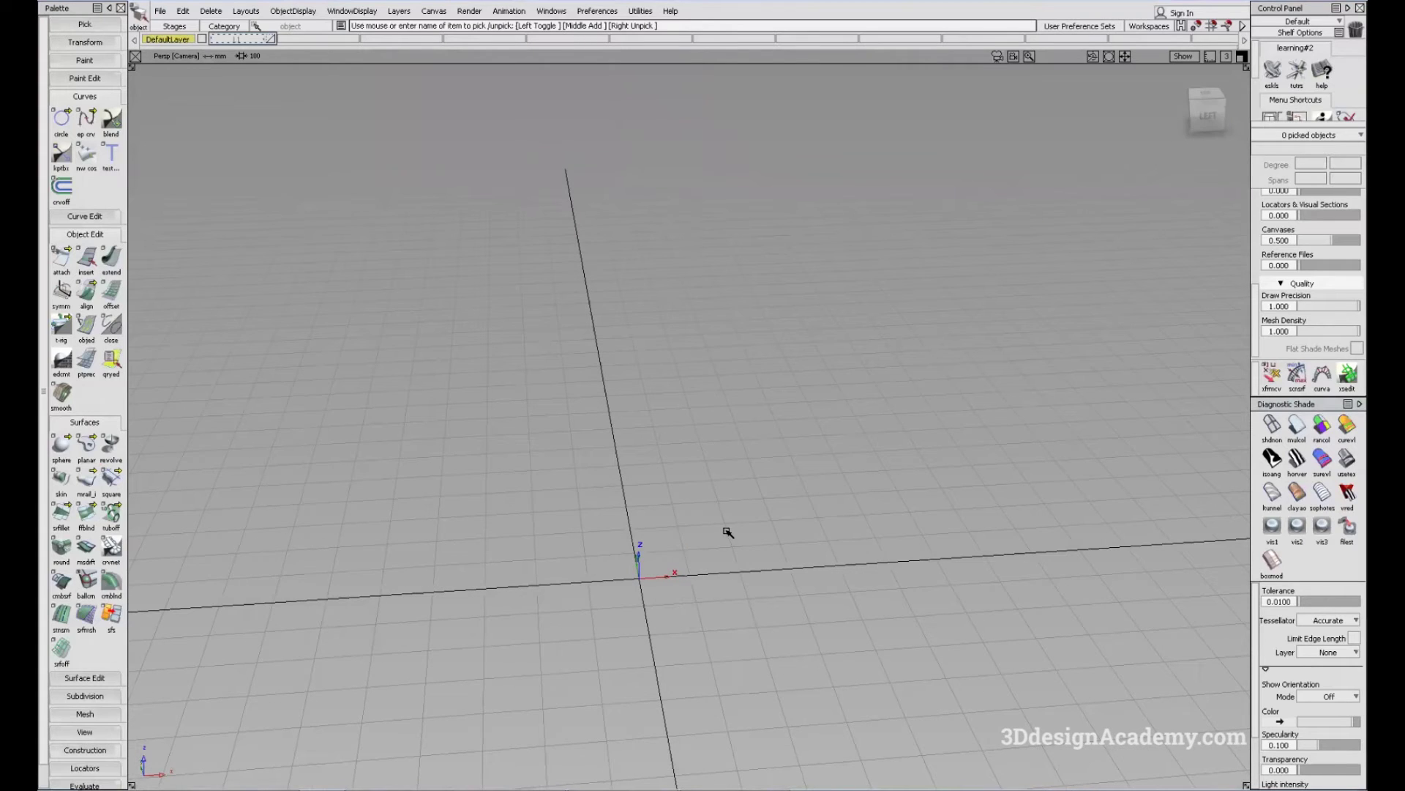
{"action": "key", "text": "F6"}
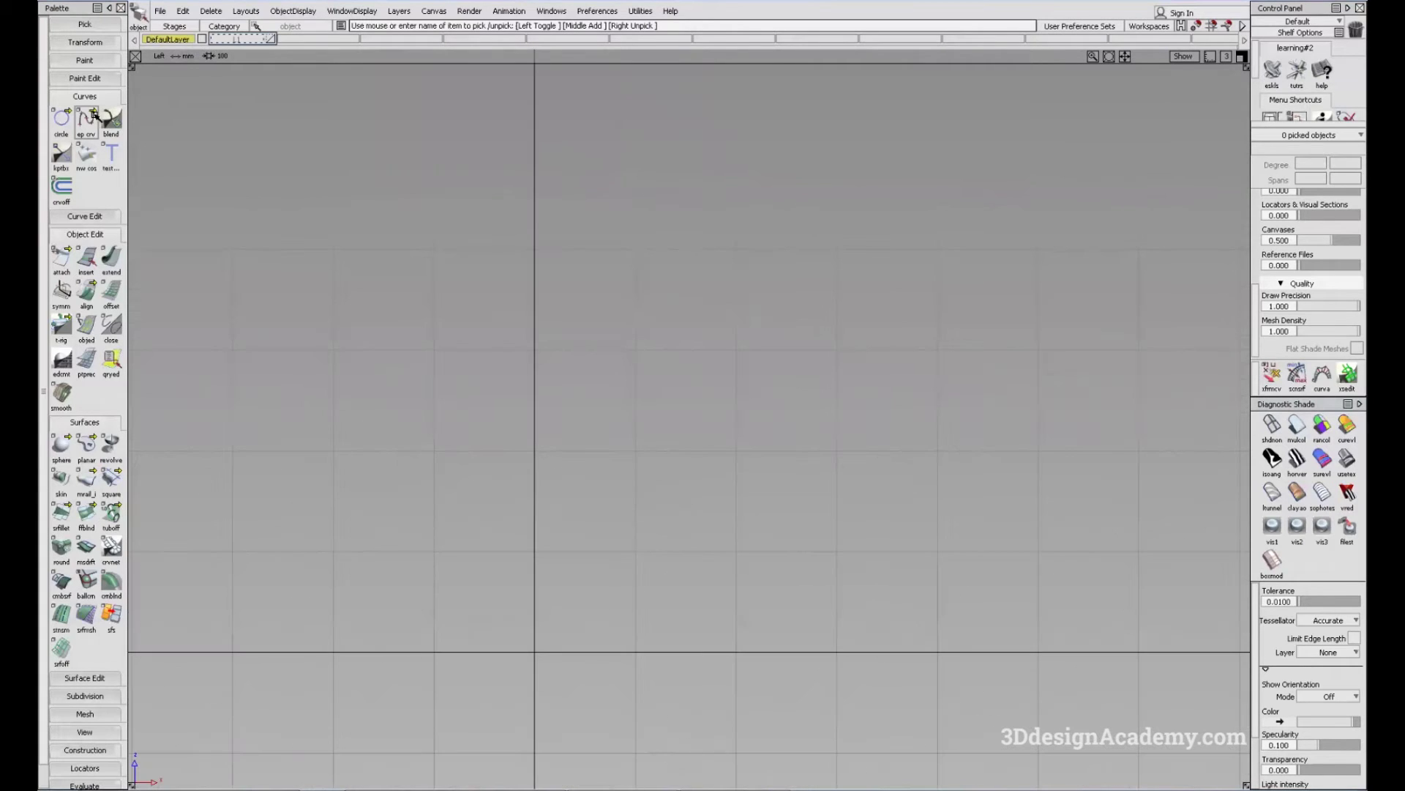
{"action": "middle_click_drag", "start_coordinate": [437, 470], "coordinate": [573, 385], "text": "alt+shift"}
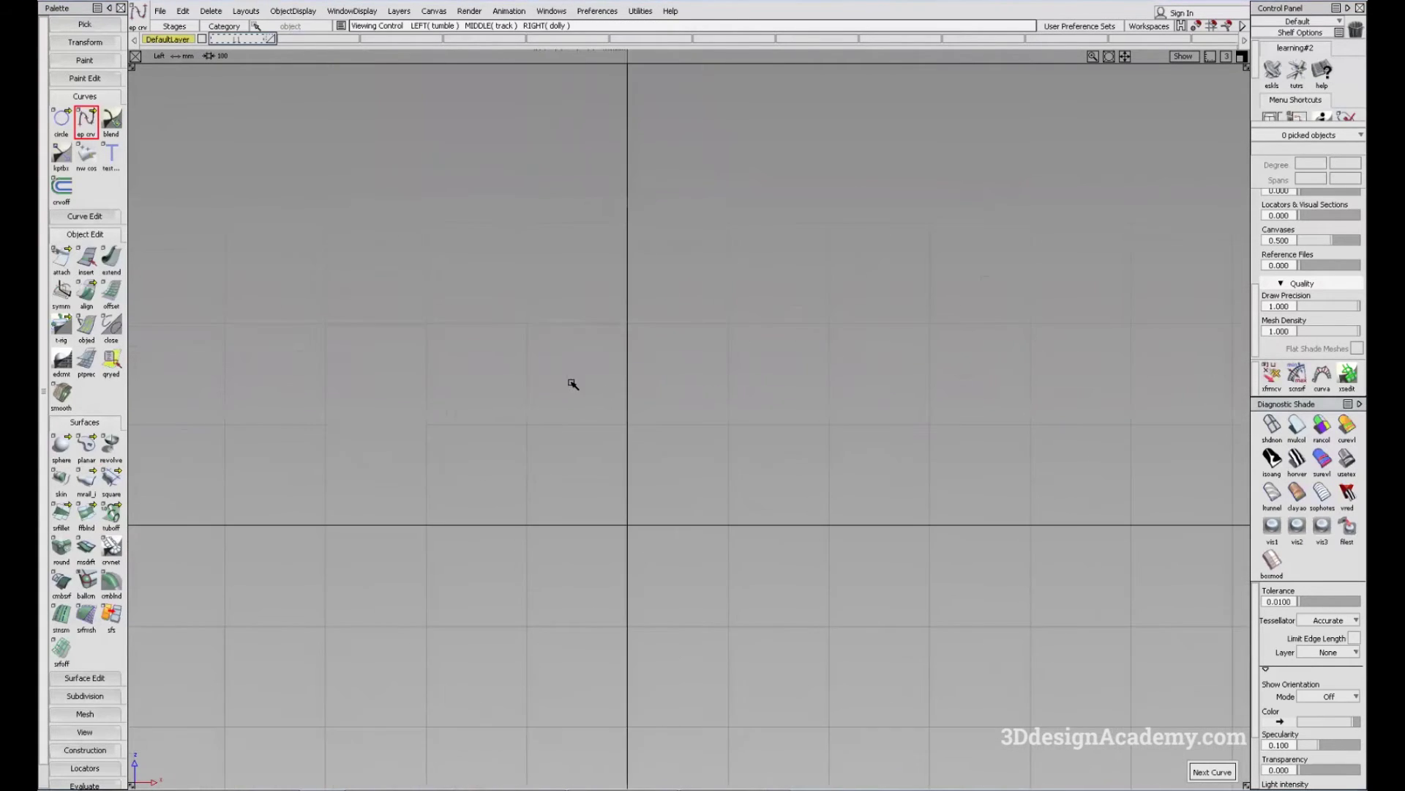
{"action": "middle_click_drag", "start_coordinate": [517, 324], "coordinate": [534, 354], "text": "alt+shift"}
{"action": "middle_click_drag", "start_coordinate": [587, 266], "coordinate": [594, 306], "text": "alt+shift"}
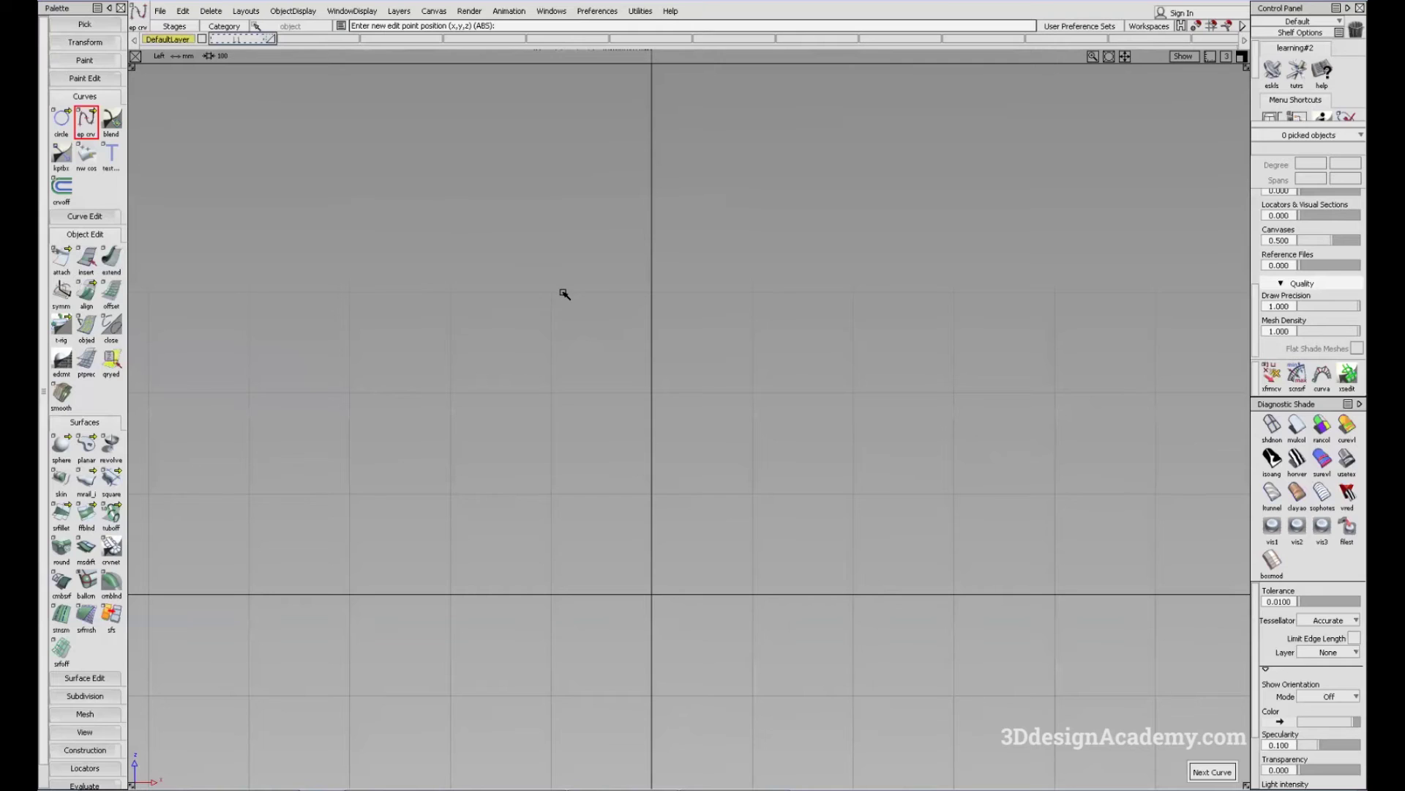
{"action": "key", "text": "ctrl+z"}
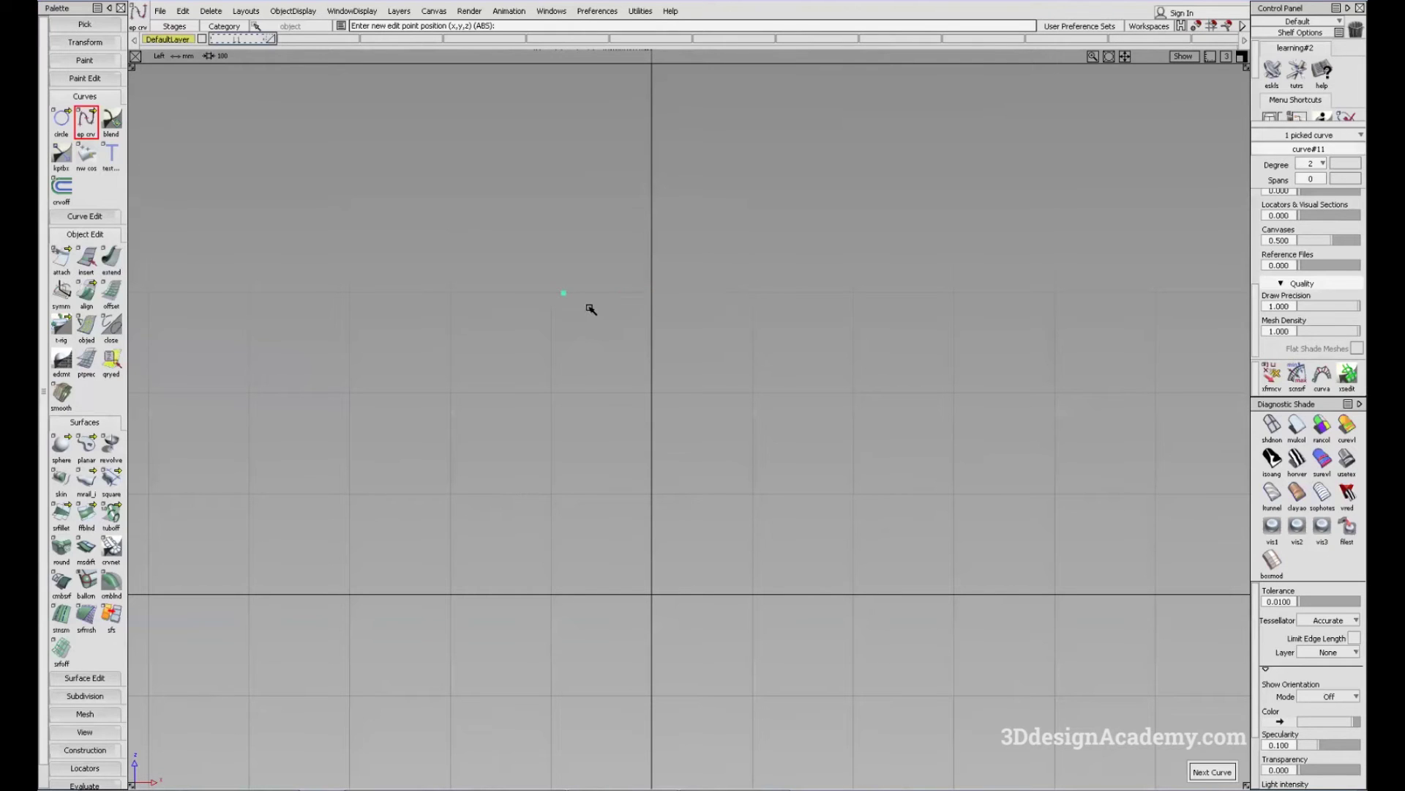
{"action": "key", "text": "ctrl+z"}
{"action": "left_click", "coordinate": [555, 296], "text": "alt"}
{"action": "middle_click_drag", "start_coordinate": [663, 301], "coordinate": [753, 304]}
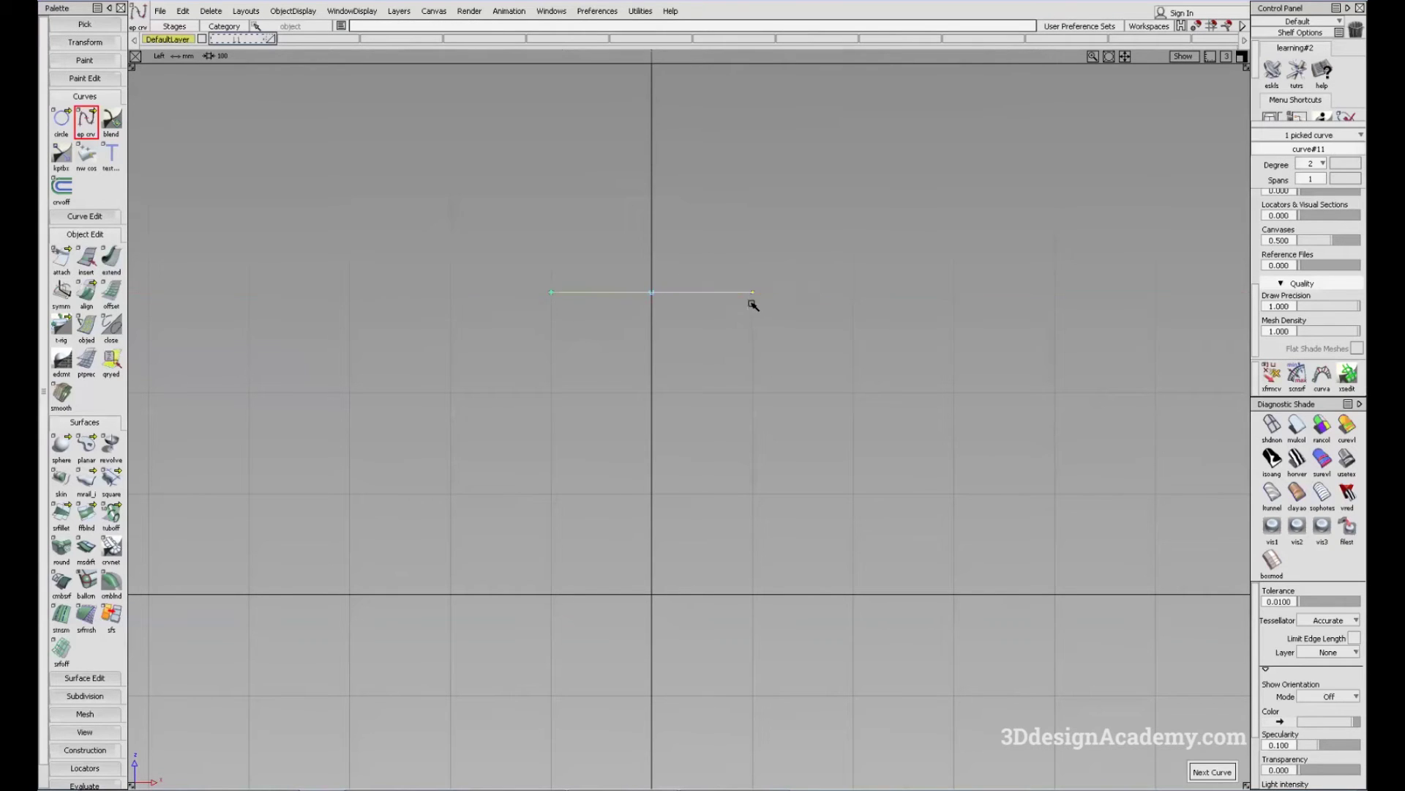
Step: Raise the new curve's middle control point straight up by about one grid square to form a symmetrical arch
{"action": "mouse_move", "coordinate": [697, 391]}
{"action": "left_mouse_down", "text": "ctrl+shift"}
{"action": "mouse_move", "coordinate": [604, 293]}
{"action": "mouse_move", "coordinate": [637, 300]}
{"action": "left_mouse_up", "text": "ctrl+shift"}
{"action": "left_click_drag", "start_coordinate": [630, 273], "coordinate": [693, 320]}
{"action": "middle_click_drag", "start_coordinate": [696, 314], "coordinate": [698, 399], "text": "ctrl+shift"}
{"action": "mouse_move", "coordinate": [696, 409]}
{"action": "left_mouse_down"}
{"action": "mouse_move", "coordinate": [711, 275]}
{"action": "mouse_move", "coordinate": [686, 279]}
{"action": "left_mouse_up"}
{"action": "key", "text": "ctrl+z"}
{"action": "right_click_drag", "start_coordinate": [692, 327], "coordinate": [711, 226]}
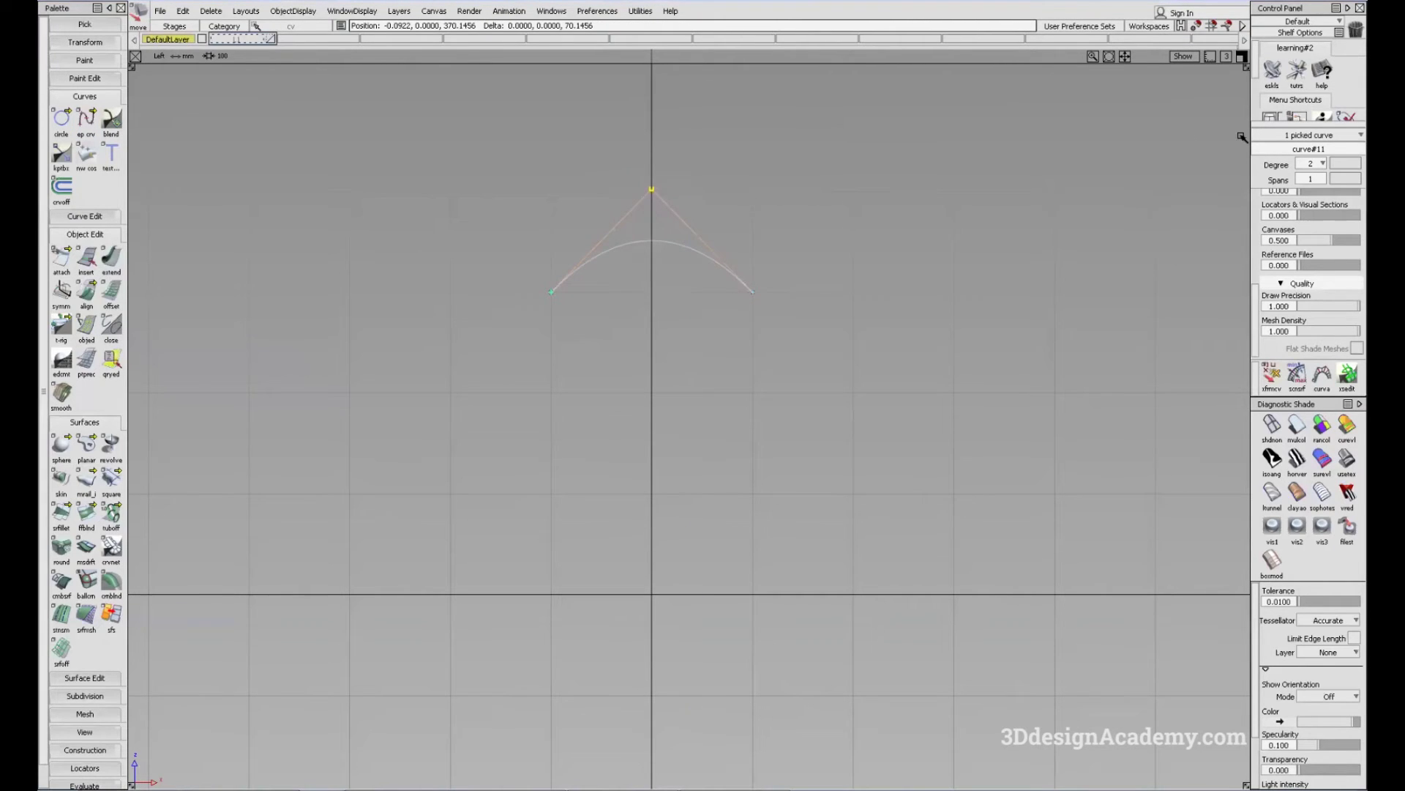
Step: Rebuild the arched curve with degree 5 and 2 spans
{"action": "left_click", "coordinate": [1316, 162]}
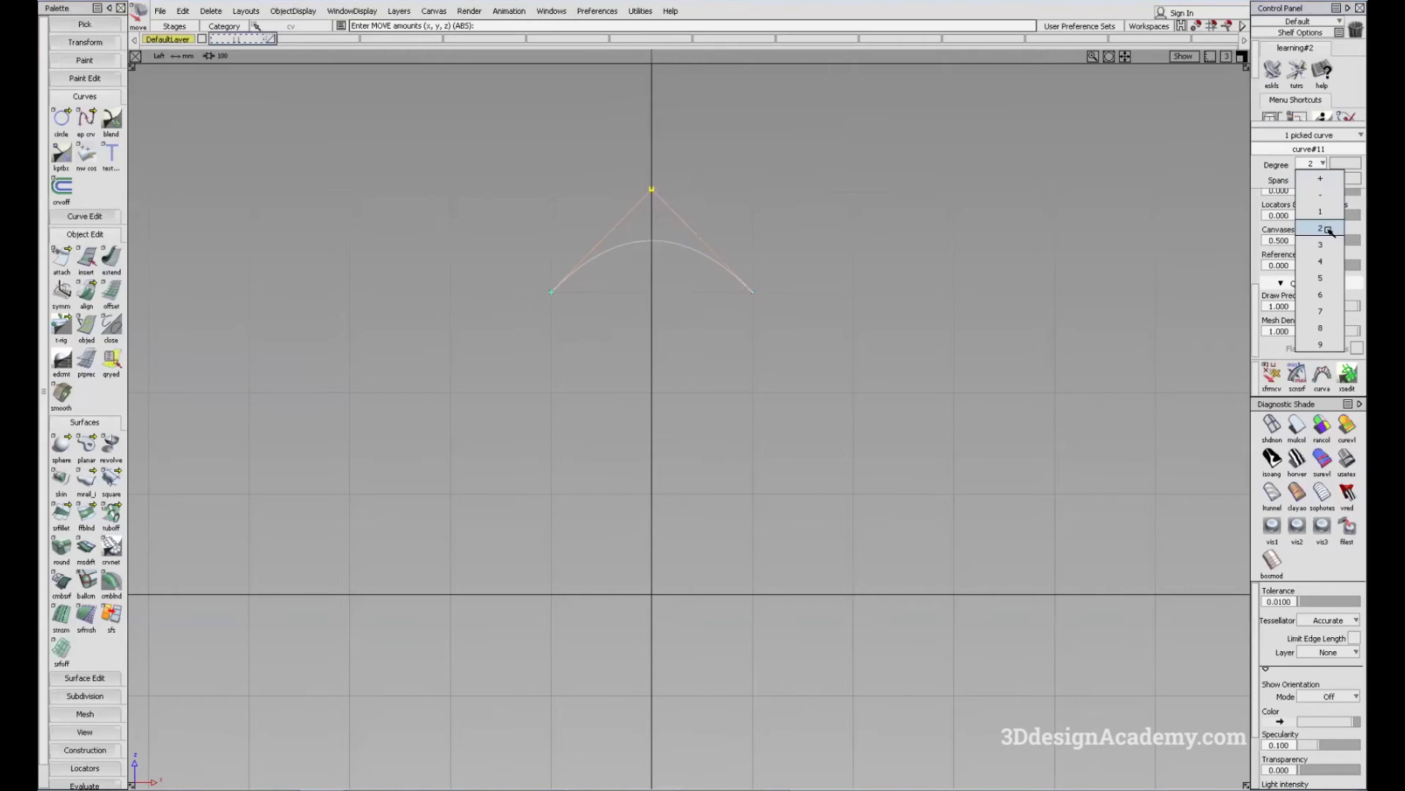
{"action": "left_click", "coordinate": [1321, 278]}
{"action": "left_click", "coordinate": [1321, 179]}
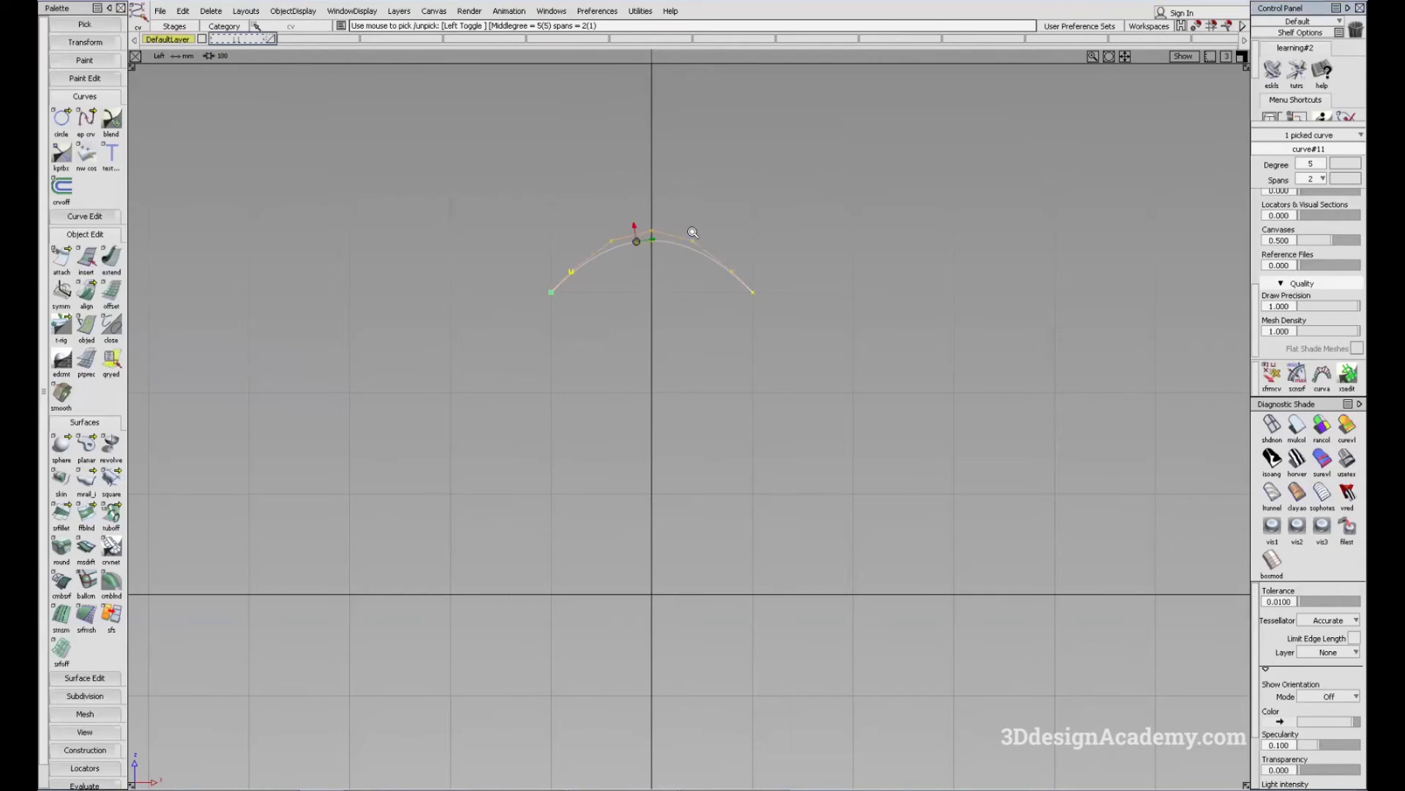
Step: Move the arch's inner control points outward on both sides so they line up vertically above the curve's endpoints
{"action": "right_click_drag", "start_coordinate": [692, 232], "coordinate": [740, 234], "text": "alt+shift"}
{"action": "left_click_drag", "start_coordinate": [575, 423], "coordinate": [542, 294], "text": "ctrl+shift"}
{"action": "left_click", "coordinate": [537, 289]}
{"action": "mouse_move", "coordinate": [576, 395]}
{"action": "middle_mouse_down", "text": "ctrl+shift"}
{"action": "mouse_move", "coordinate": [542, 304]}
{"action": "mouse_move", "coordinate": [505, 340]}
{"action": "middle_mouse_up", "text": "ctrl+shift"}
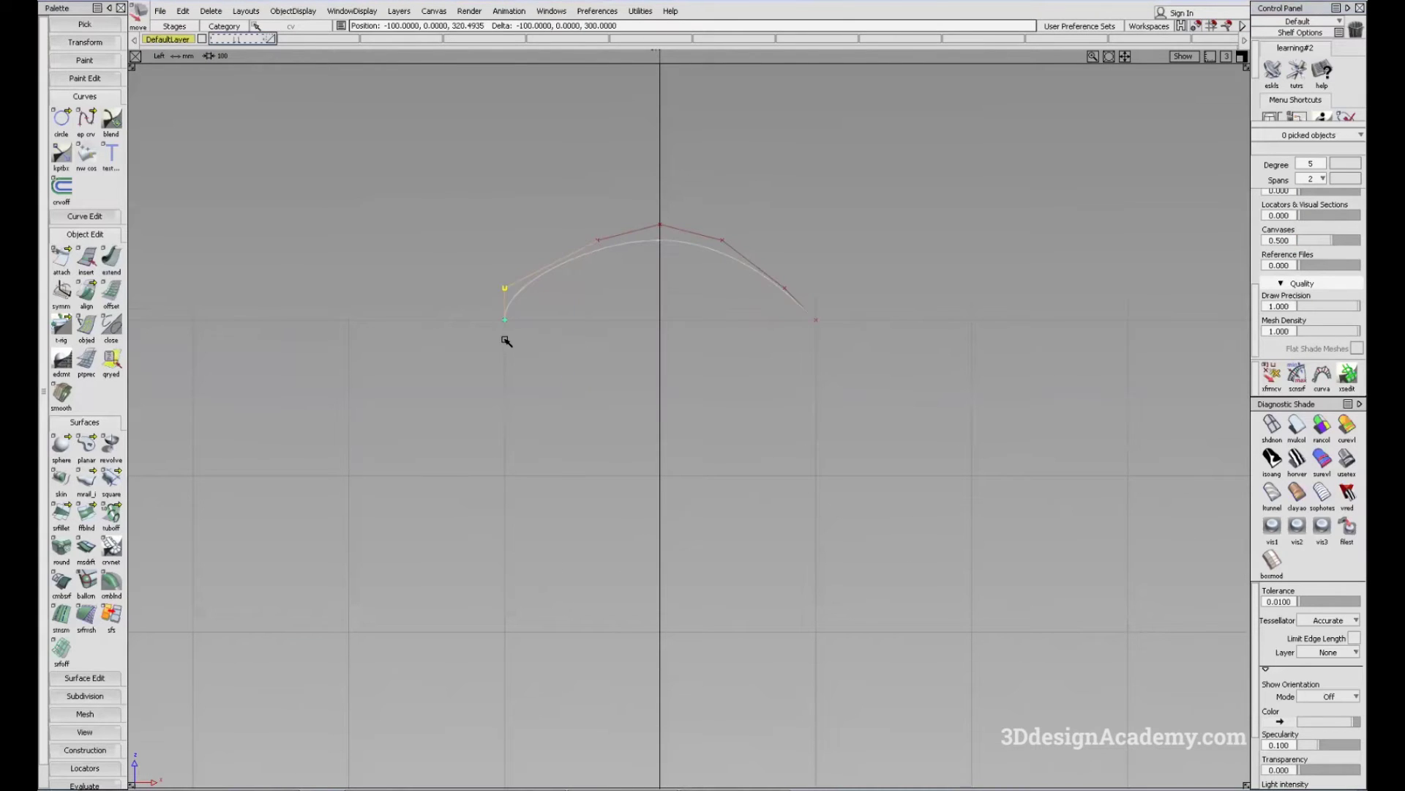
{"action": "middle_click_drag", "start_coordinate": [598, 241], "coordinate": [502, 267]}
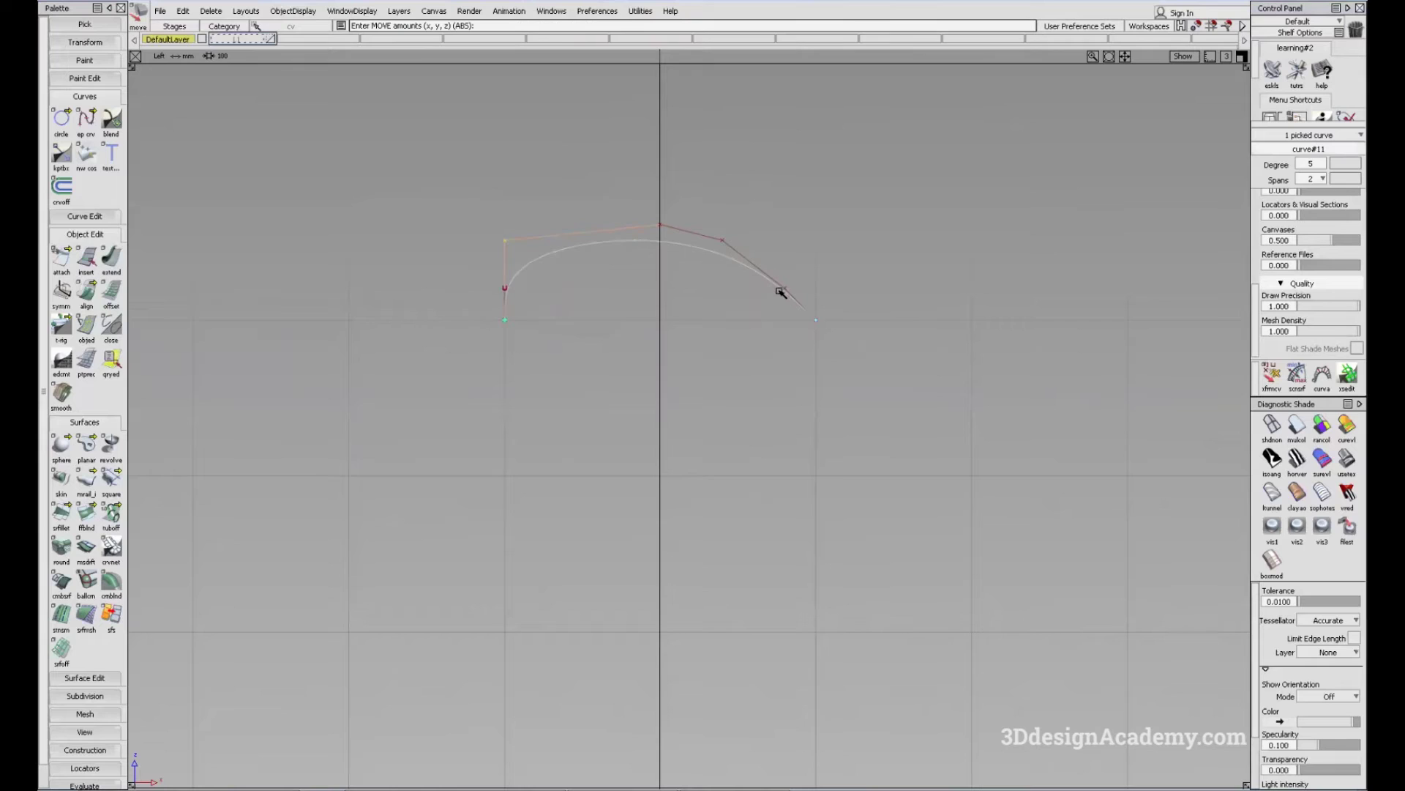
{"action": "middle_click", "coordinate": [818, 256], "text": "alt"}
{"action": "left_click_drag", "start_coordinate": [601, 347], "coordinate": [587, 289], "text": "ctrl+shift"}
{"action": "left_click_drag", "start_coordinate": [495, 216], "coordinate": [533, 260]}
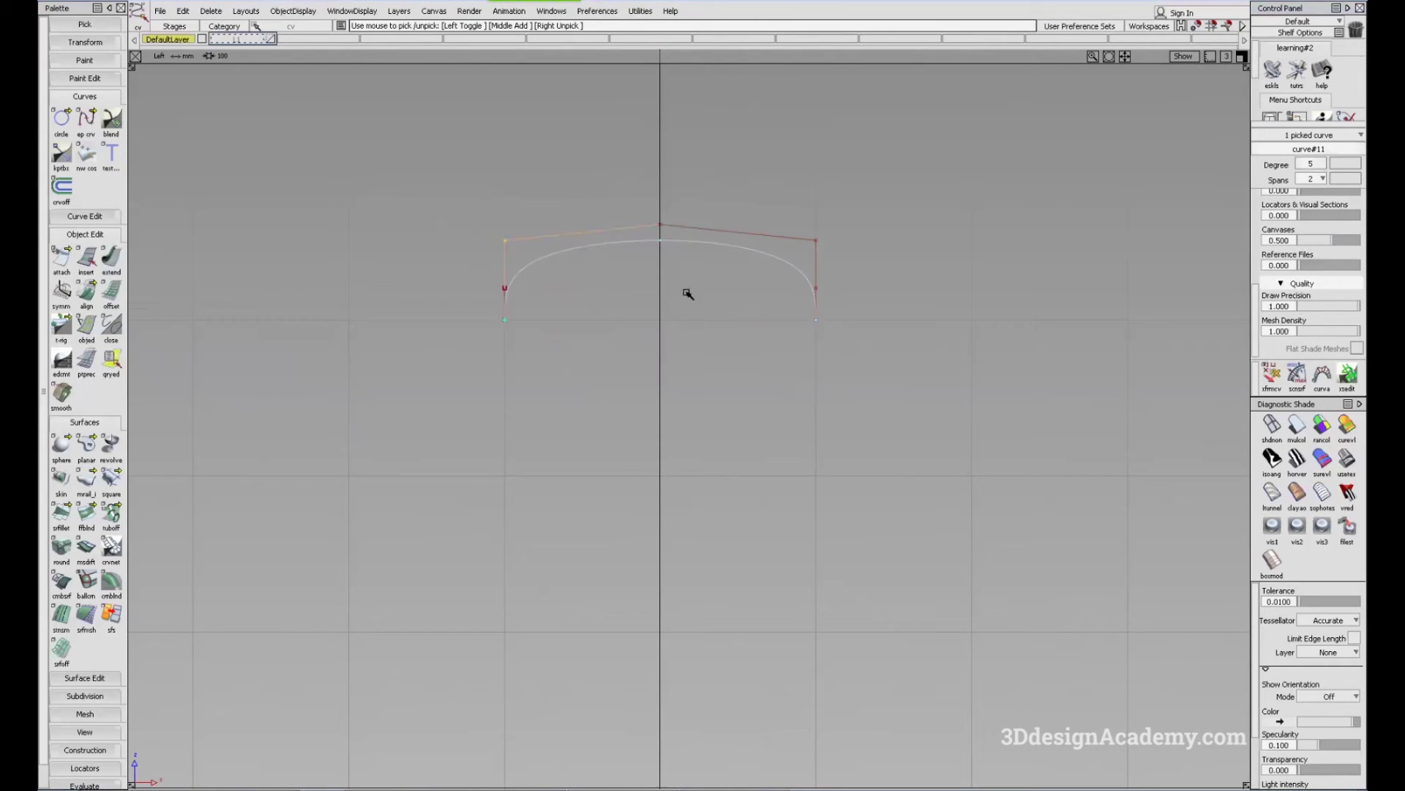
Step: Raise the two corner control points level with the middle one, and pull the points beneath them up close to the corners
{"action": "middle_click_drag", "start_coordinate": [688, 294], "coordinate": [675, 220], "text": "ctrl+shift"}
{"action": "right_click", "coordinate": [674, 213], "text": "ctrl"}
{"action": "left_click", "coordinate": [814, 242]}
{"action": "right_click", "coordinate": [726, 217], "text": "ctrl"}
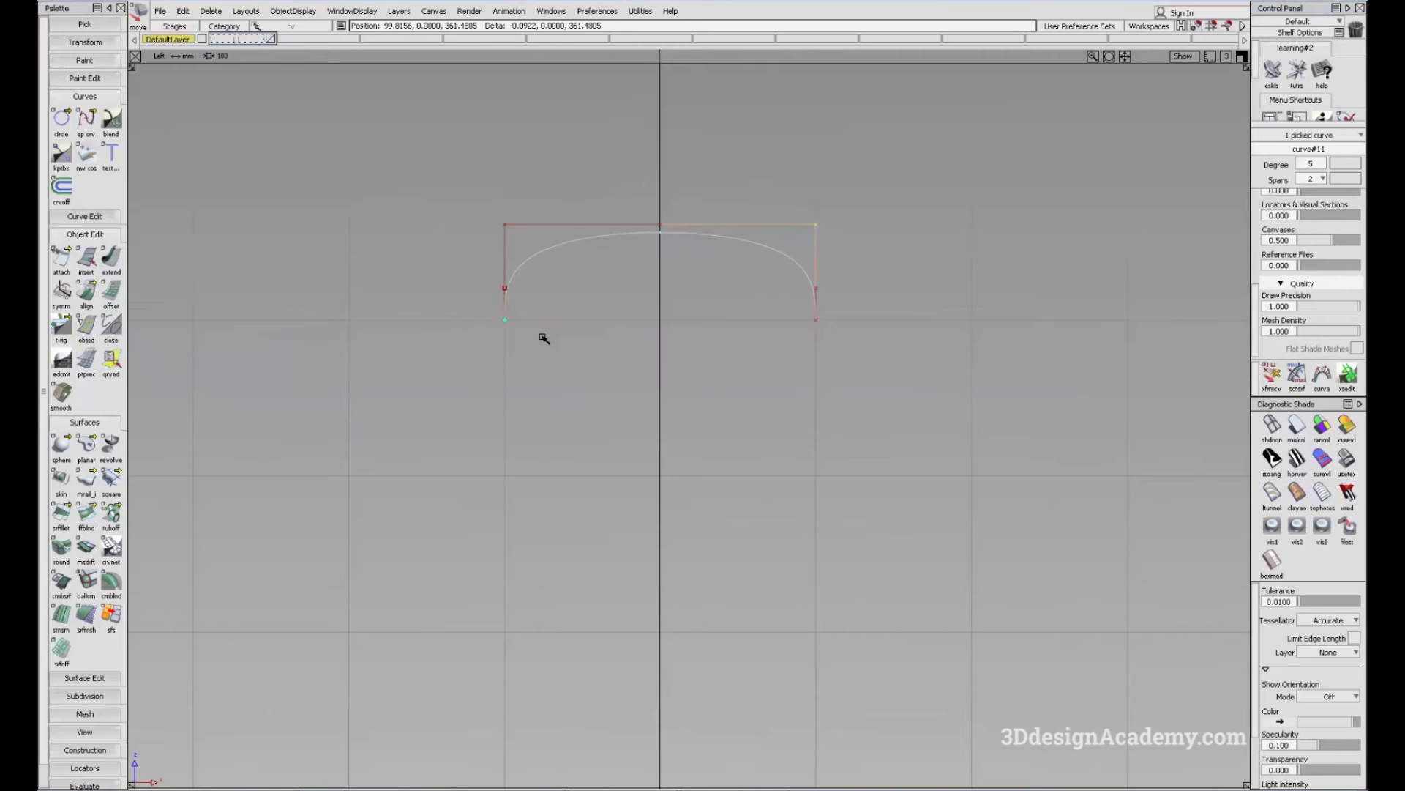
{"action": "left_click_drag", "start_coordinate": [471, 272], "coordinate": [876, 299], "text": "ctrl+shift"}
{"action": "right_click_drag", "start_coordinate": [714, 337], "coordinate": [716, 295]}
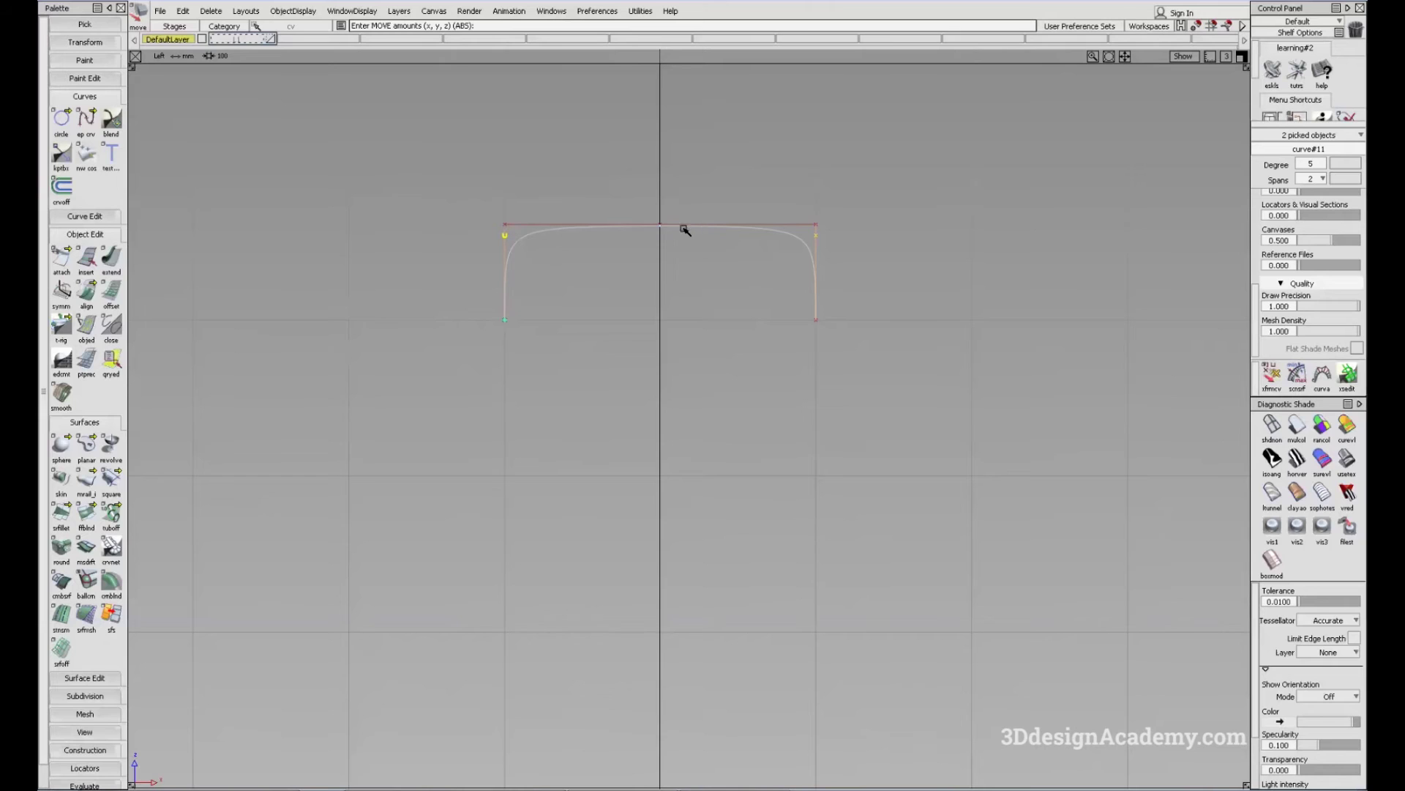
Step: Try to scale the arch's two upper corner control points
{"action": "middle_click_drag", "start_coordinate": [689, 284], "coordinate": [696, 301], "text": "alt+shift"}
{"action": "left_click_drag", "start_coordinate": [645, 273], "coordinate": [603, 254], "text": "ctrl+shift"}
{"action": "left_click_drag", "start_coordinate": [465, 240], "coordinate": [522, 240], "text": "ctrl+shift"}
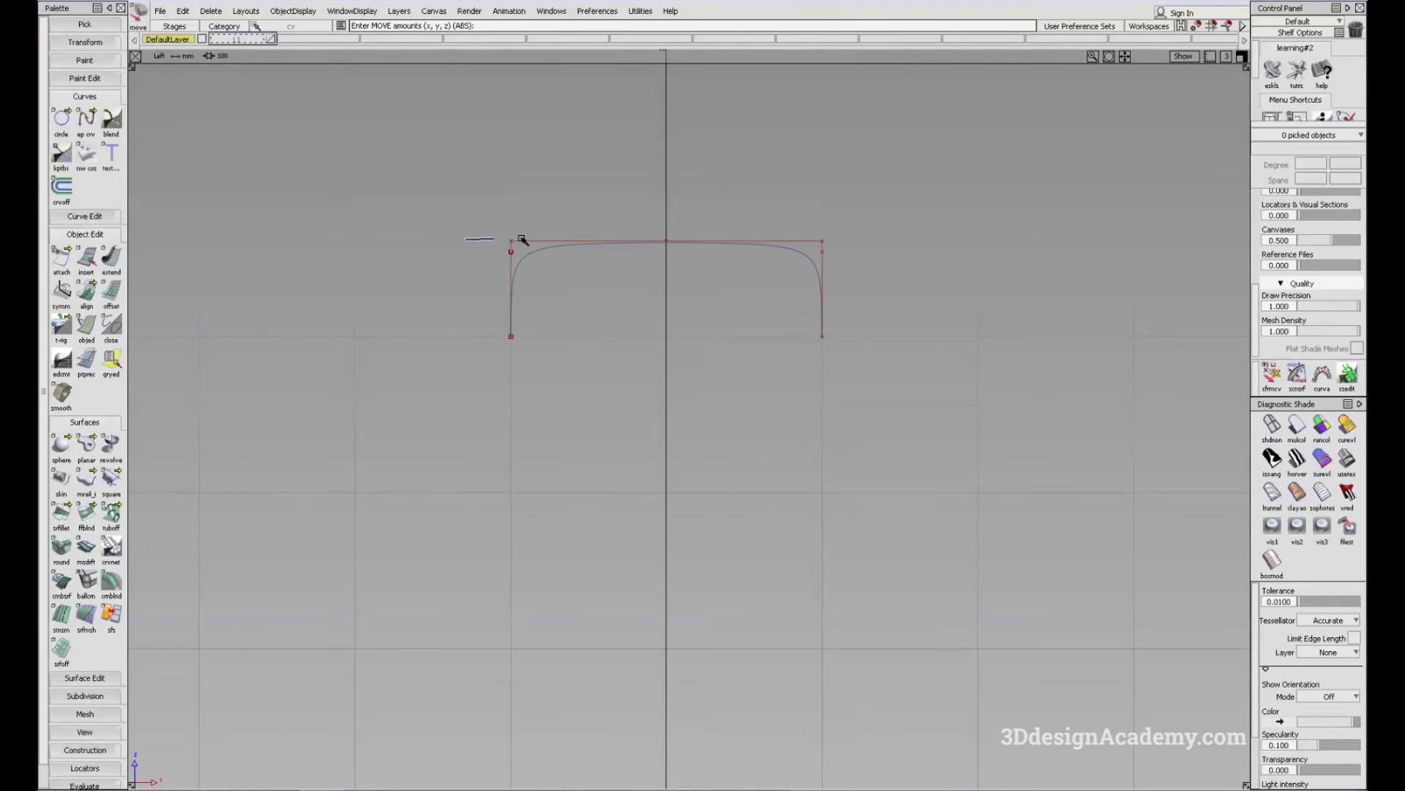
{"action": "left_click", "coordinate": [514, 244]}
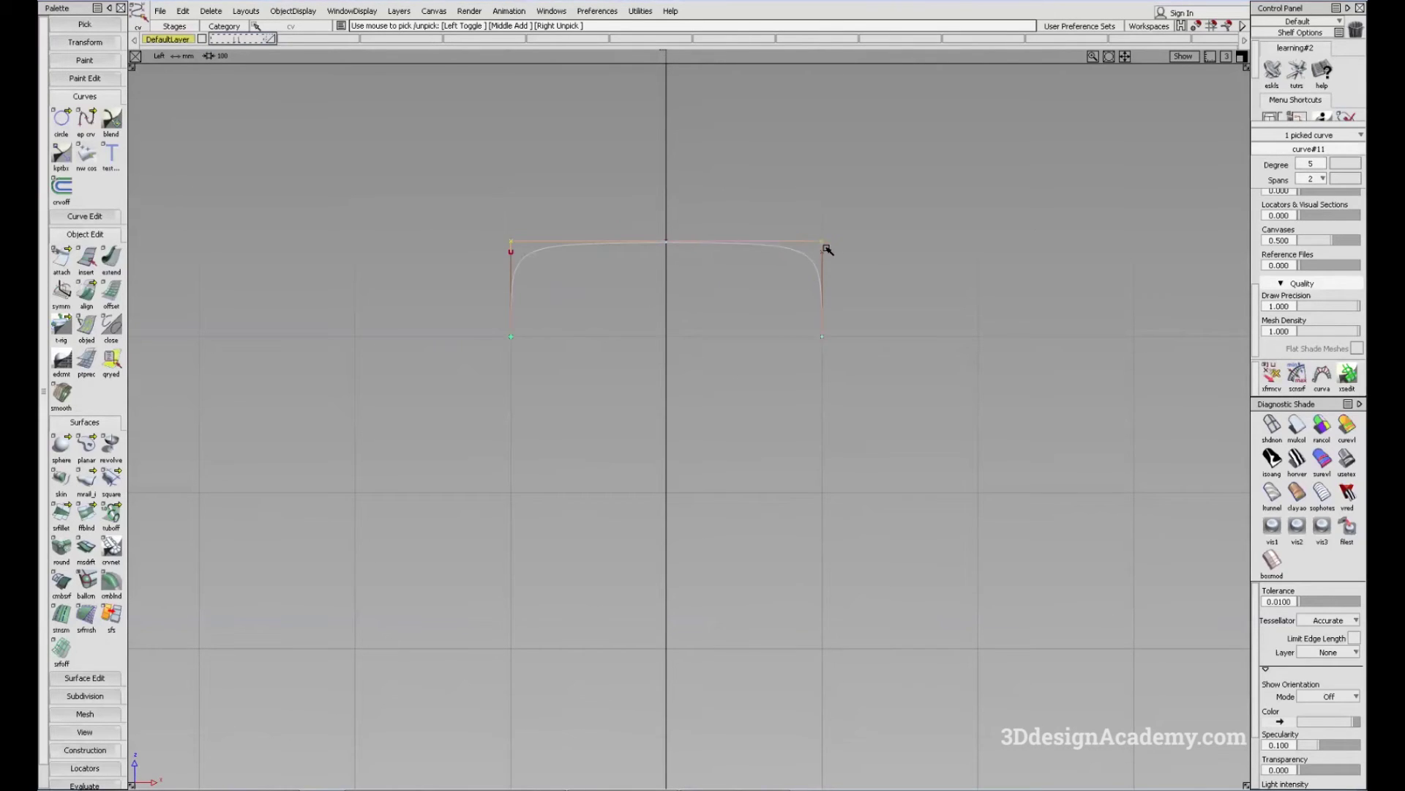
{"action": "right_click_drag", "start_coordinate": [723, 244], "coordinate": [696, 291], "text": "alt+shift"}
{"action": "middle_click_drag", "start_coordinate": [696, 291], "coordinate": [597, 341], "text": "alt+shift"}
{"action": "left_click_drag", "start_coordinate": [597, 339], "coordinate": [598, 339], "text": "ctrl+shift"}
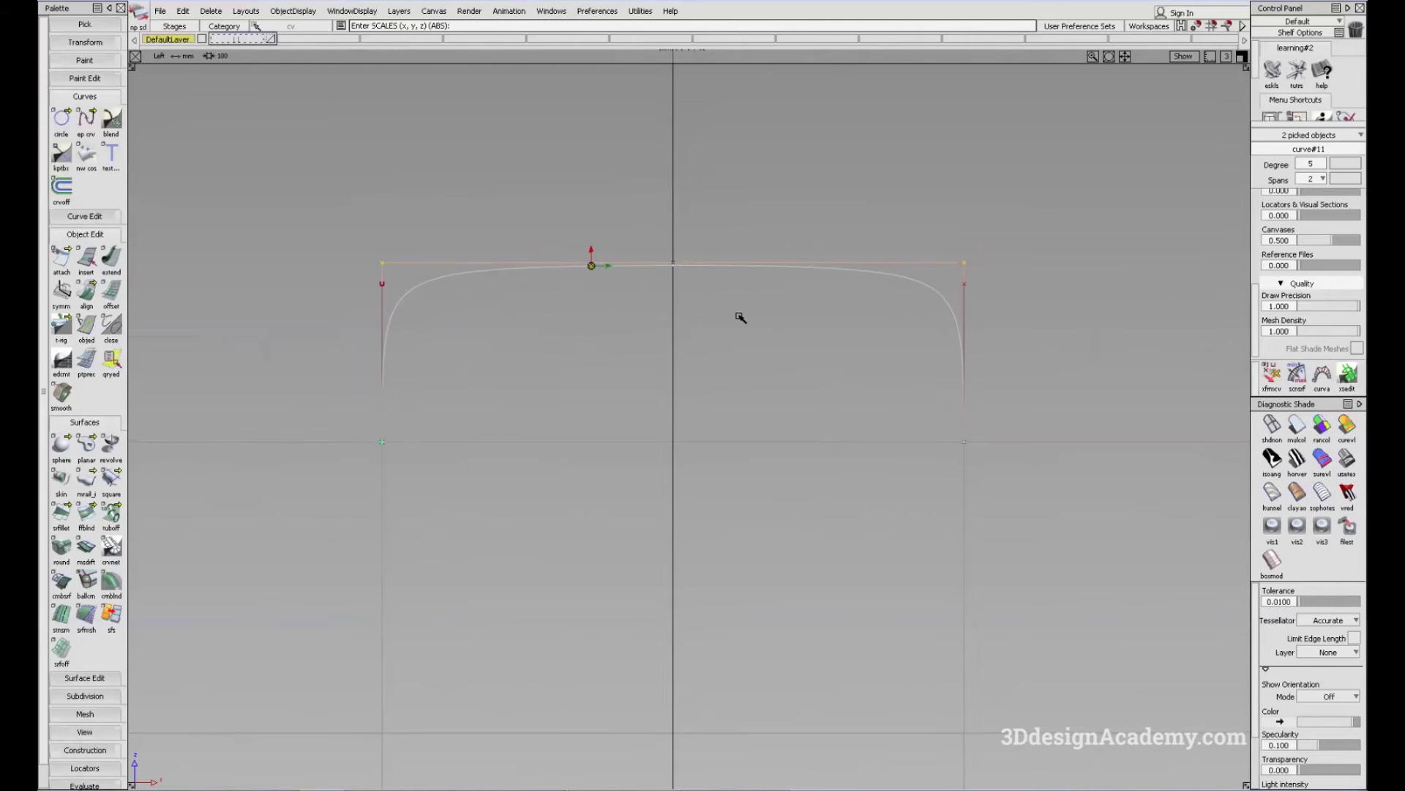
{"action": "right_click_drag", "start_coordinate": [740, 314], "coordinate": [781, 486], "text": "alt+shift"}
{"action": "left_click_drag", "start_coordinate": [792, 344], "coordinate": [793, 343]}
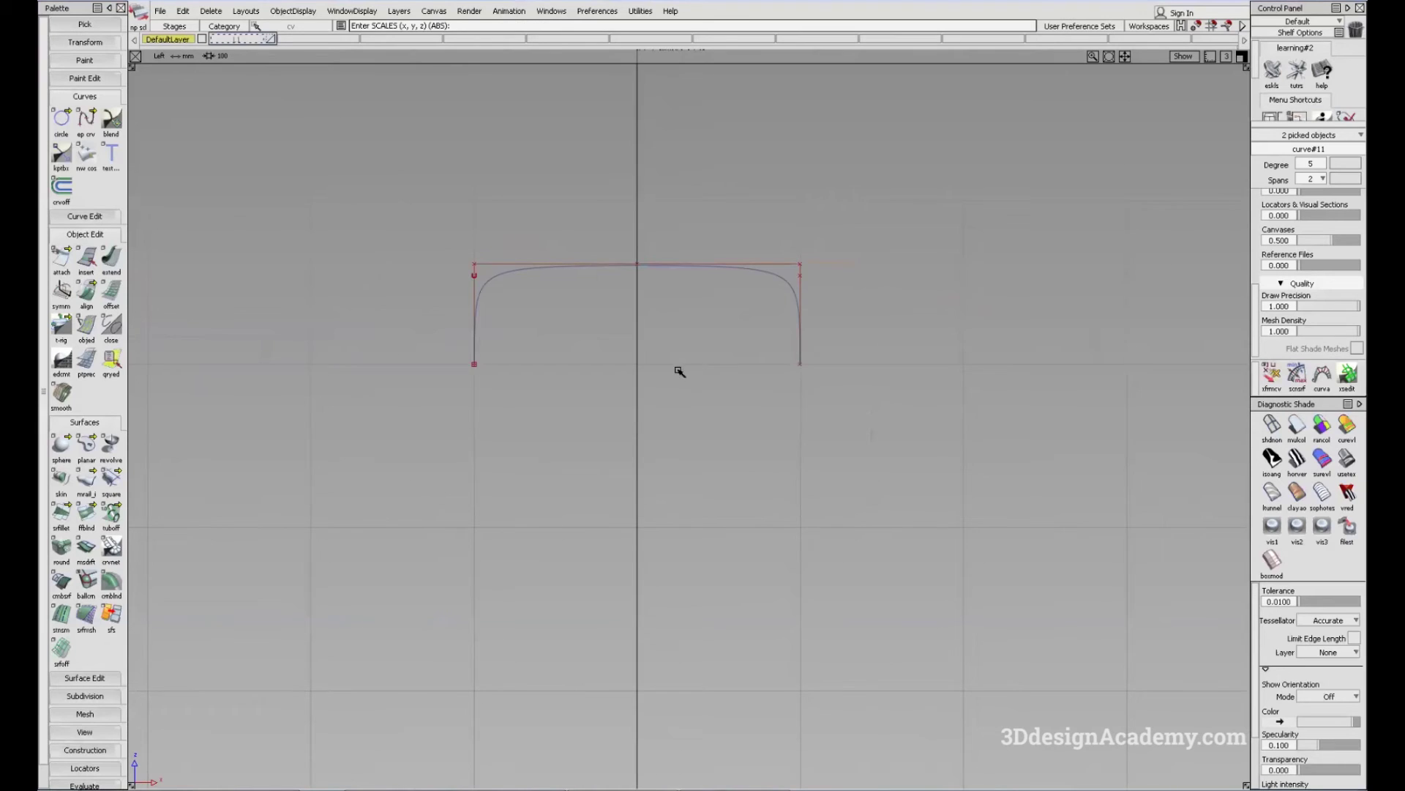
Step: From the arch's left end, draw a chain of edit-point curves: a long inward slant, a short outward slant and a short vertical
{"action": "right_click_drag", "start_coordinate": [679, 372], "coordinate": [577, 575], "text": "alt+shift"}
{"action": "middle_click_drag", "start_coordinate": [577, 575], "coordinate": [602, 493], "text": "alt+shift"}
{"action": "left_click", "coordinate": [87, 125]}
{"action": "left_click", "coordinate": [641, 214], "text": "ctrl+alt"}
{"action": "middle_click_drag", "start_coordinate": [635, 314], "coordinate": [630, 280], "text": "alt+shift"}
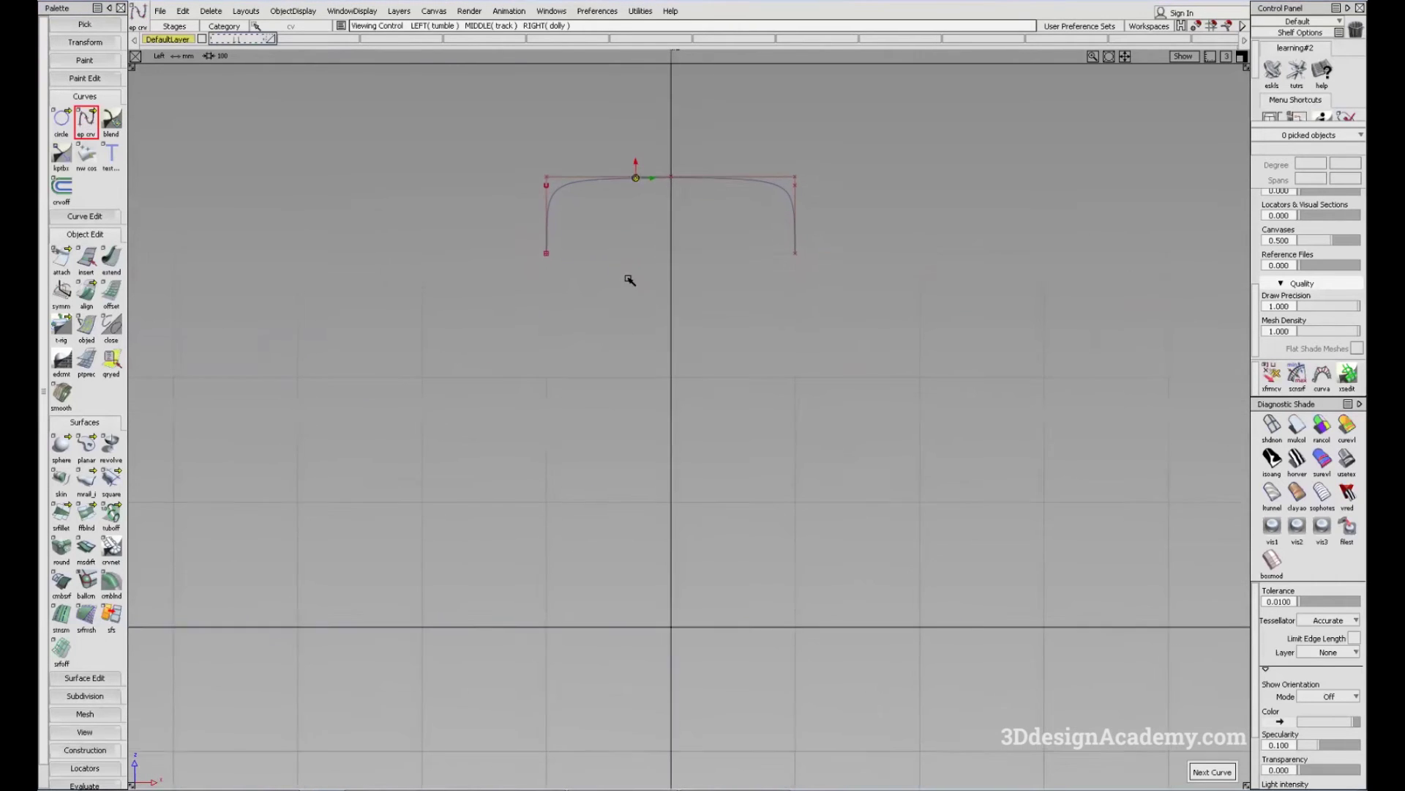
{"action": "left_click", "coordinate": [554, 263], "text": "ctrl"}
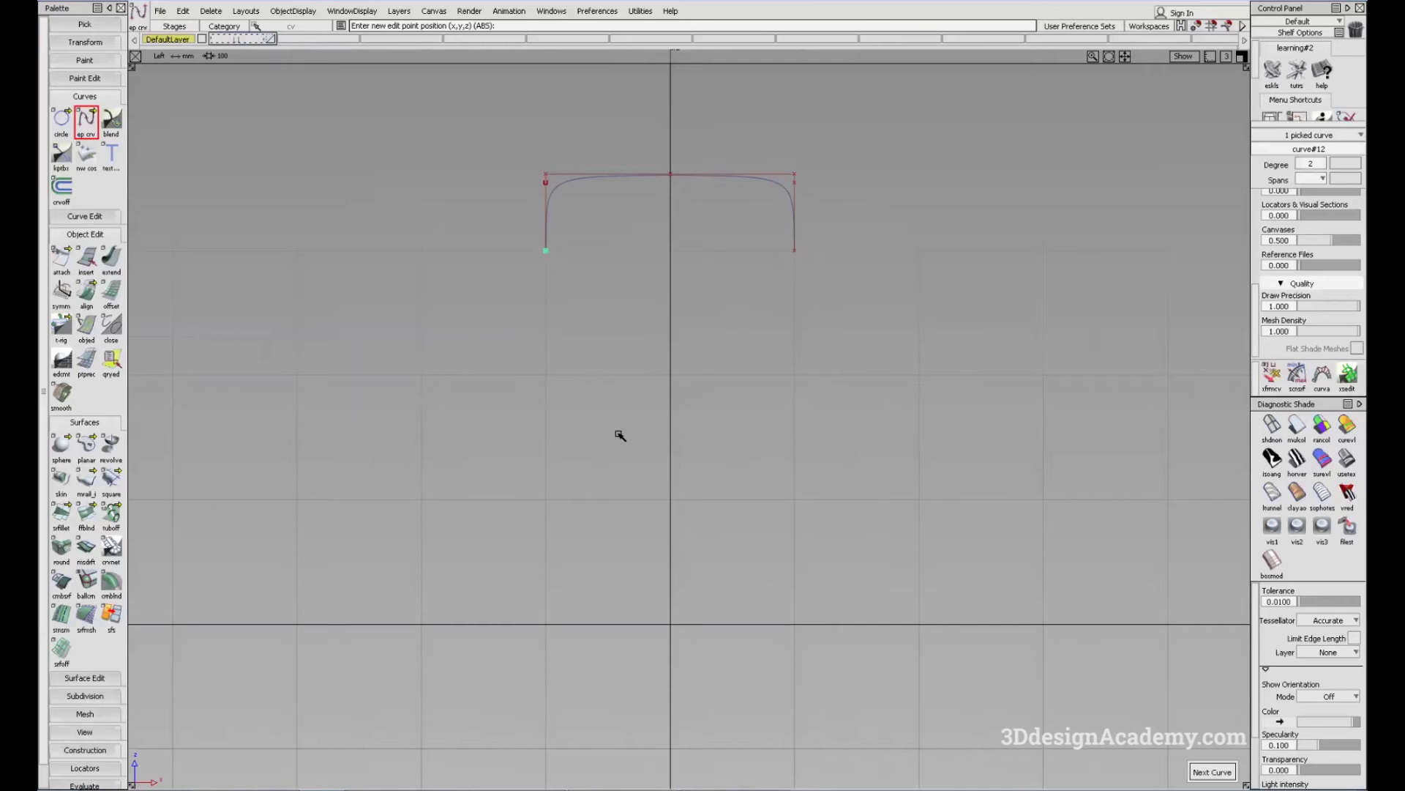
{"action": "left_click_drag", "start_coordinate": [578, 362], "coordinate": [597, 489]}
{"action": "mouse_move", "coordinate": [583, 528]}
{"action": "left_mouse_down"}
{"action": "mouse_move", "coordinate": [577, 615]}
{"action": "mouse_move", "coordinate": [581, 520]}
{"action": "left_mouse_up"}
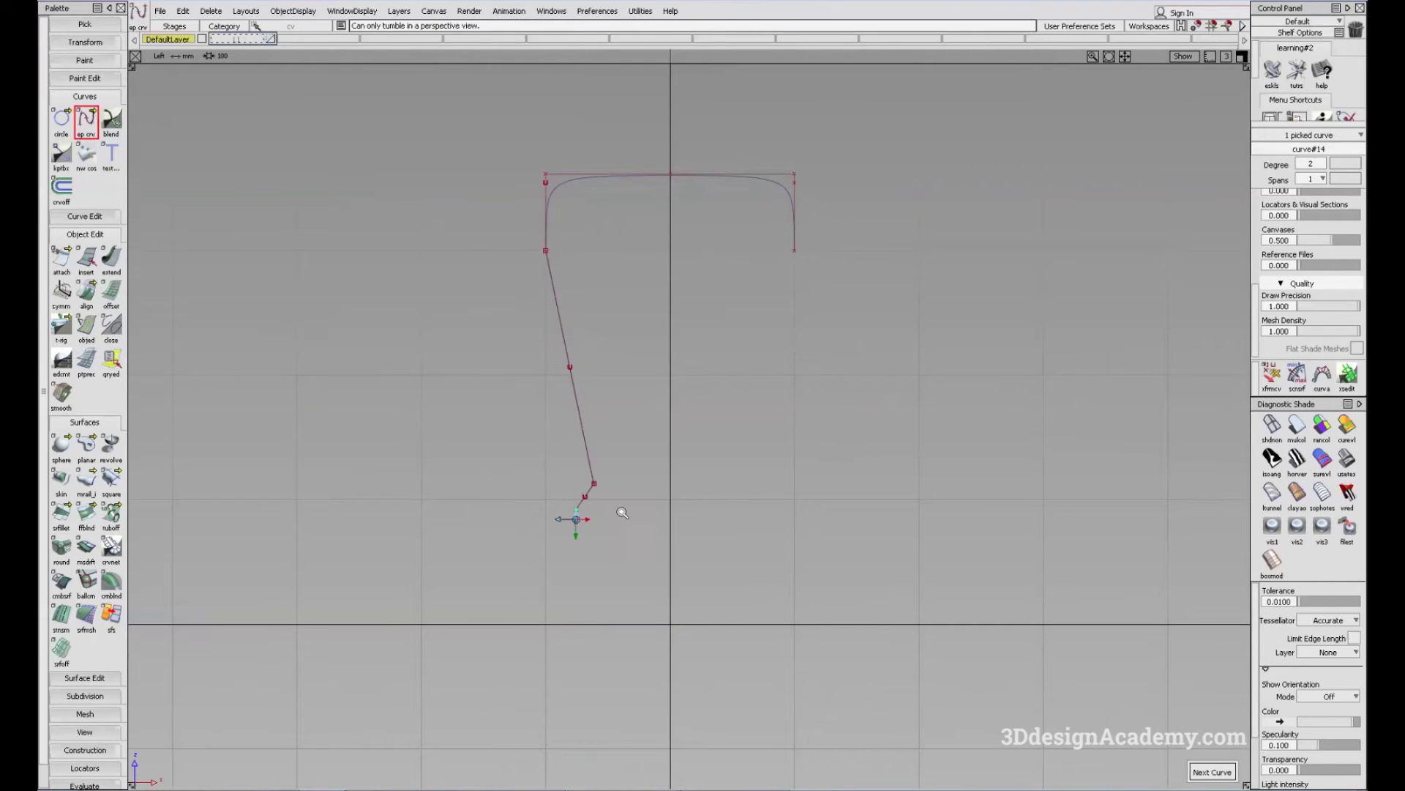
Step: Draw a vertical edit-point curve from the short segment's lower end down to the horizontal axis
{"action": "right_click_drag", "start_coordinate": [621, 512], "coordinate": [671, 463], "text": "alt+shift"}
{"action": "middle_click_drag", "start_coordinate": [671, 463], "coordinate": [674, 442], "text": "alt+shift"}
{"action": "left_click", "coordinate": [83, 129]}
{"action": "middle_click_drag", "start_coordinate": [571, 487], "coordinate": [577, 440], "text": "alt+shift"}
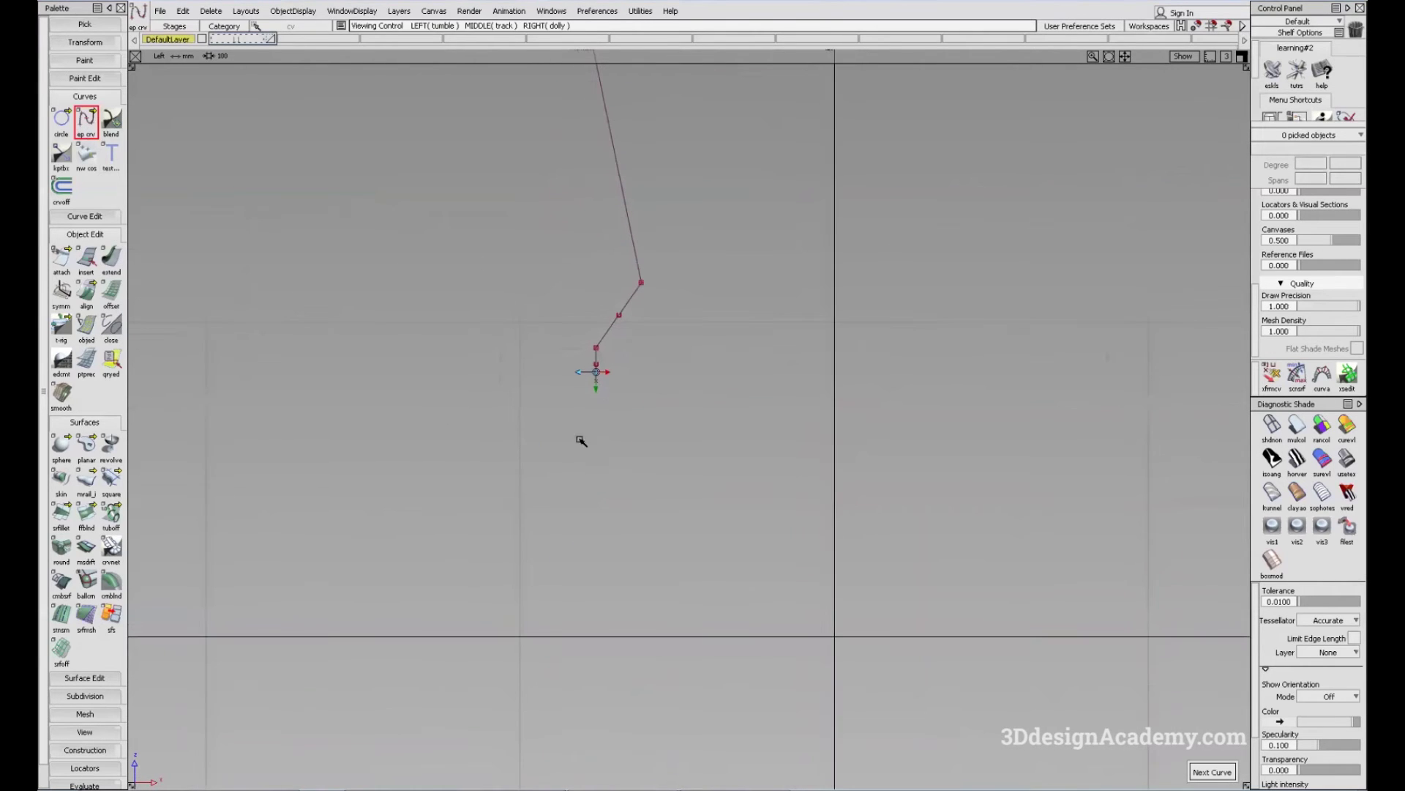
{"action": "left_click", "coordinate": [606, 397]}
{"action": "left_click", "coordinate": [614, 630]}
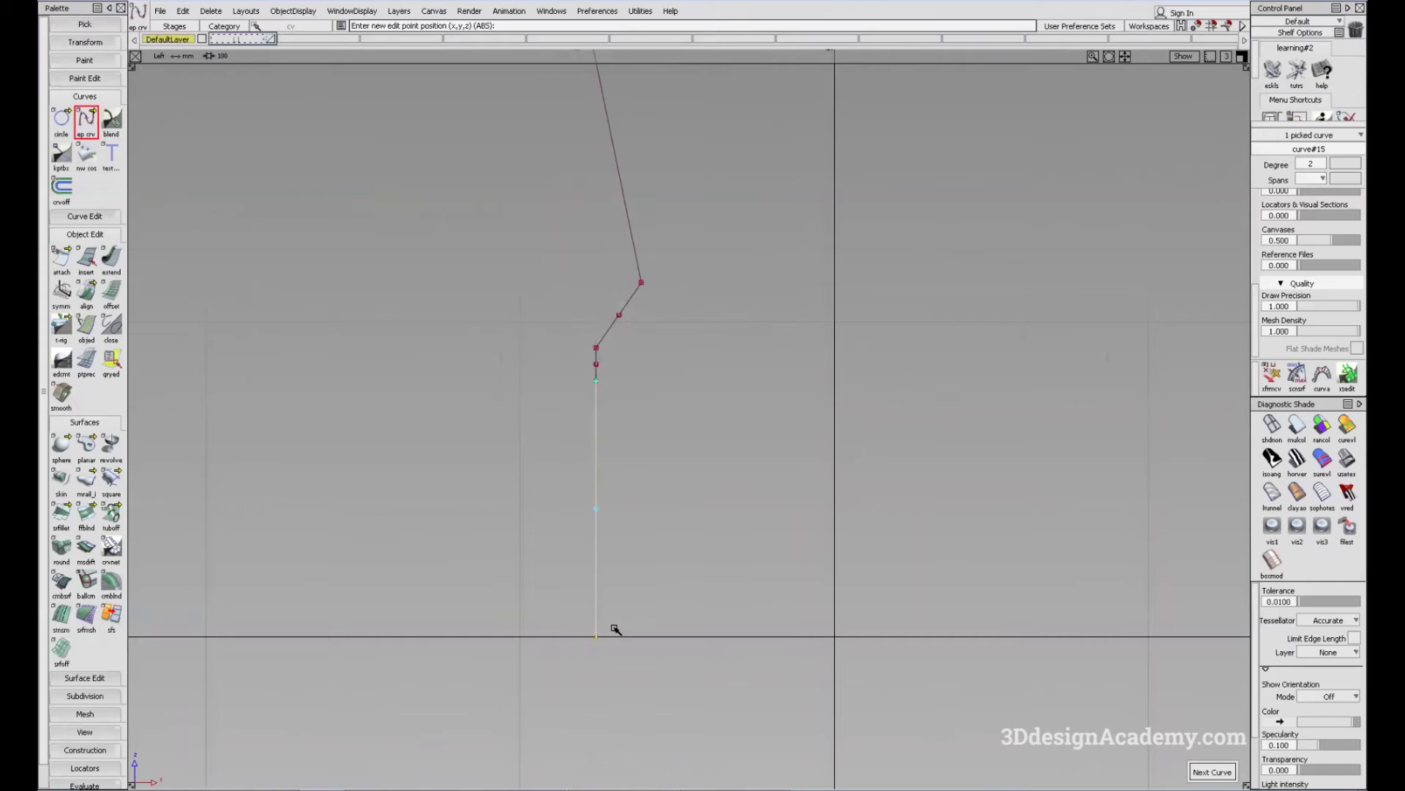
Step: Shift the lowest curve's middle and bottom control points slightly outward to bow it, and deselect them
{"action": "left_click_drag", "start_coordinate": [583, 521], "coordinate": [512, 476], "text": "ctrl+shift"}
{"action": "left_click_drag", "start_coordinate": [609, 617], "coordinate": [650, 647], "text": "ctrl+shift"}
{"action": "middle_click_drag", "start_coordinate": [687, 691], "coordinate": [691, 566], "text": "ctrl+shift"}
{"action": "middle_click_drag", "start_coordinate": [692, 565], "coordinate": [673, 568]}
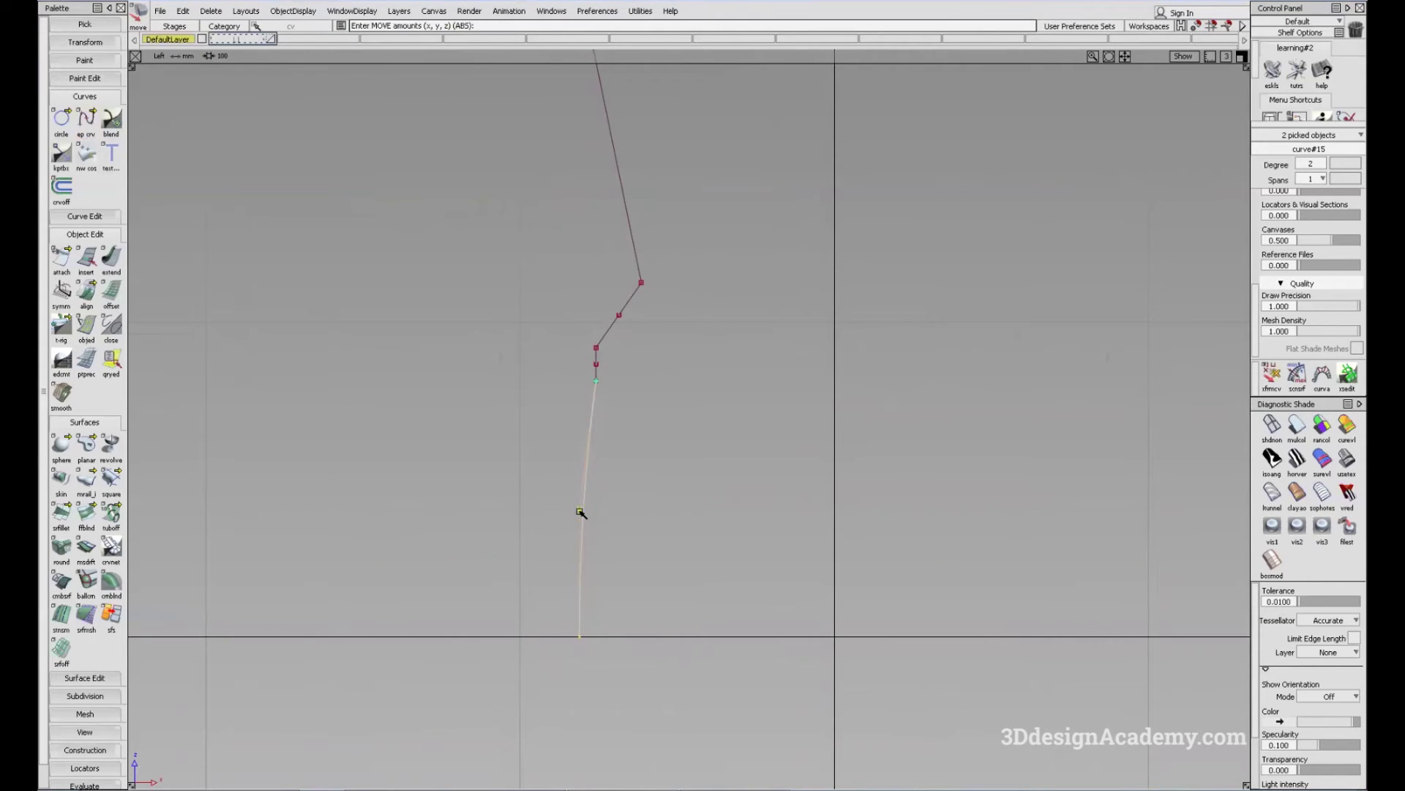
{"action": "middle_click_drag", "start_coordinate": [583, 369], "coordinate": [577, 373], "text": "alt+shift"}
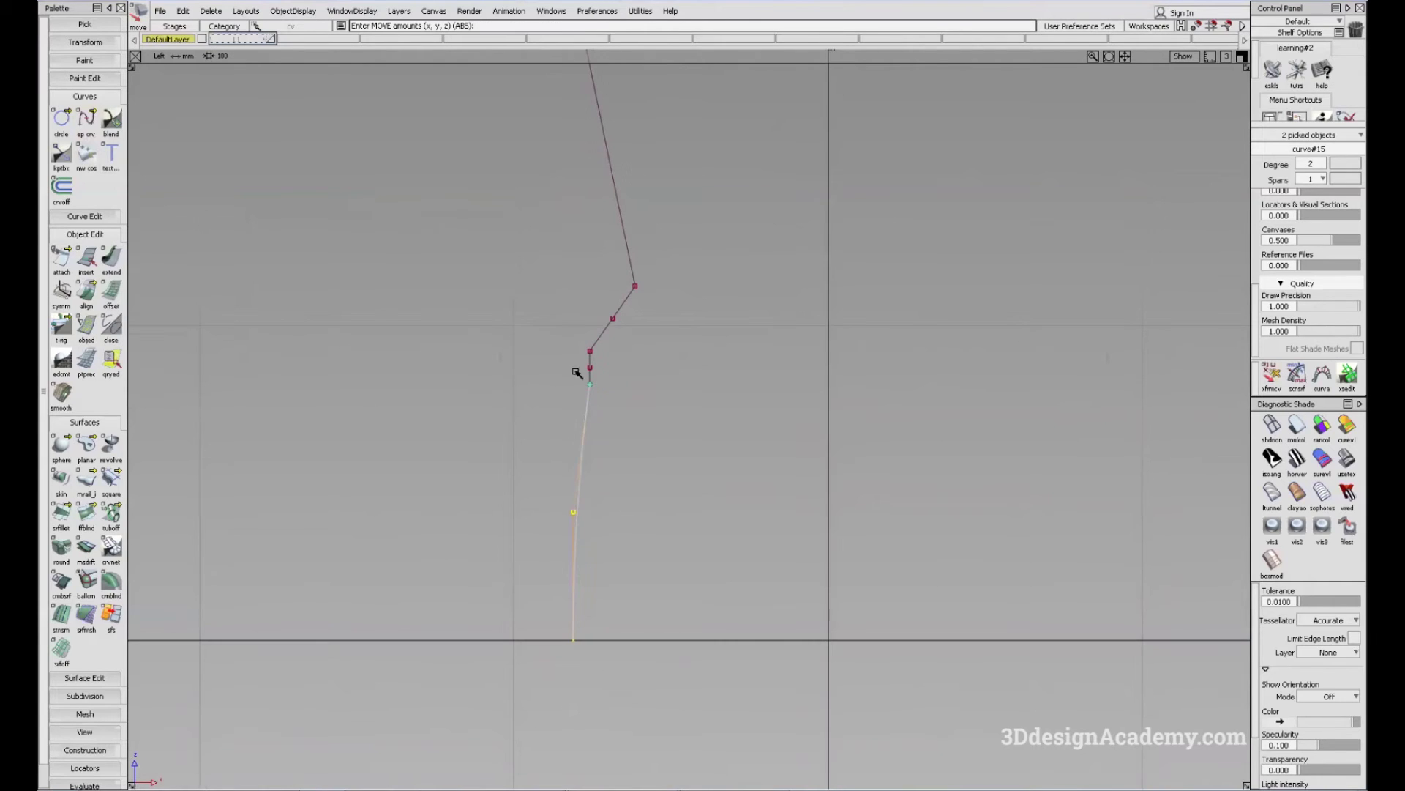
{"action": "left_click_drag", "start_coordinate": [701, 424], "coordinate": [700, 422], "text": "ctrl+shift"}
Step: Examine the connected profile curves in the perspective view from several angles
{"action": "key", "text": "F8"}
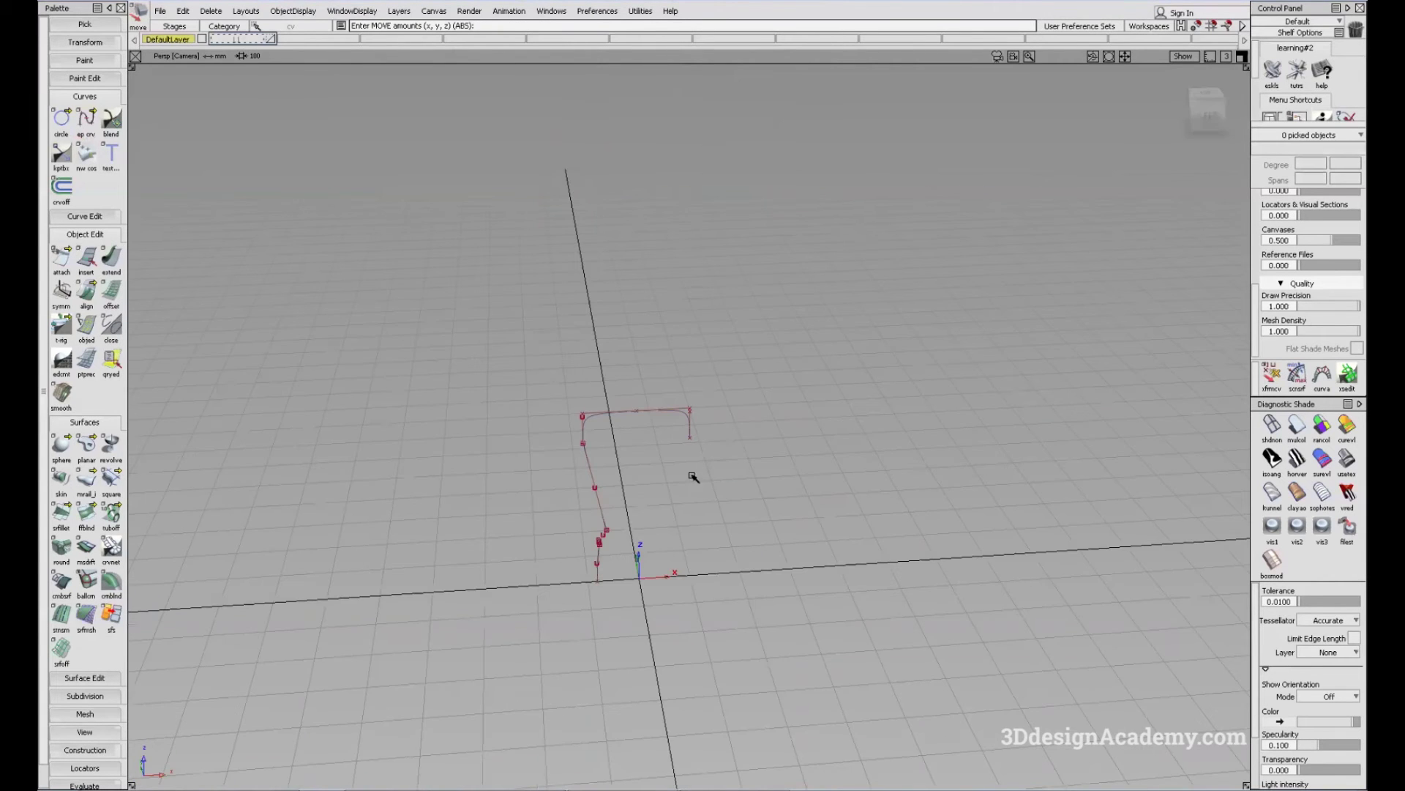
{"action": "middle_click_drag", "start_coordinate": [657, 531], "coordinate": [671, 420], "text": "alt+shift"}
{"action": "left_click_drag", "start_coordinate": [671, 419], "coordinate": [572, 256], "text": "alt+shift"}
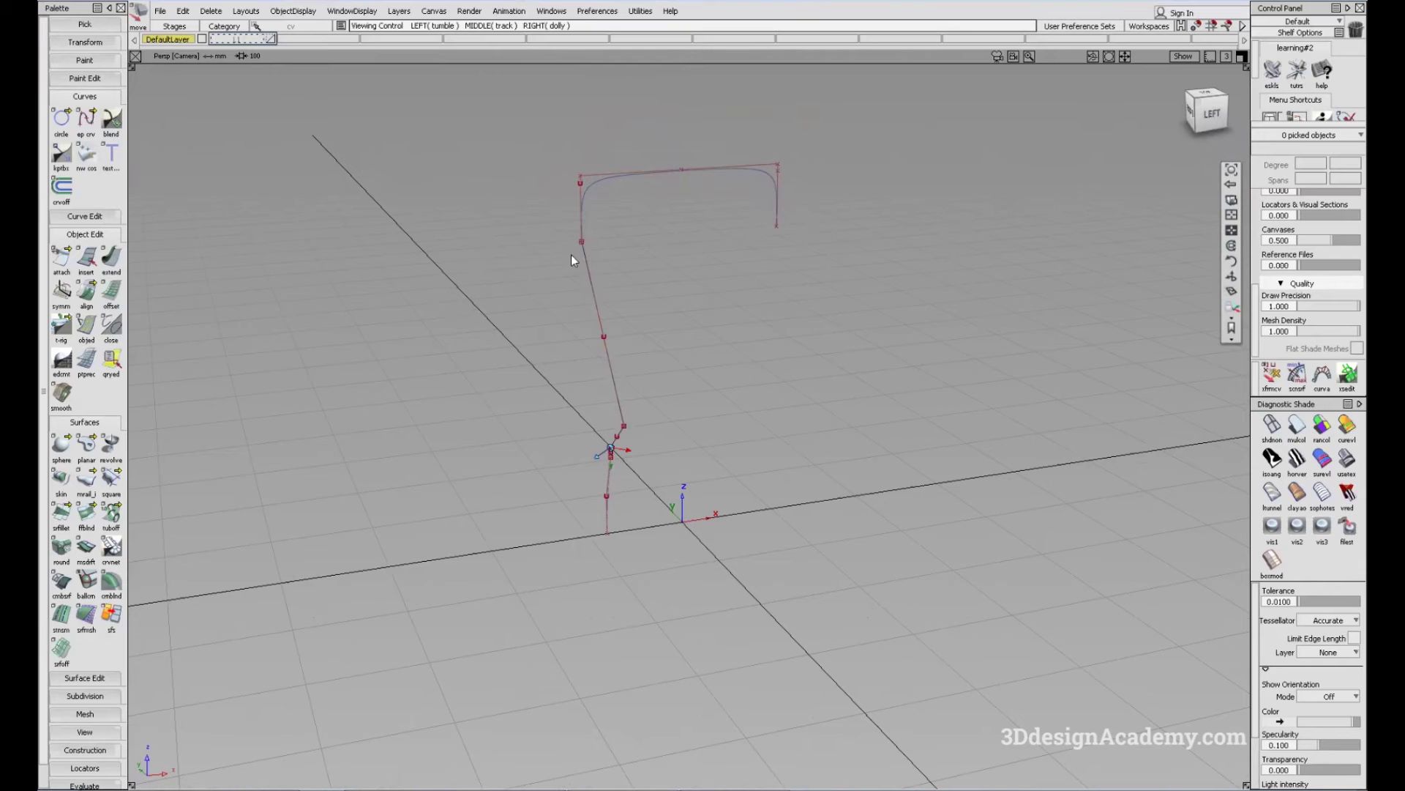
{"action": "left_click_drag", "start_coordinate": [721, 324], "coordinate": [653, 448], "text": "alt+shift"}
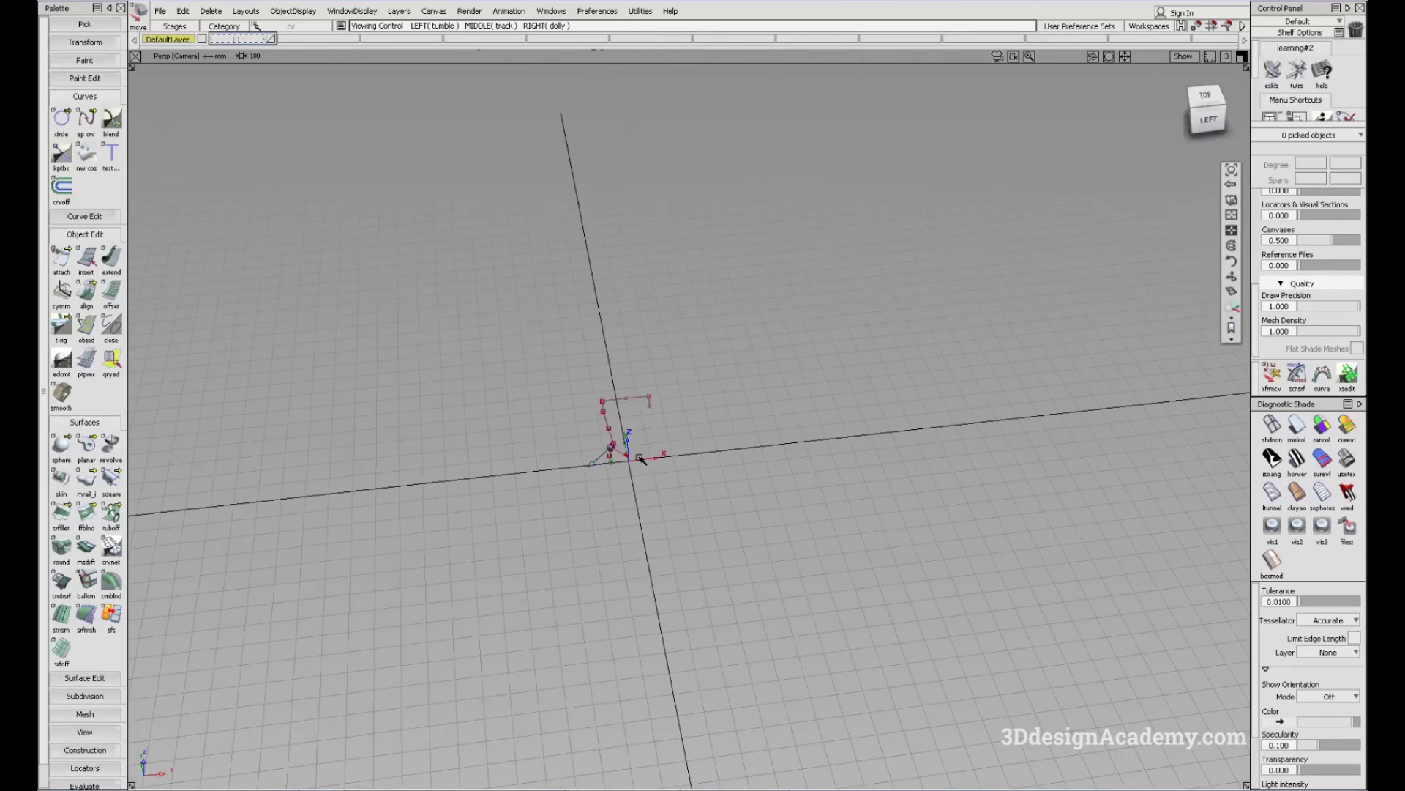
{"action": "right_click_drag", "start_coordinate": [639, 455], "coordinate": [702, 435], "text": "alt+shift"}
{"action": "left_click_drag", "start_coordinate": [619, 359], "coordinate": [658, 385], "text": "ctrl+shift"}
{"action": "left_click_drag", "start_coordinate": [461, 265], "coordinate": [674, 445]}
{"action": "left_click", "coordinate": [555, 328]}
{"action": "key", "text": "F6"}
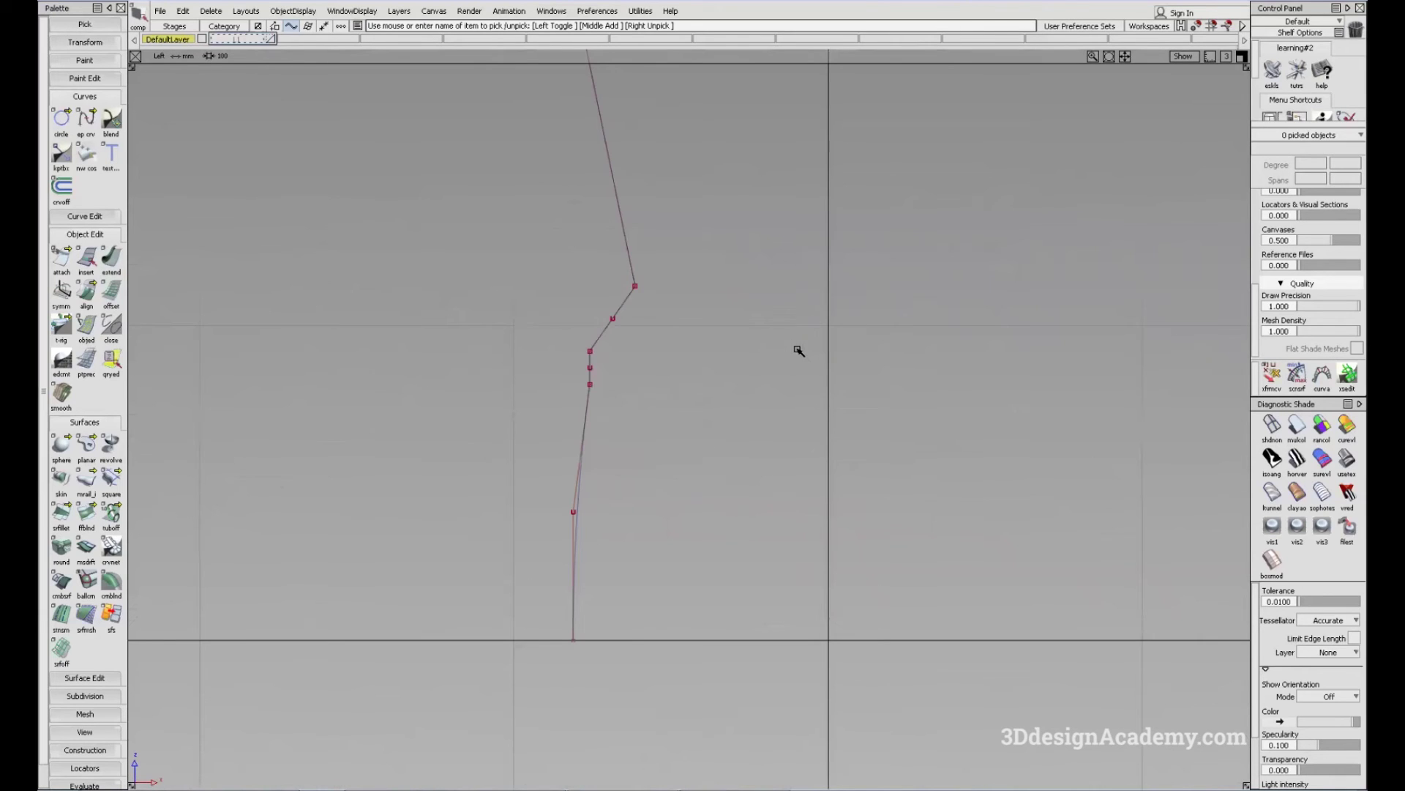
{"action": "key", "text": "F8"}
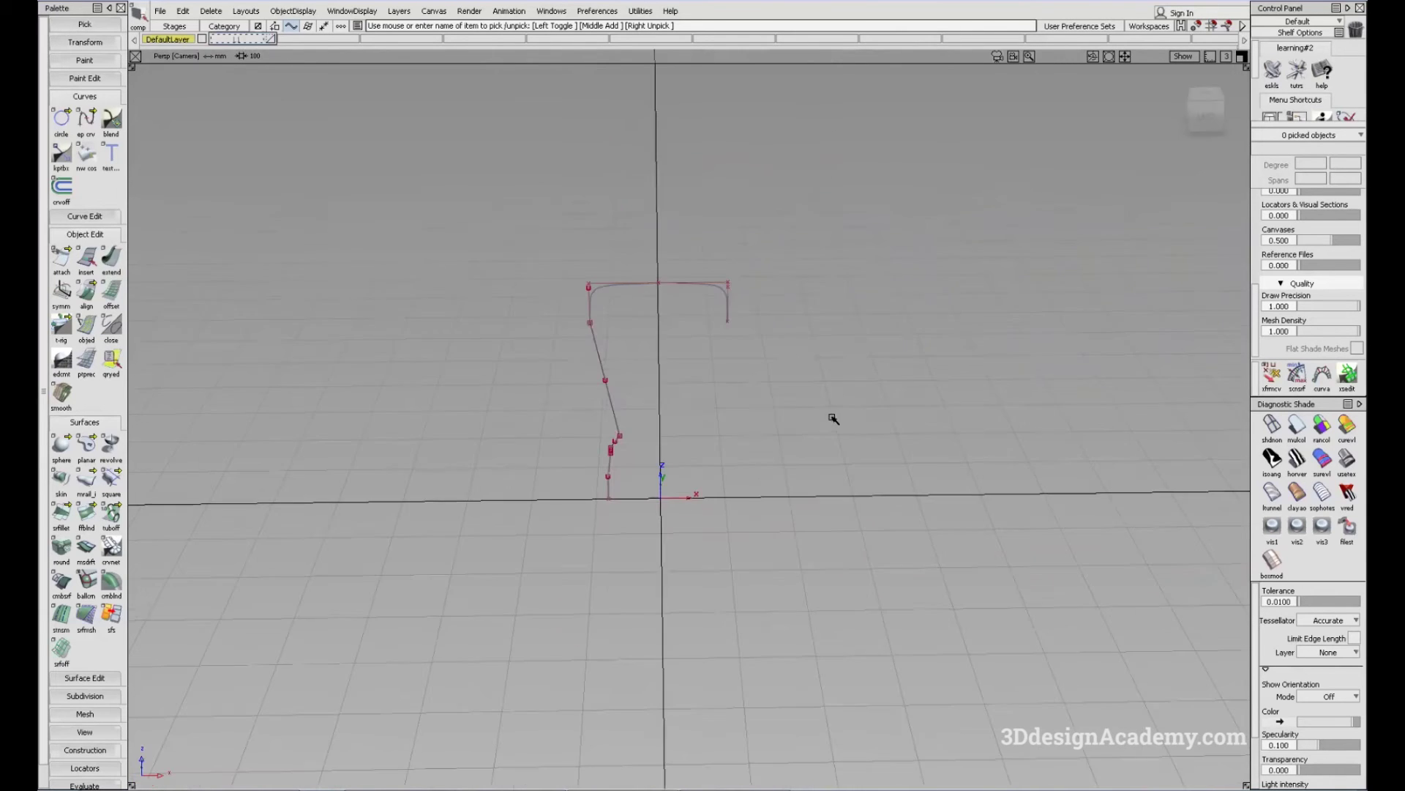
{"action": "left_click_drag", "start_coordinate": [666, 412], "coordinate": [696, 429], "text": "alt+shift"}
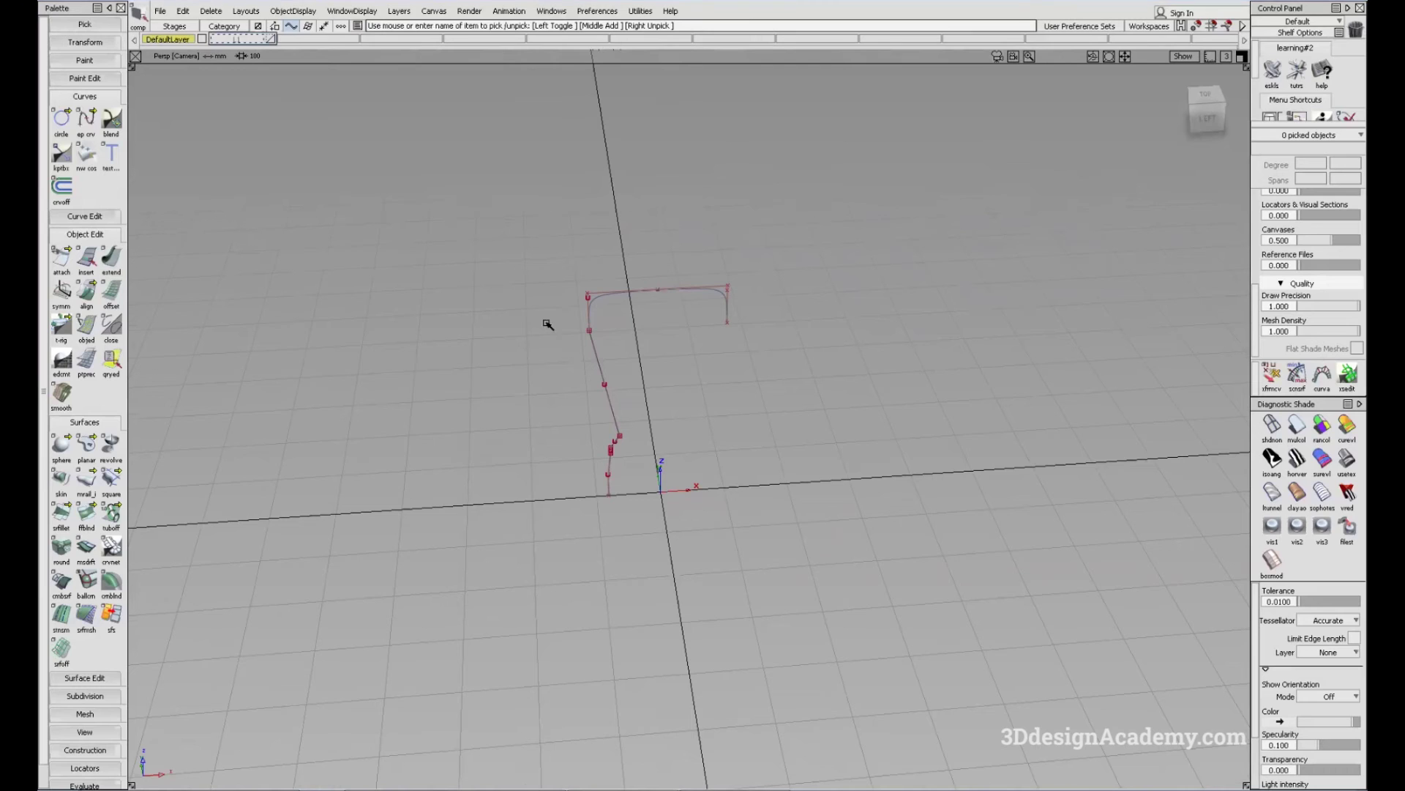
Step: Select all five profile curves in the perspective view and group them
{"action": "key", "text": "F8"}
{"action": "left_click_drag", "start_coordinate": [498, 209], "coordinate": [887, 648]}
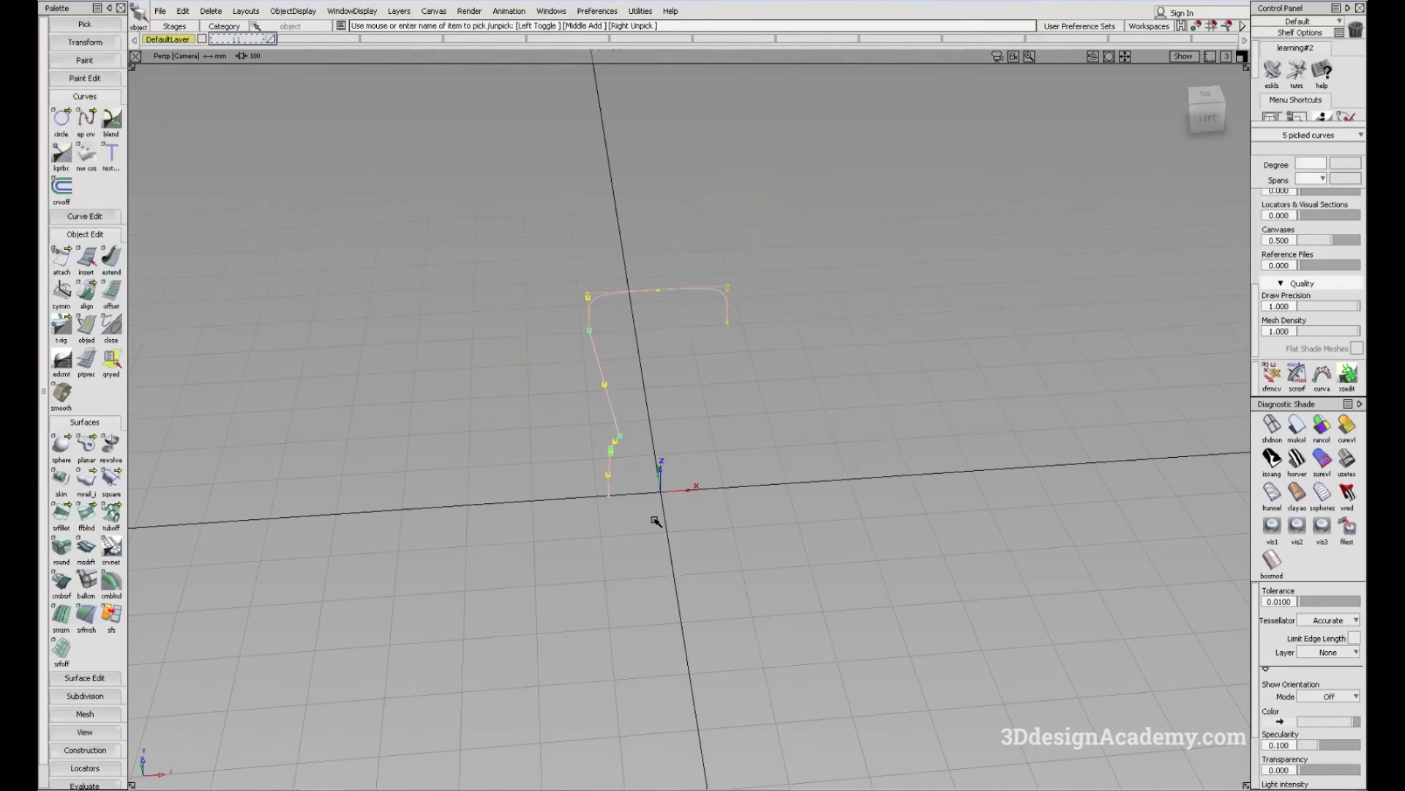
{"action": "key", "text": "ctrl+g"}
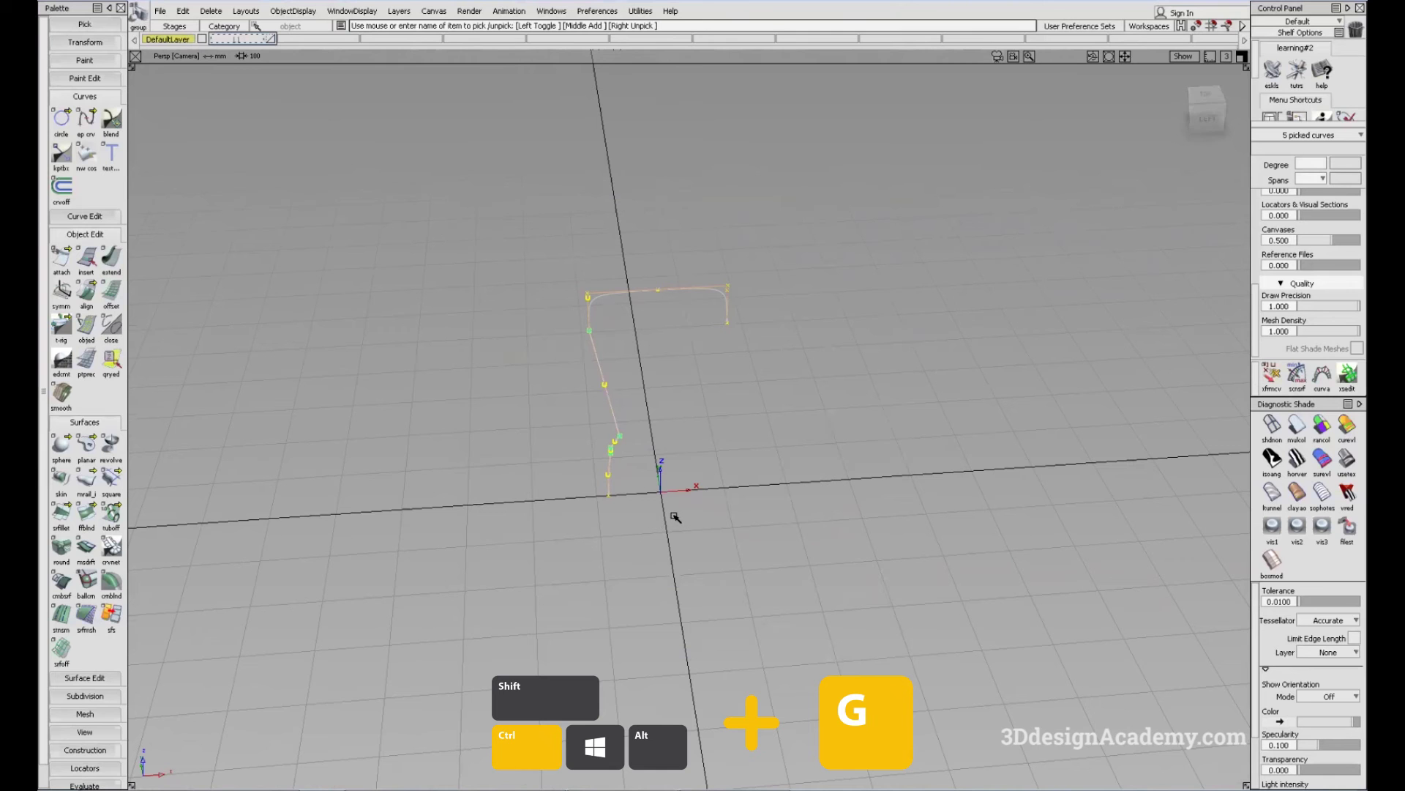
{"action": "left_click_drag", "start_coordinate": [692, 482], "coordinate": [670, 465], "text": "alt+shift"}
Step: Try a freehand rotation of the grouped curves about the Z axis and undo it
{"action": "right_click_drag", "start_coordinate": [673, 461], "coordinate": [673, 483], "text": "ctrl+shift"}
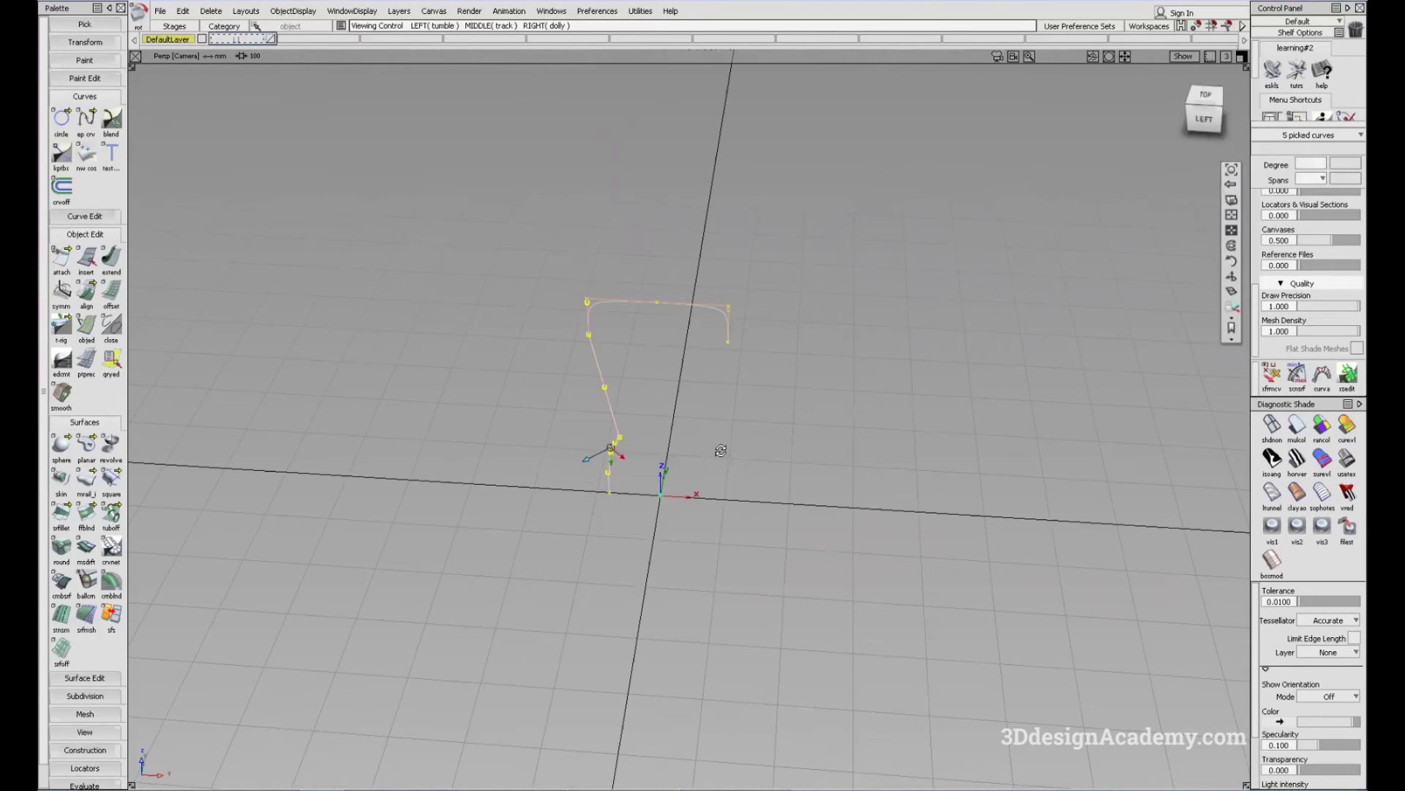
{"action": "left_click_drag", "start_coordinate": [718, 446], "coordinate": [697, 517], "text": "alt+shift"}
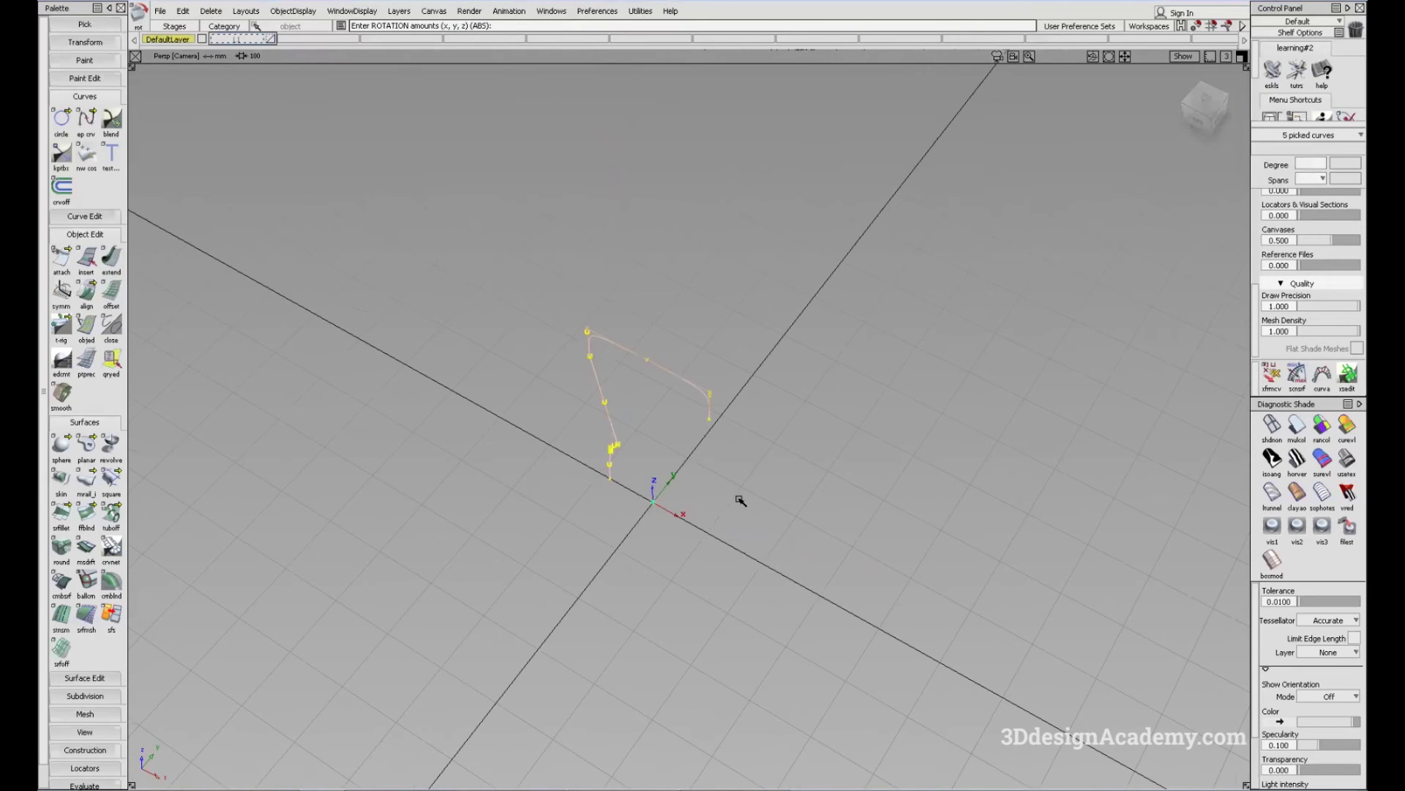
{"action": "right_click_drag", "start_coordinate": [705, 512], "coordinate": [1206, 279]}
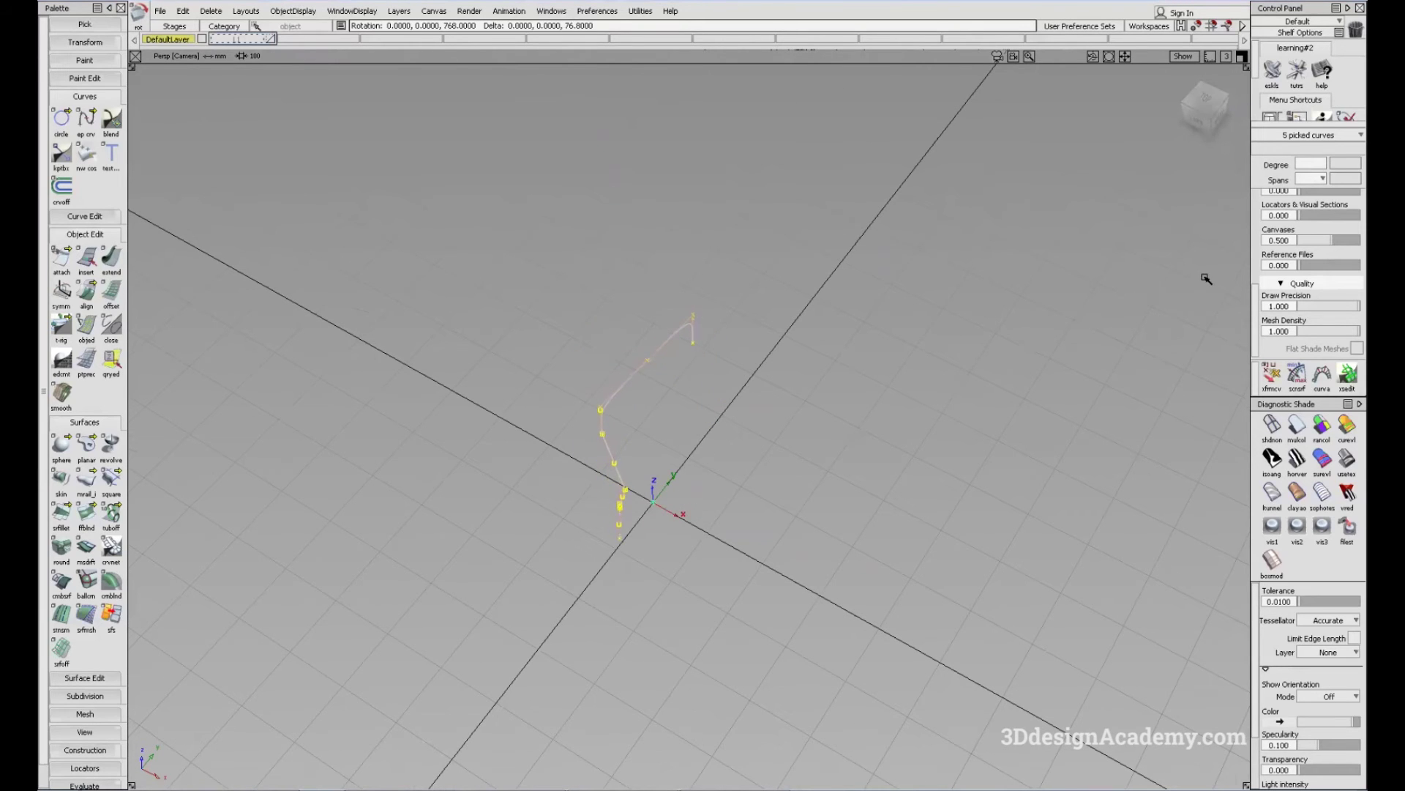
{"action": "key", "text": "ctrl+z"}
Step: Rotate the grouped curves by 0,0,90 about the Z axis and deselect them
{"action": "left_click_drag", "start_coordinate": [666, 558], "coordinate": [764, 493], "text": "alt+shift"}
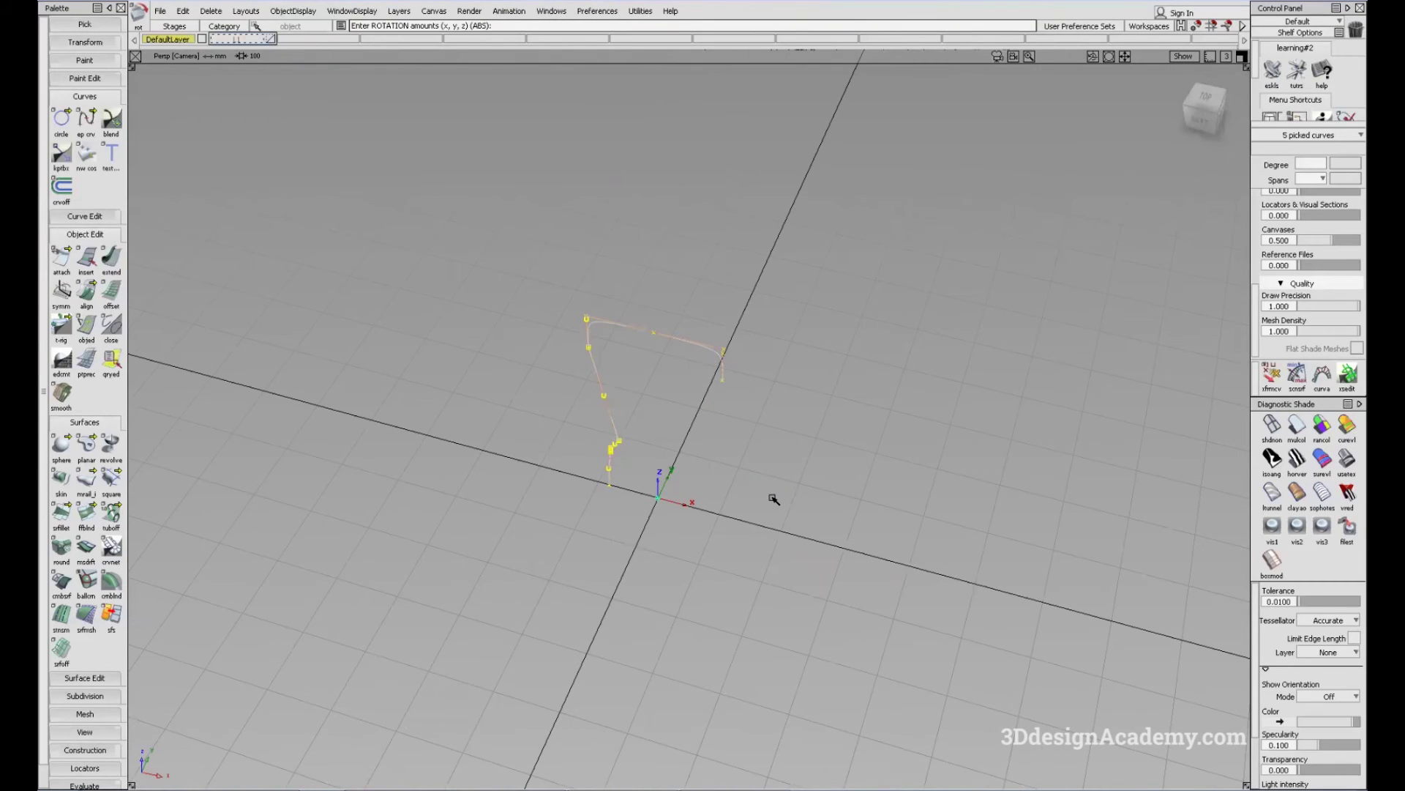
{"action": "middle_click_drag", "start_coordinate": [791, 453], "coordinate": [793, 476], "text": "ctrl+shift"}
{"action": "type", "text": "0,0,90"}
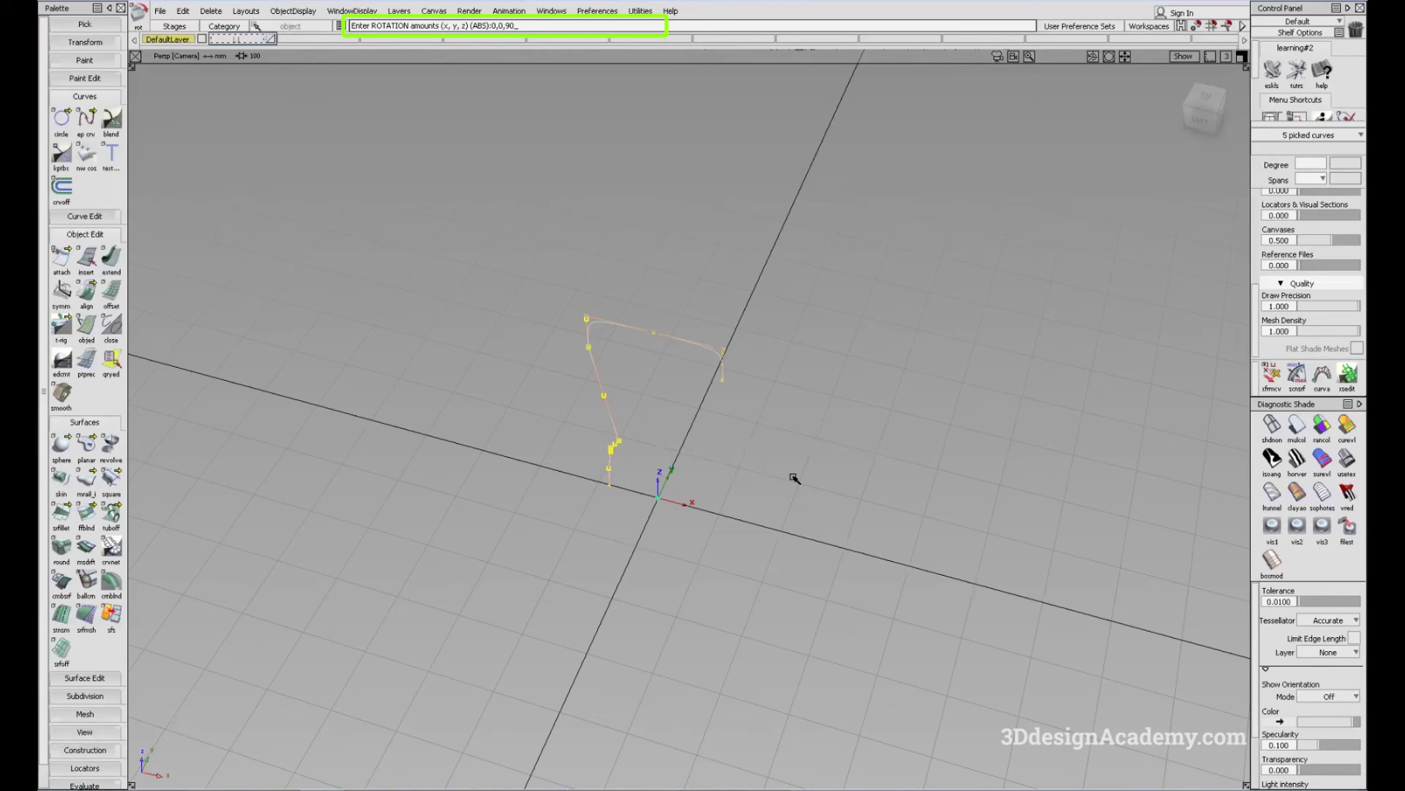
{"action": "key", "text": "Return"}
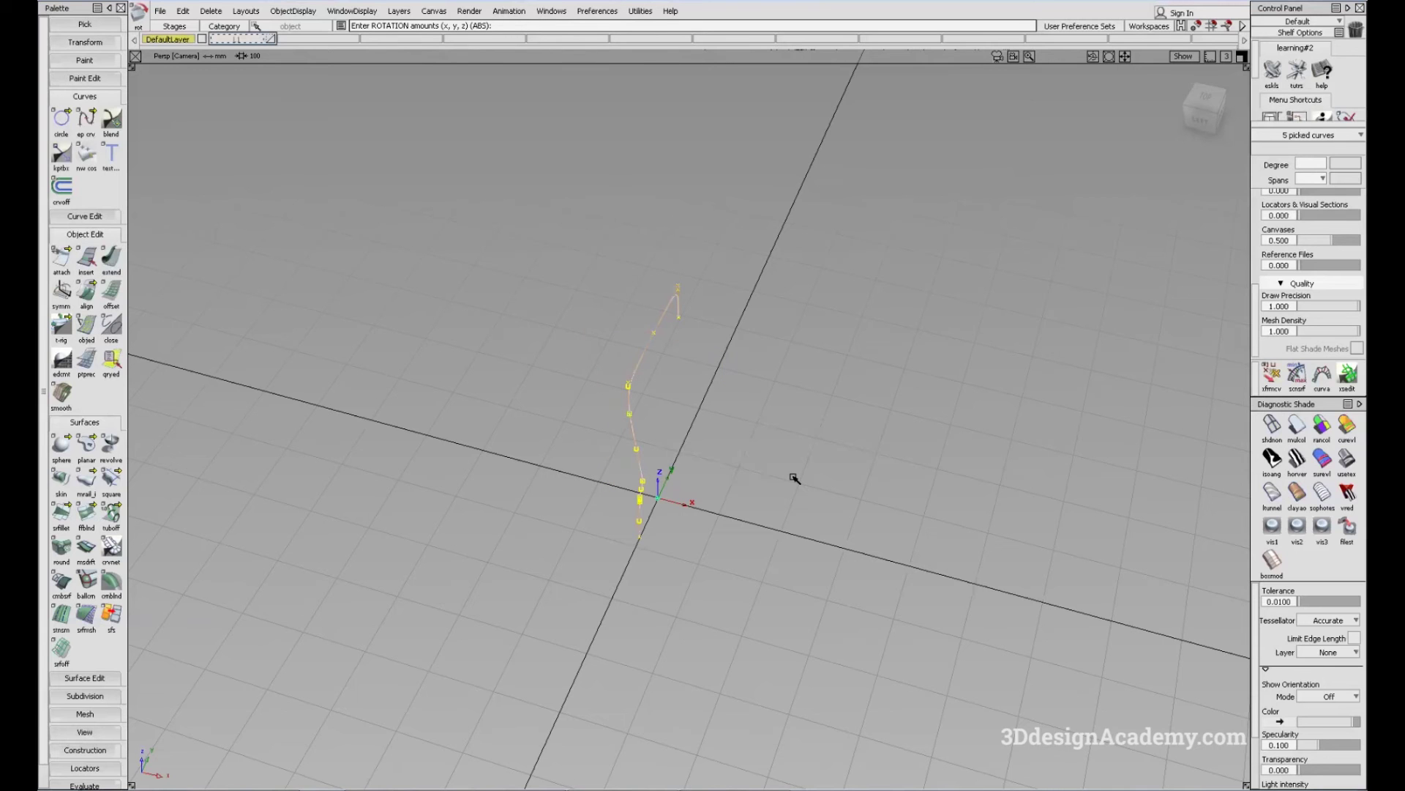
{"action": "left_click_drag", "start_coordinate": [634, 381], "coordinate": [574, 426], "text": "alt+shift"}
{"action": "left_click_drag", "start_coordinate": [661, 457], "coordinate": [737, 556], "text": "ctrl+shift"}
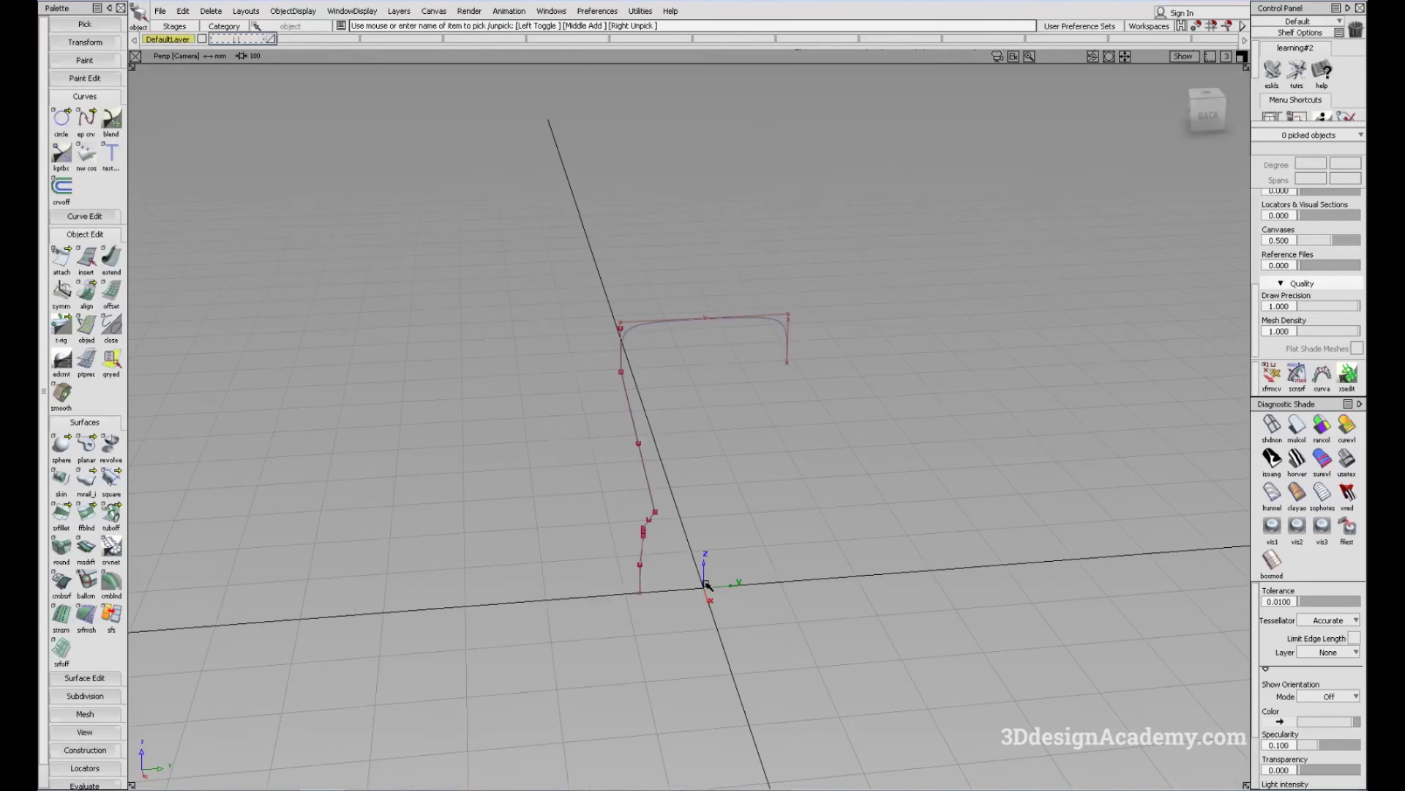
Step: Select all five profile curves, move their pivot to absolute position 0 at the origin, and clear the selection
{"action": "left_click", "coordinate": [483, 271], "text": "ctrl+shift"}
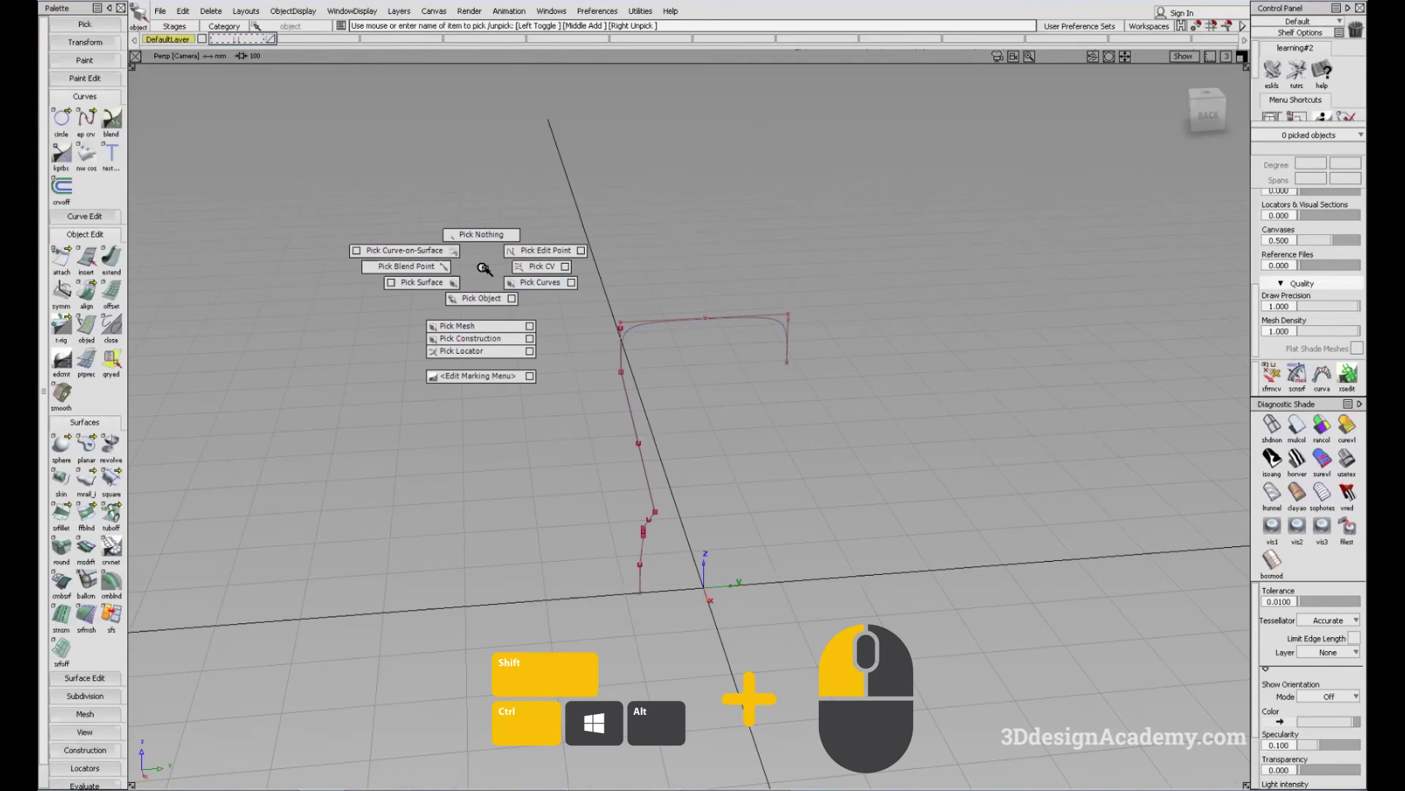
{"action": "left_click_drag", "start_coordinate": [484, 268], "coordinate": [960, 661], "text": "ctrl+shift"}
{"action": "left_click_drag", "start_coordinate": [679, 529], "coordinate": [630, 393], "text": "alt+shift"}
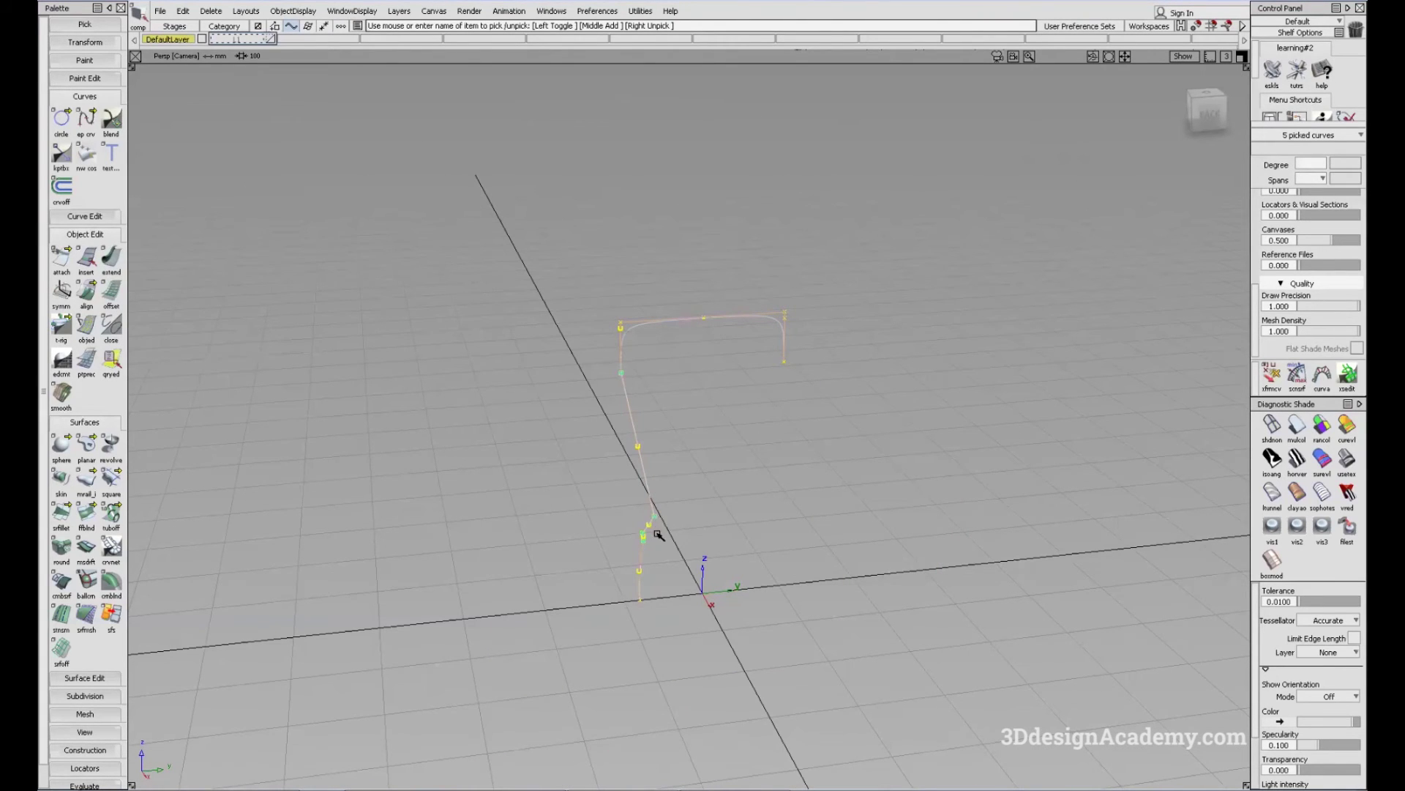
{"action": "middle_click_drag", "start_coordinate": [655, 562], "coordinate": [652, 549], "text": "alt+shift"}
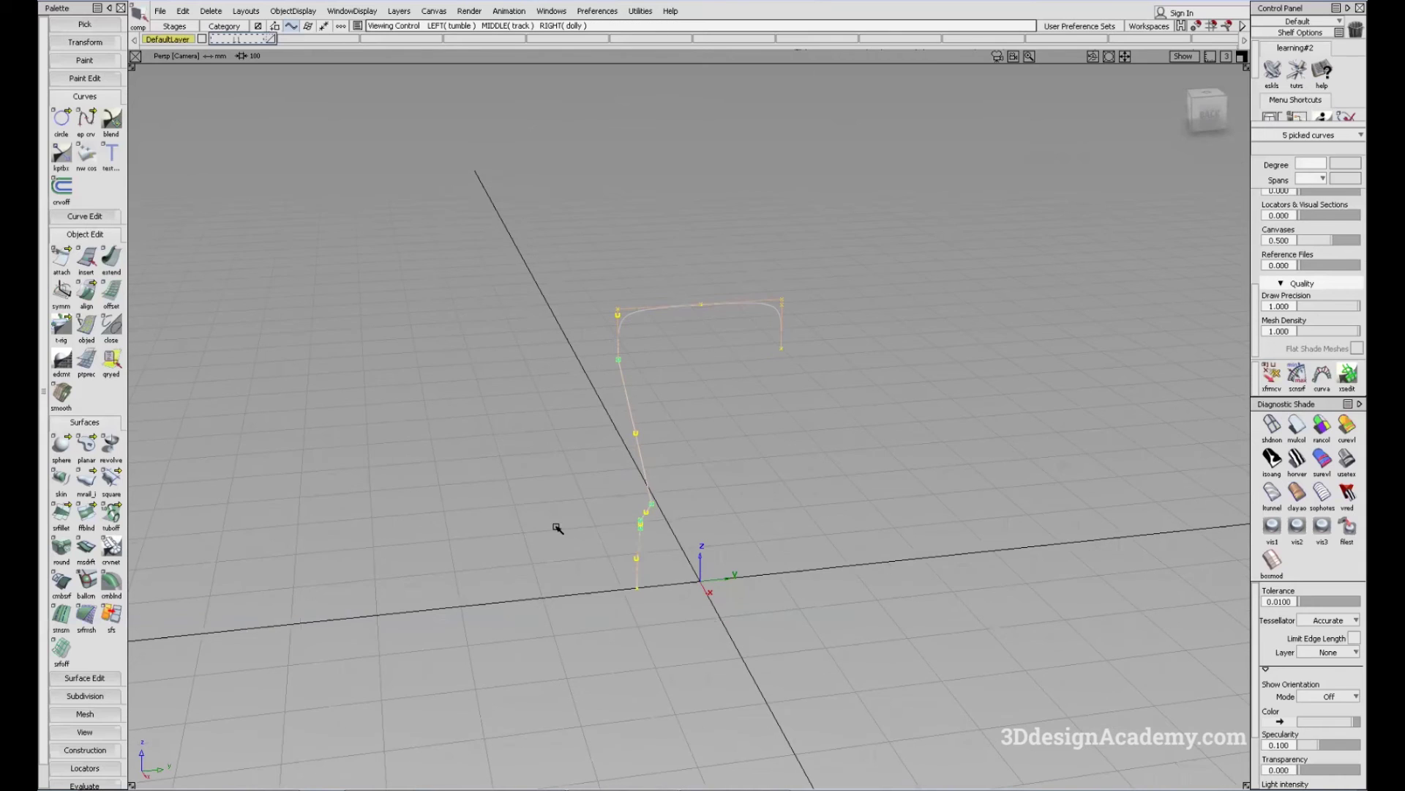
{"action": "middle_click_drag", "start_coordinate": [539, 520], "coordinate": [578, 505], "text": "ctrl+shift"}
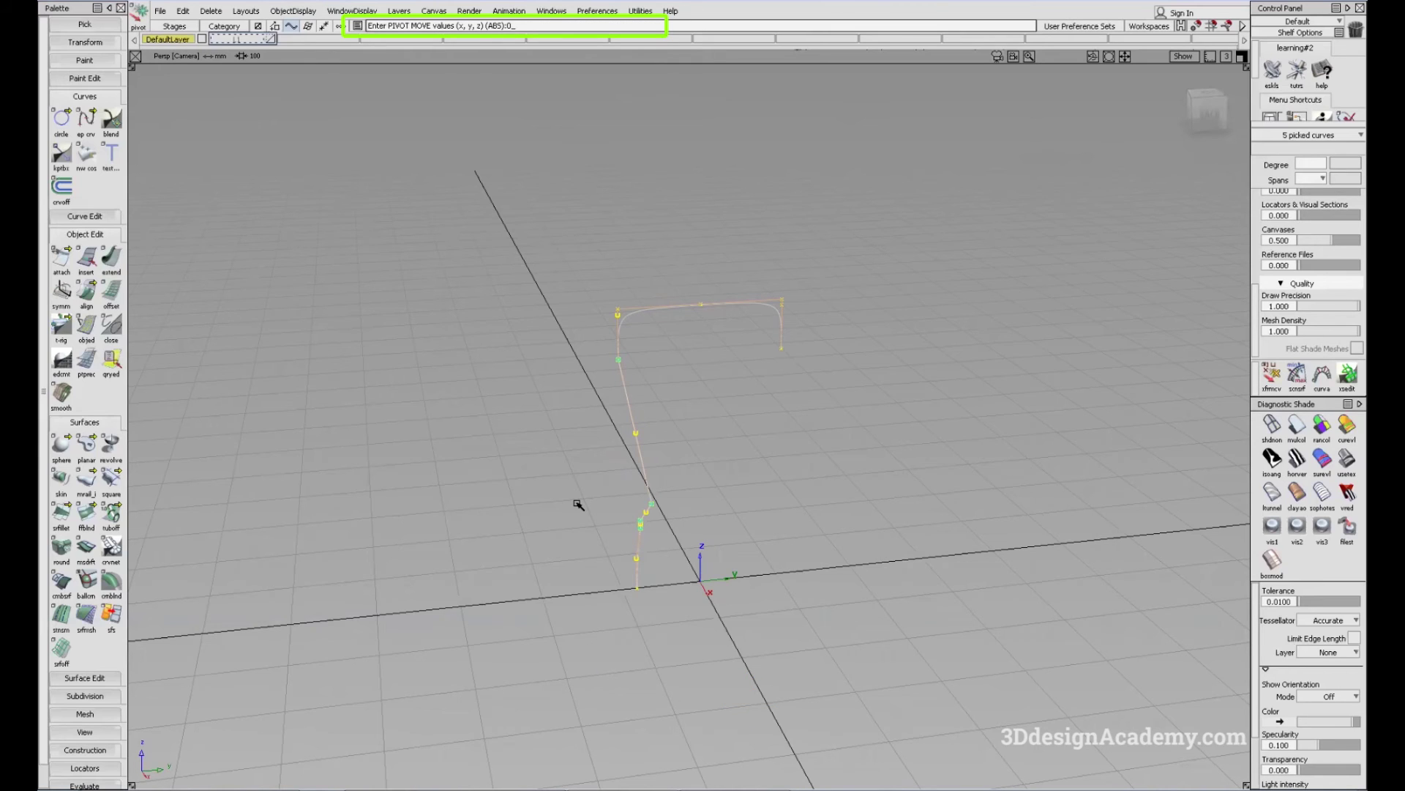
{"action": "key", "text": "Return"}
{"action": "left_click_drag", "start_coordinate": [578, 505], "coordinate": [594, 485], "text": "alt+shift"}
{"action": "left_click_drag", "start_coordinate": [594, 485], "coordinate": [184, 485], "text": "ctrl+shift"}
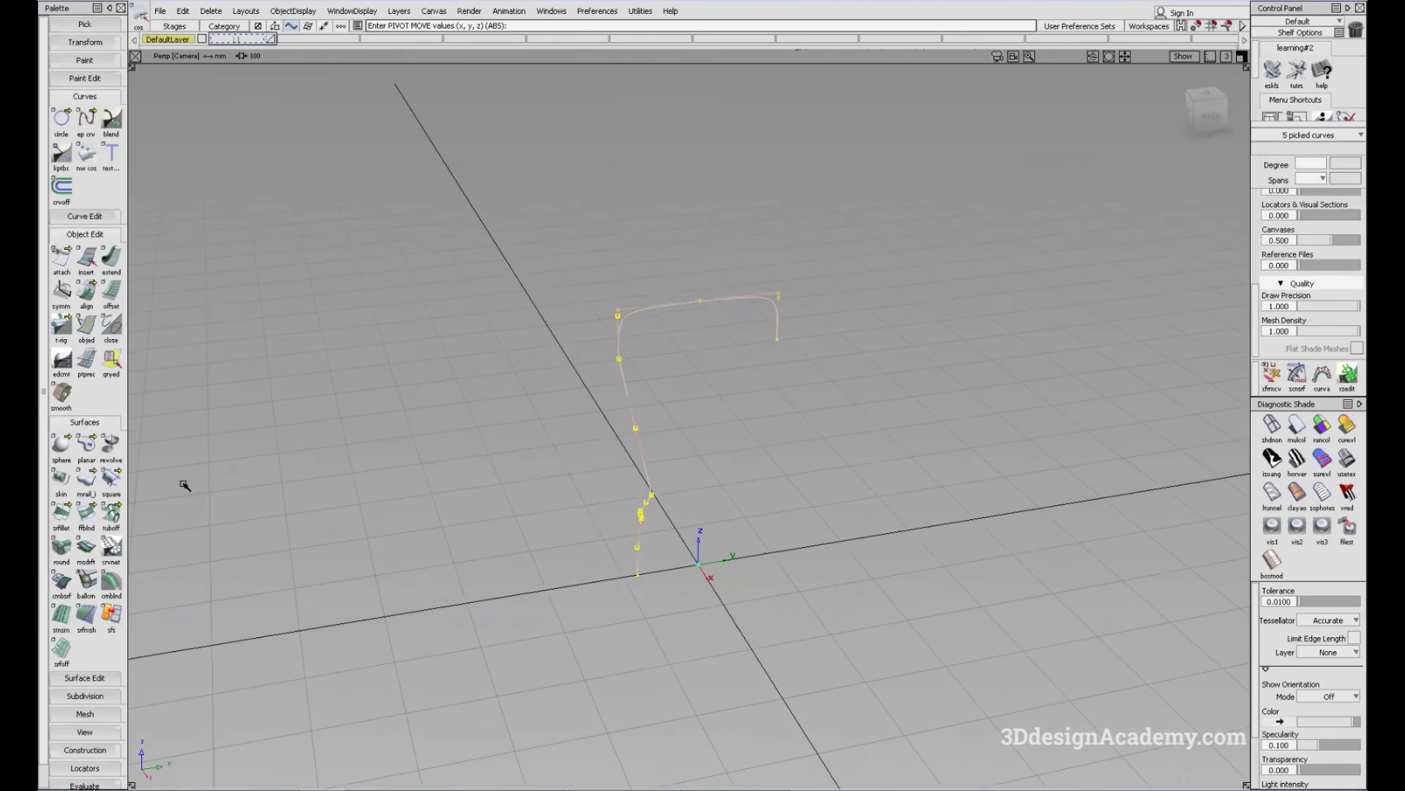
Step: Revolve the arch curve around the local Y axis
{"action": "left_click", "coordinate": [105, 438]}
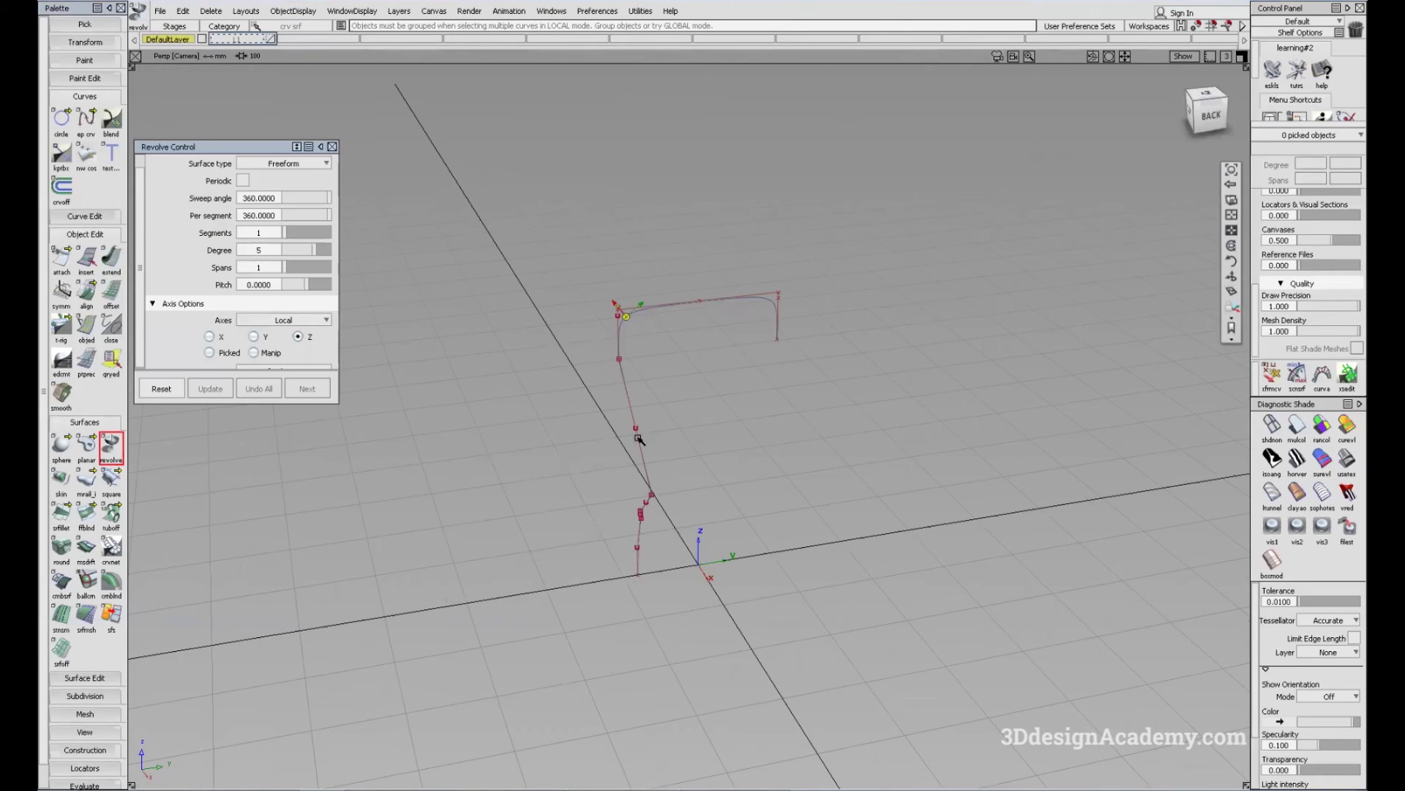
{"action": "right_click_drag", "start_coordinate": [618, 333], "coordinate": [627, 398], "text": "alt+shift"}
{"action": "left_click_drag", "start_coordinate": [627, 398], "coordinate": [507, 291], "text": "alt+shift"}
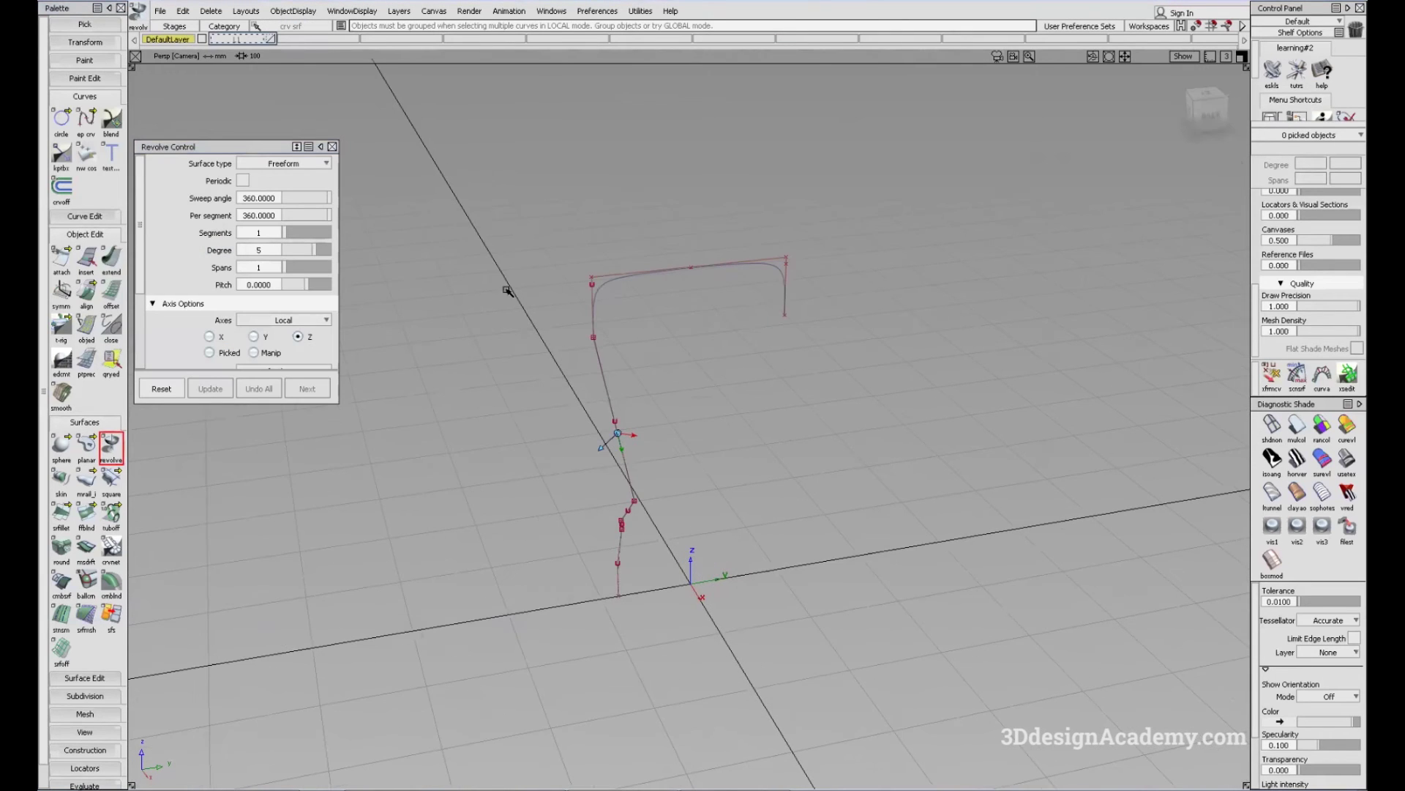
{"action": "left_click", "coordinate": [616, 279]}
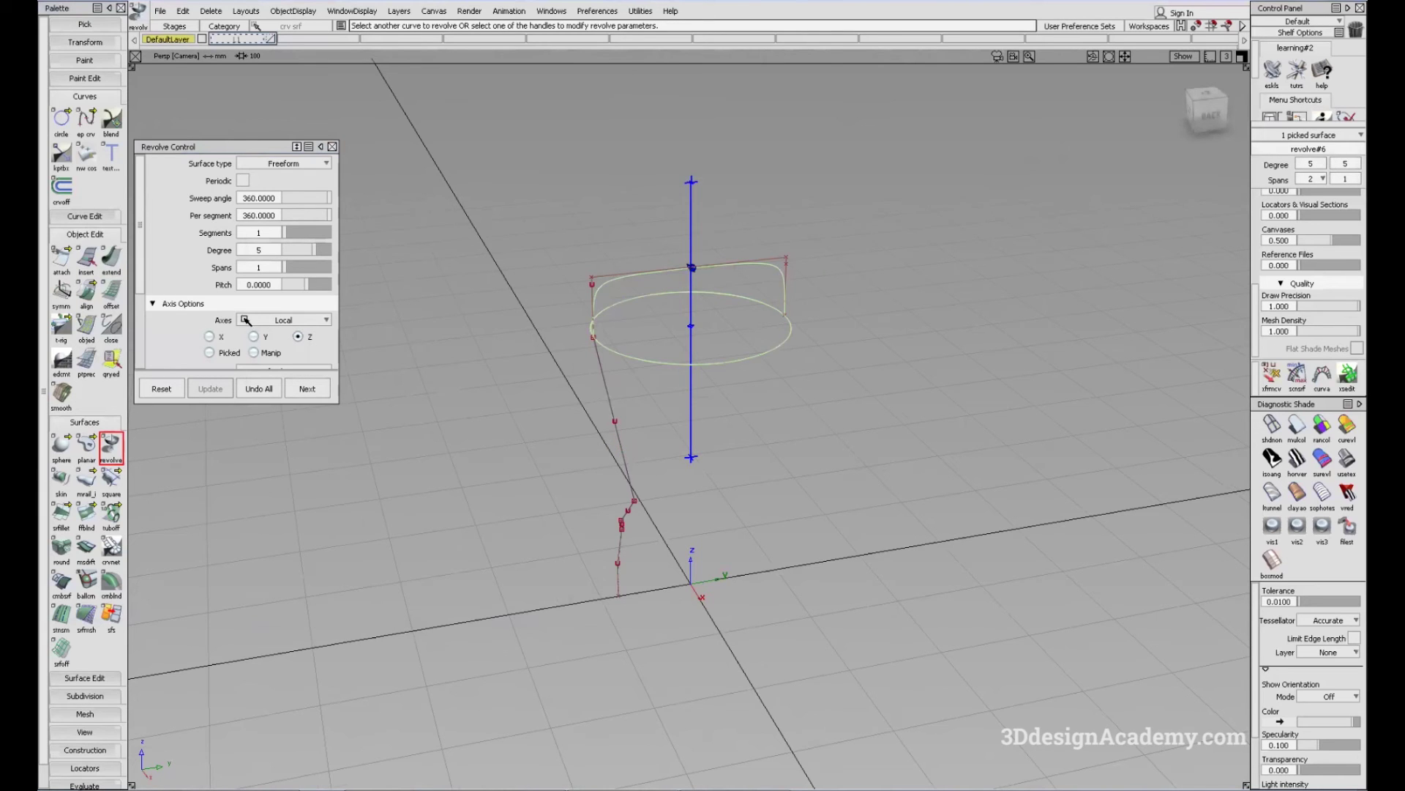
{"action": "mouse_move", "coordinate": [685, 303]}
{"action": "left_mouse_down", "text": "alt+shift"}
{"action": "mouse_move", "coordinate": [782, 333]}
{"action": "mouse_move", "coordinate": [706, 305]}
{"action": "mouse_move", "coordinate": [680, 383]}
{"action": "left_mouse_up", "text": "alt+shift"}
{"action": "left_click_drag", "start_coordinate": [667, 437], "coordinate": [747, 422], "text": "alt+shift"}
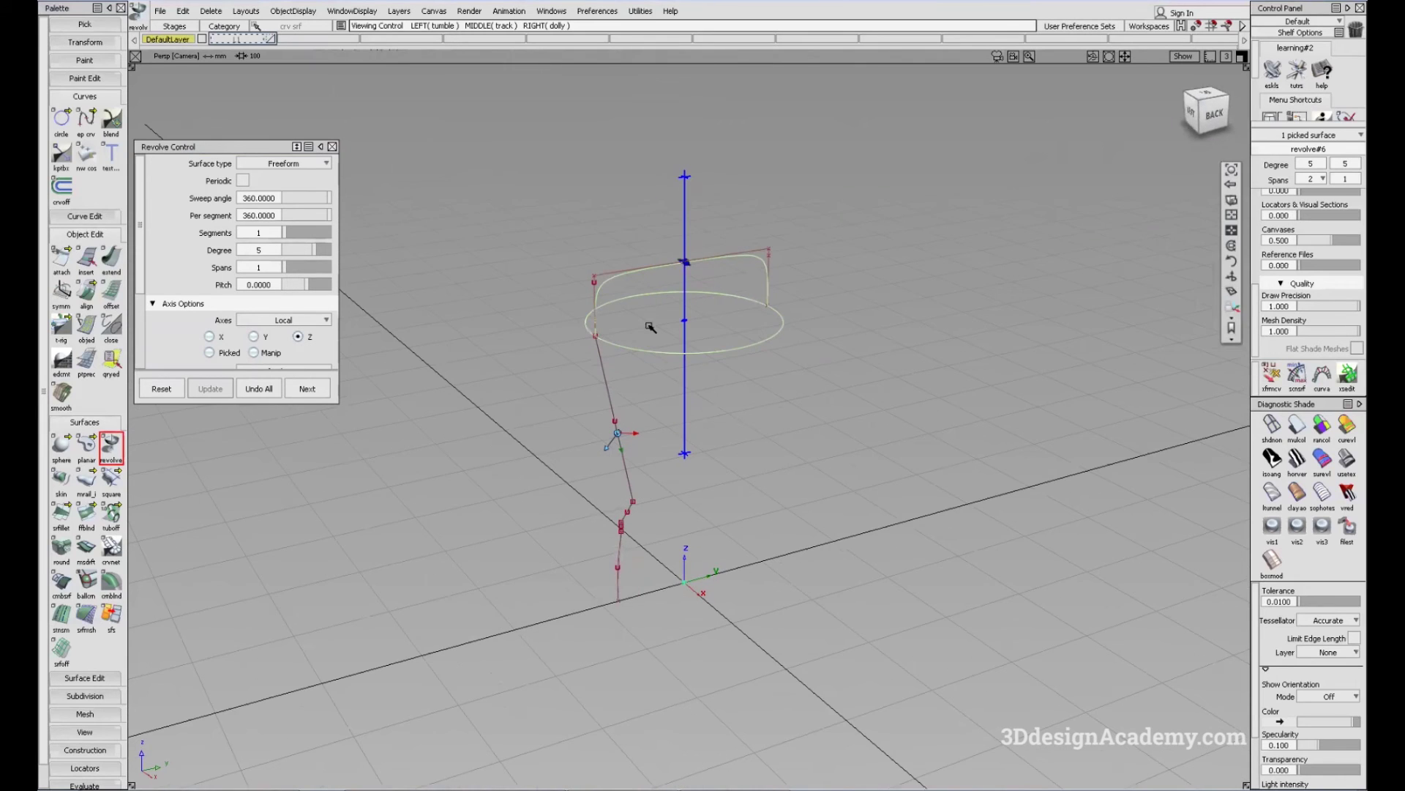
{"action": "mouse_move", "coordinate": [698, 304]}
{"action": "left_mouse_down", "text": "alt+shift"}
{"action": "mouse_move", "coordinate": [702, 537]}
{"action": "mouse_move", "coordinate": [713, 571]}
{"action": "mouse_move", "coordinate": [770, 574]}
{"action": "mouse_move", "coordinate": [721, 573]}
{"action": "left_mouse_up", "text": "alt+shift"}
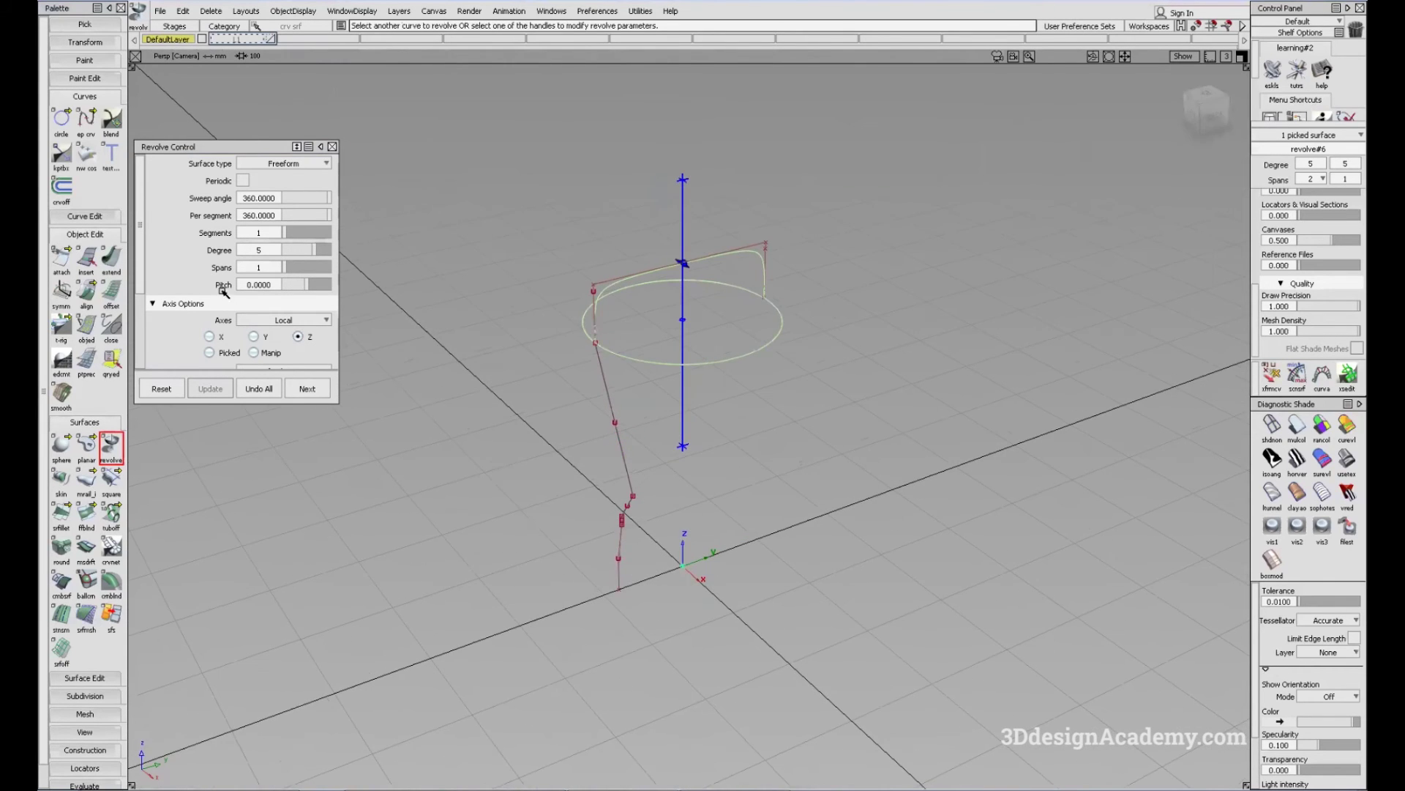
{"action": "left_click", "coordinate": [255, 337]}
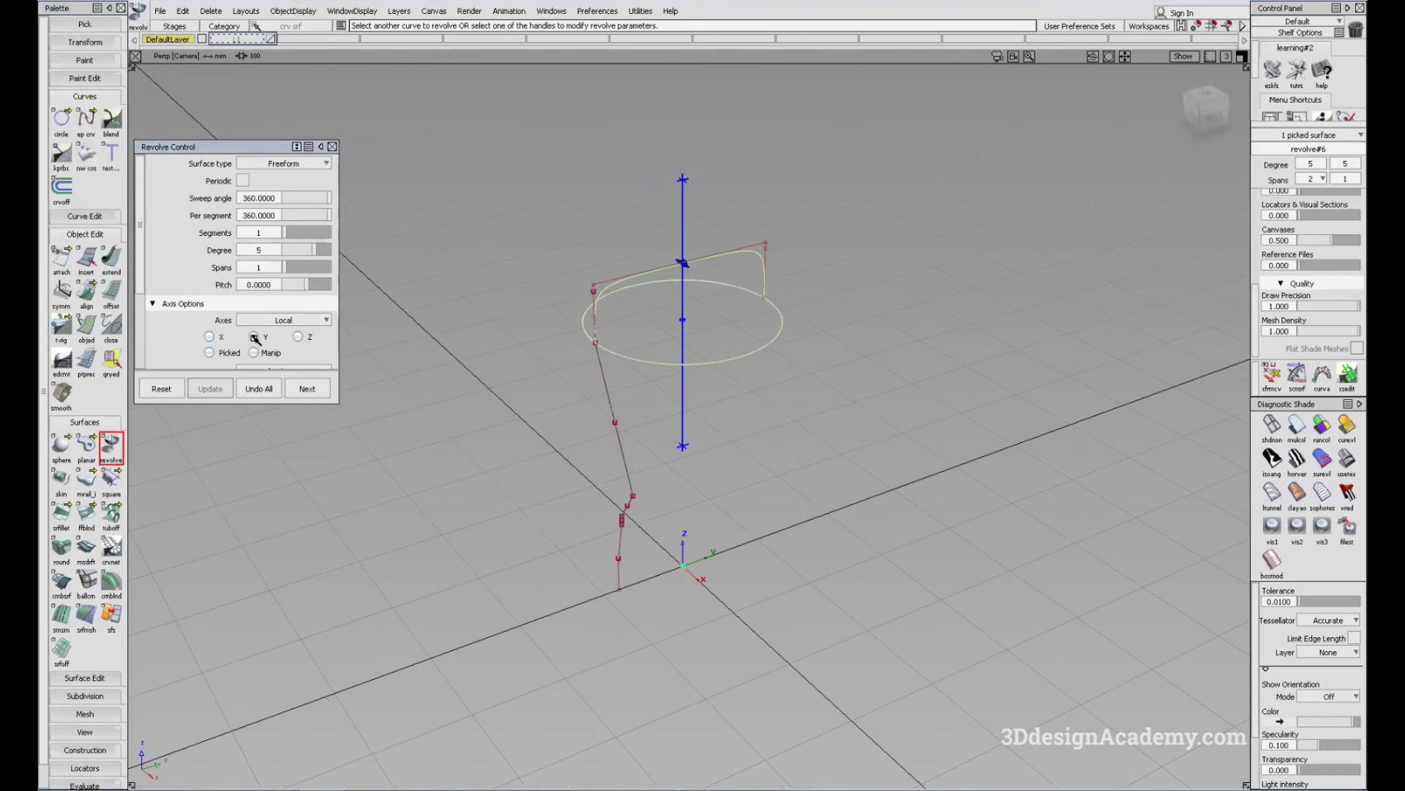
{"action": "left_click_drag", "start_coordinate": [643, 407], "coordinate": [721, 353], "text": "alt+shift"}
Step: Revolve the four remaining side profile curves about the local Y axis one after another
{"action": "left_click_drag", "start_coordinate": [680, 483], "coordinate": [647, 400], "text": "ctrl+shift"}
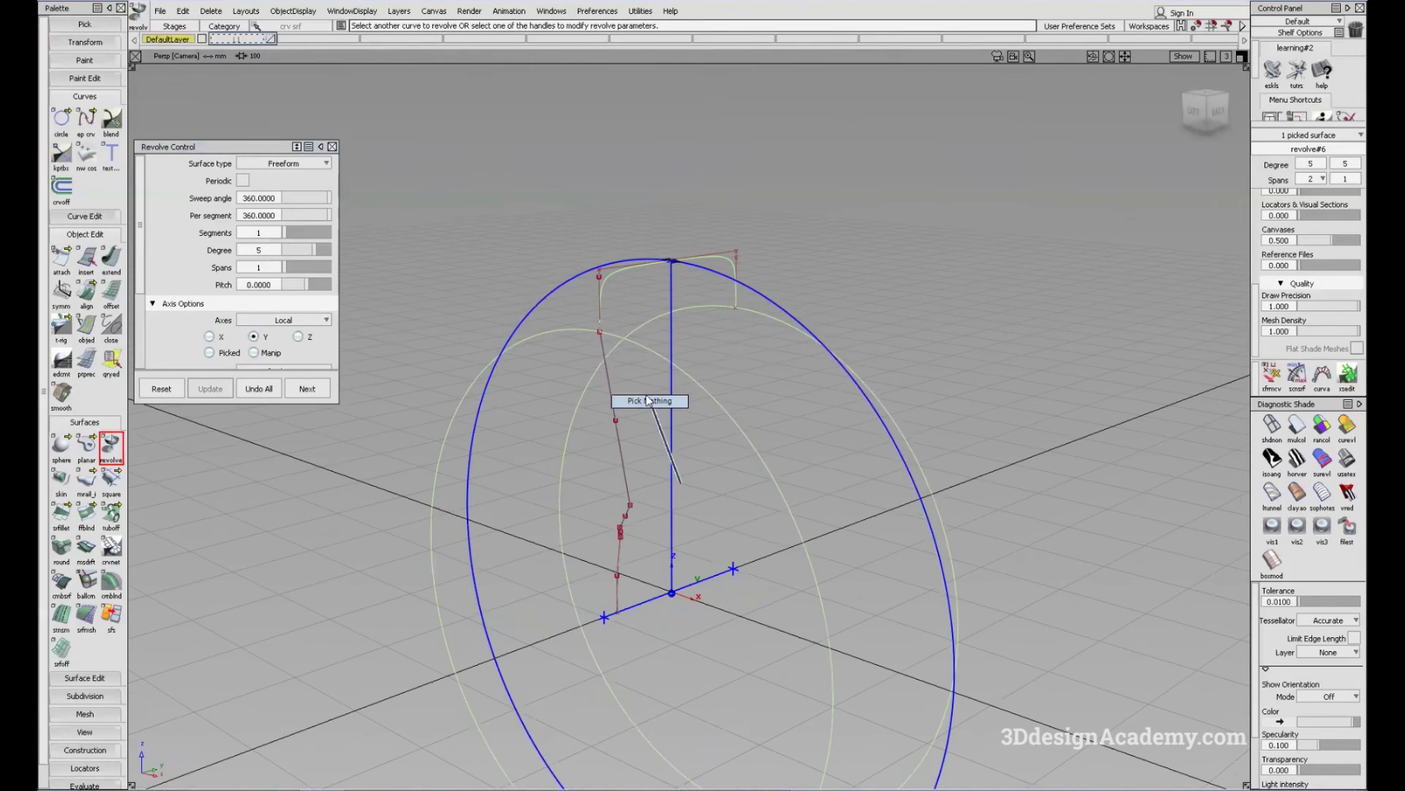
{"action": "left_click", "coordinate": [617, 424]}
{"action": "middle_click_drag", "start_coordinate": [647, 431], "coordinate": [639, 345], "text": "alt+shift"}
{"action": "left_click_drag", "start_coordinate": [633, 509], "coordinate": [628, 435], "text": "ctrl+shift"}
{"action": "left_click", "coordinate": [618, 425]}
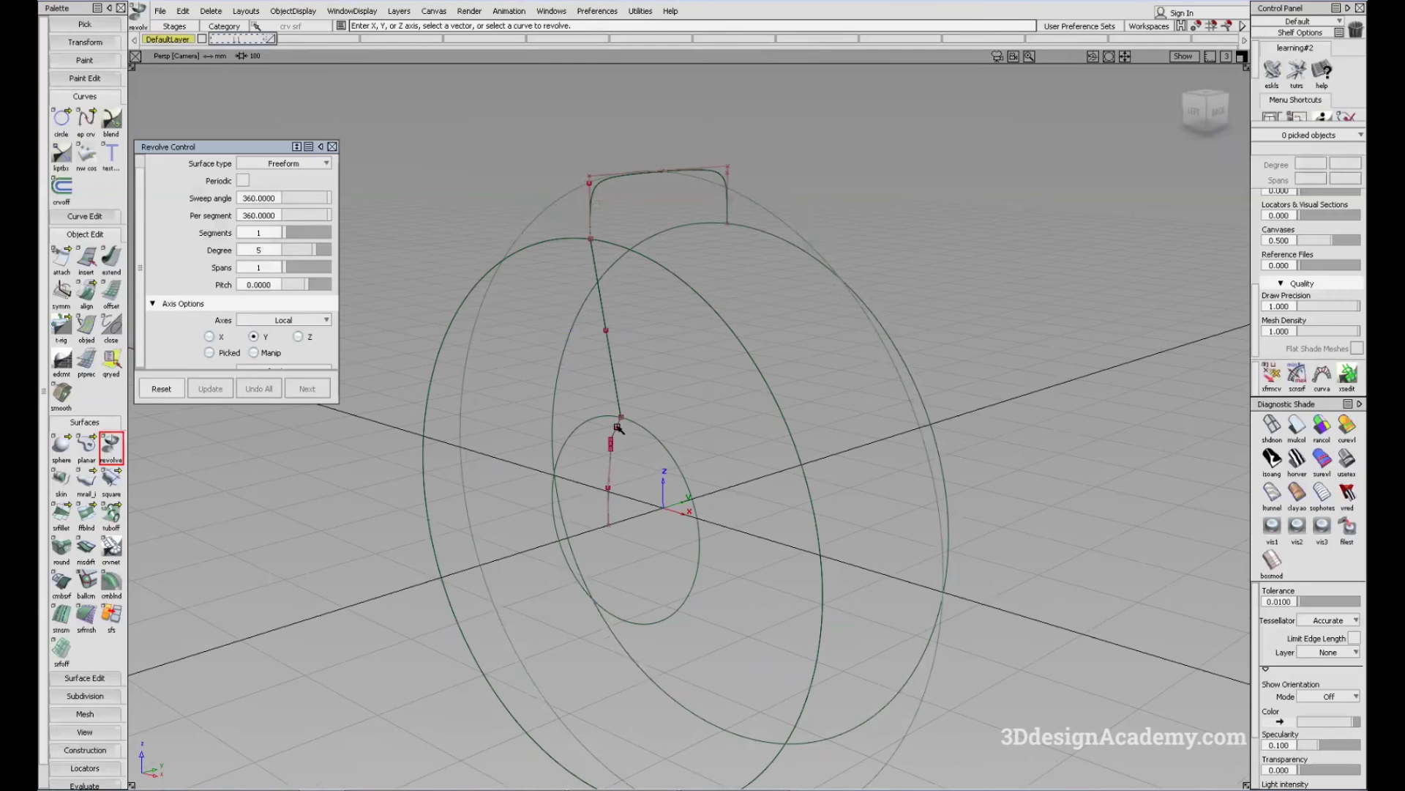
{"action": "right_click_drag", "start_coordinate": [612, 443], "coordinate": [659, 457], "text": "alt+shift"}
{"action": "left_click_drag", "start_coordinate": [622, 508], "coordinate": [611, 456], "text": "ctrl+shift"}
{"action": "left_click", "coordinate": [610, 457]}
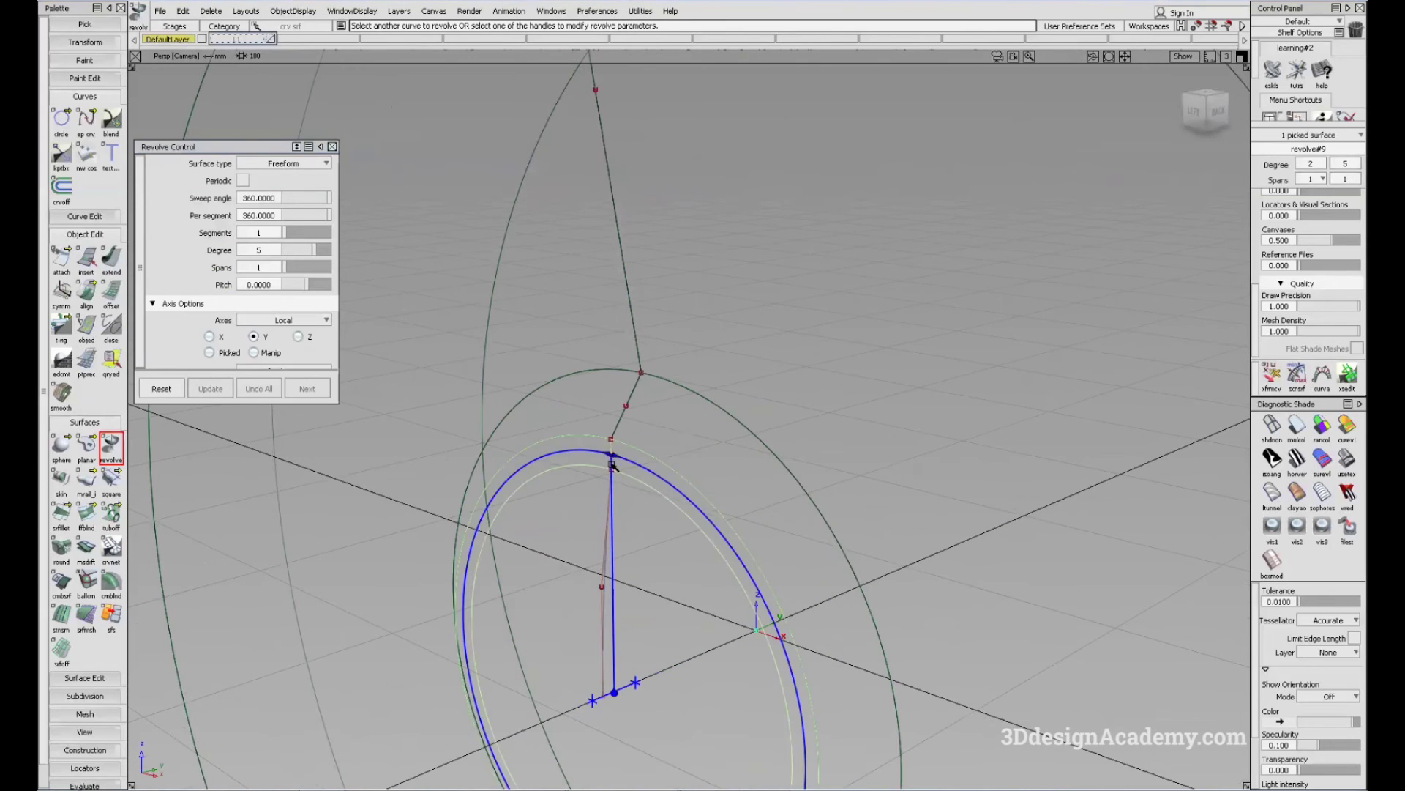
{"action": "right_click_drag", "start_coordinate": [608, 506], "coordinate": [626, 497], "text": "alt+shift"}
{"action": "left_click_drag", "start_coordinate": [626, 498], "coordinate": [655, 499], "text": "alt+shift"}
{"action": "left_click_drag", "start_coordinate": [656, 499], "coordinate": [658, 443], "text": "ctrl+shift"}
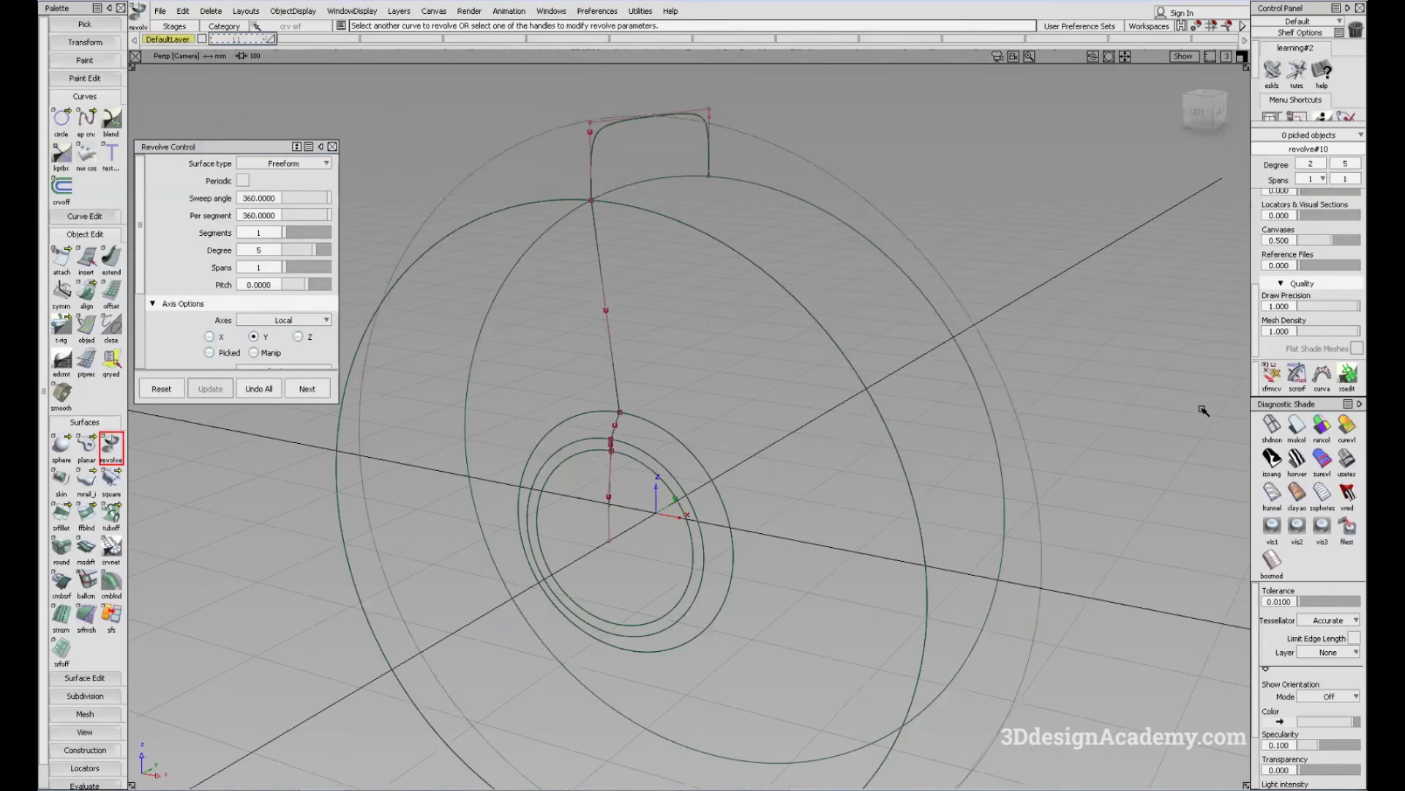
Step: Apply multi-colour diagnostic shading to the revolved surfaces, hide the model lines and the grid, and inspect the wheel shape
{"action": "left_click", "coordinate": [1297, 426]}
{"action": "left_click_drag", "start_coordinate": [591, 522], "coordinate": [570, 505], "text": "alt+shift"}
{"action": "right_click_drag", "start_coordinate": [569, 505], "coordinate": [581, 442], "text": "alt+shift"}
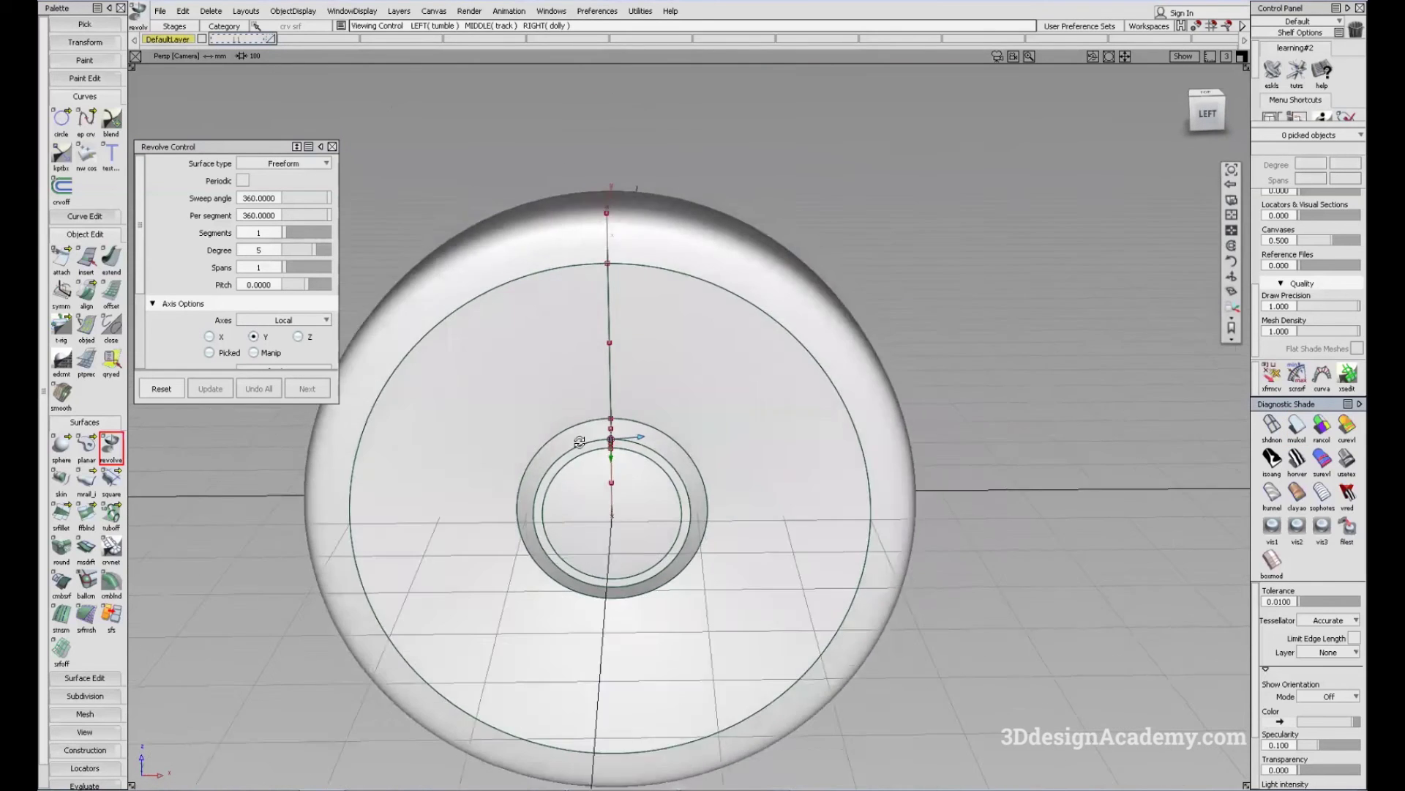
{"action": "left_click_drag", "start_coordinate": [581, 442], "coordinate": [738, 490], "text": "alt+shift"}
{"action": "key", "text": "ctrl+m"}
{"action": "right_click_drag", "start_coordinate": [737, 490], "coordinate": [722, 476], "text": "alt+shift"}
{"action": "key", "text": "ctrl+g"}
{"action": "left_click_drag", "start_coordinate": [722, 476], "coordinate": [615, 486], "text": "alt+shift"}
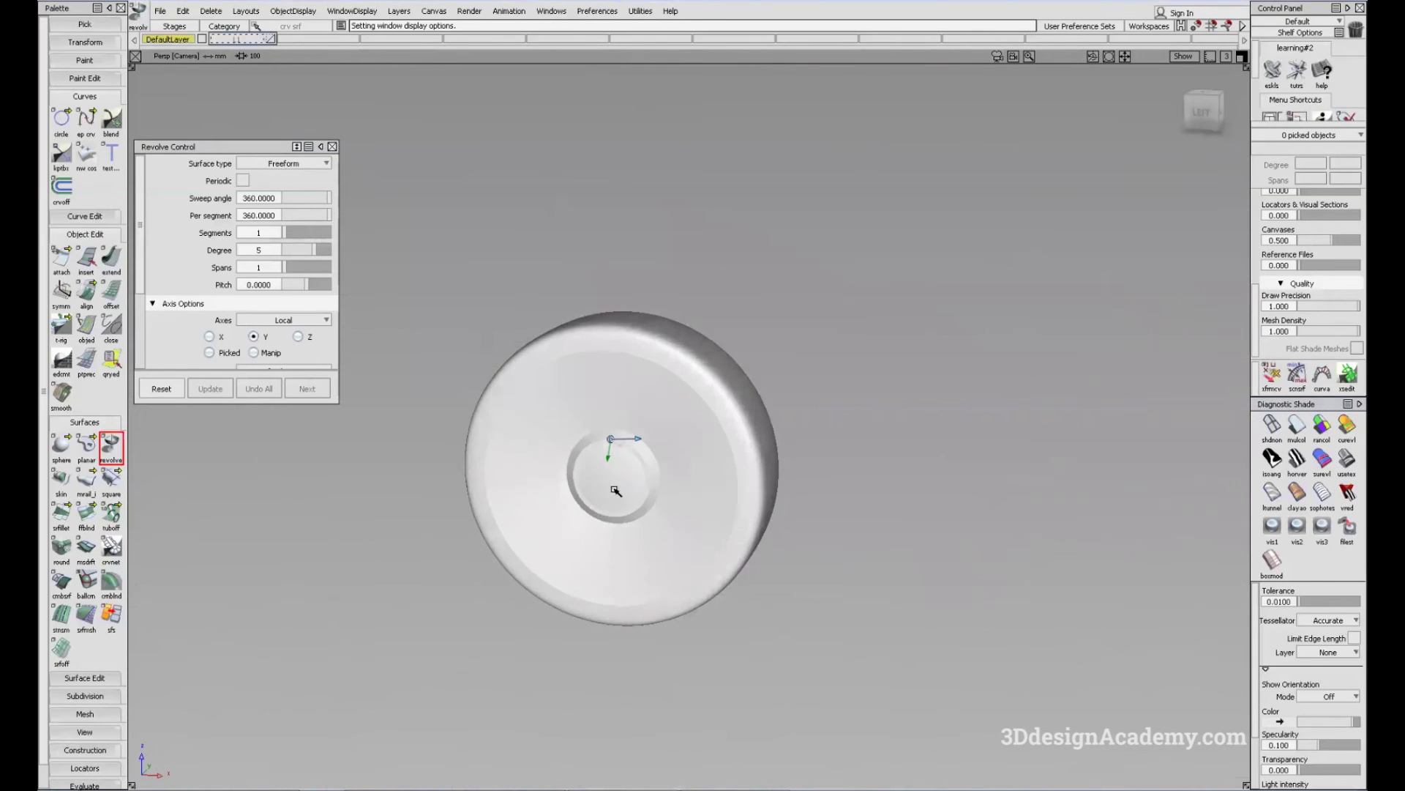
{"action": "right_click_drag", "start_coordinate": [615, 486], "coordinate": [627, 476], "text": "alt+shift"}
{"action": "middle_click_drag", "start_coordinate": [627, 476], "coordinate": [673, 480], "text": "alt+shift"}
{"action": "left_click_drag", "start_coordinate": [673, 481], "coordinate": [708, 516], "text": "alt+shift"}
{"action": "middle_click_drag", "start_coordinate": [793, 456], "coordinate": [744, 493], "text": "alt+shift"}
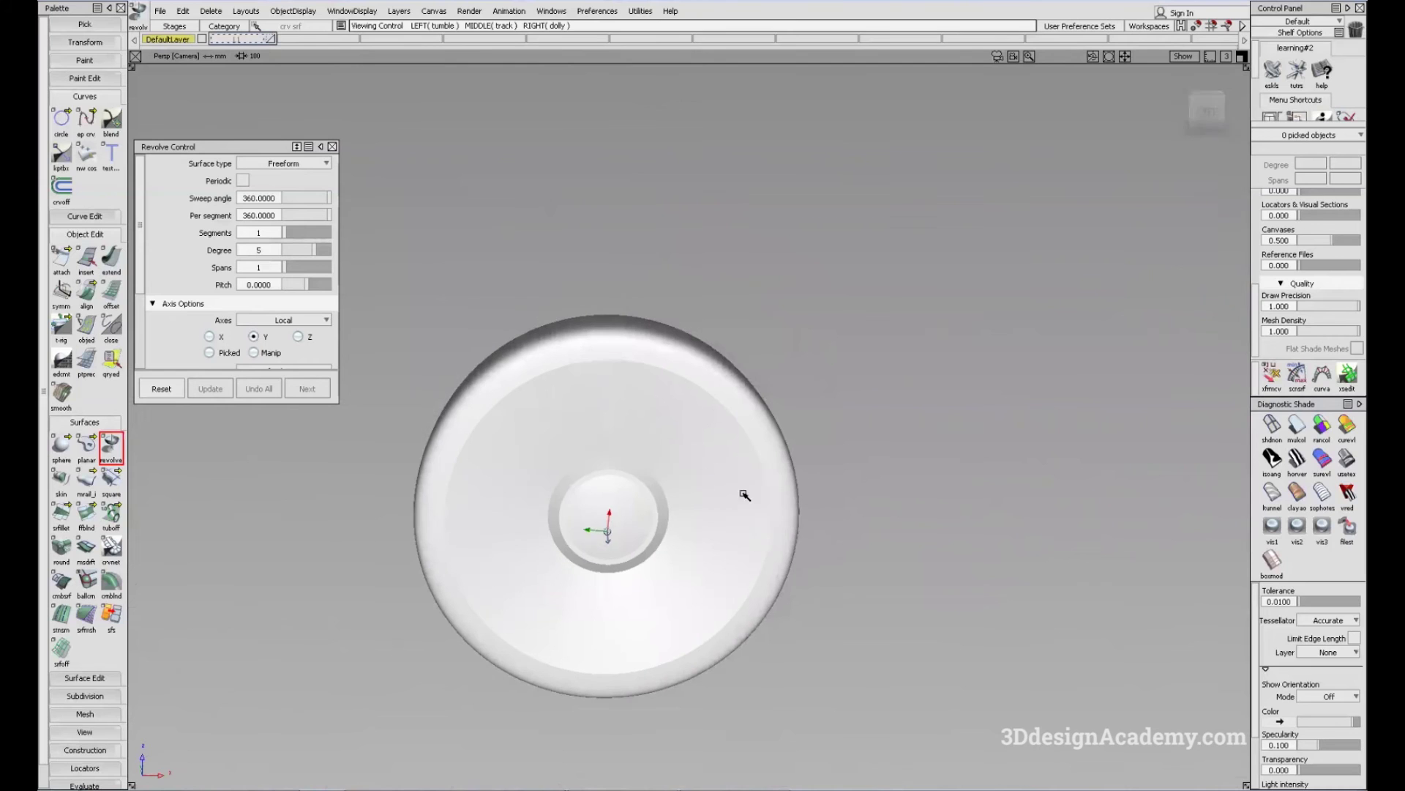
Step: Show the model lines again and face the wheel straight on in the orthographic Left view with nothing selected
{"action": "key", "text": "ctrl+m"}
{"action": "left_click", "coordinate": [581, 420], "text": "alt+shift"}
{"action": "right_click_drag", "start_coordinate": [639, 402], "coordinate": [492, 399], "text": "alt+shift"}
{"action": "left_click_drag", "start_coordinate": [493, 399], "coordinate": [510, 374], "text": "alt+shift"}
{"action": "mouse_move", "coordinate": [628, 399]}
{"action": "left_mouse_down", "text": "alt+shift"}
{"action": "mouse_move", "coordinate": [730, 392]}
{"action": "mouse_move", "coordinate": [665, 389]}
{"action": "mouse_move", "coordinate": [746, 405]}
{"action": "mouse_move", "coordinate": [492, 408]}
{"action": "mouse_move", "coordinate": [680, 468]}
{"action": "left_mouse_up", "text": "alt+shift"}
{"action": "left_click_drag", "start_coordinate": [762, 519], "coordinate": [765, 335], "text": "ctrl+shift"}
{"action": "left_click", "coordinate": [1204, 118]}
{"action": "left_click_drag", "start_coordinate": [662, 562], "coordinate": [605, 333], "text": "ctrl+shift"}
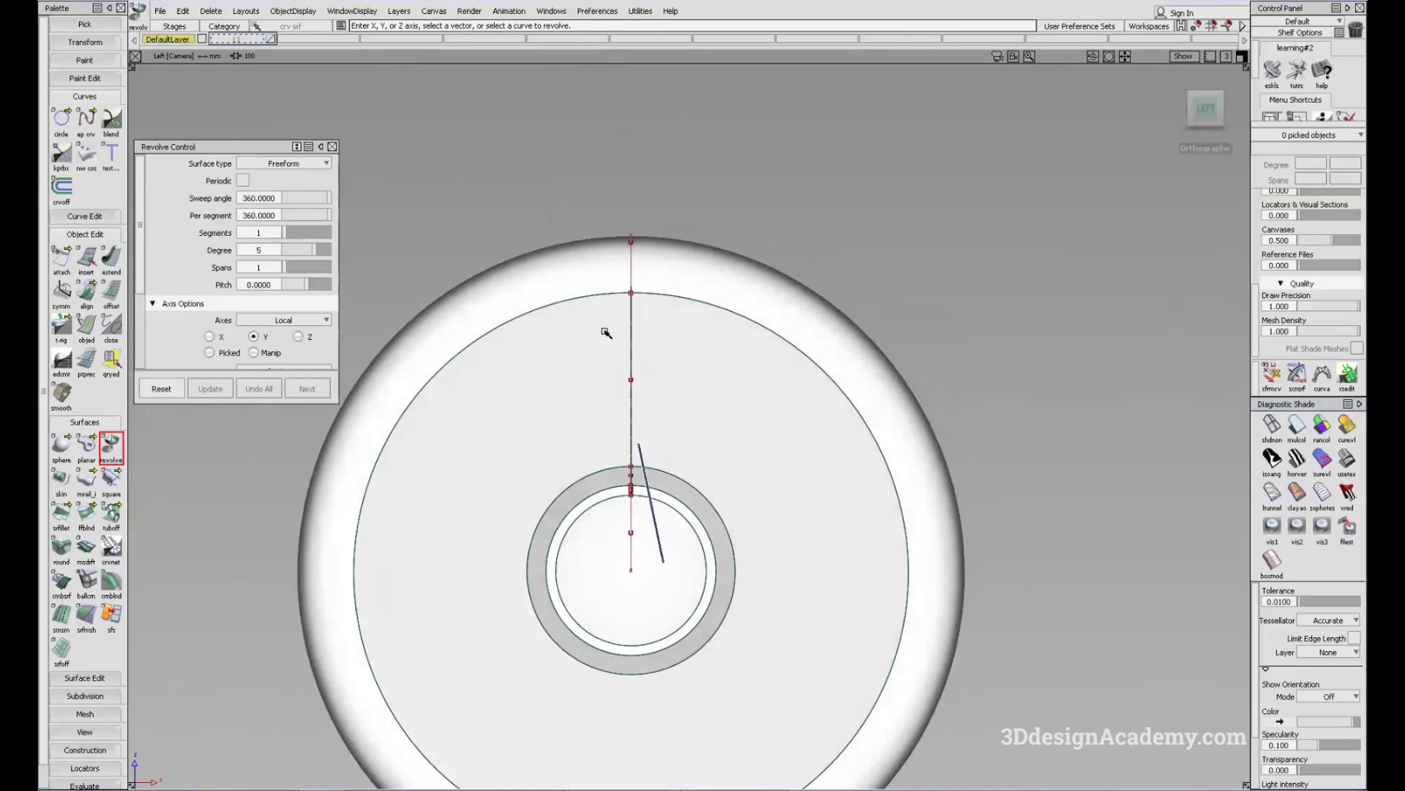
Step: Draw a slanted edit-point line snapped to the outer circle of the hub and extending just beyond the outer rim
{"action": "left_click", "coordinate": [87, 120]}
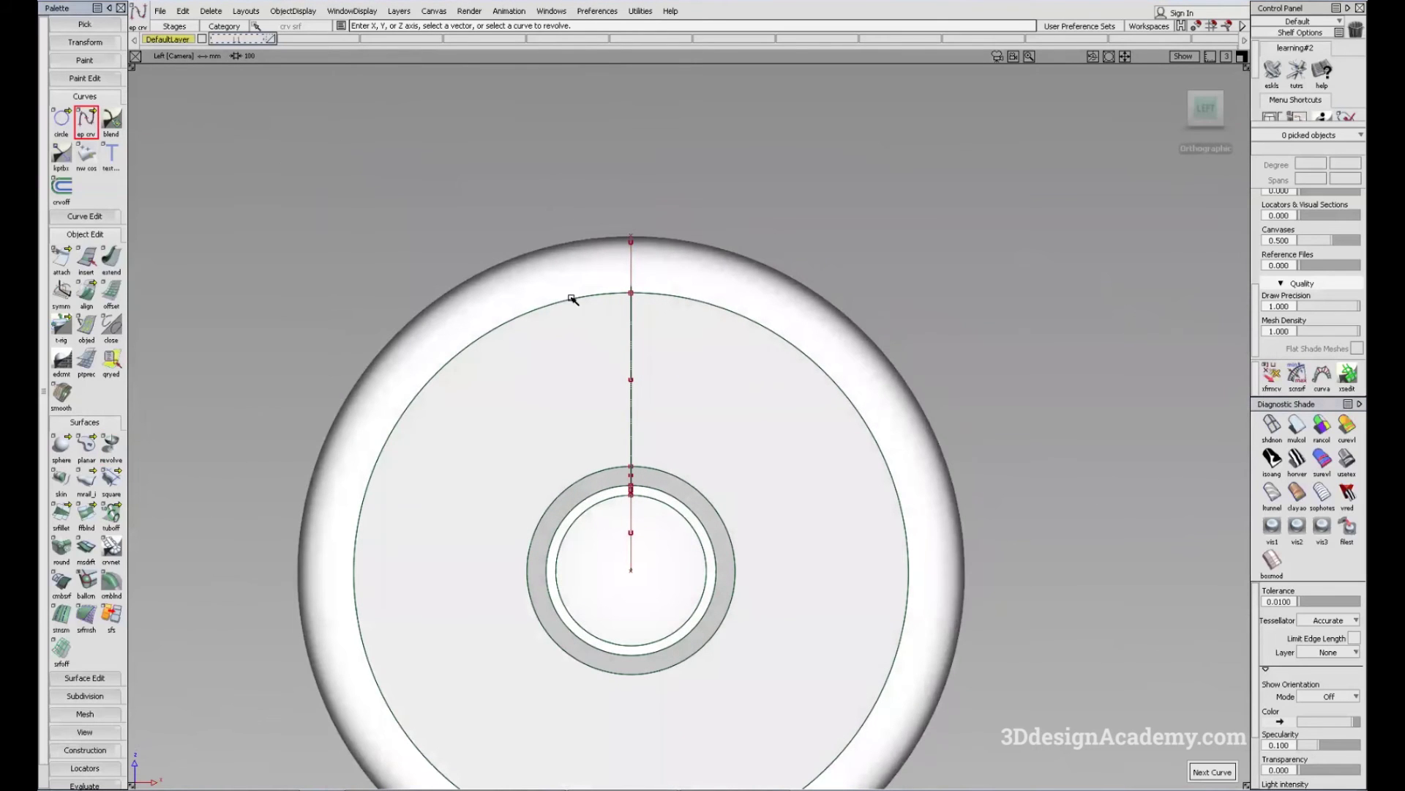
{"action": "left_click", "coordinate": [655, 468]}
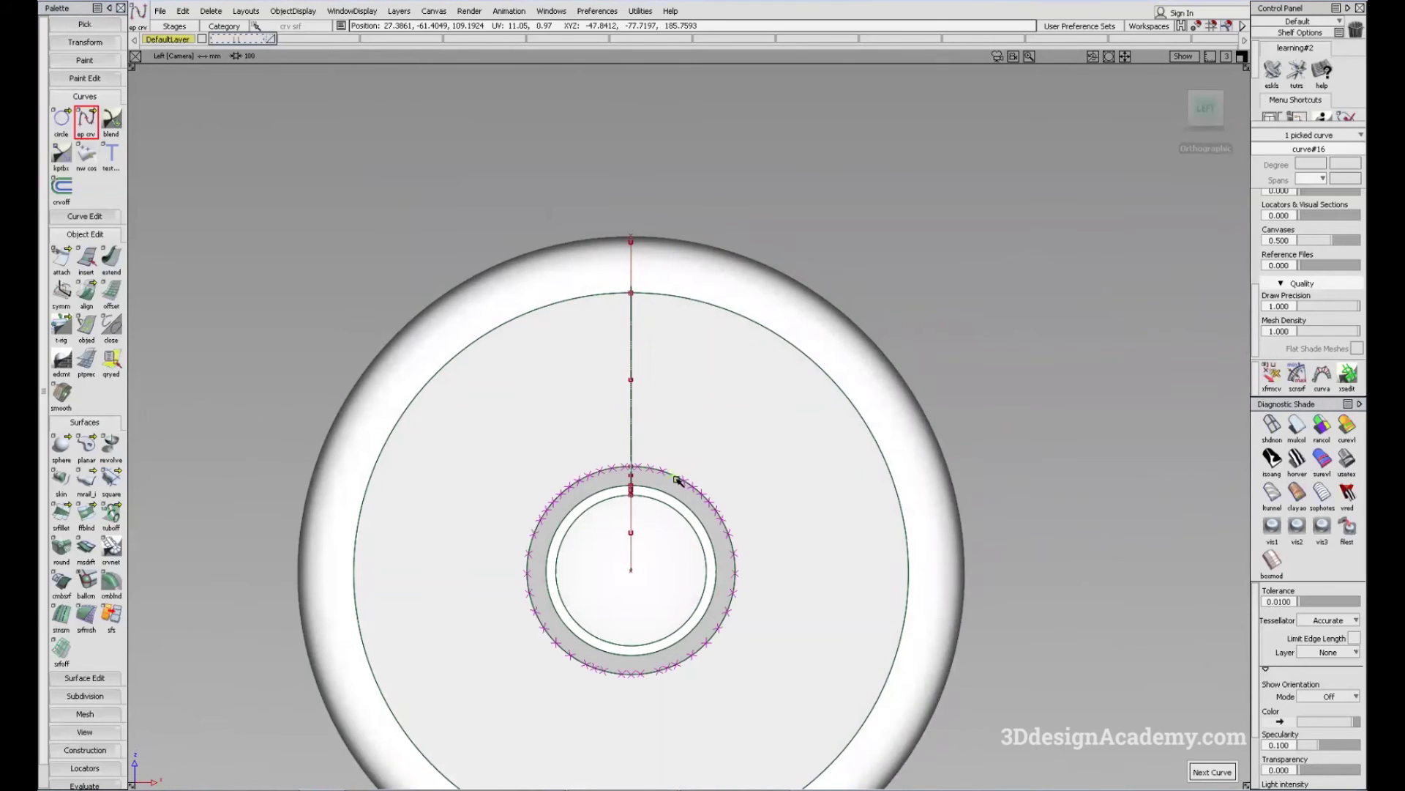
{"action": "left_click", "coordinate": [672, 476]}
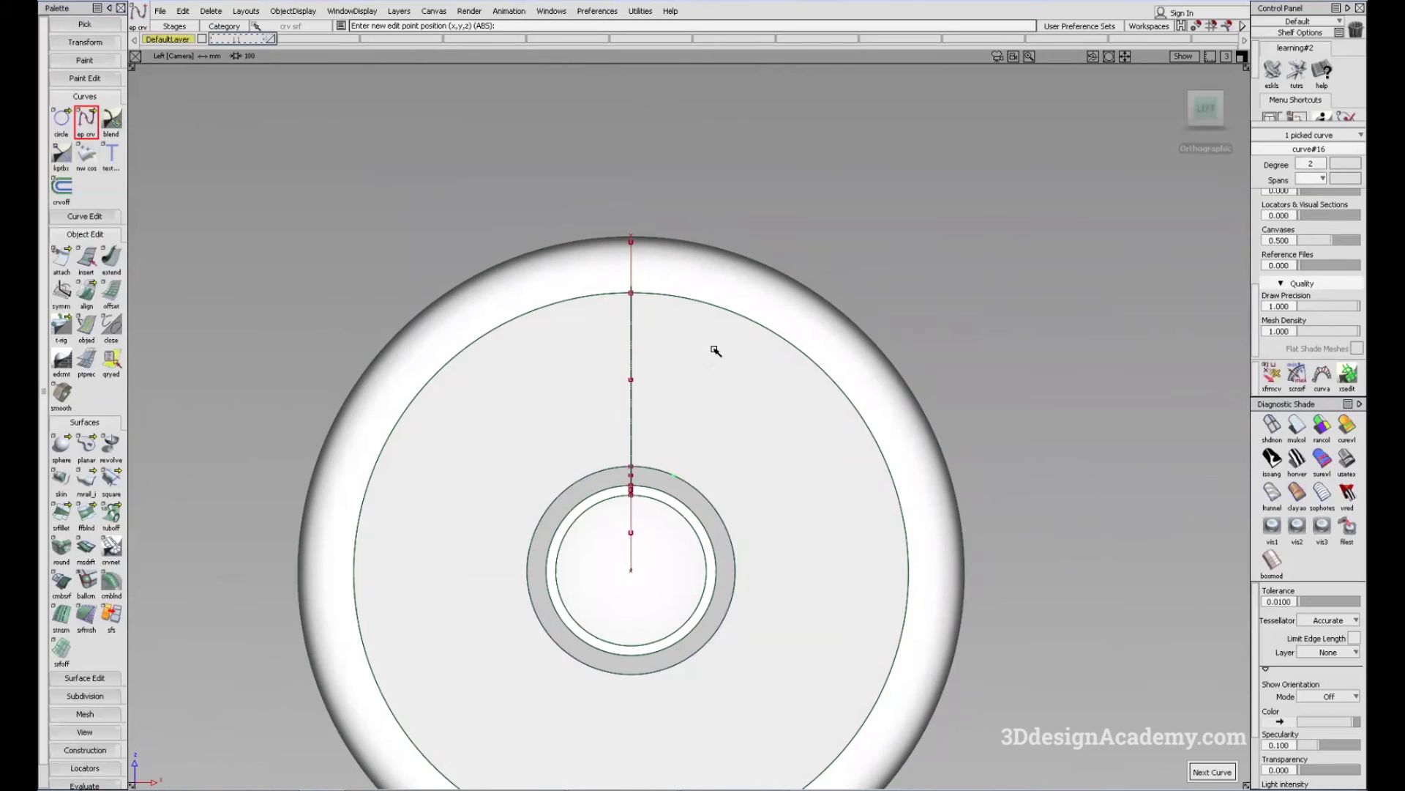
{"action": "left_click", "coordinate": [744, 200]}
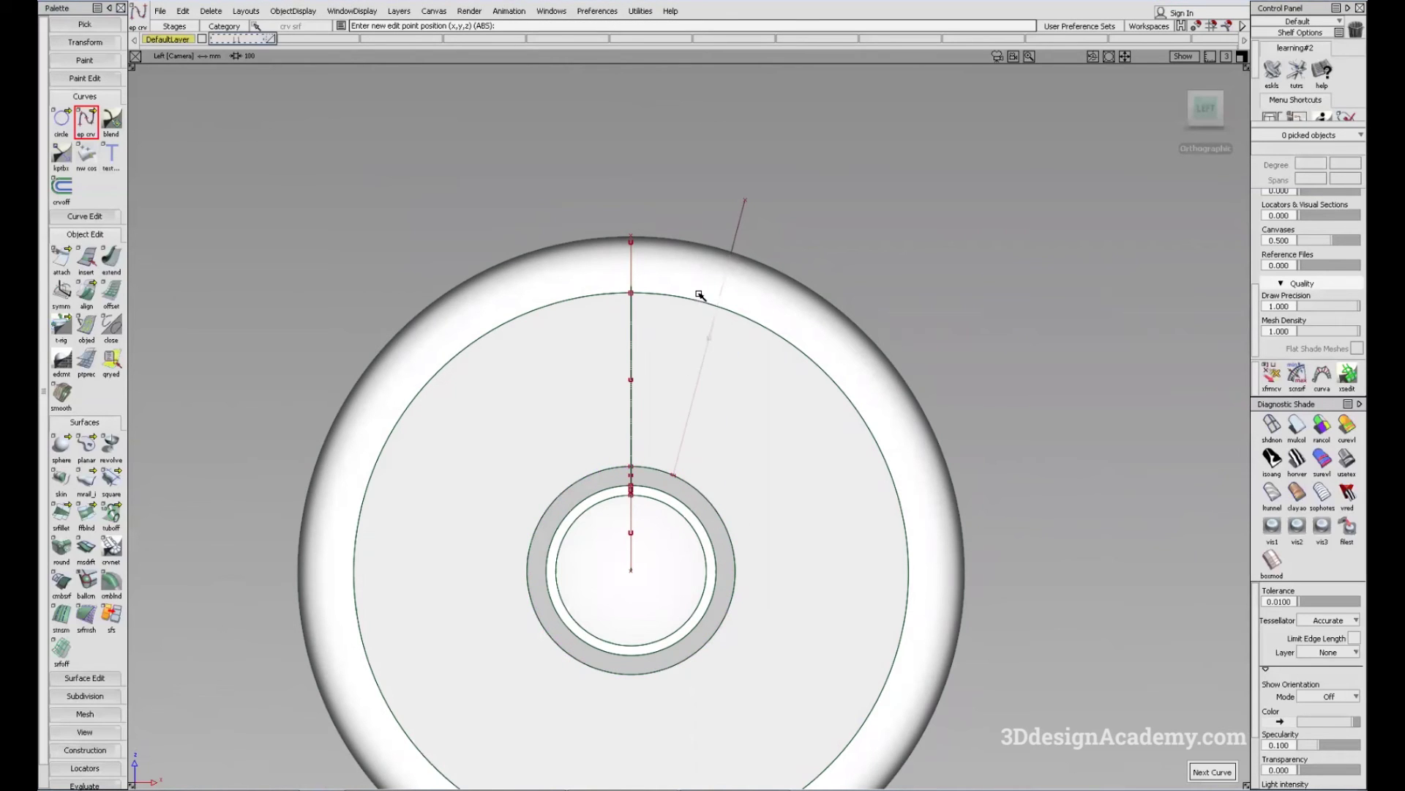
Step: Project the slanted line onto the disc surface between hub and rim, and remove the original line
{"action": "left_click", "coordinate": [80, 678]}
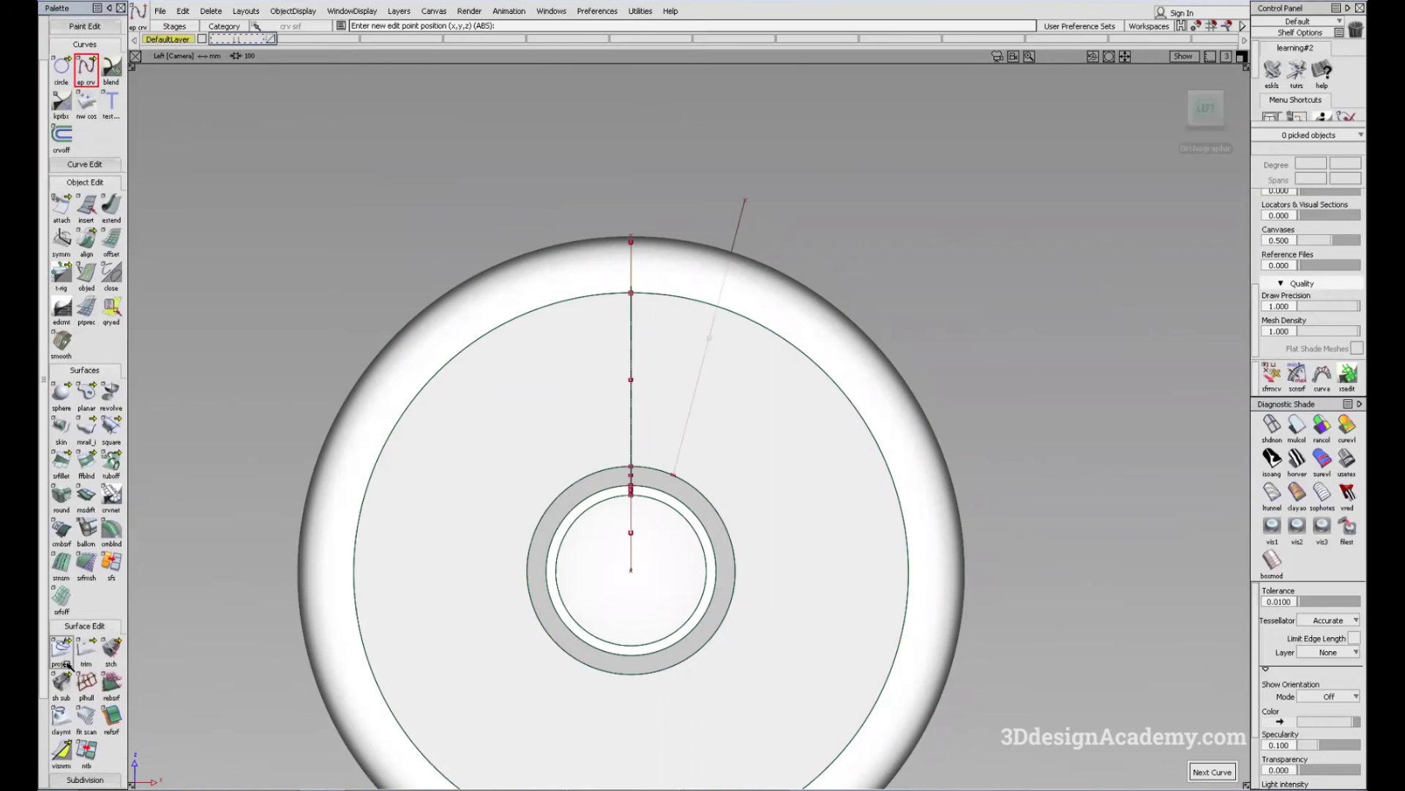
{"action": "left_click", "coordinate": [63, 649]}
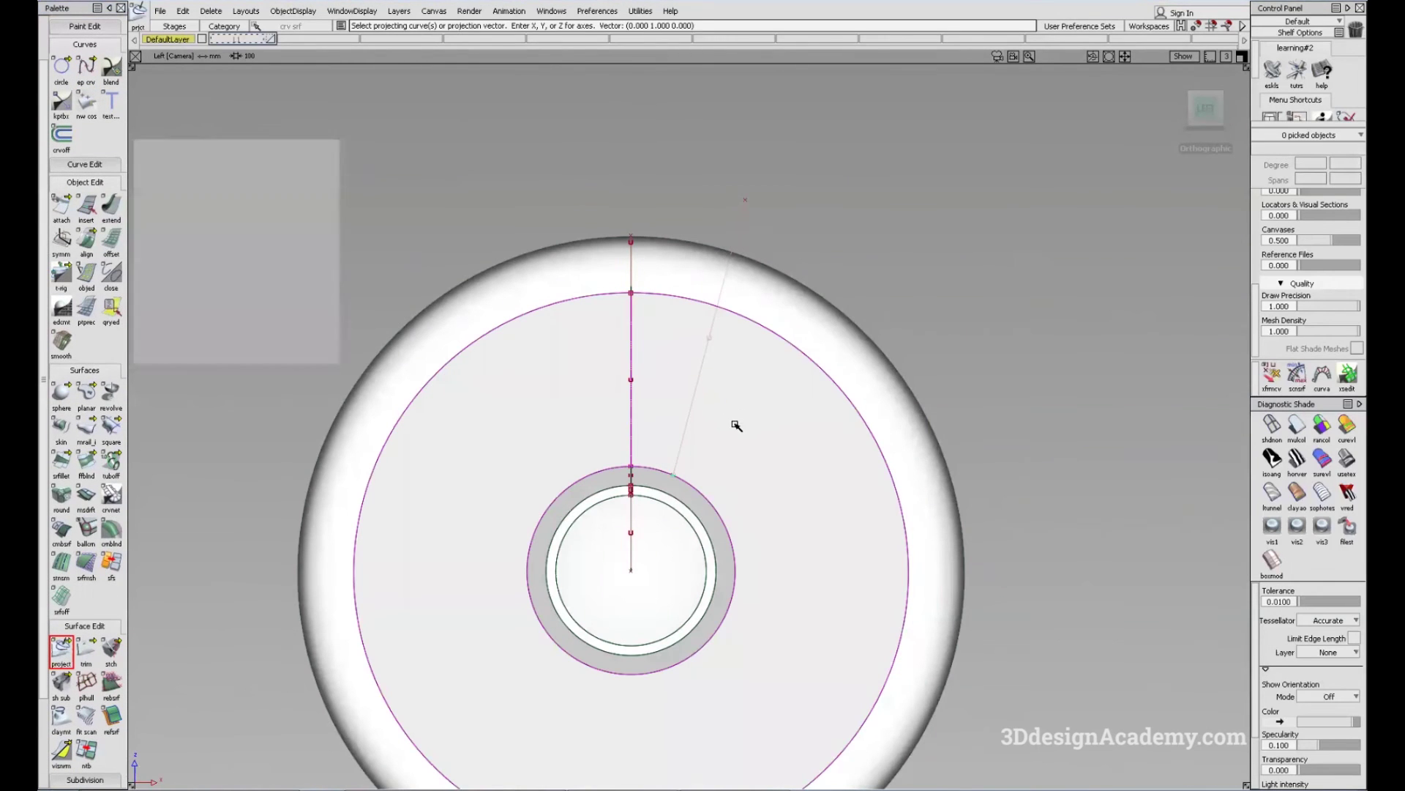
{"action": "left_click_drag", "start_coordinate": [689, 373], "coordinate": [714, 398], "text": "ctrl+shift"}
{"action": "left_click", "coordinate": [686, 424]}
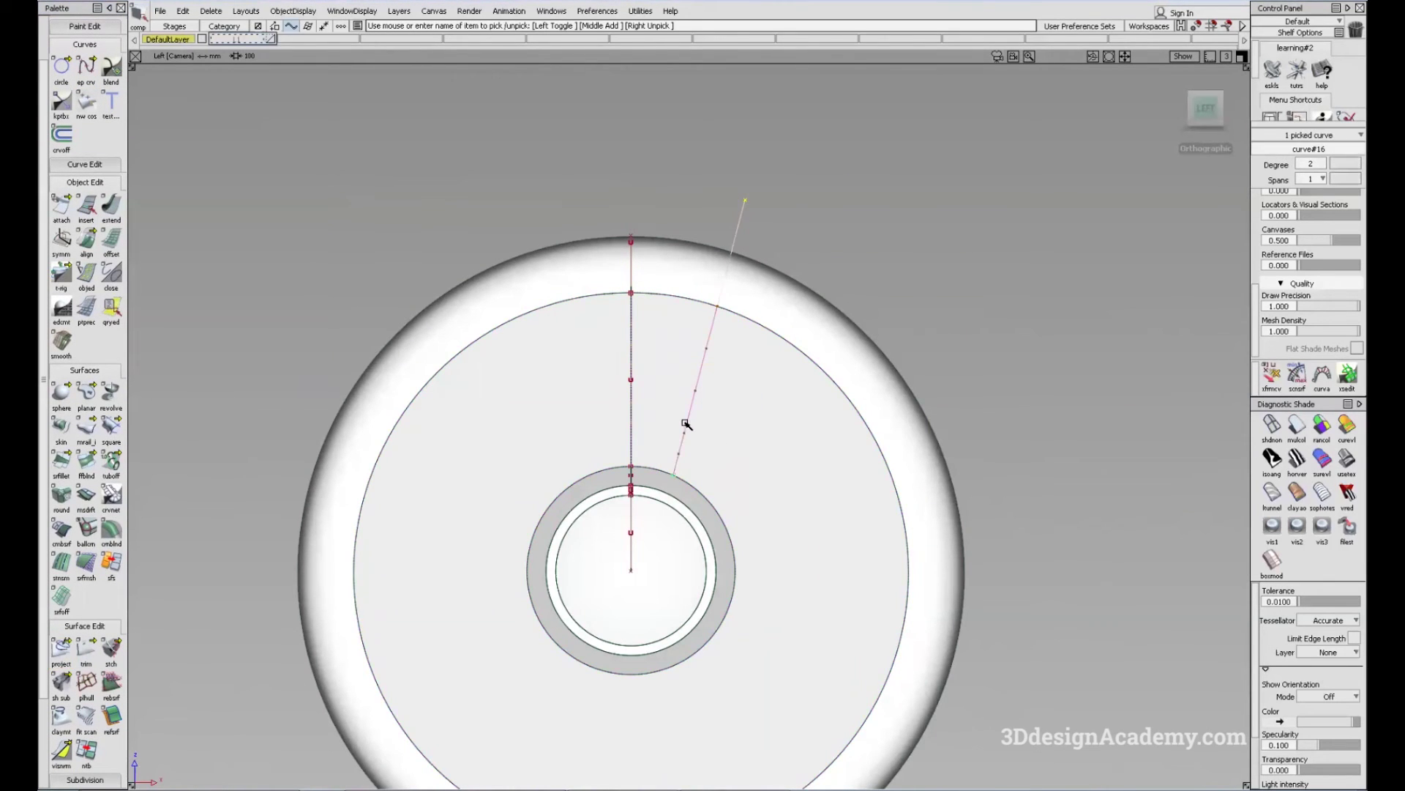
Step: Trim the disc surface to keep only the narrow wedge between the profile curve and the projected line
{"action": "left_click", "coordinate": [85, 650]}
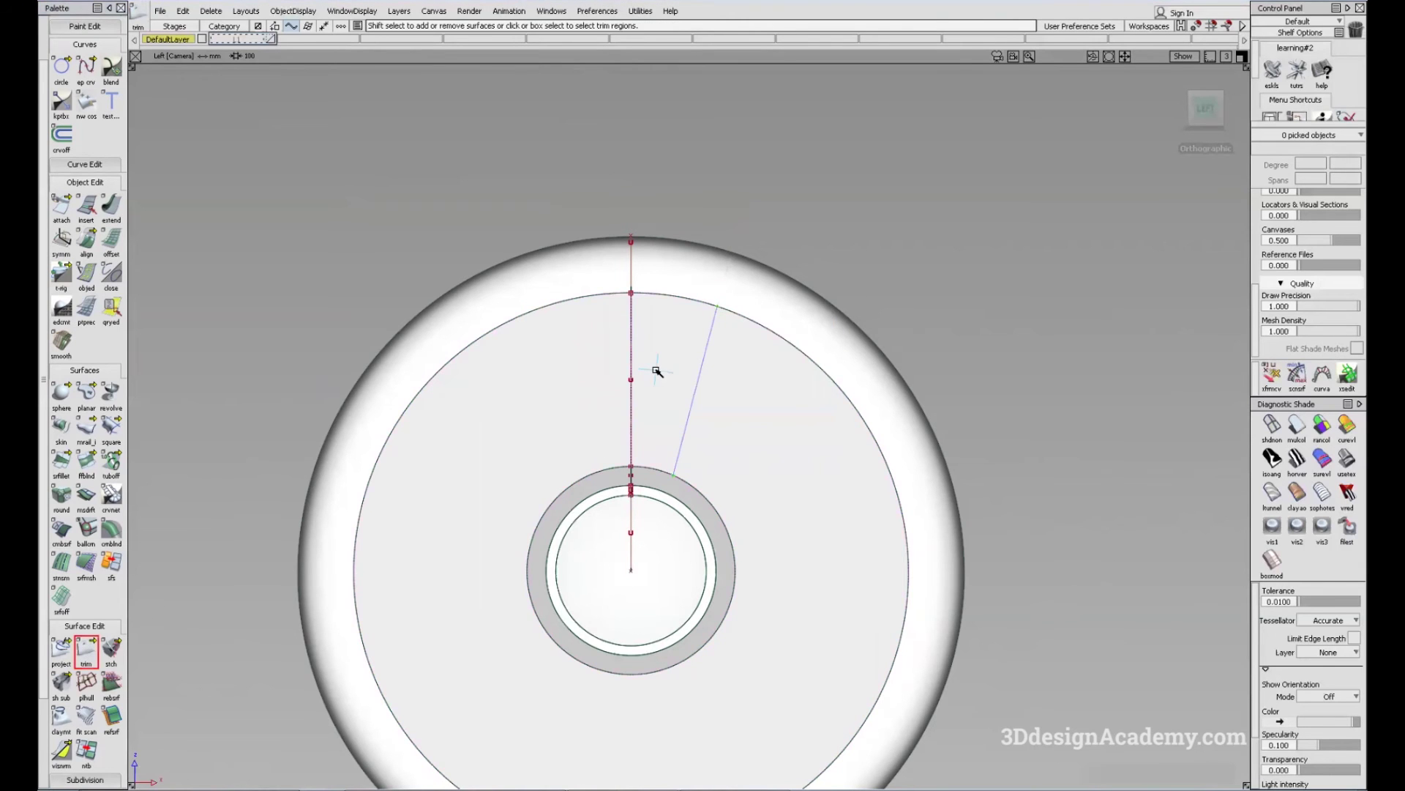
{"action": "key", "text": "space"}
{"action": "left_click_drag", "start_coordinate": [656, 388], "coordinate": [622, 421], "text": "alt+shift"}
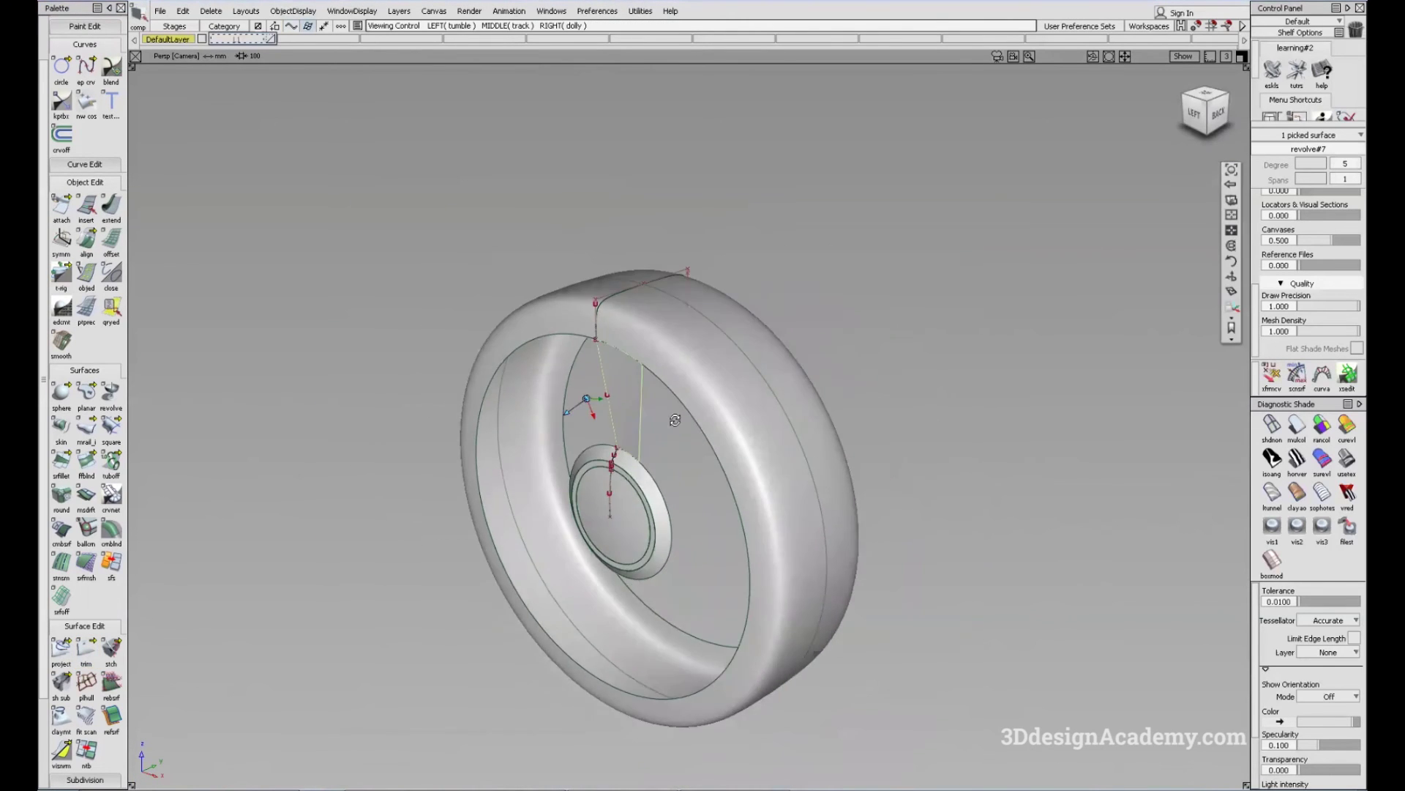
{"action": "left_click_drag", "start_coordinate": [672, 419], "coordinate": [755, 388], "text": "alt+shift"}
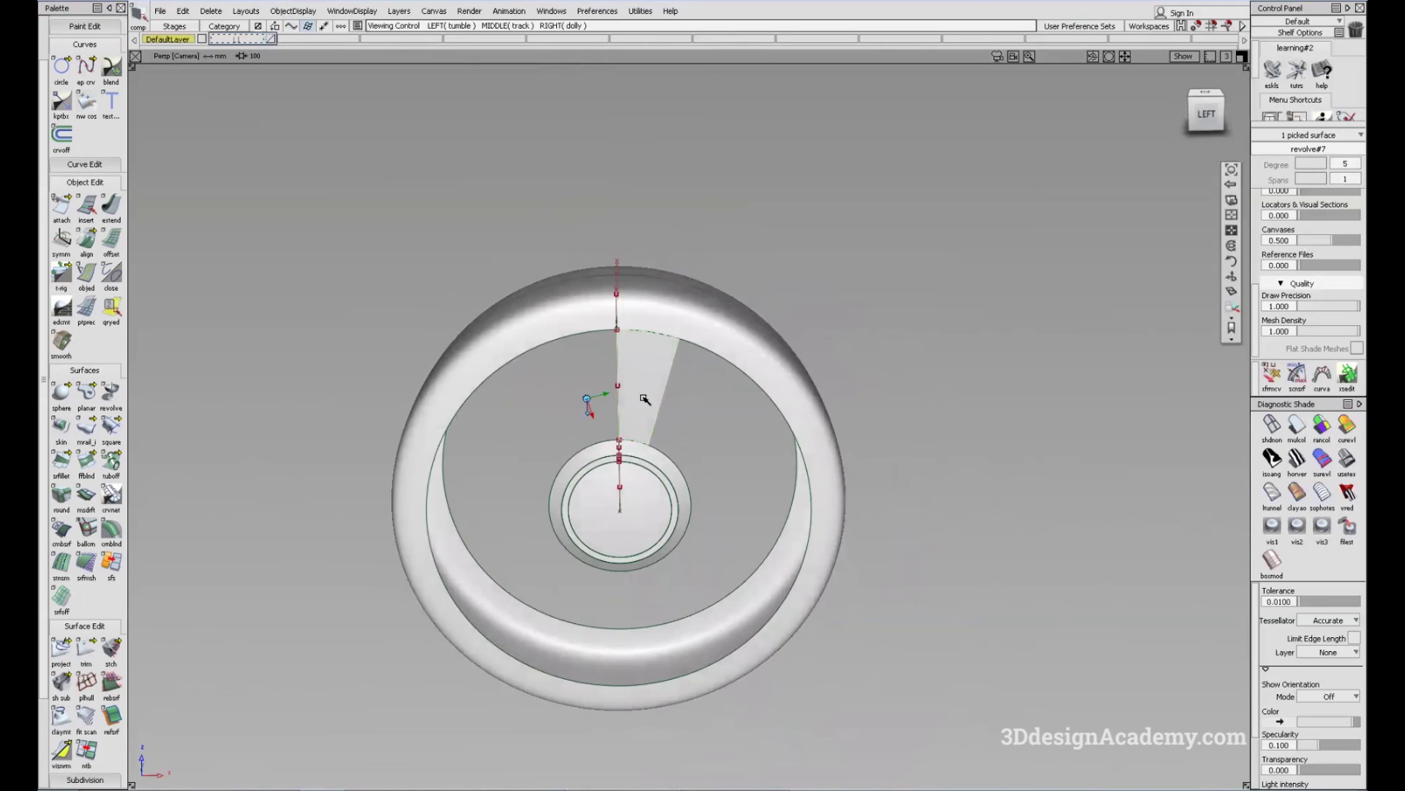
{"action": "scroll", "coordinate": [640, 397], "scroll_direction": "up", "scroll_amount": 3}
{"action": "scroll", "coordinate": [607, 280], "scroll_direction": "up", "scroll_amount": 1}
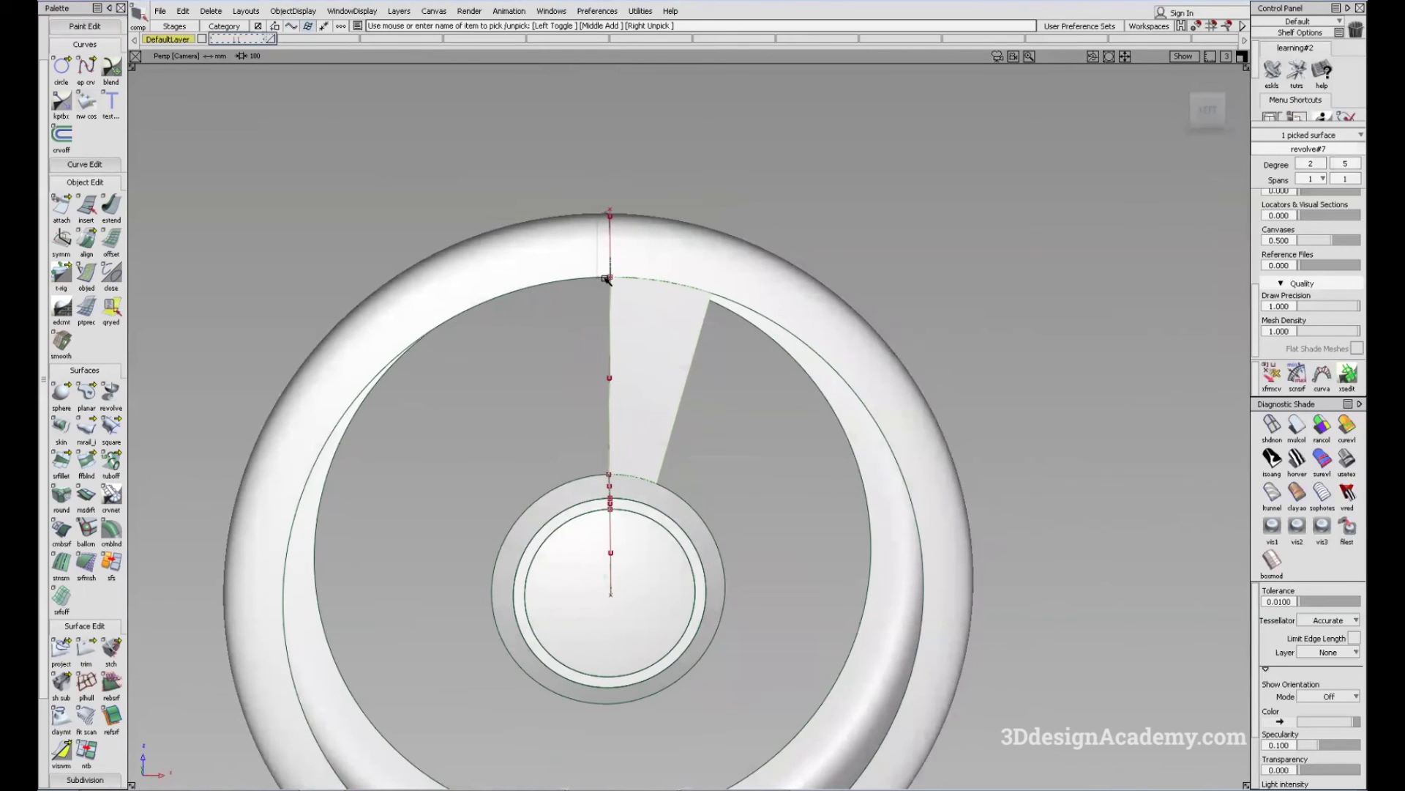
{"action": "left_click_drag", "start_coordinate": [659, 396], "coordinate": [637, 315], "text": "alt+shift"}
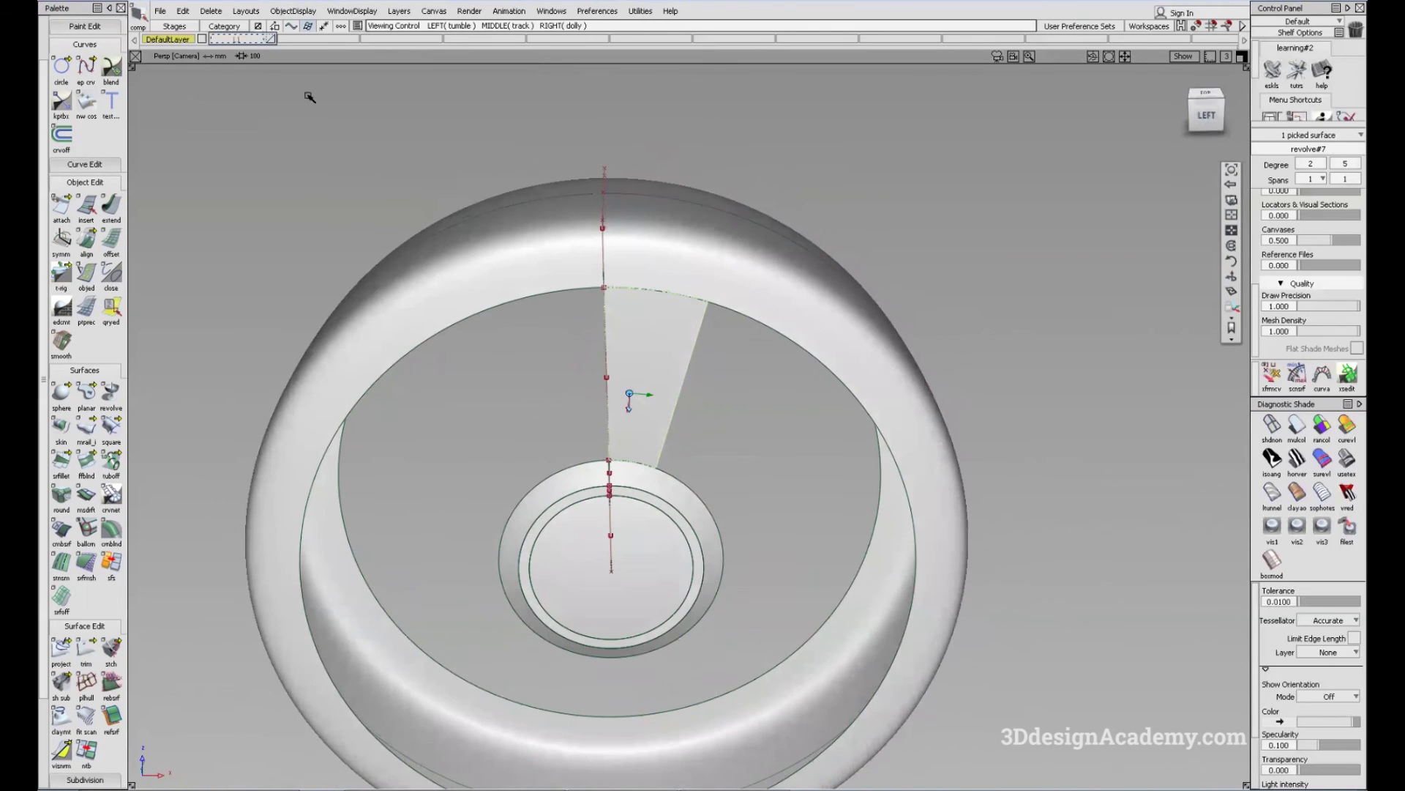
Step: Mirror the wedge surface across the YZ plane with the Duplicate mirror type
{"action": "left_click", "coordinate": [183, 11]}
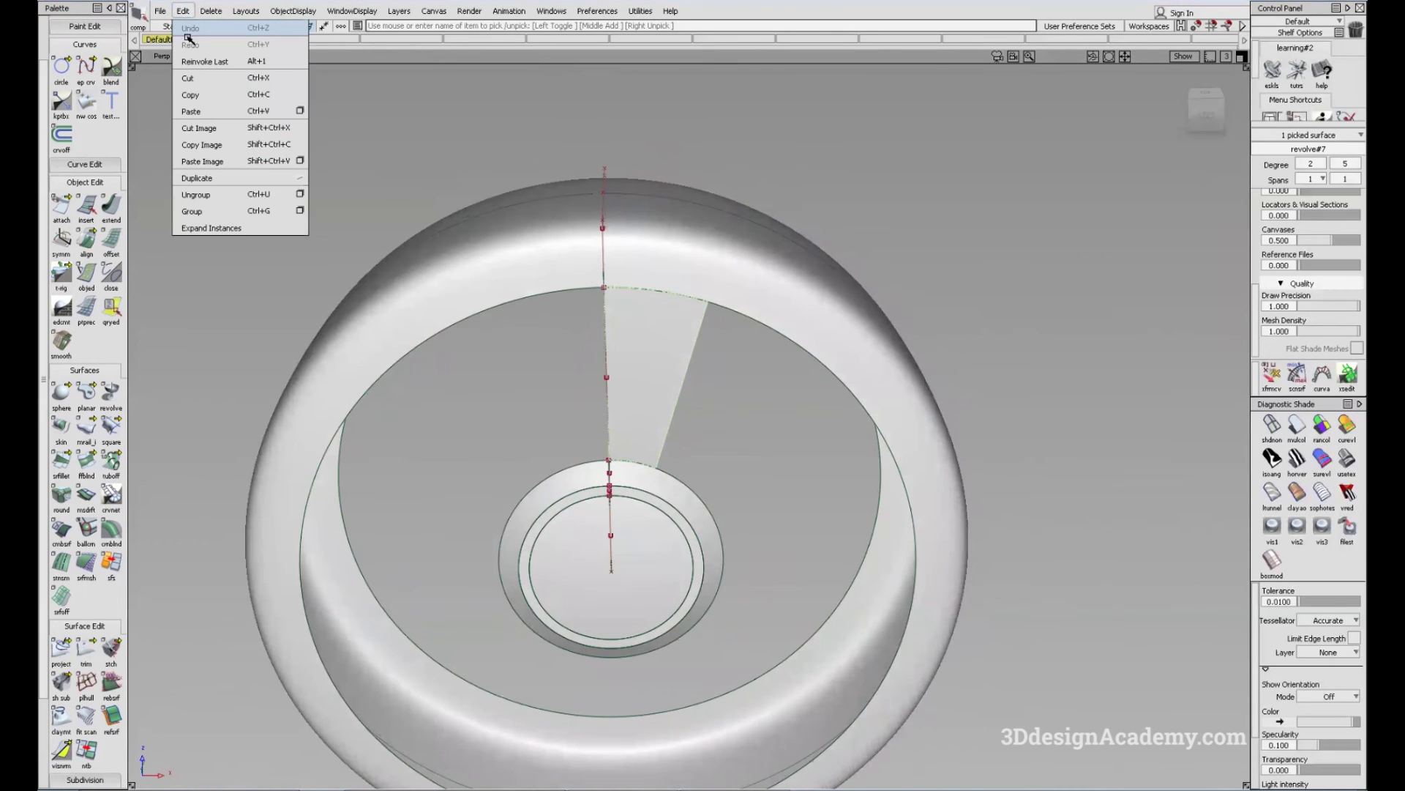
{"action": "mouse_move", "coordinate": [232, 180]}
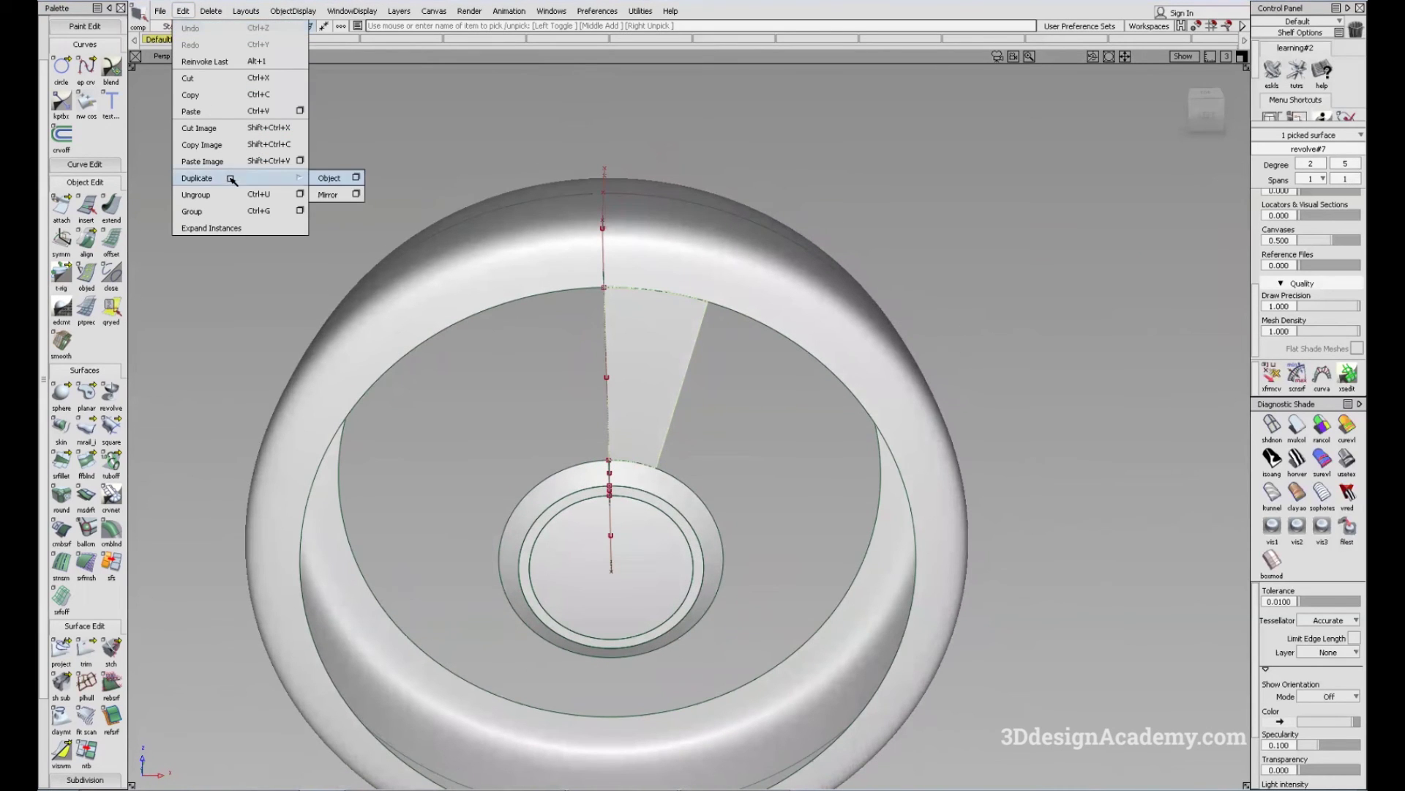
{"action": "left_click", "coordinate": [357, 194]}
{"action": "left_click", "coordinate": [224, 526]}
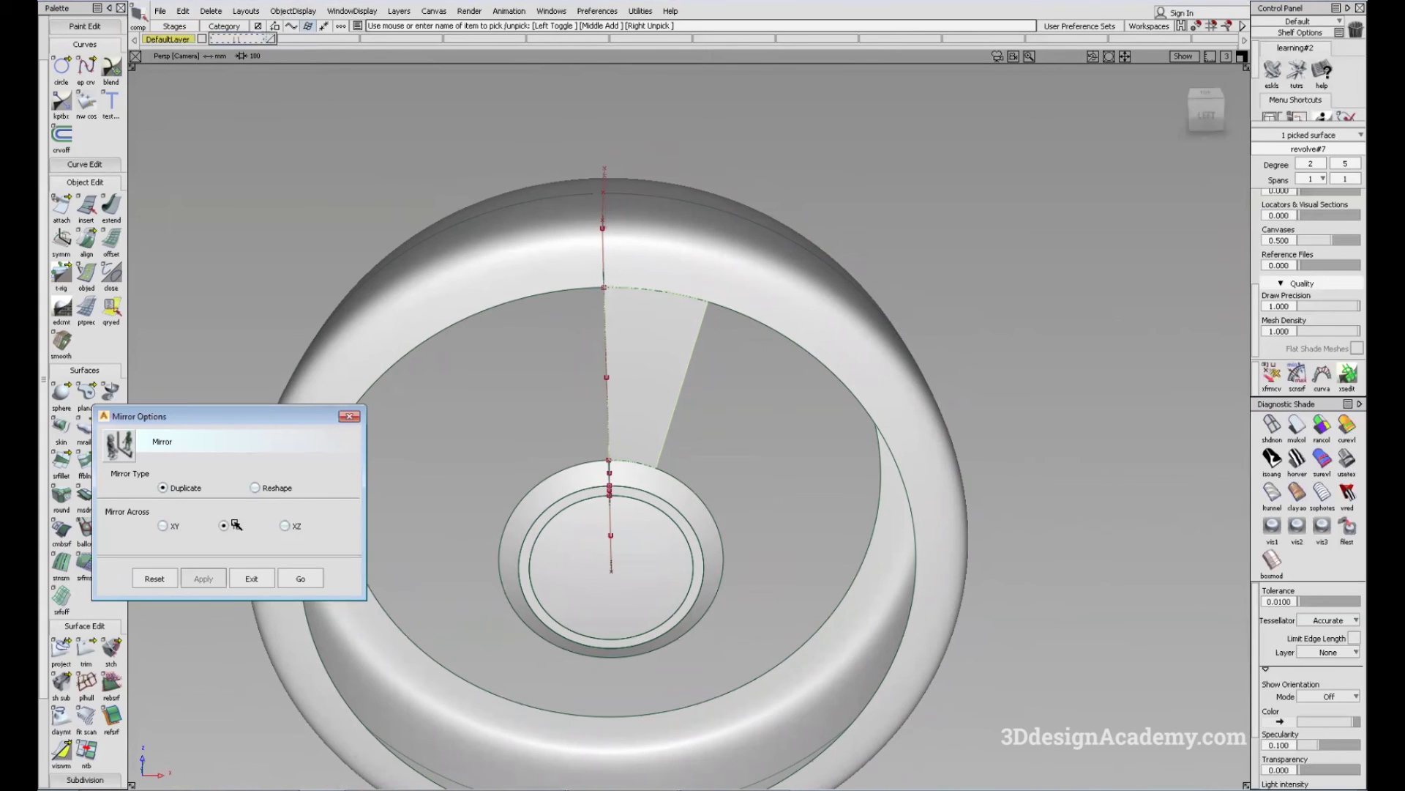
{"action": "left_click", "coordinate": [307, 580]}
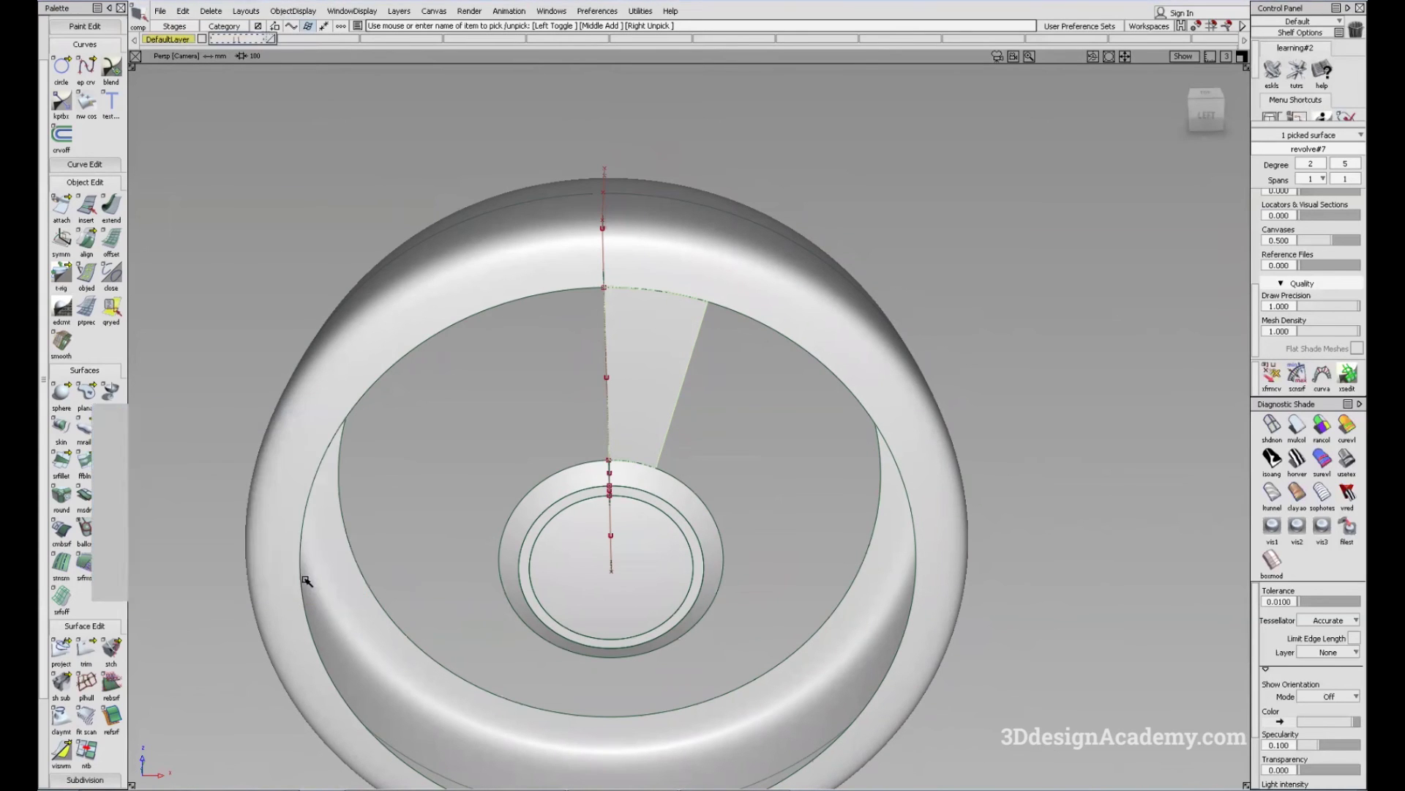
Step: Apply diagnostic shading to the mirrored wedge surface so both halves of the spoke are shaded
{"action": "left_click_drag", "start_coordinate": [586, 421], "coordinate": [662, 440], "text": "alt+shift"}
{"action": "left_click", "coordinate": [1277, 425]}
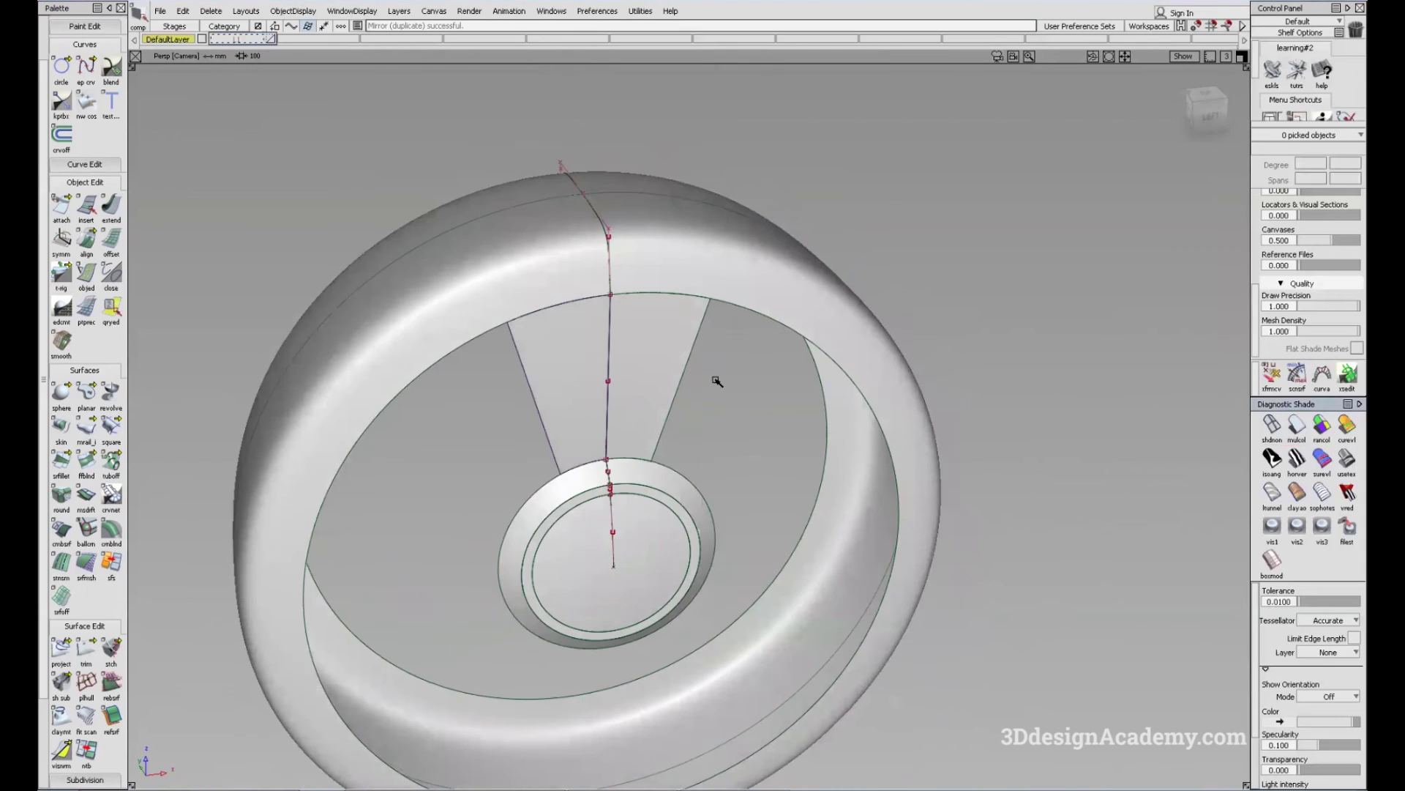
{"action": "left_click_drag", "start_coordinate": [688, 377], "coordinate": [709, 345], "text": "alt+shift"}
Step: Duplicate both halves of the spoke wedge as four copies, rotated 72 degrees apart about the Y axis
{"action": "left_click", "coordinate": [586, 351]}
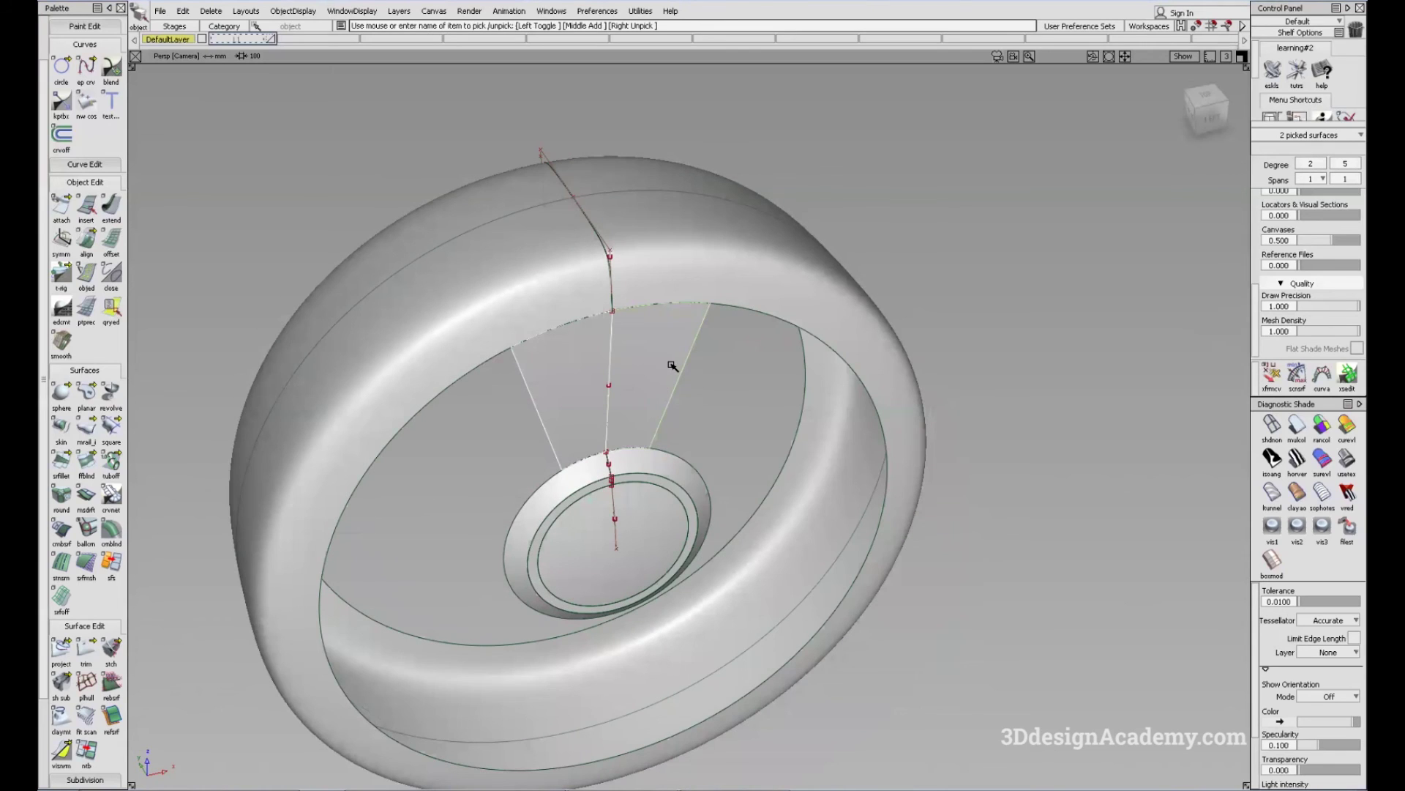
{"action": "right_click_drag", "start_coordinate": [663, 377], "coordinate": [634, 364], "text": "alt+shift"}
{"action": "left_click", "coordinate": [643, 373]}
{"action": "left_click", "coordinate": [644, 373]}
{"action": "left_click_drag", "start_coordinate": [695, 386], "coordinate": [622, 325], "text": "alt+shift"}
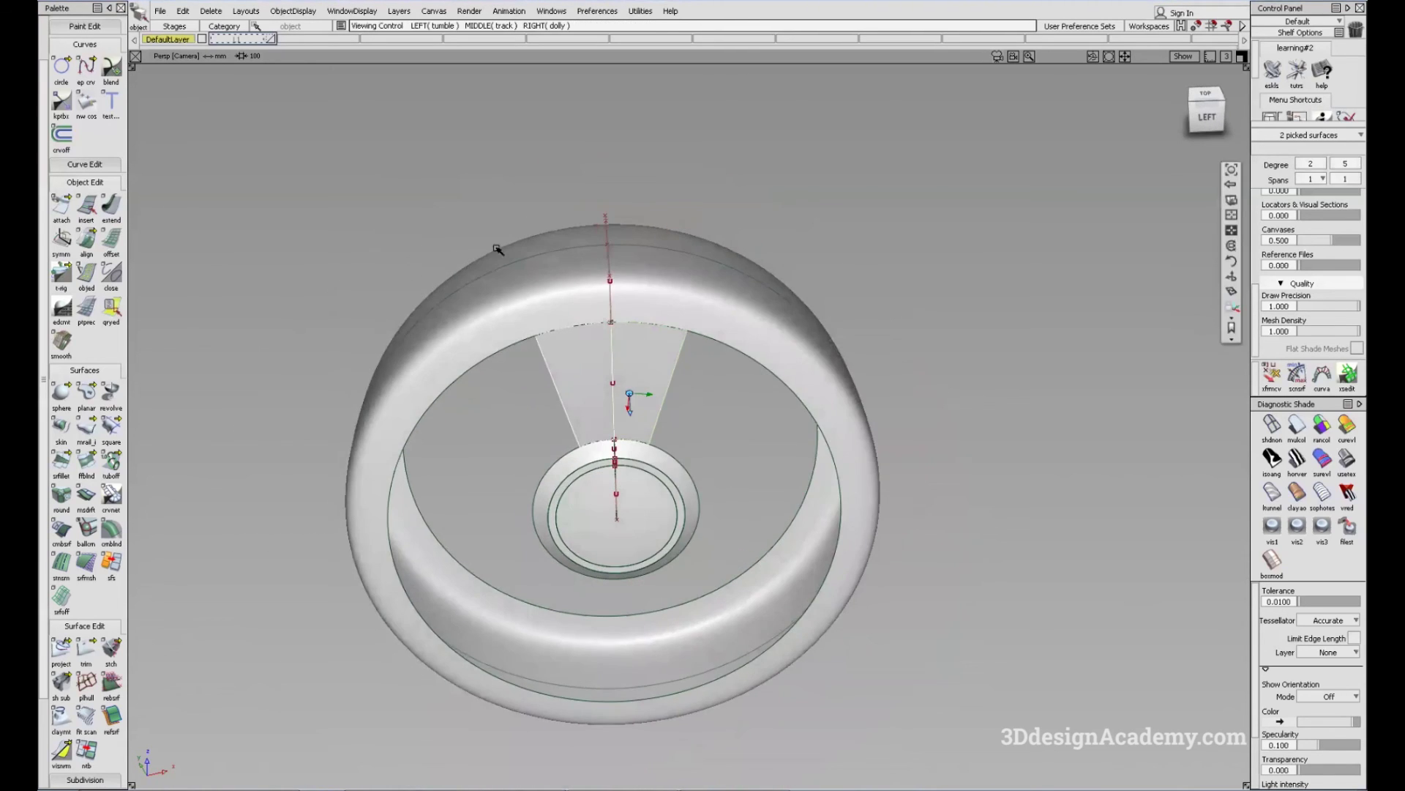
{"action": "left_click", "coordinate": [184, 13]}
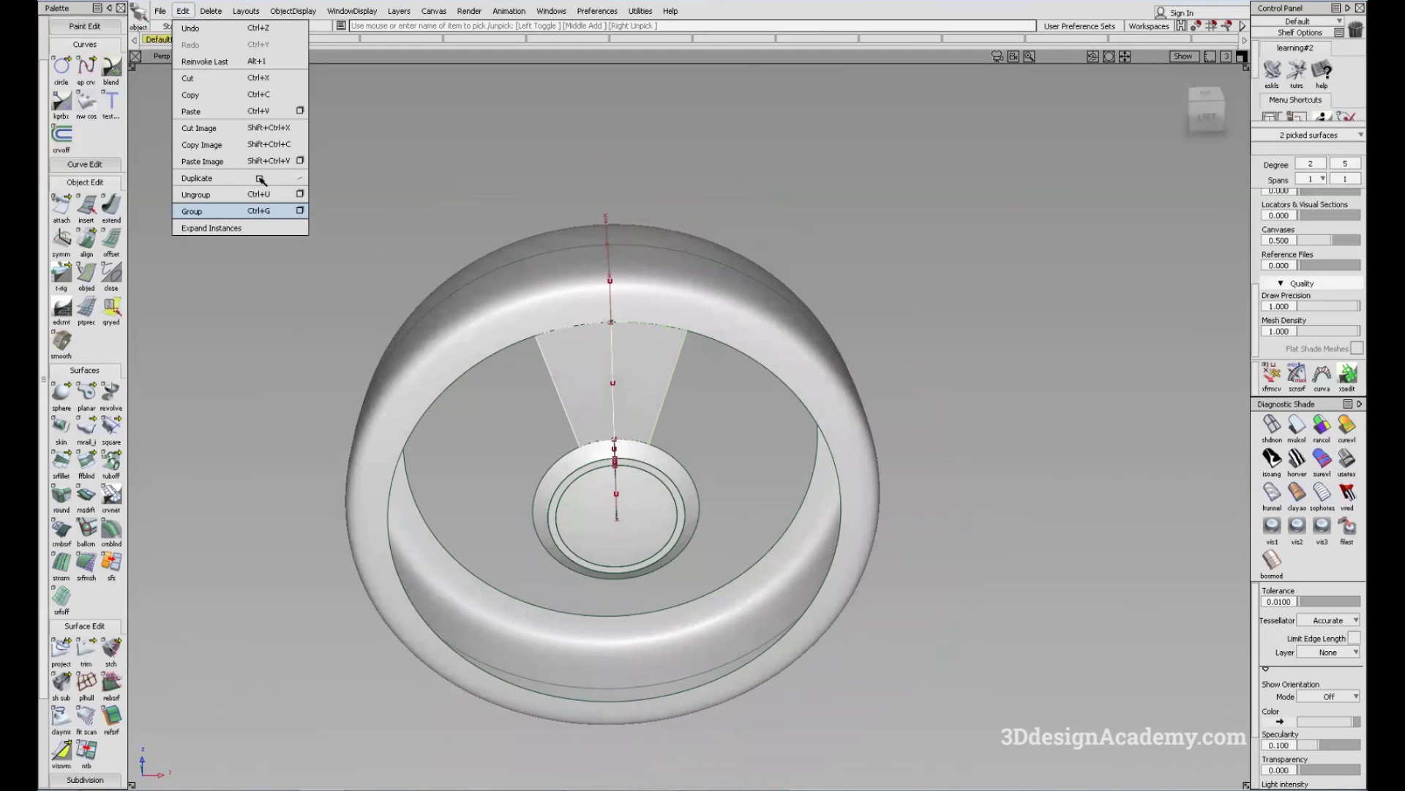
{"action": "mouse_move", "coordinate": [258, 178]}
{"action": "left_click", "coordinate": [357, 178]}
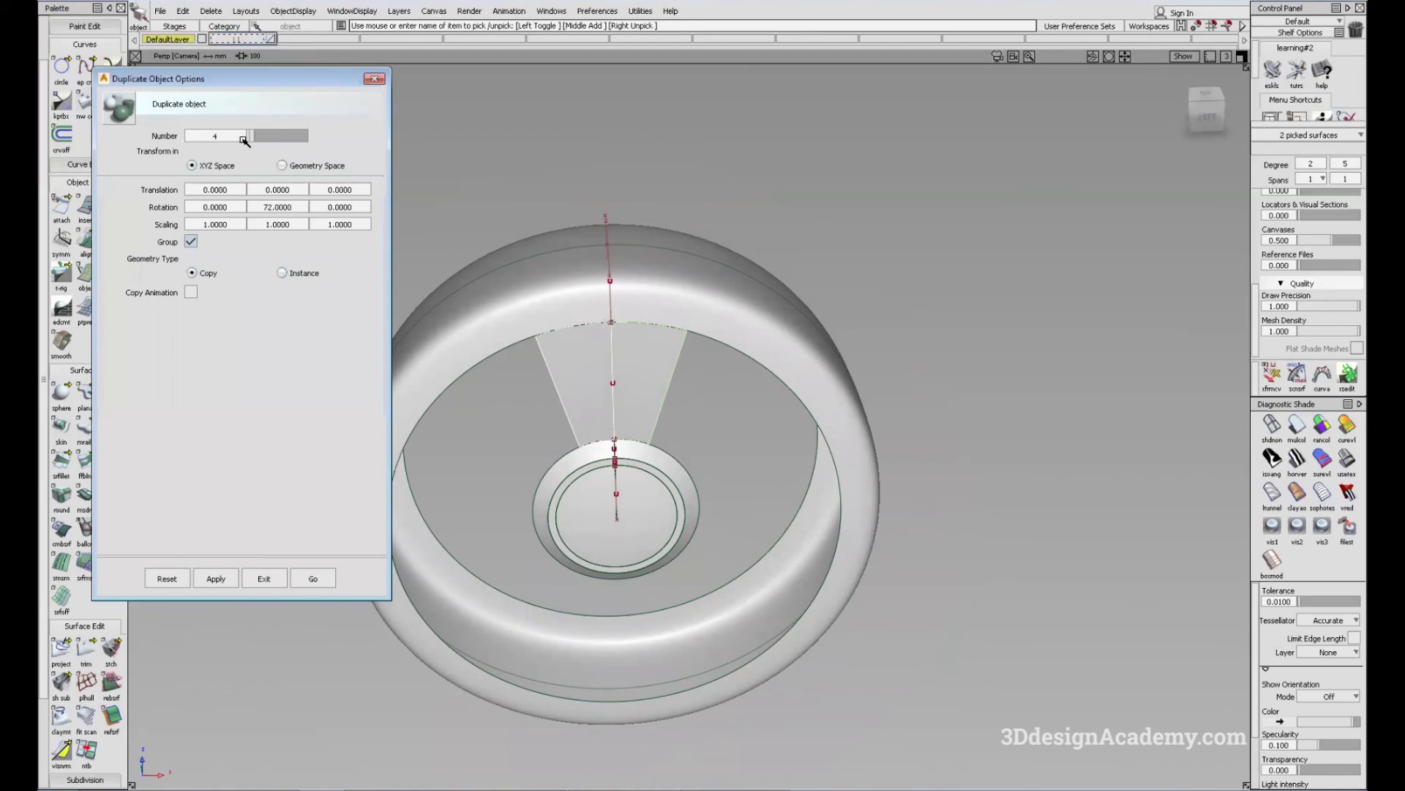
{"action": "left_click", "coordinate": [223, 140]}
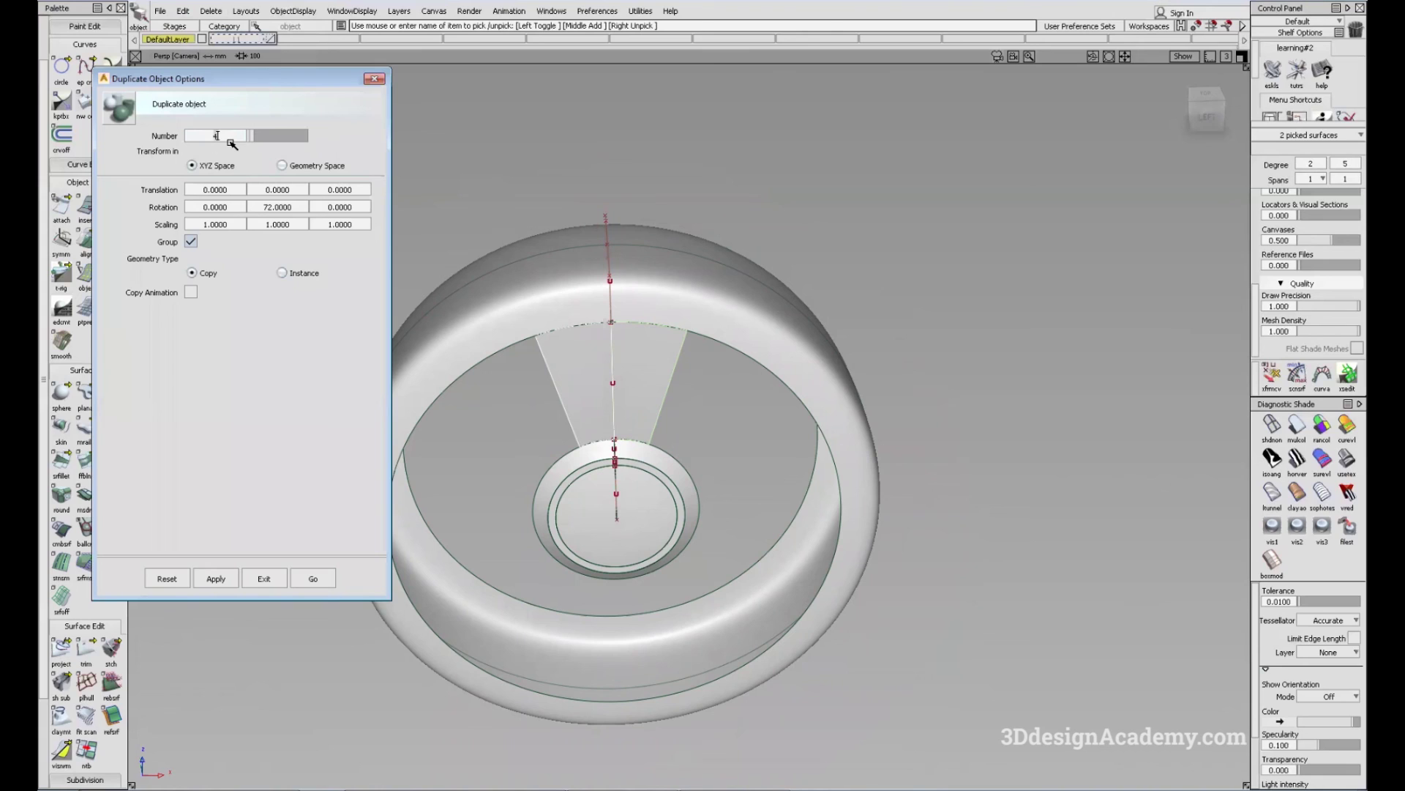
{"action": "key", "text": "BackSpace"}
{"action": "type", "text": "1"}
{"action": "left_click", "coordinate": [213, 170]}
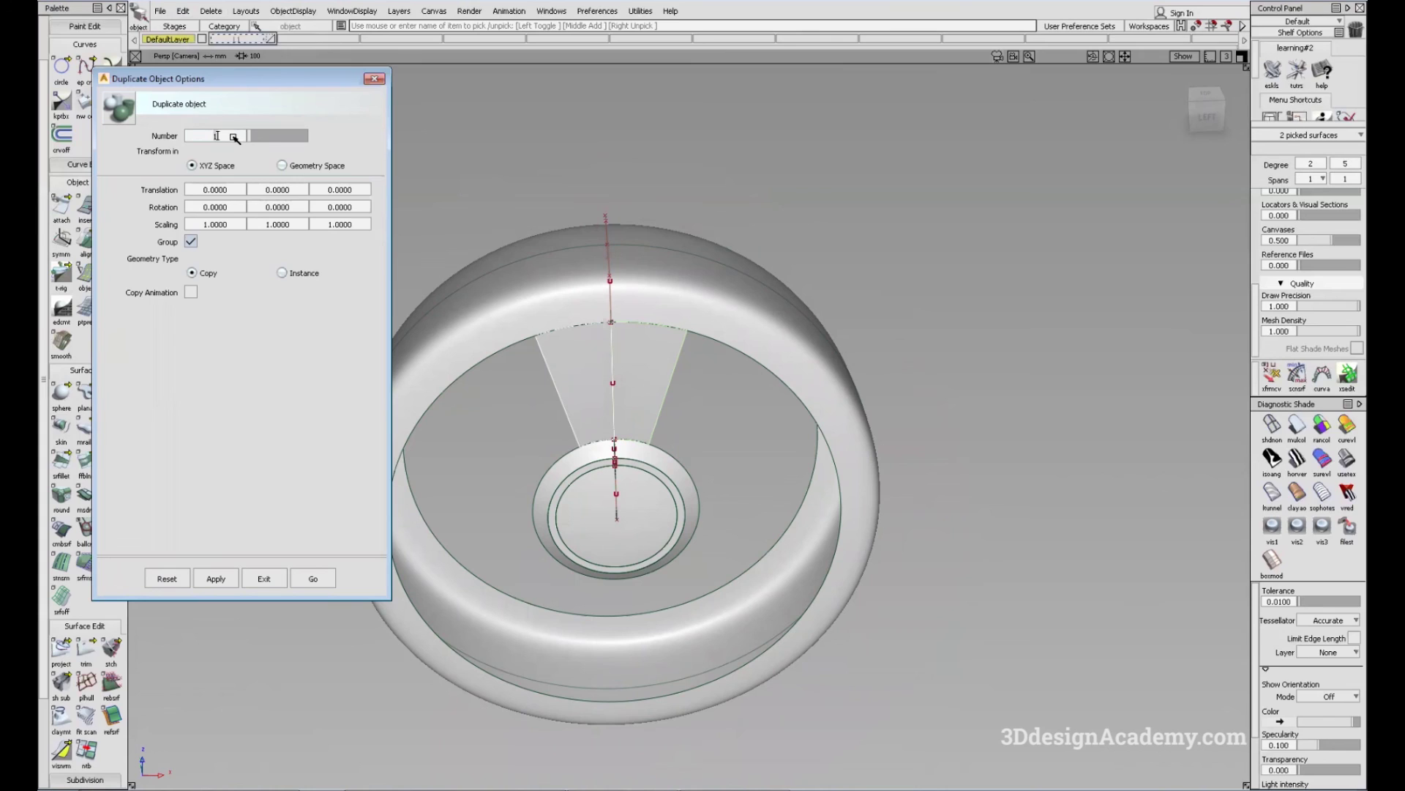
{"action": "left_click_drag", "start_coordinate": [291, 209], "coordinate": [189, 215]}
{"action": "type", "text": "72"}
{"action": "left_click", "coordinate": [233, 137]}
{"action": "left_click", "coordinate": [316, 578]}
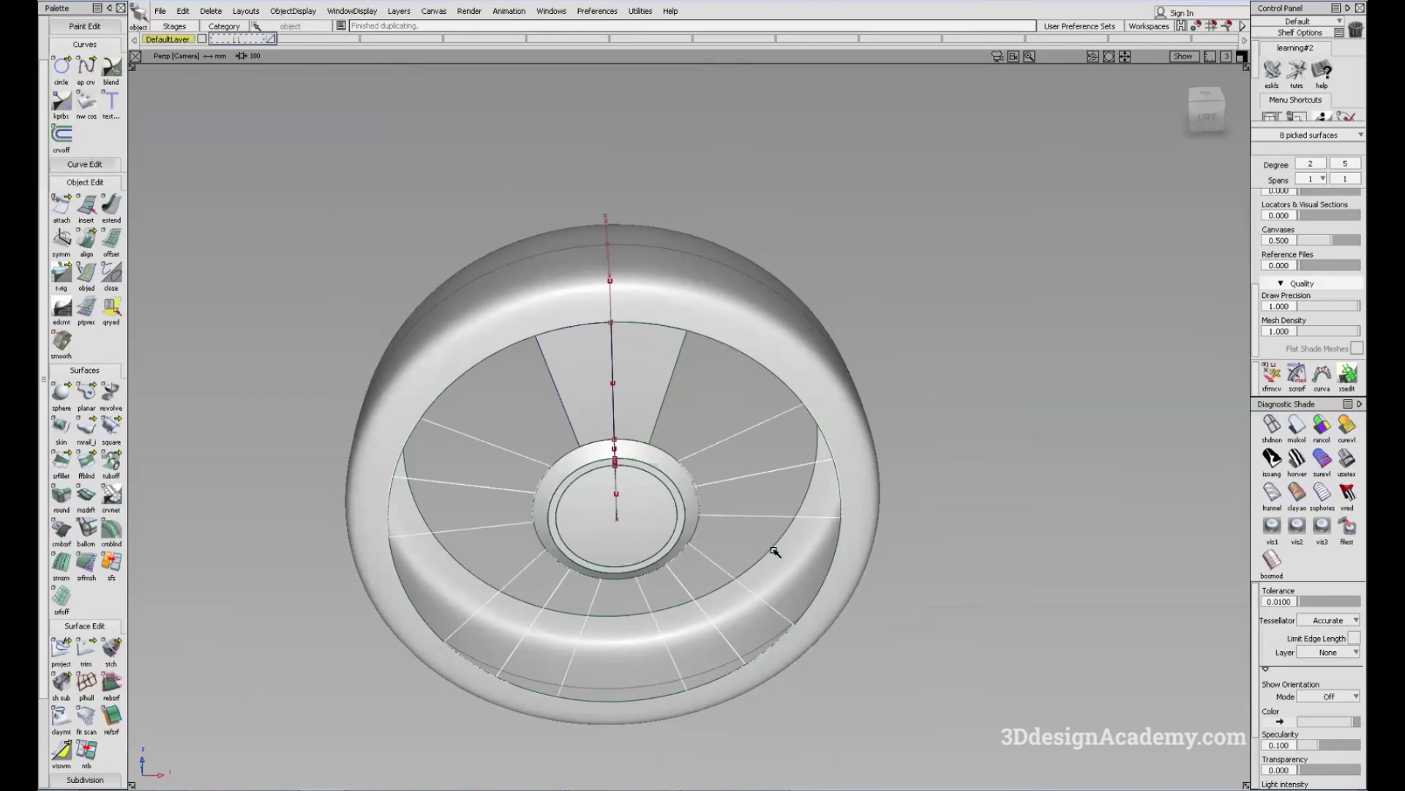
Step: Deselect the copied spokes, apply diagnostic shading to them, and toggle the model wireframe display
{"action": "left_click", "coordinate": [1168, 485]}
{"action": "left_click", "coordinate": [1295, 428]}
{"action": "right_click_drag", "start_coordinate": [932, 634], "coordinate": [825, 566], "text": "ctrl+shift"}
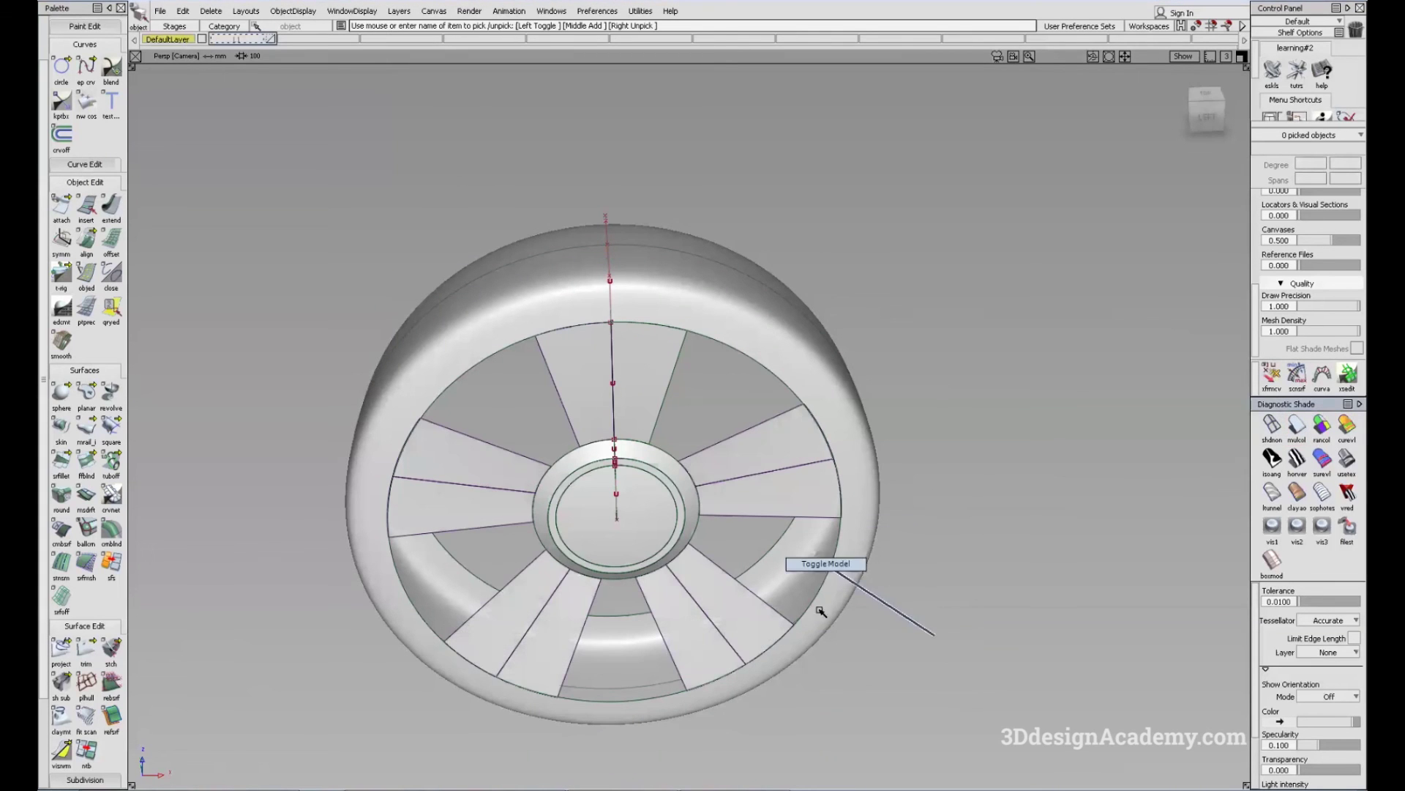